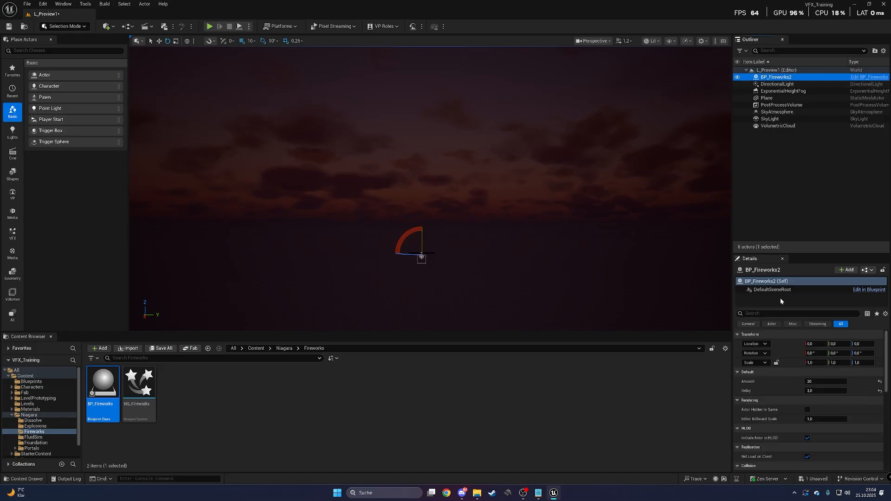
# Step: Simulate the level to preview the existing fireworks, and review the NS_Fireworks emitters and the BP_Fireworks event graph
pyautogui.moveTo(543, 268); pyautogui.dragTo(531, 248, button='right')
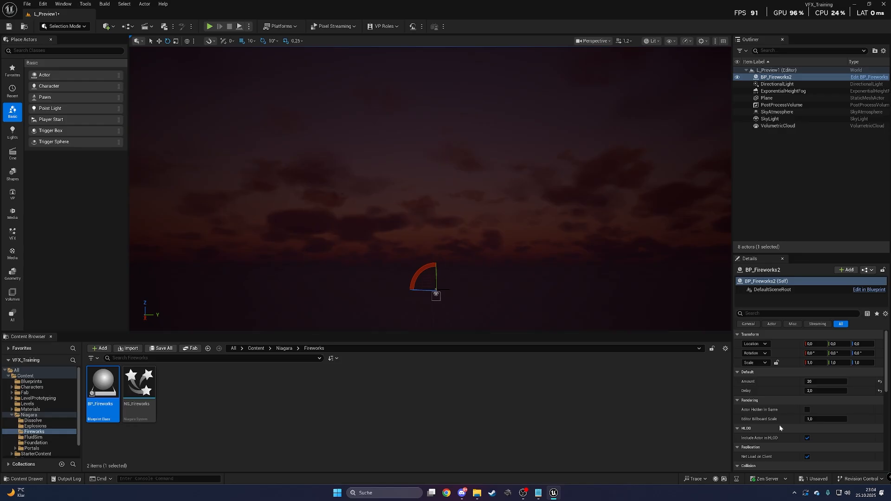
pyautogui.moveTo(494, 252); pyautogui.dragTo(494, 236, button='right')
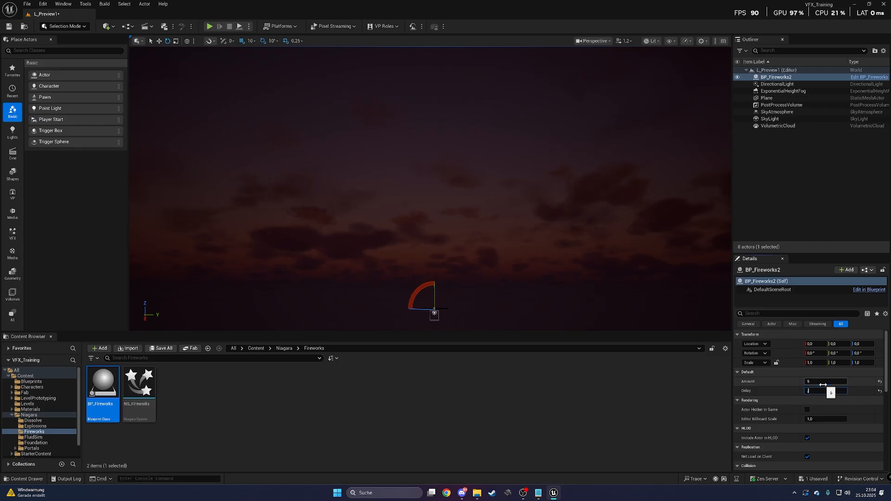
pyautogui.moveTo(240, 145); pyautogui.dragTo(244, 173, button='right')
pyautogui.hotkey('alt', 's')
pyautogui.moveTo(299, 113); pyautogui.dragTo(306, 65, button='right')
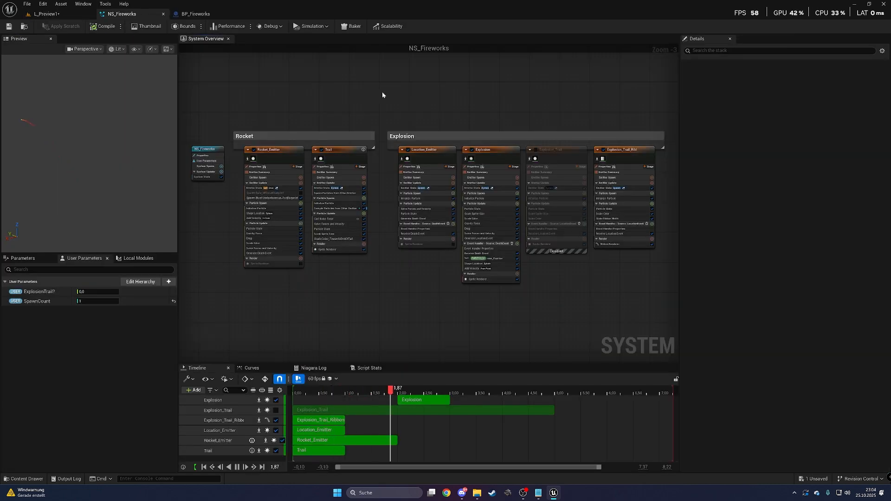
pyautogui.moveTo(418, 96); pyautogui.dragTo(411, 123, button='right')
pyautogui.click(195, 14)
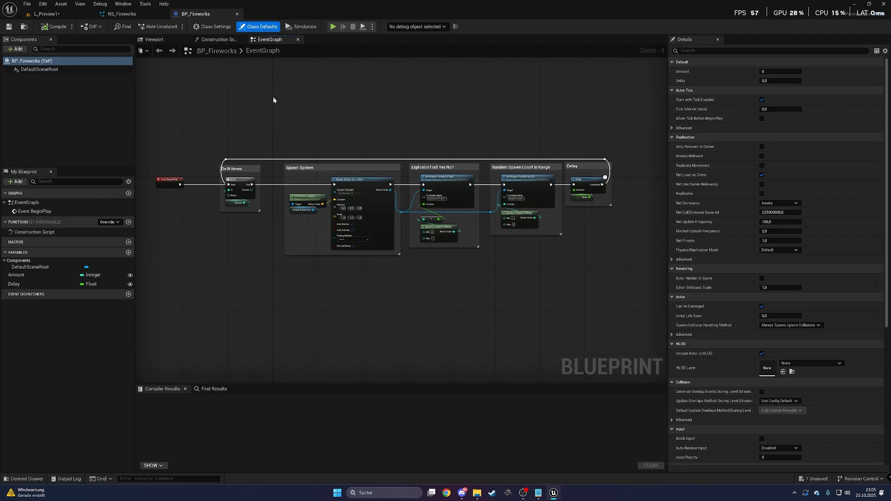
# Step: Create a folder named Fireworks_Tutorial inside the Niagara Fireworks folder and open it
pyautogui.click(46, 14)
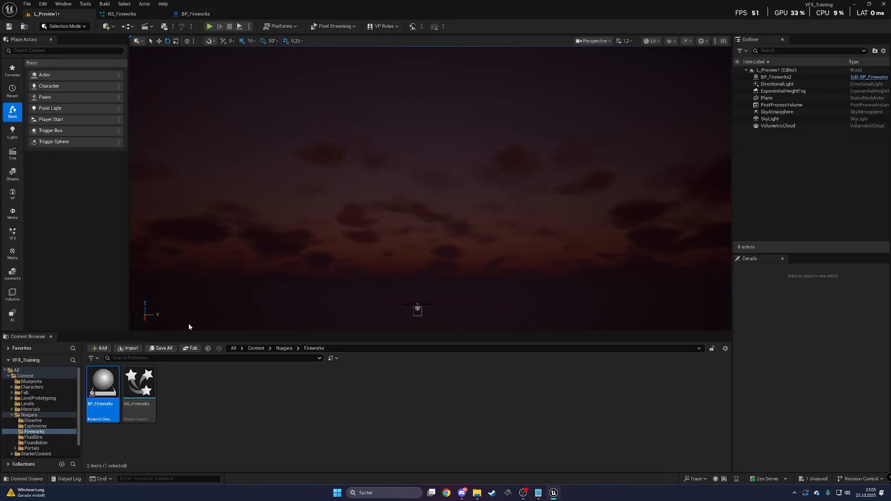
pyautogui.rightClick(212, 403)
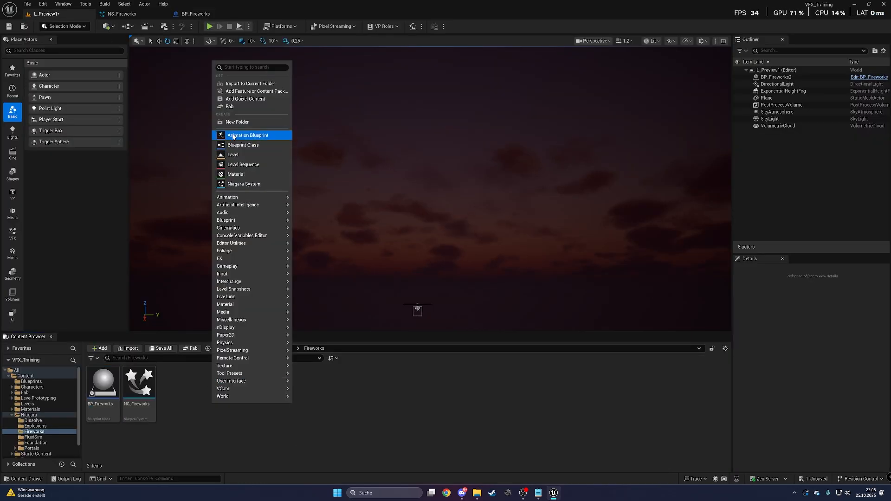
pyautogui.click(241, 123)
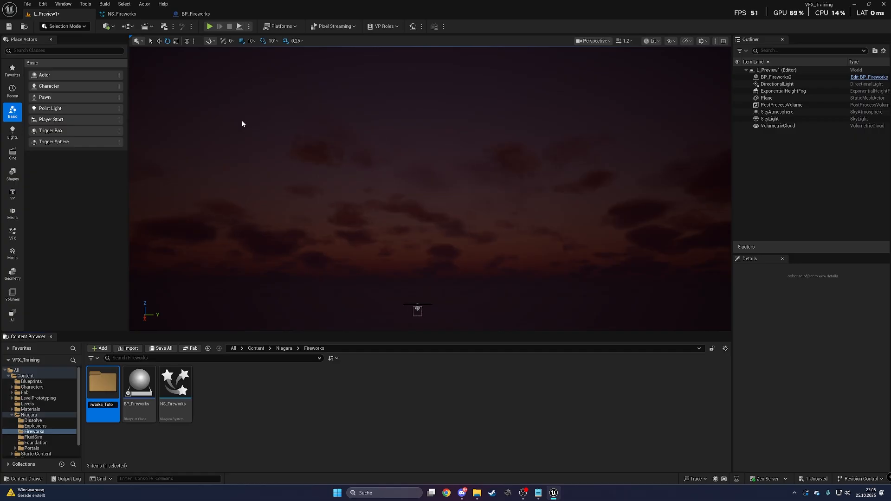
pyautogui.press('Return')
pyautogui.press('Return')
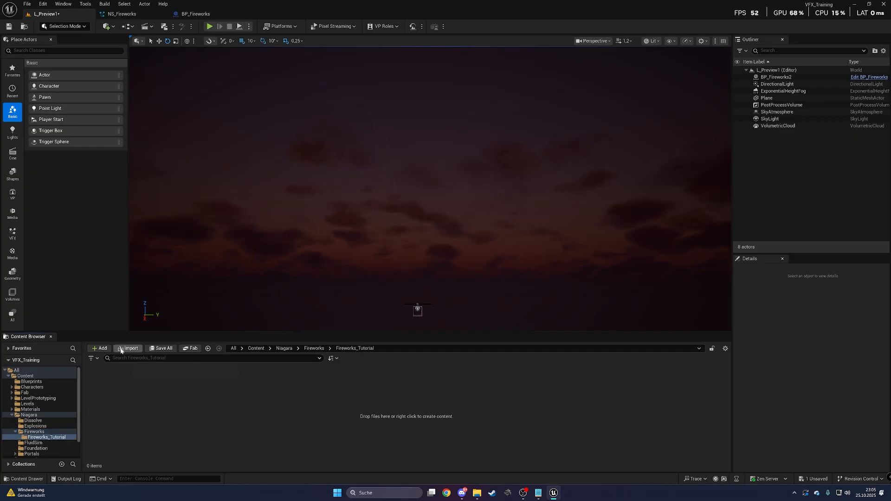
# Step: Create a Niagara system in the Fireworks_Tutorial folder using the Fountain emitter as its base
pyautogui.click(105, 348)
pyautogui.click(110, 124)
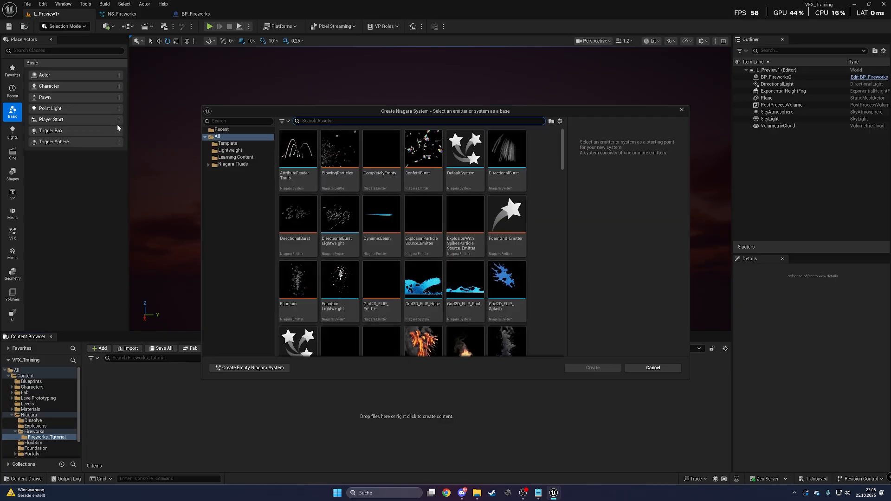
pyautogui.write('foun')
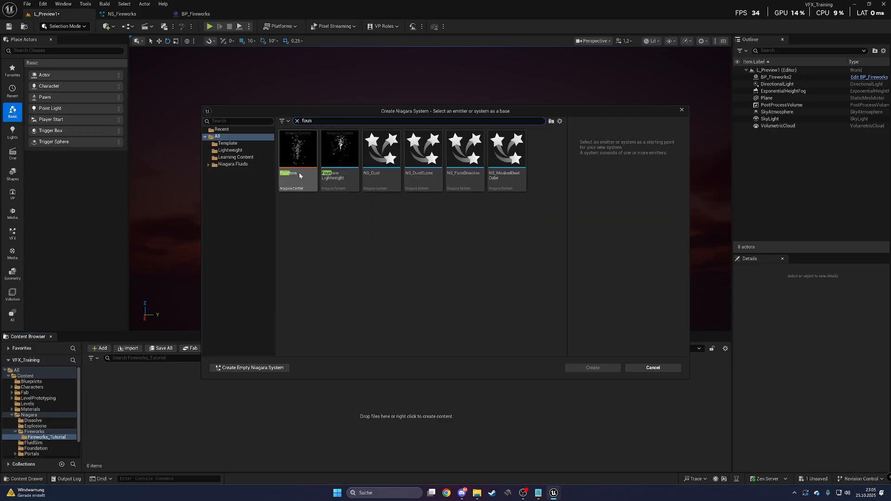
pyautogui.click(288, 166)
pyautogui.click(591, 368)
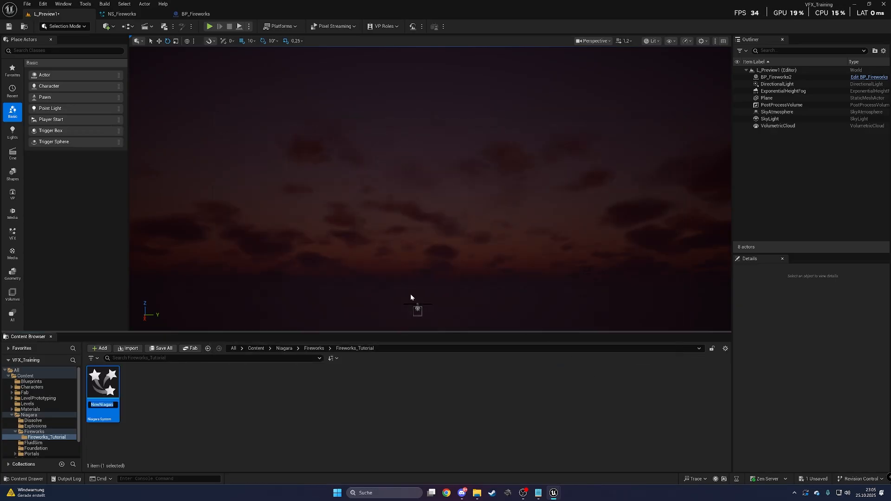
# Step: Name the new Niagara system NS_Fireworks_Tutorial
pyautogui.write('NS')
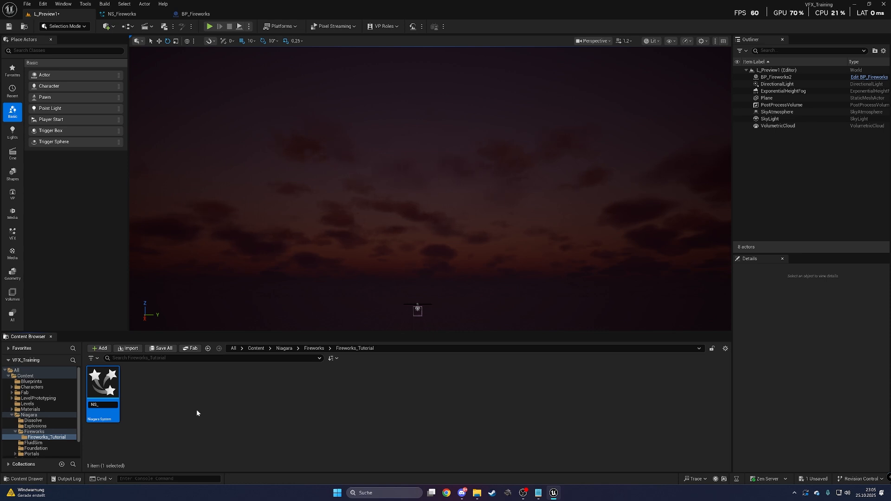
pyautogui.write('_')
pyautogui.write('Firewor')
pyautogui.write('ks_Tut')
pyautogui.write('orial')
pyautogui.press('Return')
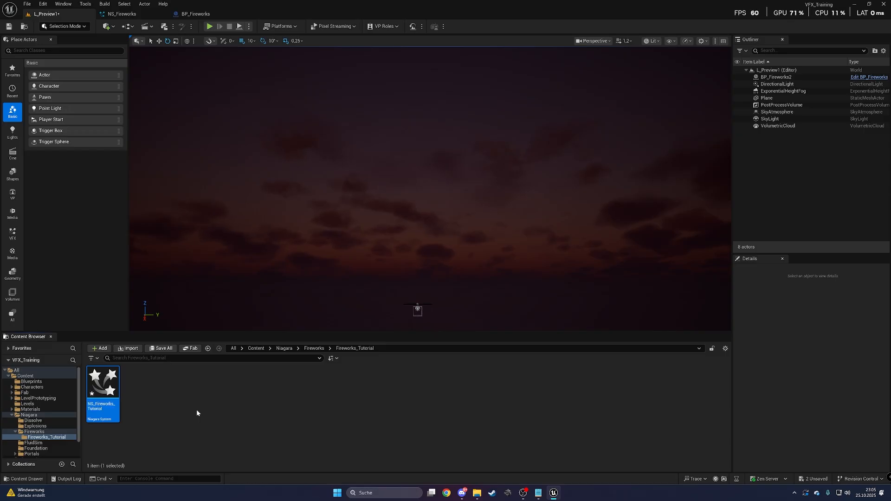
# Step: Open NS_Fireworks_Tutorial for editing and set the Fountain emitter's Spawn Rate to 5
pyautogui.doubleClick(89, 383)
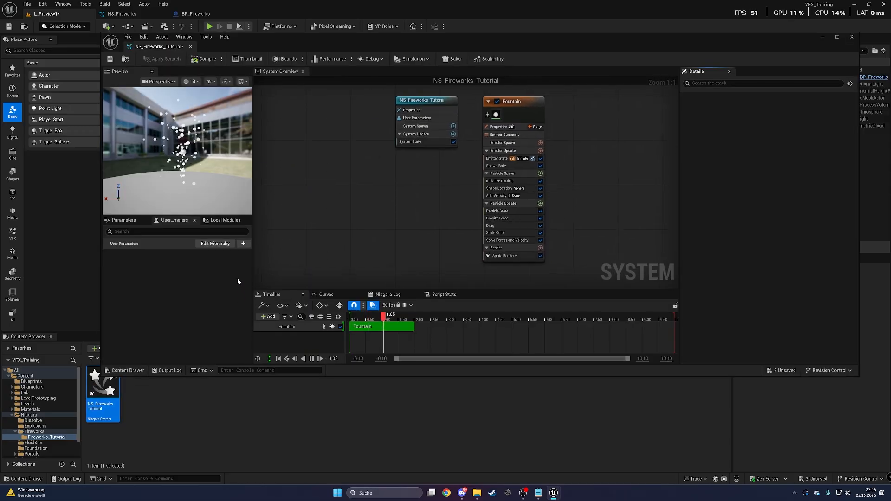
pyautogui.moveTo(422, 190); pyautogui.dragTo(376, 201, button='right')
pyautogui.moveTo(535, 181); pyautogui.dragTo(501, 163, button='right')
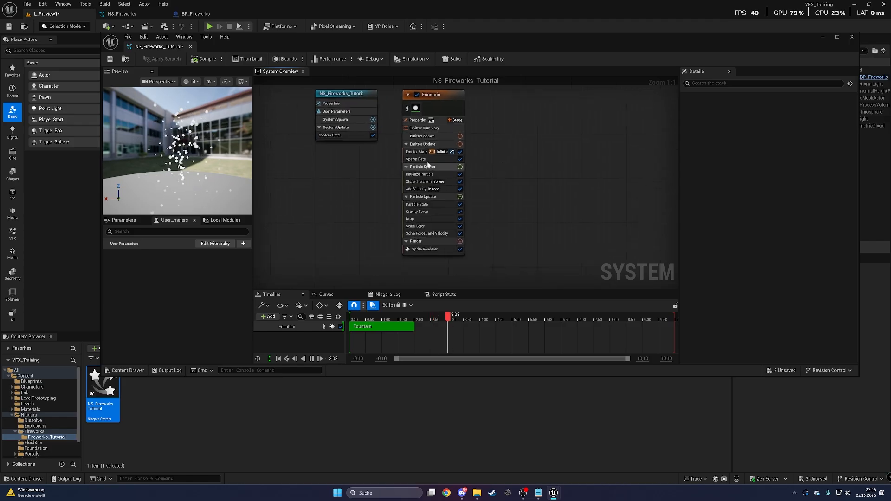
pyautogui.click(426, 159)
pyautogui.click(754, 123)
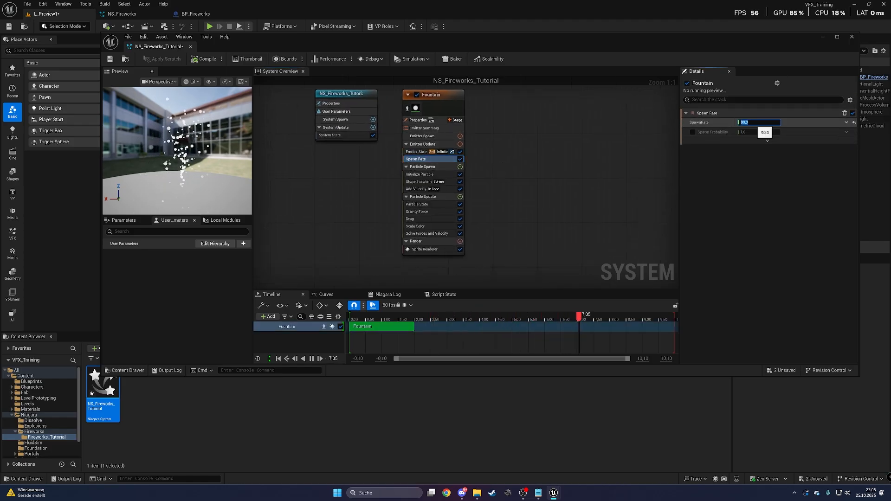
pyautogui.write('5')
pyautogui.press('Return')
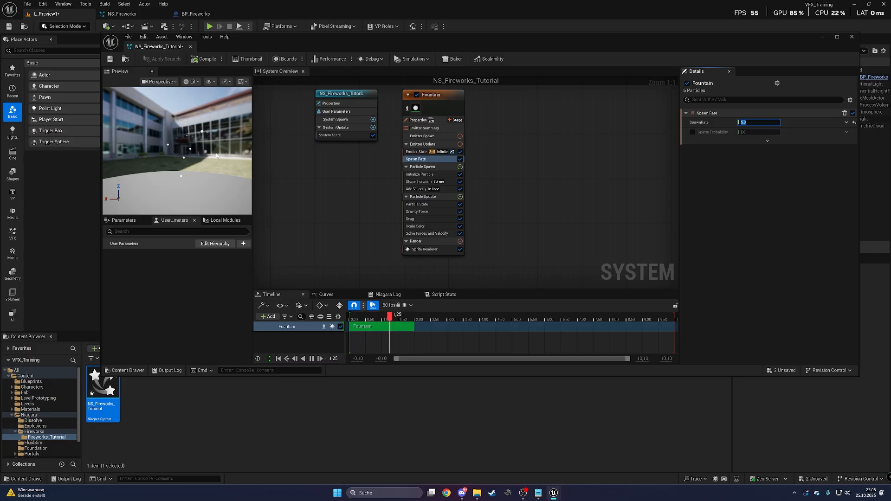
# Step: Dock the NS_Fireworks_Tutorial editor in the main window and close the NS_Fireworks and BP_Fireworks editors
pyautogui.moveTo(158, 46); pyautogui.dragTo(132, 14)
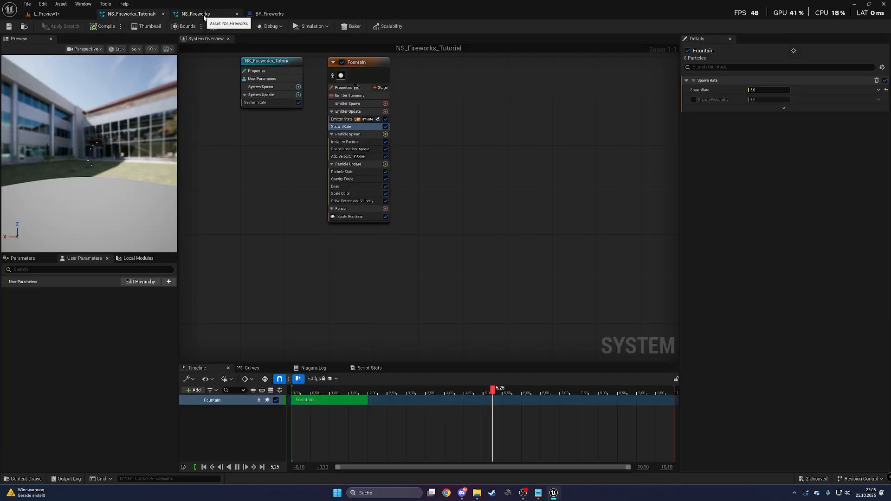
pyautogui.click(262, 14)
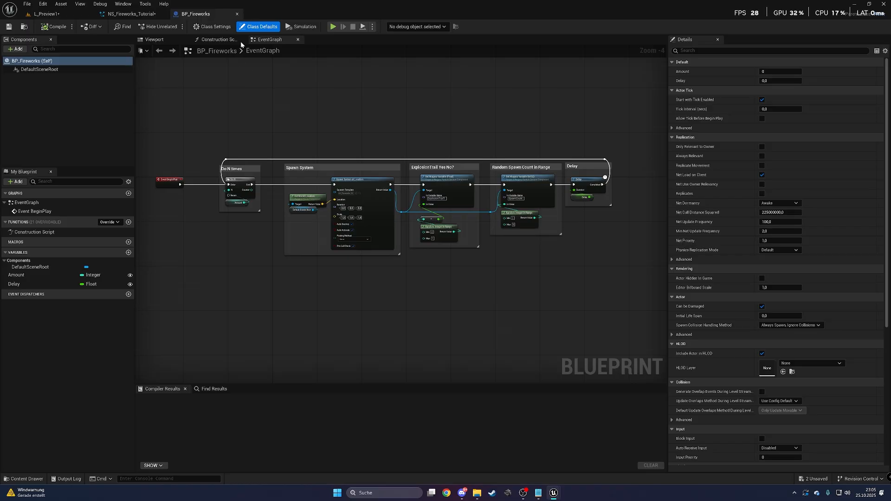
pyautogui.click(237, 14)
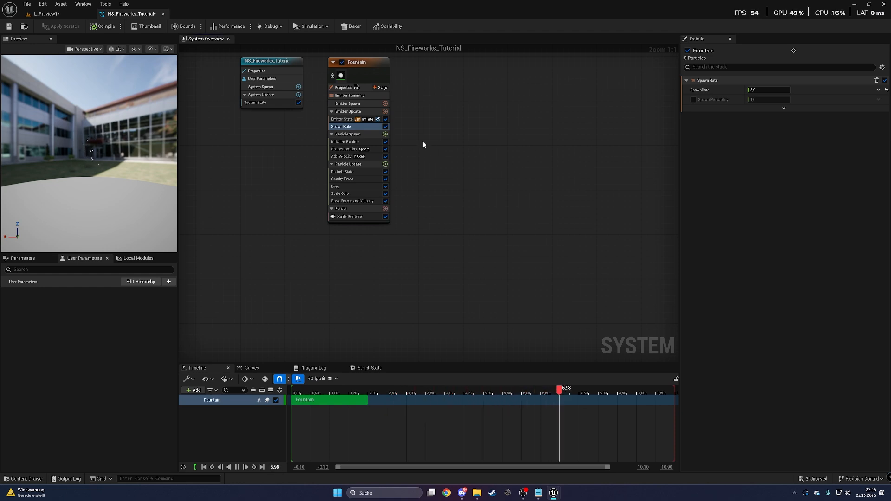
# Step: Reset the random range on the Fountain's Add Velocity speed and set a constant Velocity Speed of 3000
pyautogui.moveTo(418, 129); pyautogui.dragTo(416, 180, button='right')
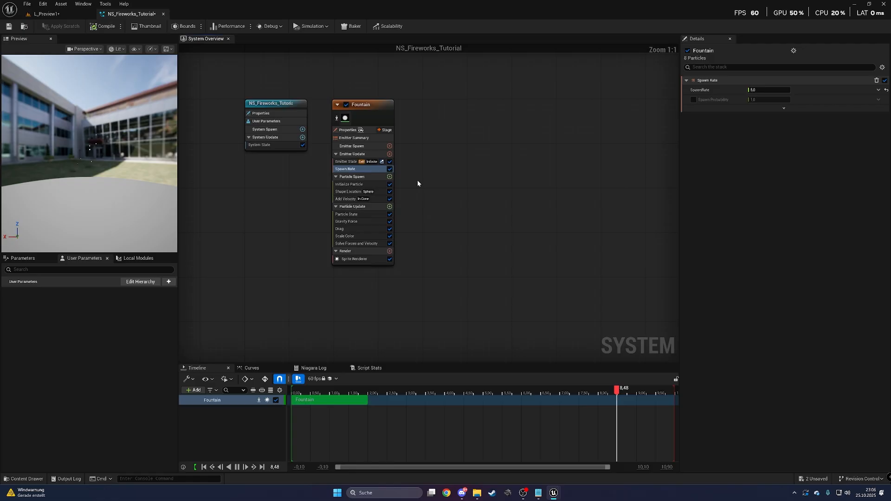
pyautogui.click(353, 199)
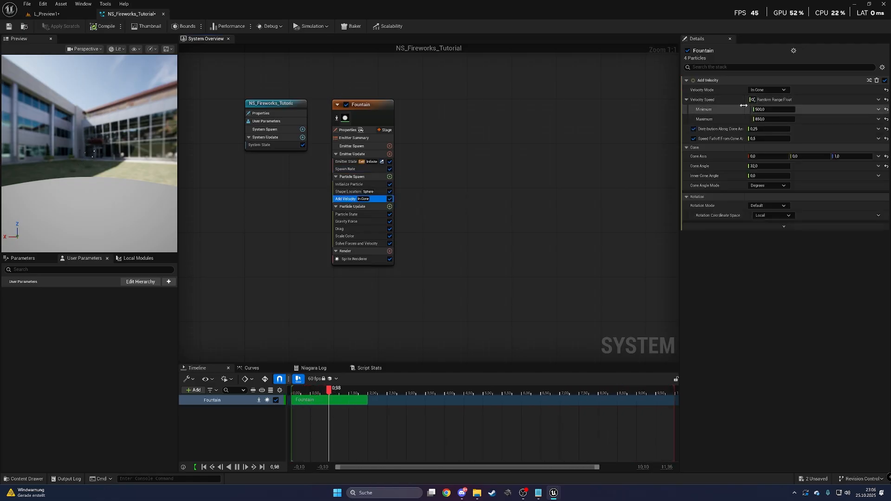
pyautogui.click(886, 99)
pyautogui.click(763, 99)
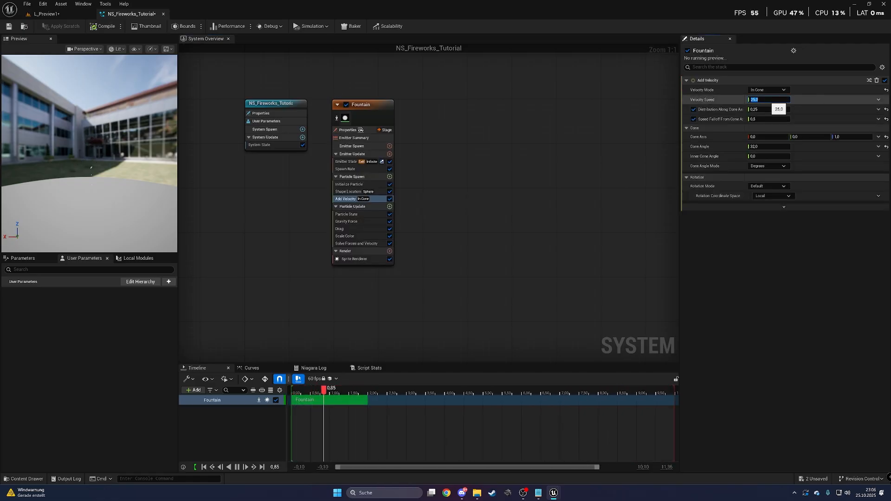
pyautogui.write('30000')
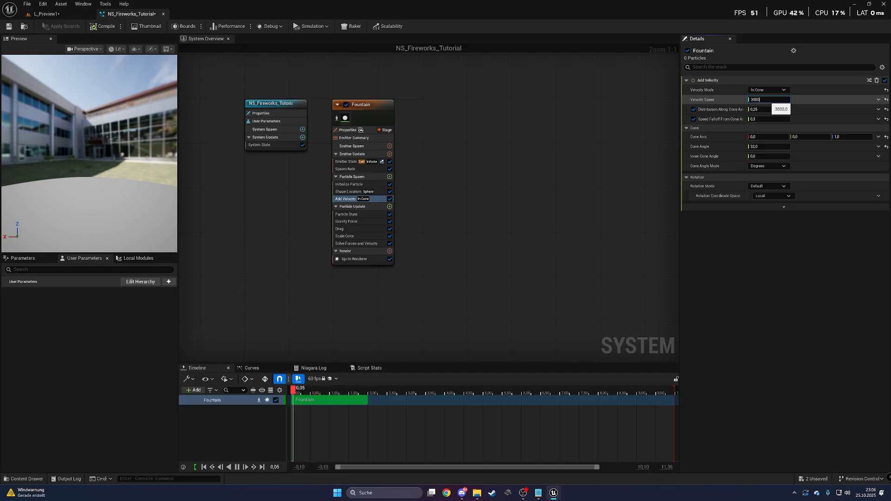
pyautogui.press('Return')
# Step: Replace the BP_Fireworks2 actor in the level with NS_Fireworks_Tutorial, placed at the world origin
pyautogui.click(71, 16)
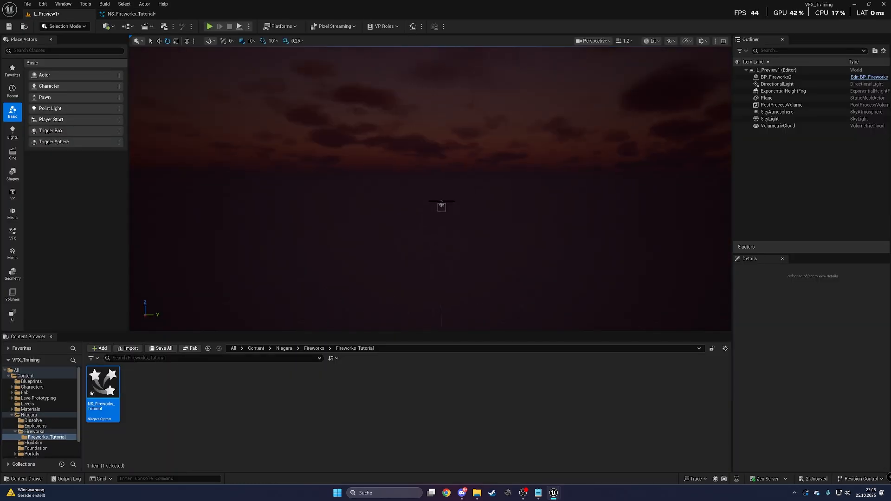
pyautogui.moveTo(304, 189); pyautogui.dragTo(281, 231, button='right')
pyautogui.press('w')
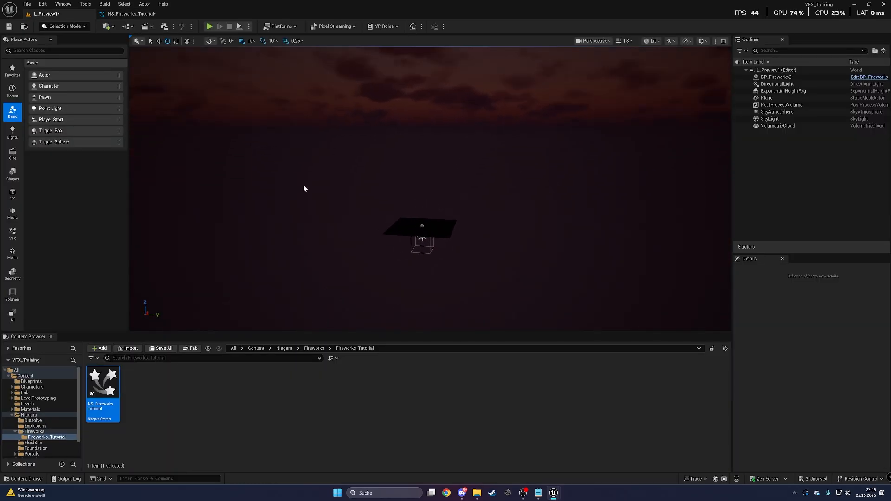
pyautogui.click(420, 227)
pyautogui.press('Delete')
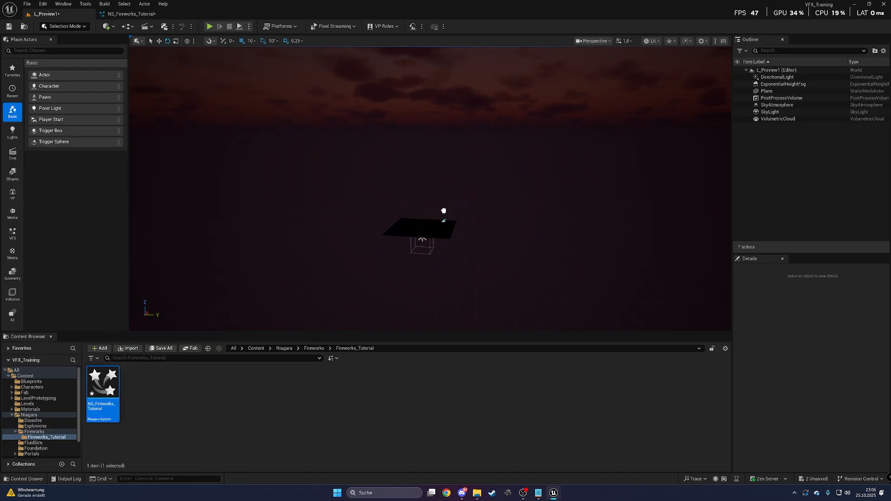
pyautogui.moveTo(443, 211); pyautogui.dragTo(423, 226)
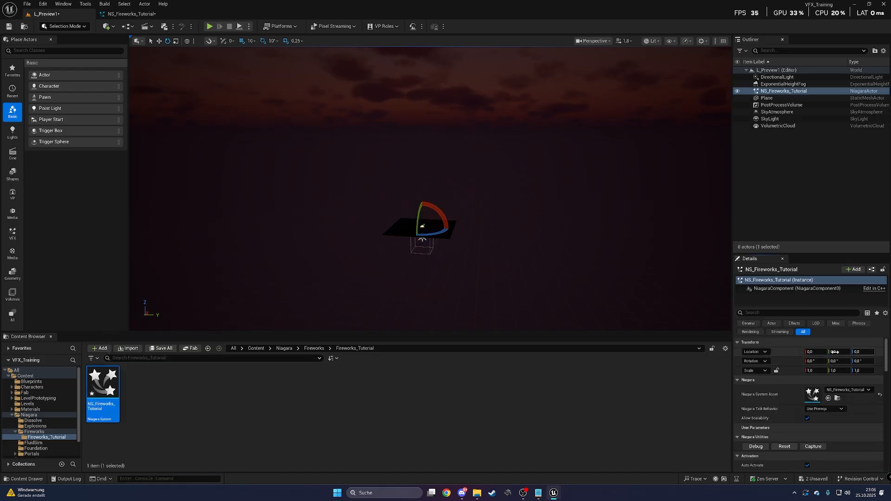
pyautogui.press('s')
pyautogui.moveTo(481, 243); pyautogui.dragTo(497, 179, button='right')
pyautogui.press('a')
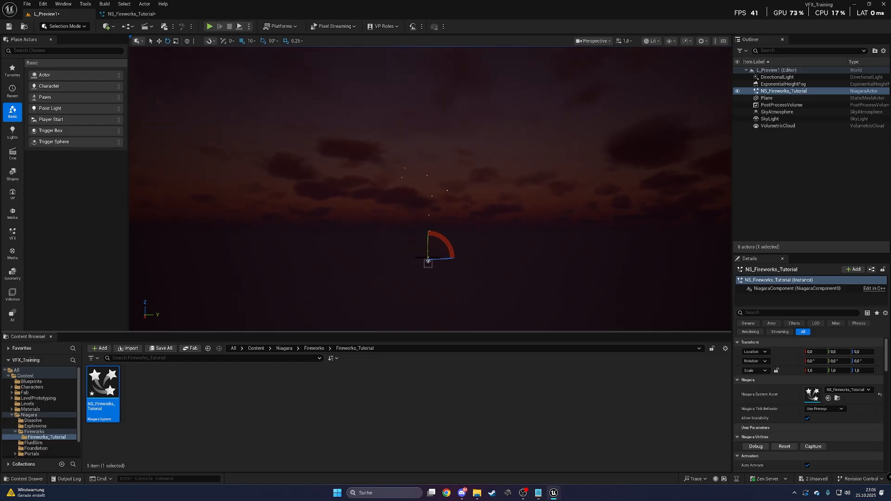
# Step: Make the Fountain's Velocity Speed a Random Range Float with a minimum of 3000 and a maximum of 3500
pyautogui.click(129, 13)
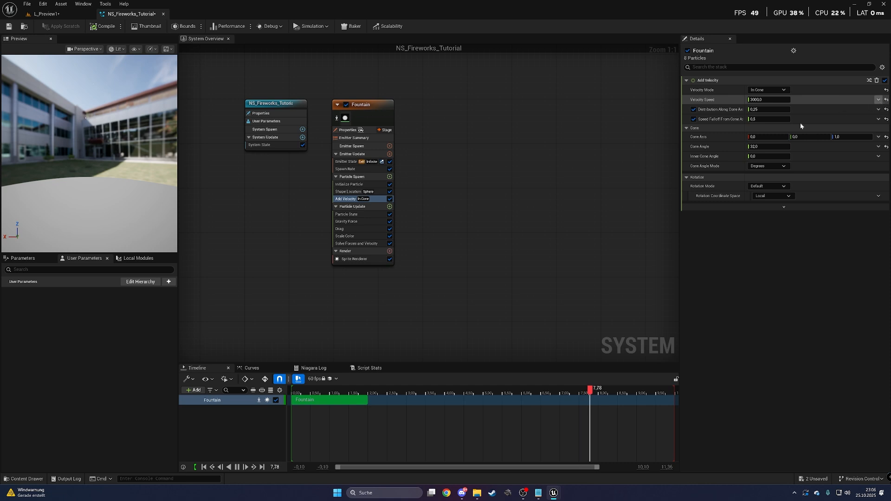
pyautogui.click(878, 99)
pyautogui.write('ra')
pyautogui.click(756, 145)
pyautogui.click(774, 110)
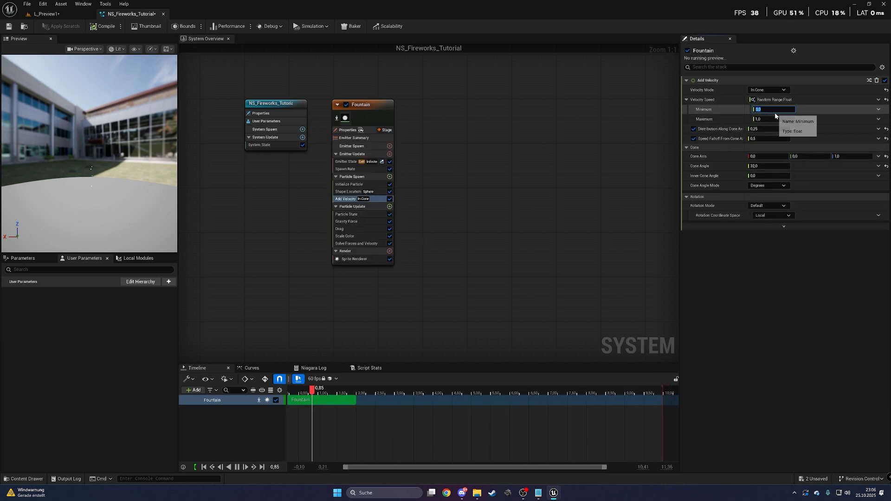
pyautogui.write('300')
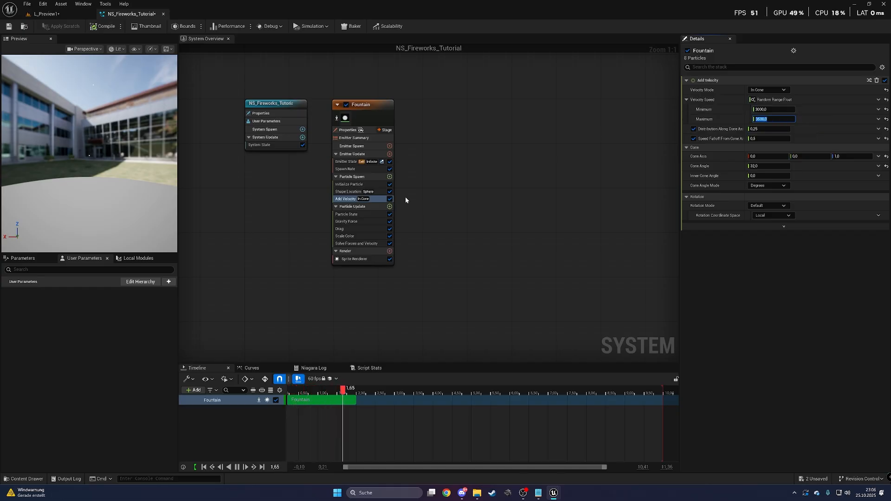
# Step: Set the Add Velocity Cone Angle to 45 and check the particle spread in the level
pyautogui.click(766, 167)
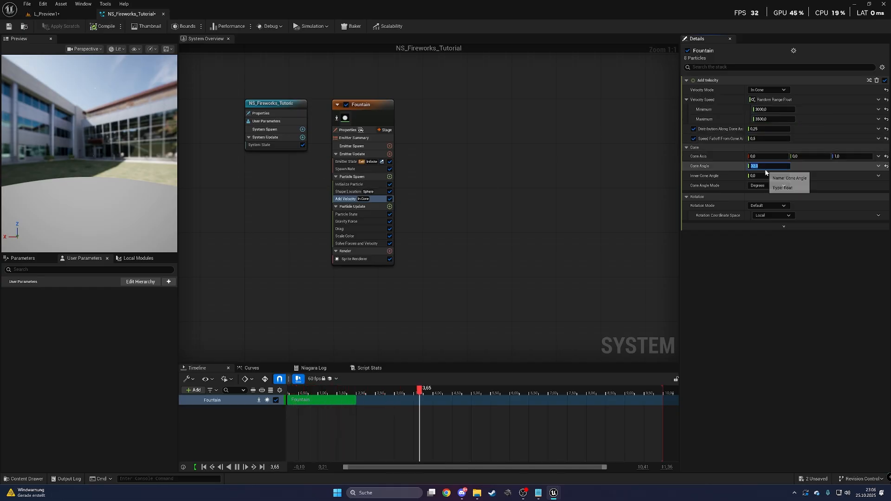
pyautogui.write('45')
pyautogui.press('Return')
pyautogui.click(60, 14)
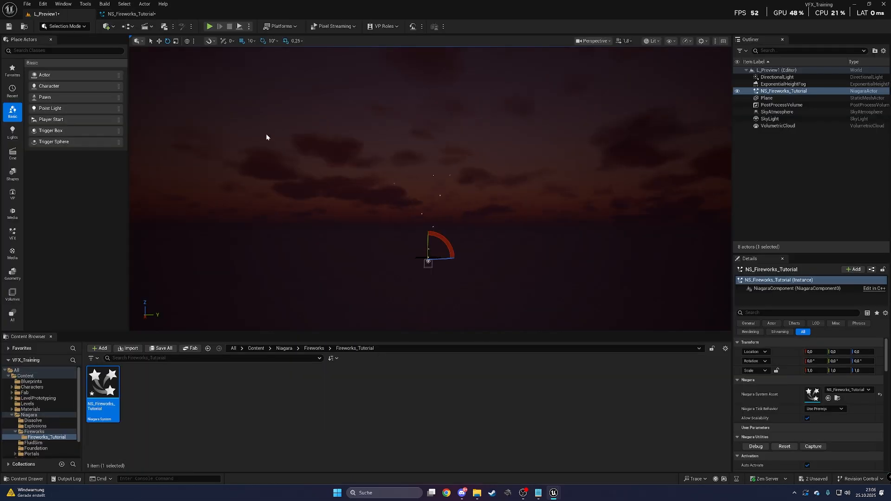
pyautogui.click(266, 135)
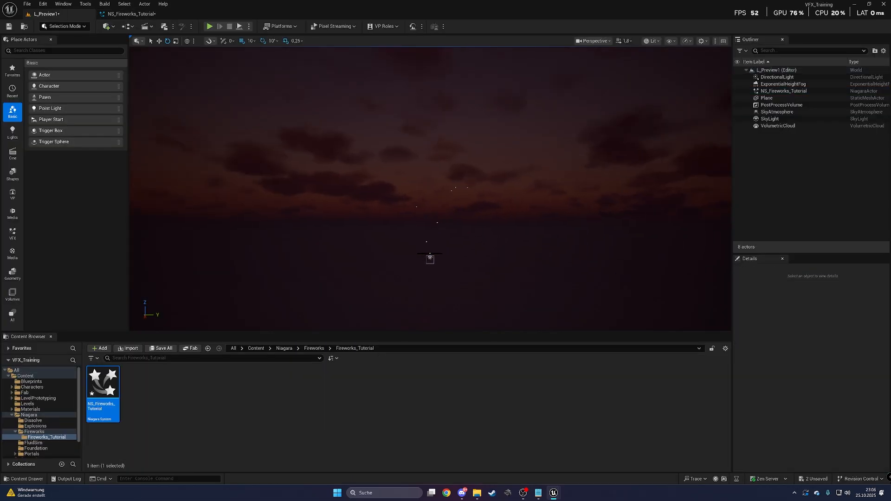
# Step: Review the Fountain's Initialize Particle and Spawn Rate settings, checking the particles in the level in between
pyautogui.click(132, 14)
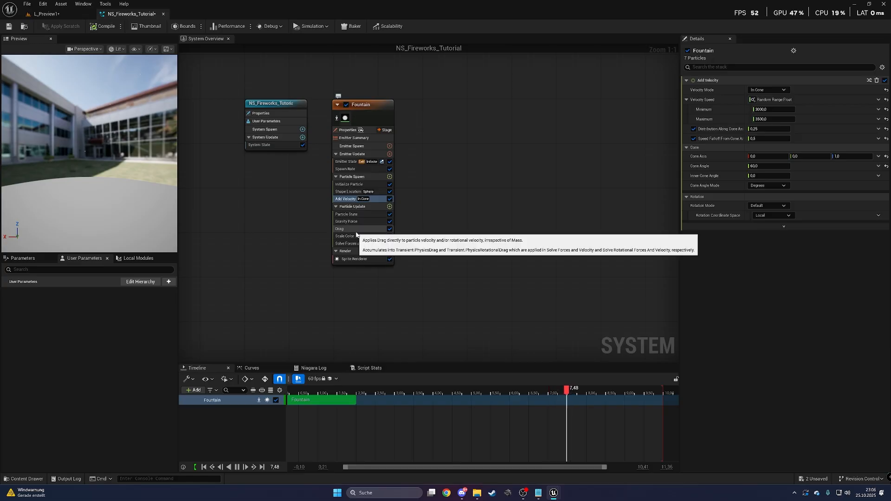
pyautogui.click(364, 185)
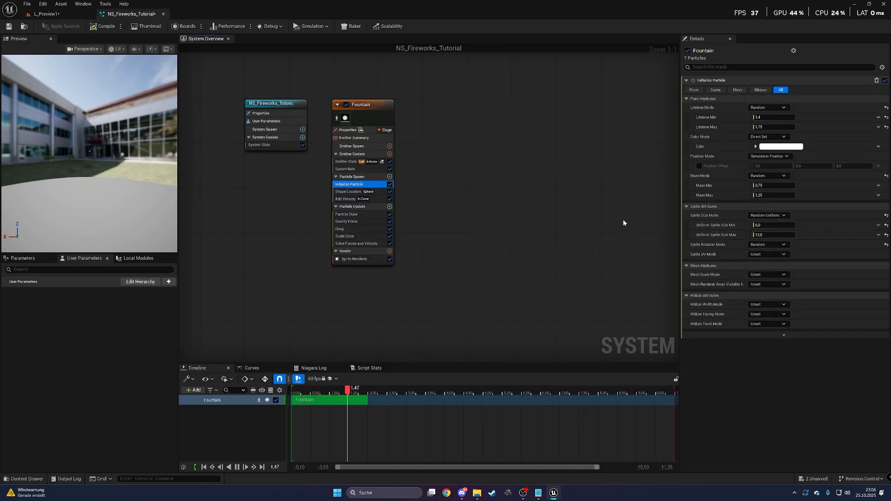
pyautogui.click(46, 14)
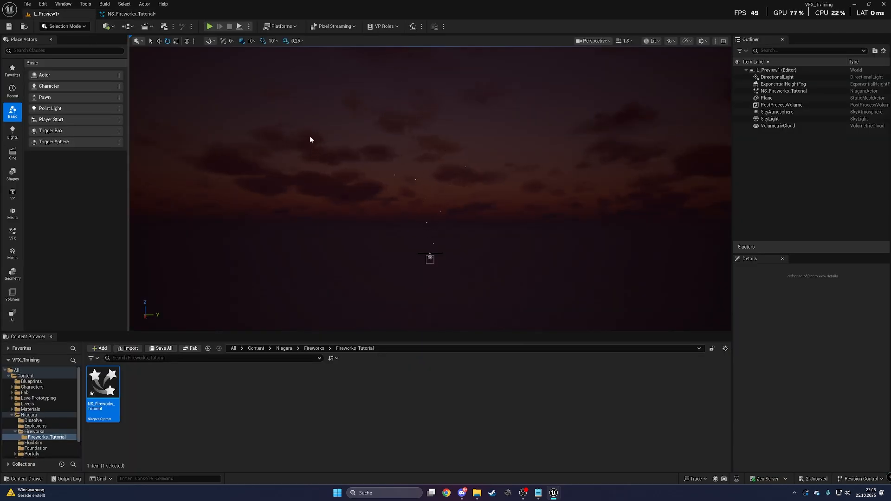
pyautogui.click(127, 14)
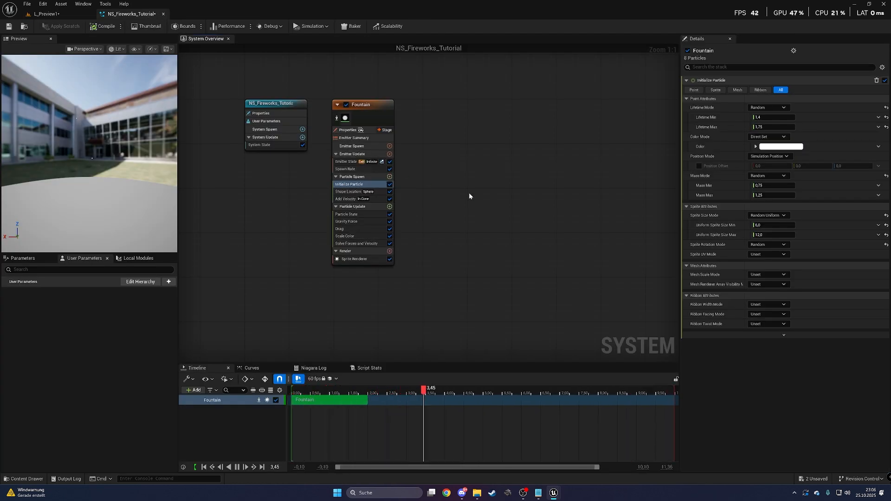
pyautogui.click(339, 169)
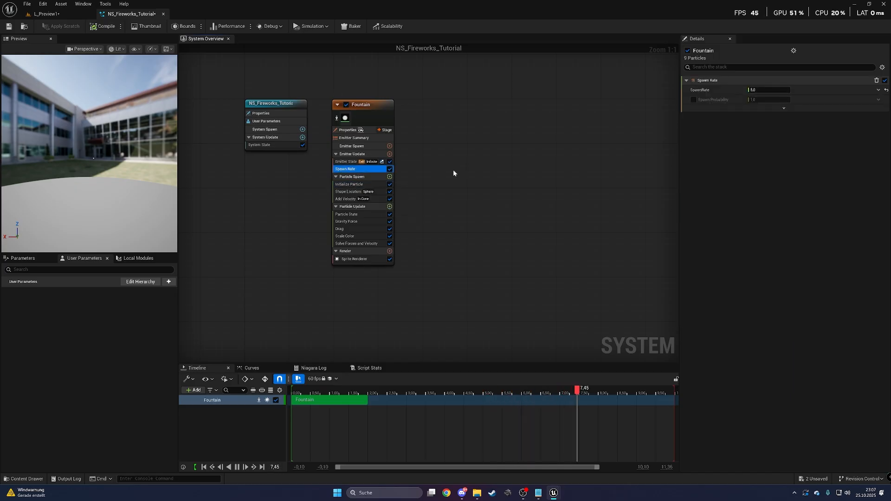
# Step: Rename the Fountain emitter to Rocket_Emitter
pyautogui.moveTo(453, 170); pyautogui.dragTo(410, 153, button='right')
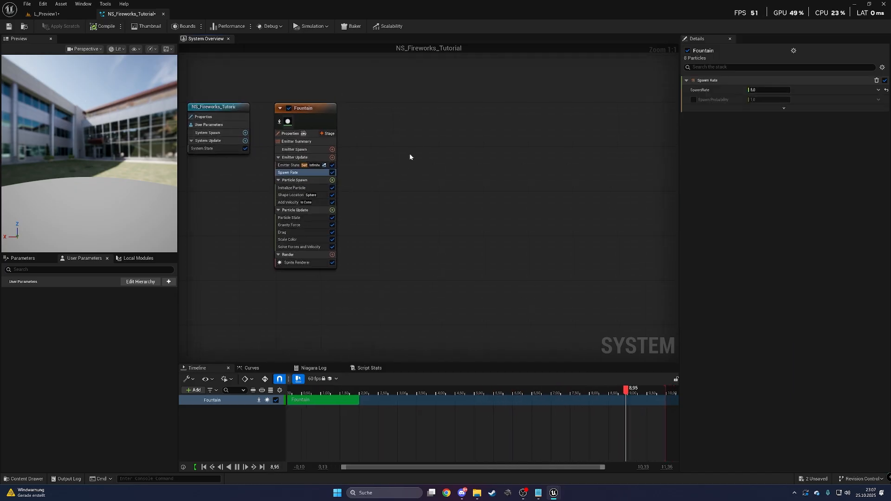
pyautogui.doubleClick(306, 107)
pyautogui.write('Rocket')
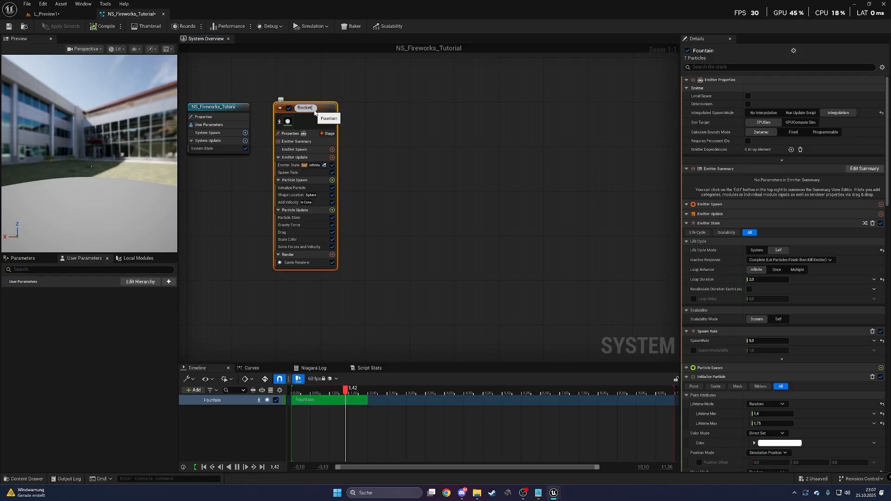
pyautogui.write('_Emitter')
pyautogui.press('Return')
pyautogui.click(388, 107)
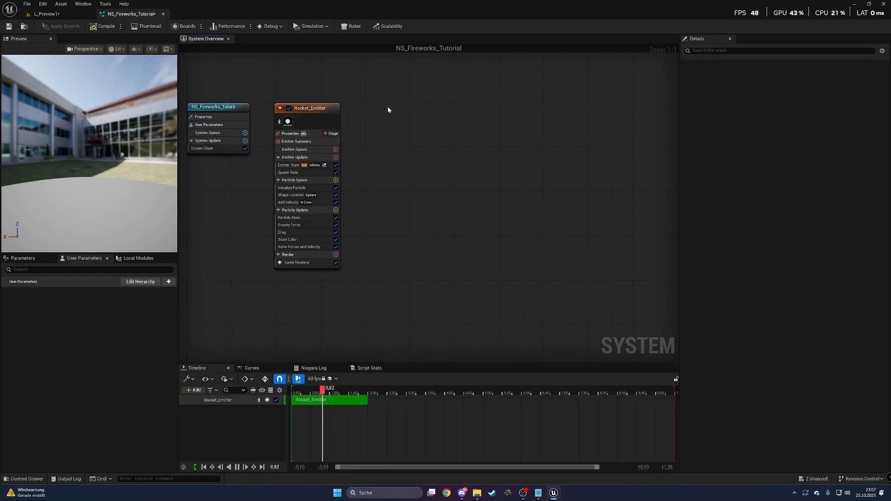
# Step: Add a Minimal emitter to the system, place it beside Rocket_Emitter, and view its Sprite Renderer settings
pyautogui.moveTo(388, 107); pyautogui.dragTo(352, 116, button='right')
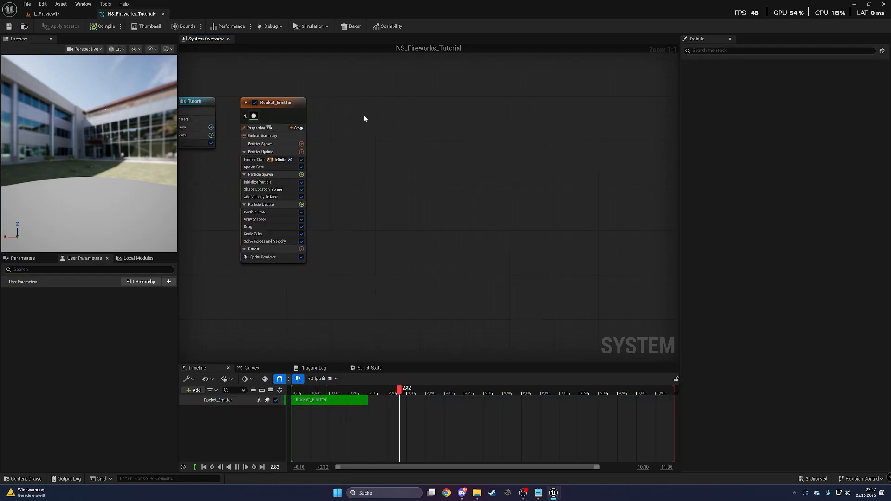
pyautogui.rightClick(364, 119)
pyautogui.click(379, 143)
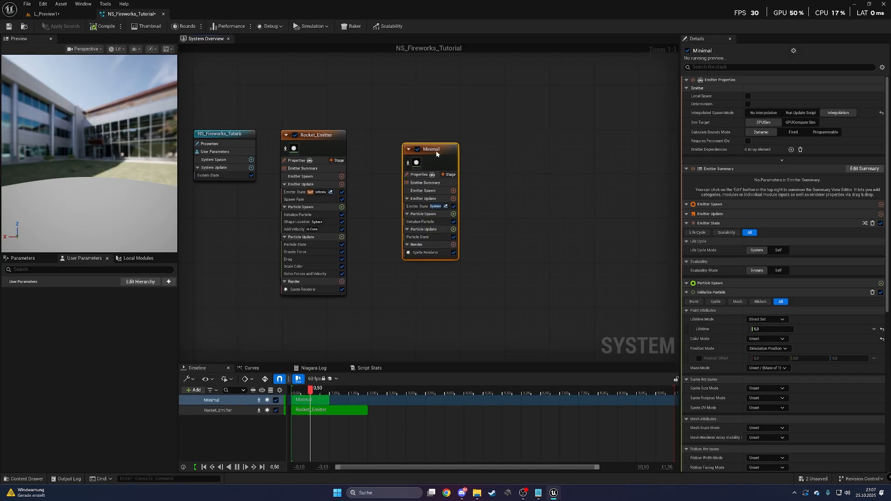
pyautogui.moveTo(436, 154); pyautogui.dragTo(402, 138)
pyautogui.doubleClick(398, 136)
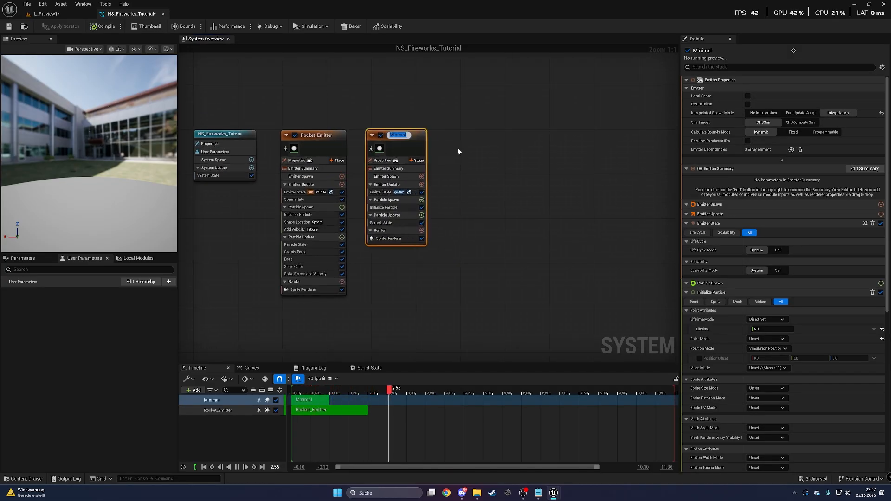
pyautogui.click(458, 148)
pyautogui.moveTo(479, 161); pyautogui.dragTo(477, 157, button='right')
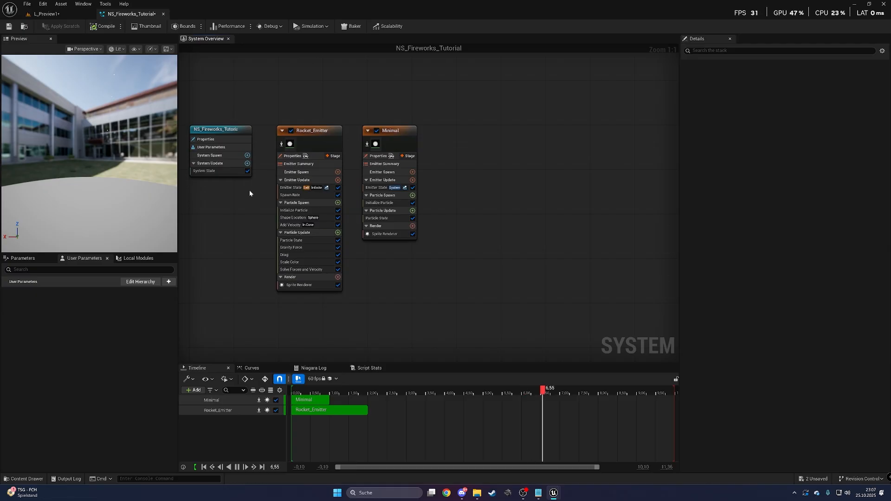
pyautogui.click(391, 234)
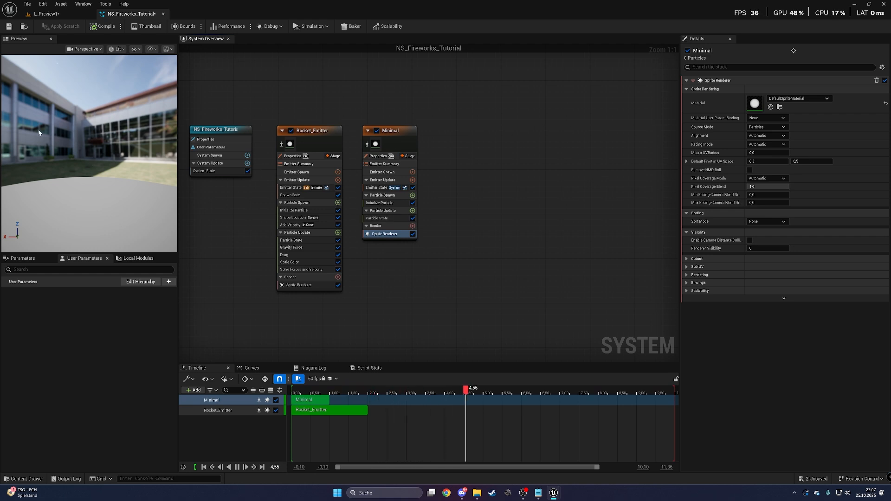
pyautogui.click(402, 236)
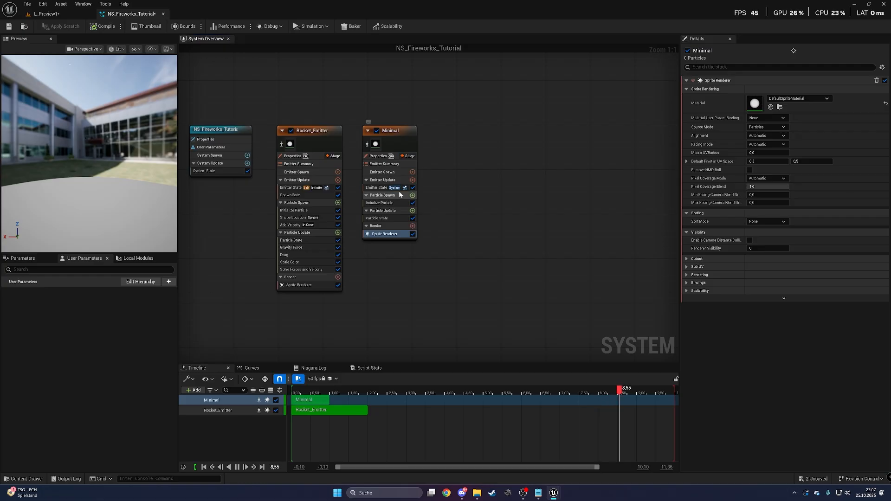
# Step: Add a Spawn Particles from Other Emitter module to the Minimal emitter's Emitter Update stage
pyautogui.click(412, 172)
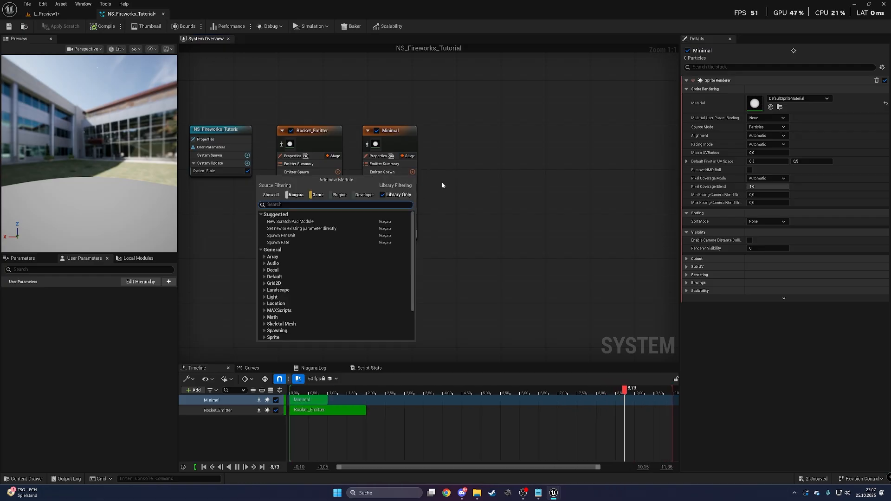
pyautogui.click(442, 181)
pyautogui.click(413, 180)
pyautogui.write('sa')
pyautogui.press('BackSpace')
pyautogui.write('pawn')
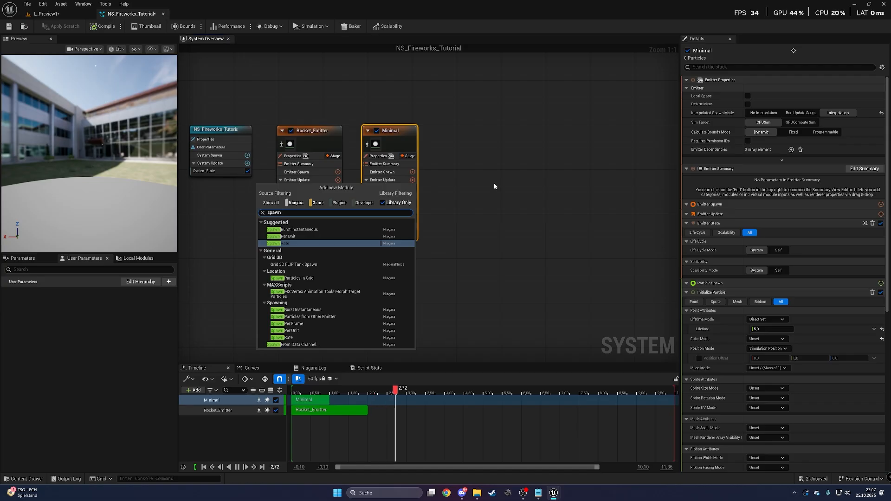
pyautogui.write(' from ex')
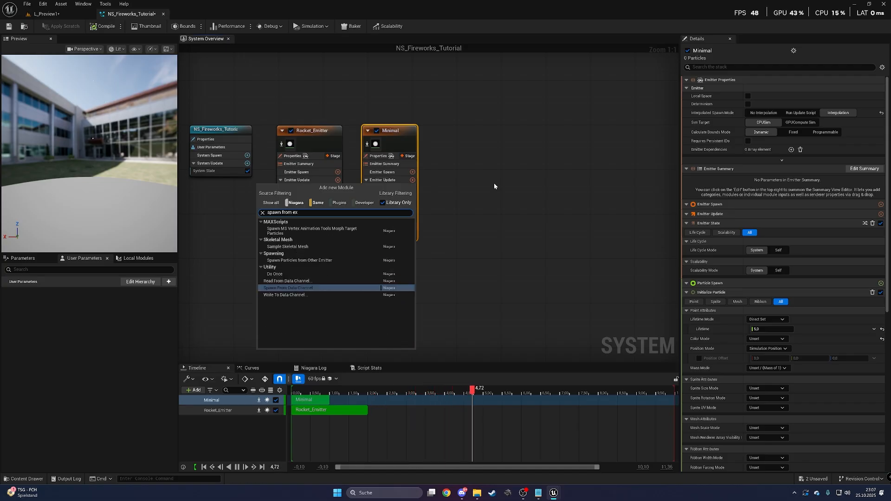
pyautogui.click(320, 260)
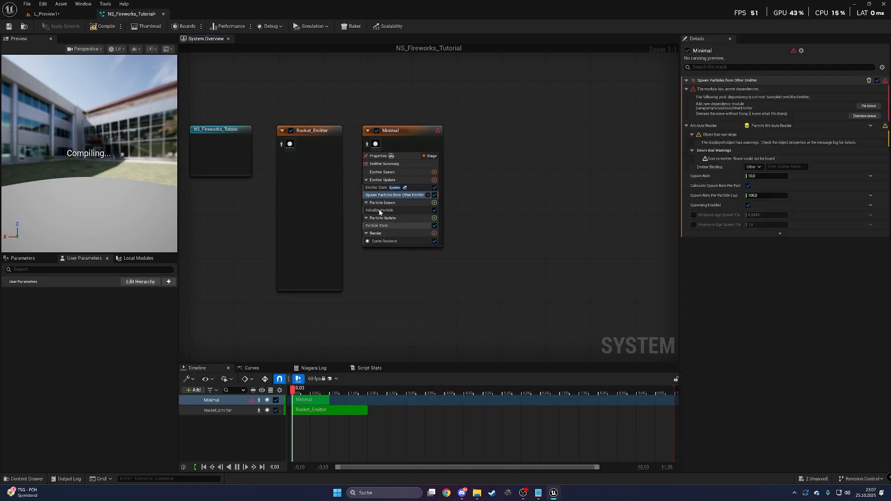
# Step: Resolve the Minimal emitter's unmet dependencies by adding Sample Particles from Other Emitter and Solve Forces and Velocity
pyautogui.click(875, 109)
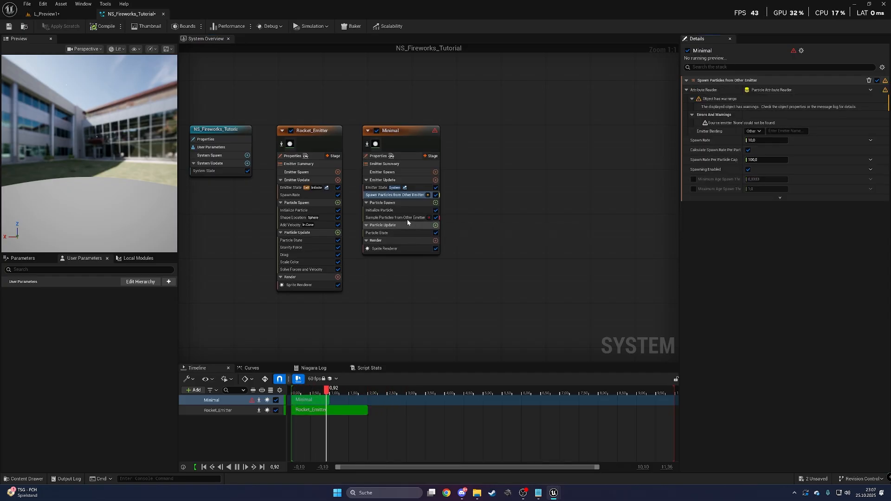
pyautogui.click(418, 219)
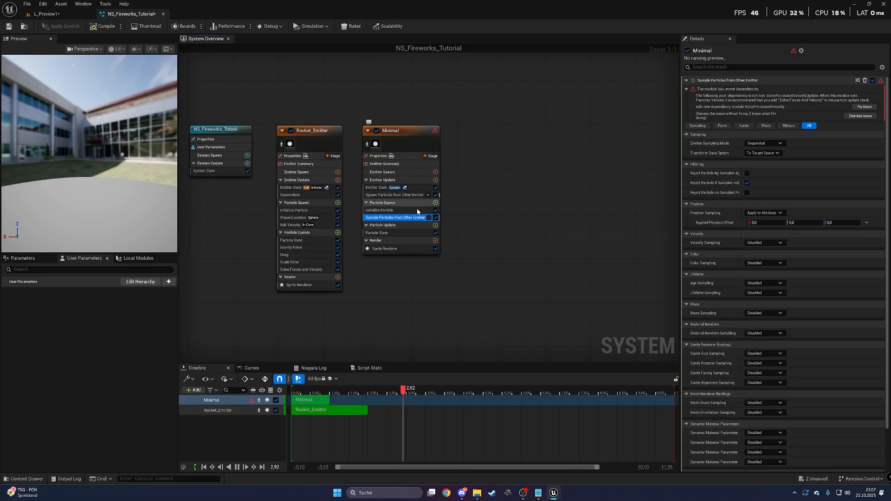
pyautogui.click(864, 106)
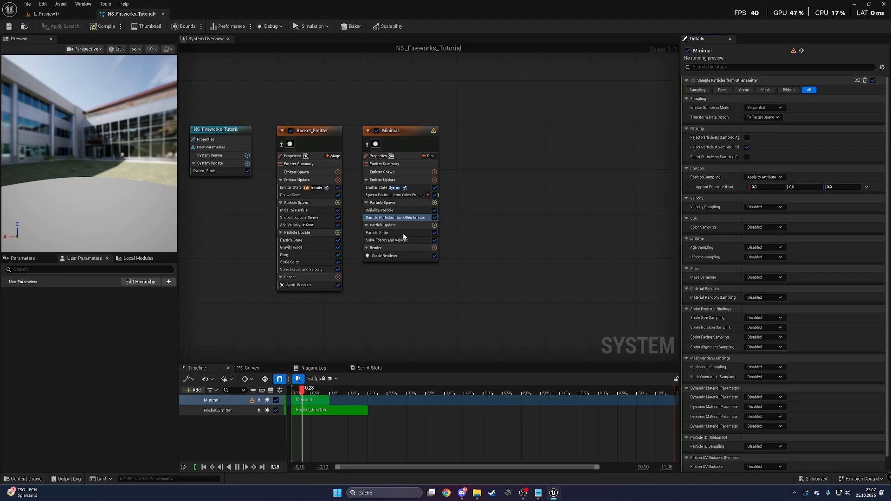
# Step: Bind Spawn Particles from Other Emitter to Rocket_Emitter and check the resulting trails in the preview
pyautogui.click(405, 195)
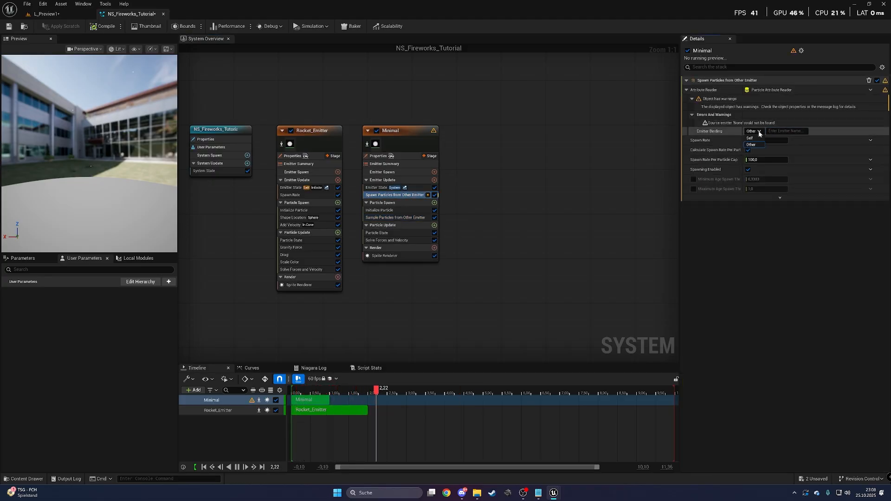
pyautogui.write('Rocket_Emitter')
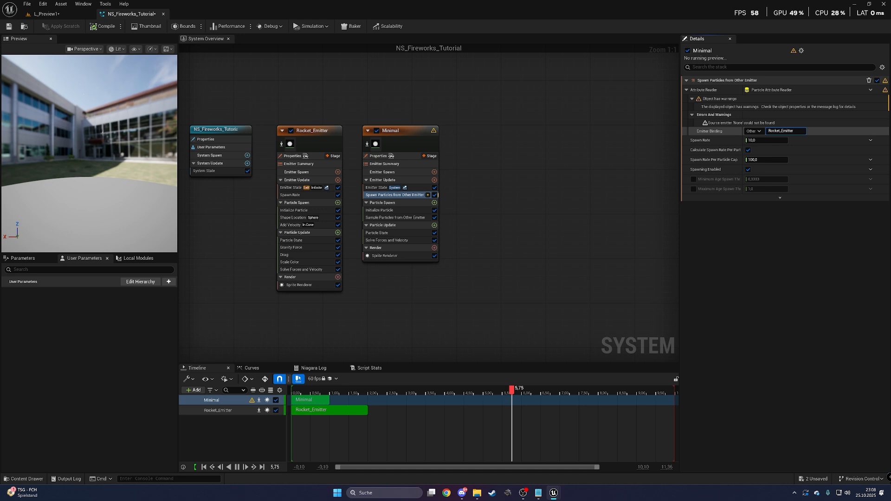
pyautogui.press('Return')
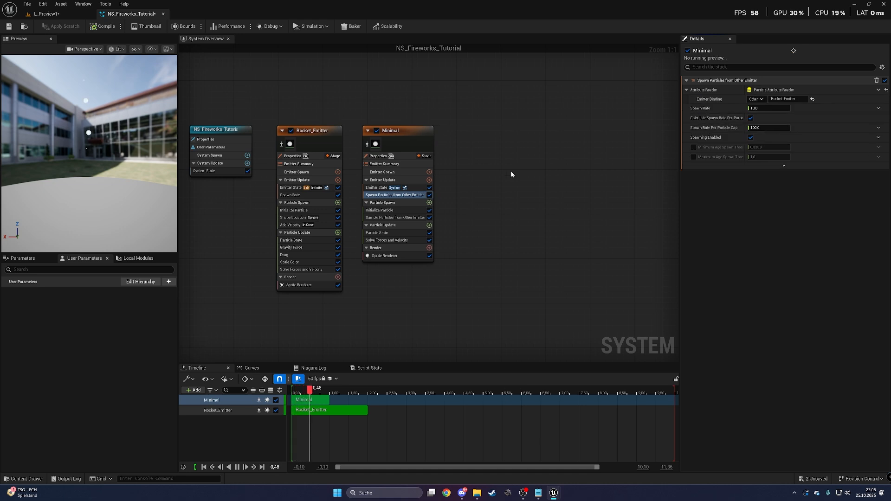
pyautogui.moveTo(162, 166); pyautogui.dragTo(161, 195, button='right')
pyautogui.moveTo(142, 161); pyautogui.dragTo(151, 171)
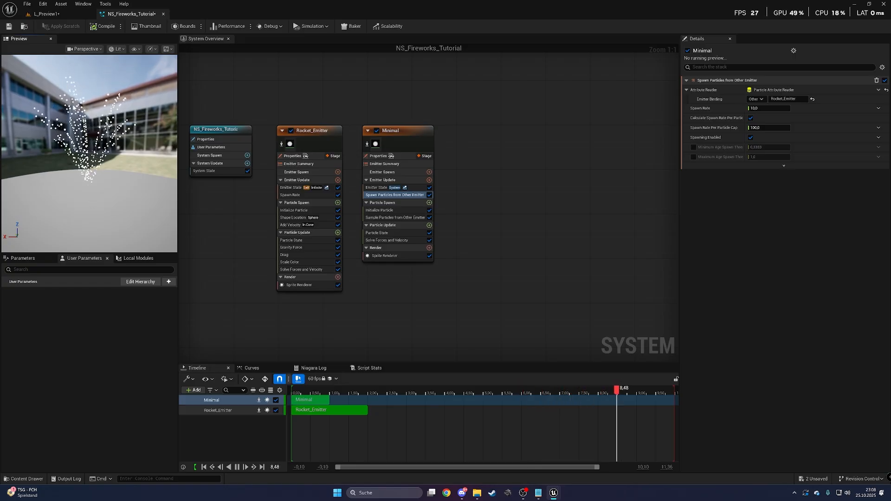
# Step: Set both the Spawn Rate and the Spawn Rate Per Particle Cap of Spawn Particles from Other Emitter to 500
pyautogui.click(412, 144)
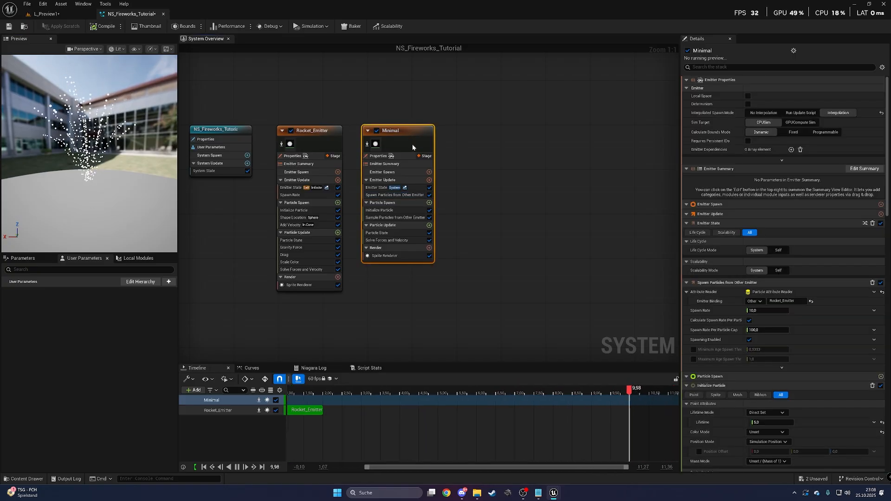
pyautogui.click(401, 217)
pyautogui.click(403, 210)
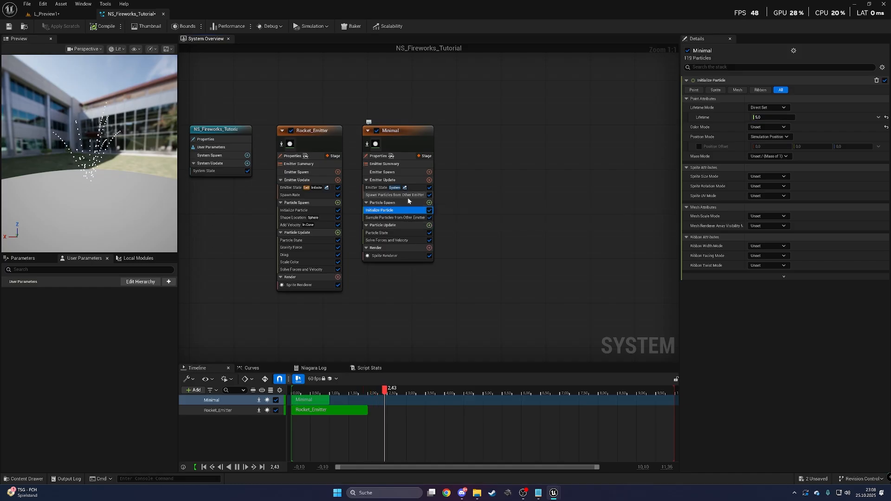
pyautogui.click(394, 195)
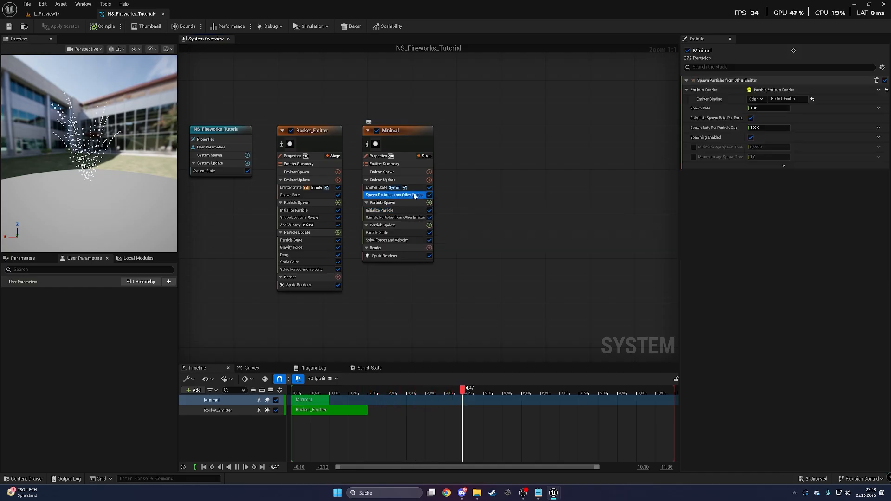
pyautogui.click(766, 109)
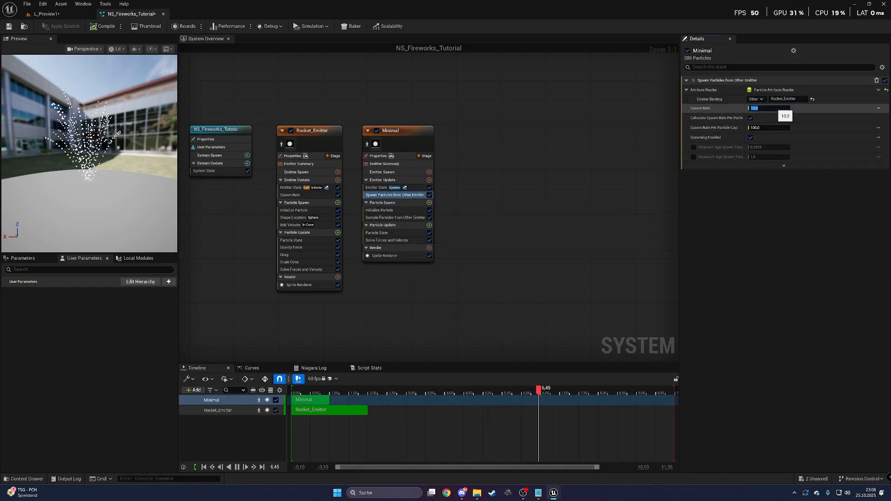
pyautogui.write('50')
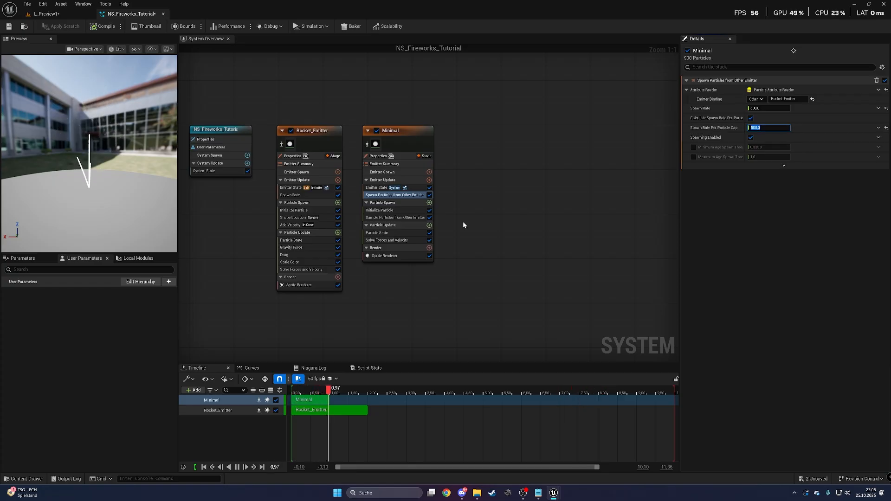
# Step: Make the Minimal emitter's particle Lifetime a Random Range Float with a minimum of 0.1 and a short maximum
pyautogui.moveTo(460, 192)
pyautogui.mouseDown(button='right')
pyautogui.moveTo(495, 188)
pyautogui.moveTo(459, 195)
pyautogui.mouseUp(button='right')
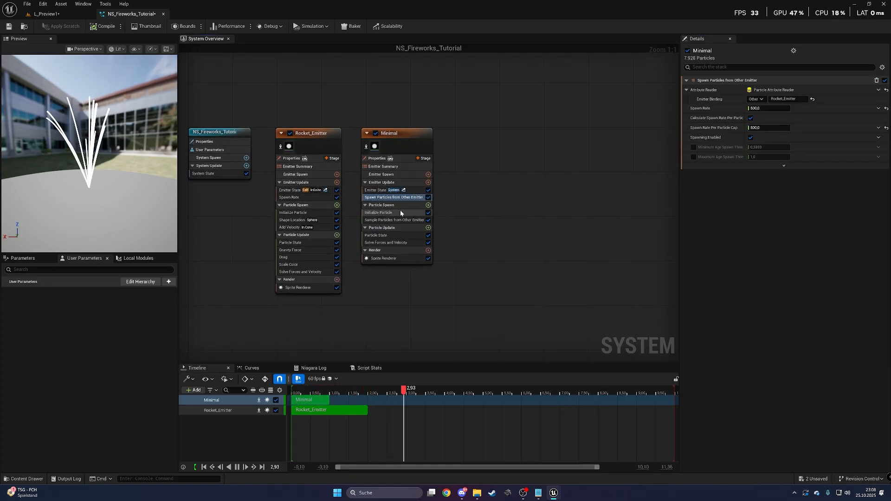
pyautogui.click(395, 213)
pyautogui.click(780, 119)
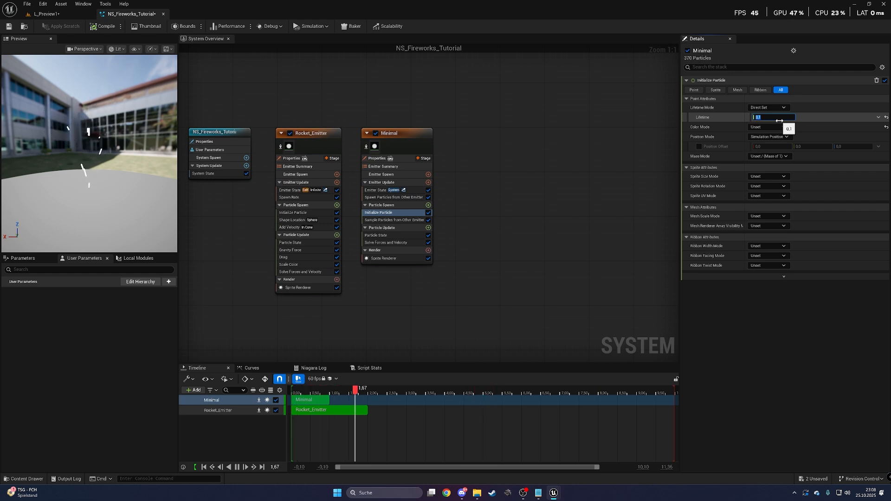
pyautogui.click(877, 118)
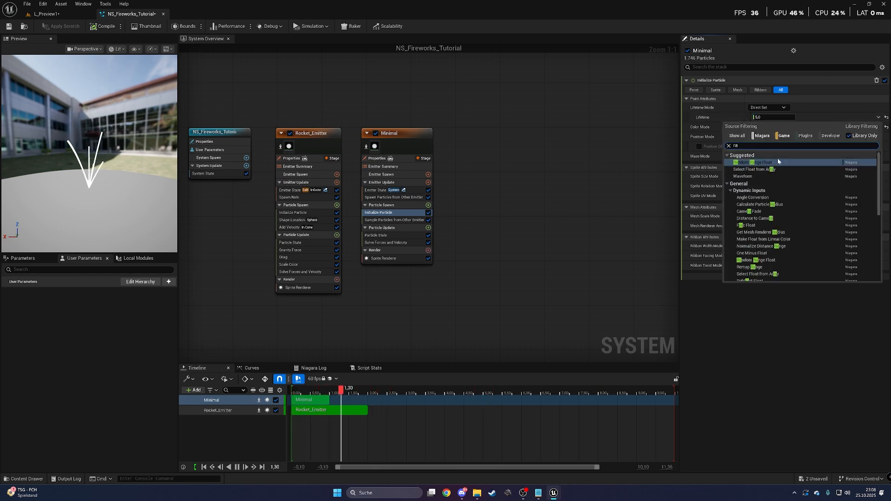
pyautogui.click(777, 157)
pyautogui.click(772, 127)
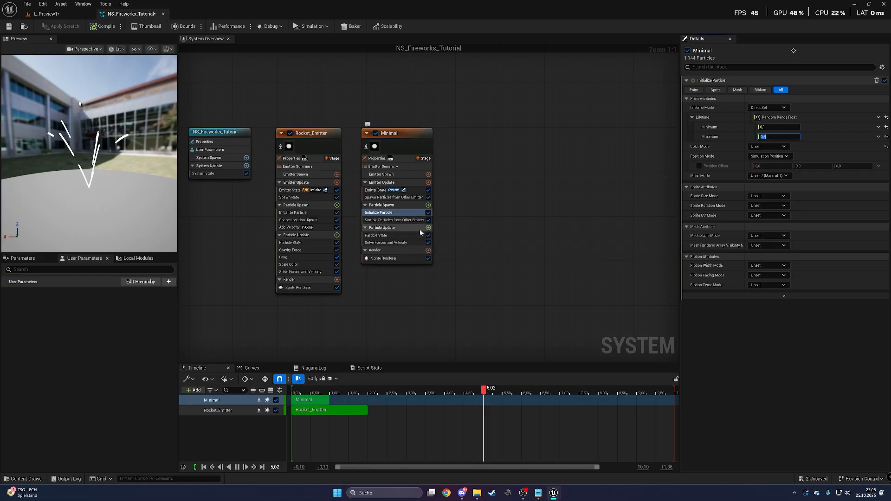
# Step: Drive the Spawn Rate of Minimal's Spawn Particles from Other Emitter with Float from Curve and set its Scale Curve to 500
pyautogui.click(403, 198)
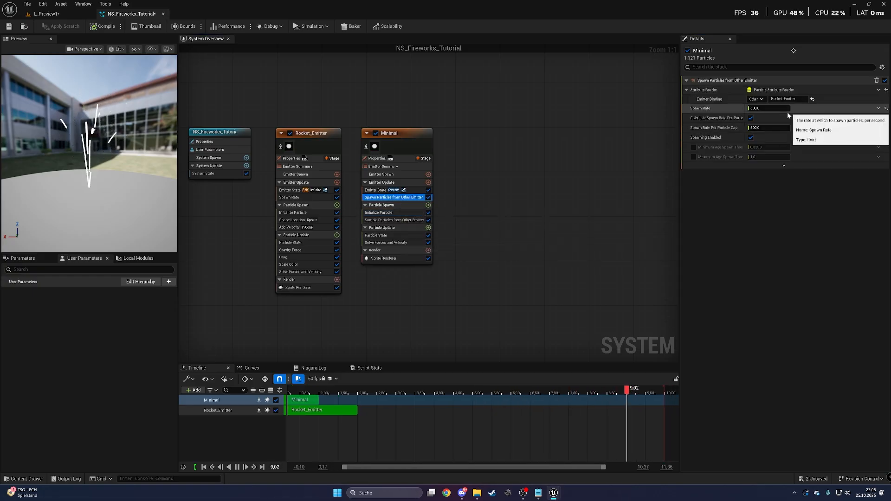
pyautogui.click(878, 108)
pyautogui.write('float')
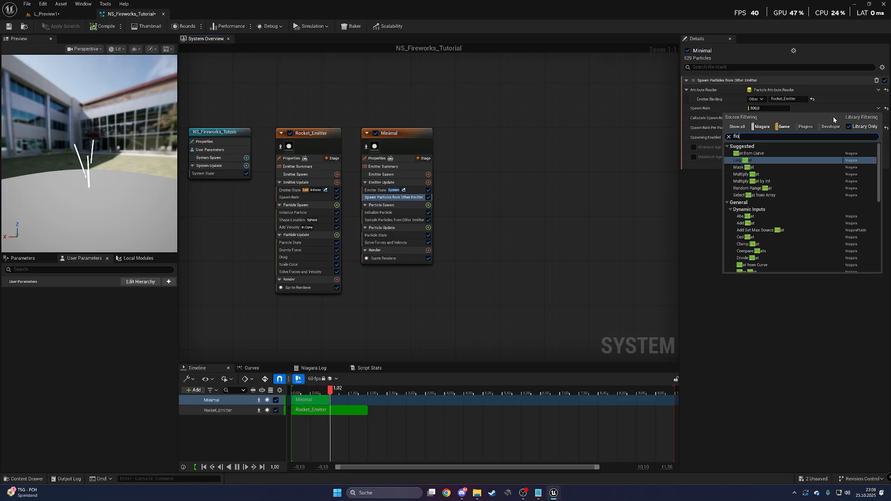
pyautogui.click(781, 153)
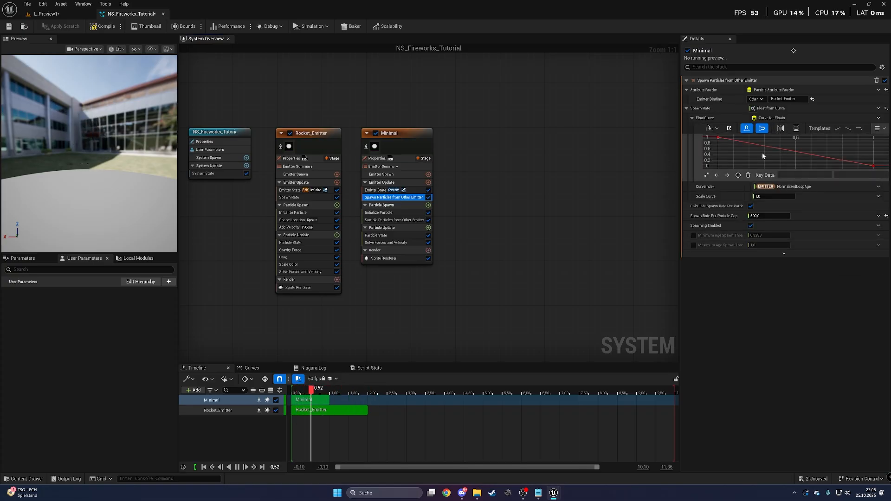
pyautogui.click(772, 196)
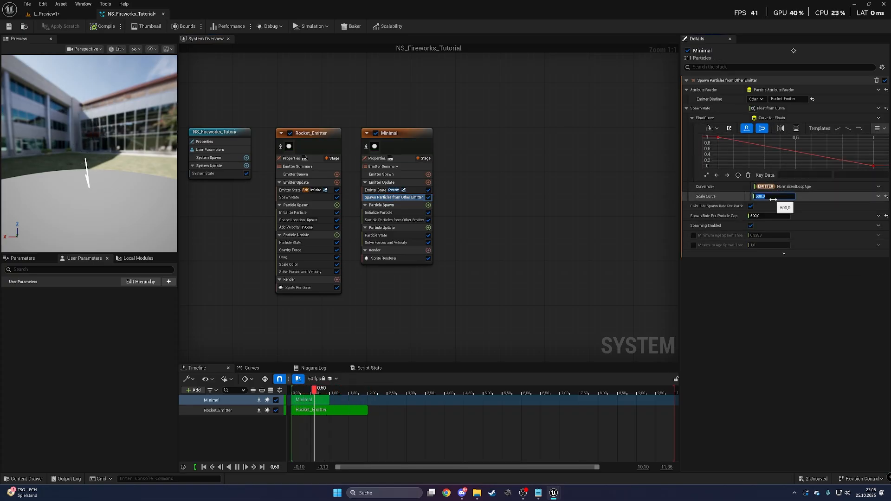
pyautogui.press('Return')
# Step: Try a drop-off shape on the Spawn Rate curve, then replace it with the linear ramp-down template
pyautogui.click(857, 130)
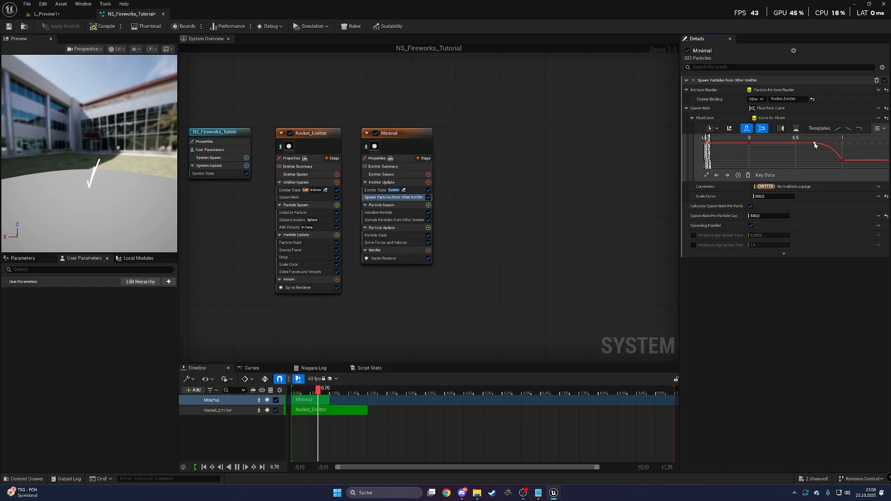
pyautogui.moveTo(815, 144)
pyautogui.mouseDown()
pyautogui.moveTo(777, 146)
pyautogui.moveTo(821, 153)
pyautogui.mouseUp()
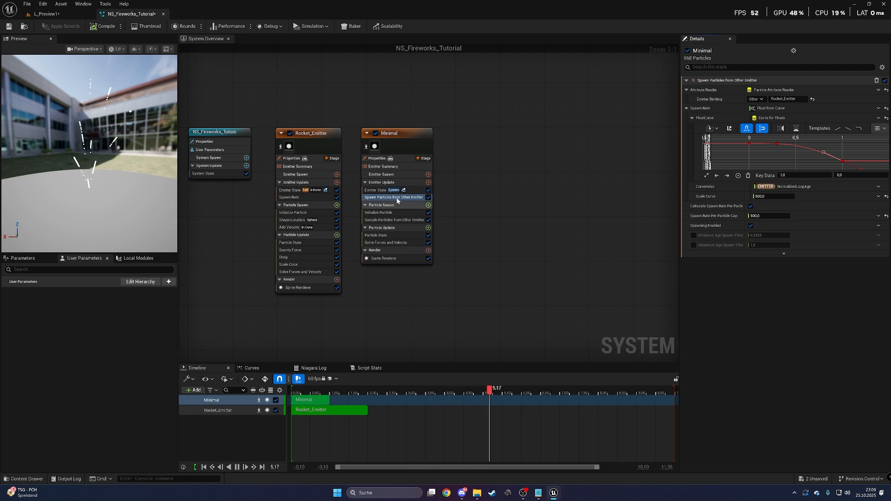
pyautogui.click(848, 128)
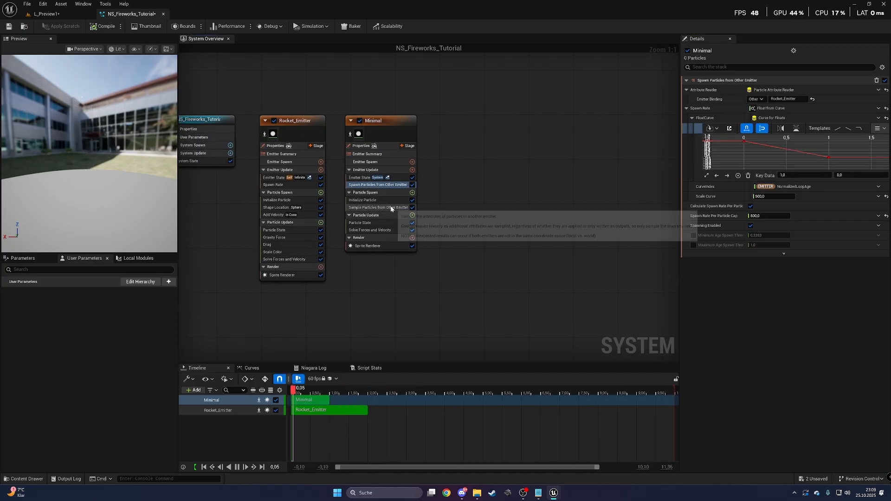
# Step: Set Minimal's Sprite Size Mode to Uniform and make Uniform Sprite Size a Random Range Float from 10 to 15
pyautogui.click(374, 200)
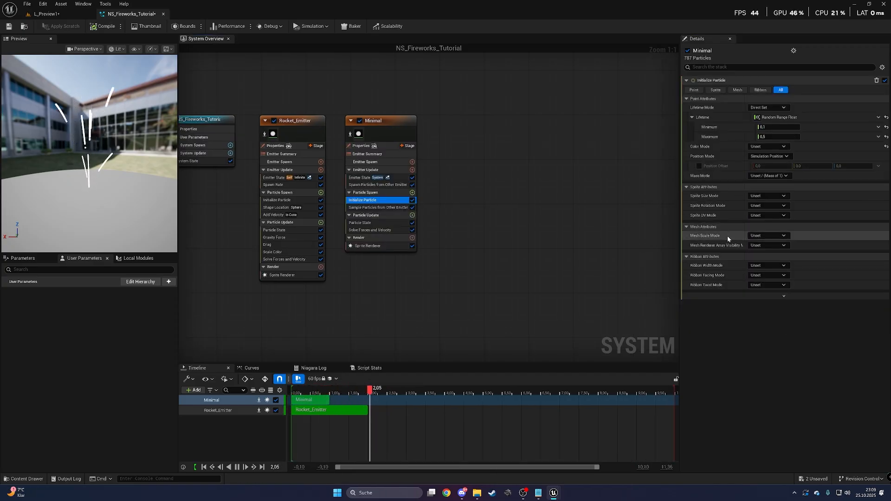
pyautogui.click(763, 196)
pyautogui.click(766, 214)
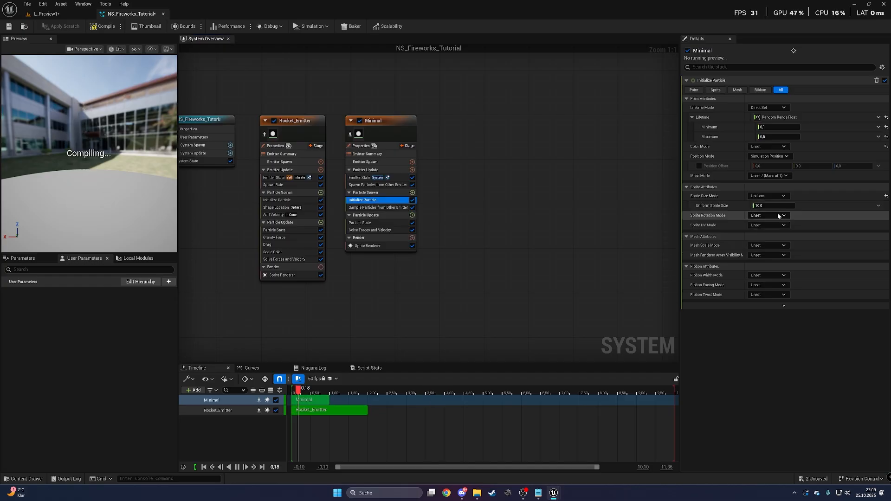
pyautogui.click(779, 207)
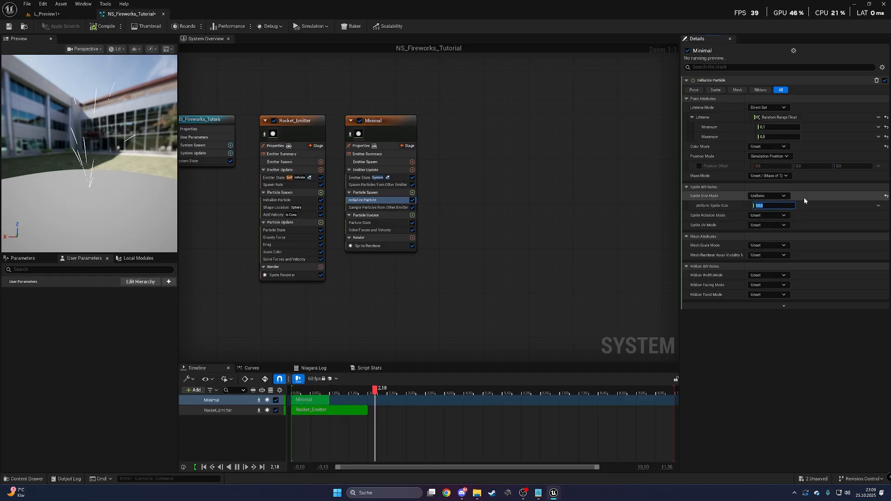
pyautogui.click(879, 205)
pyautogui.write('ra')
pyautogui.click(772, 251)
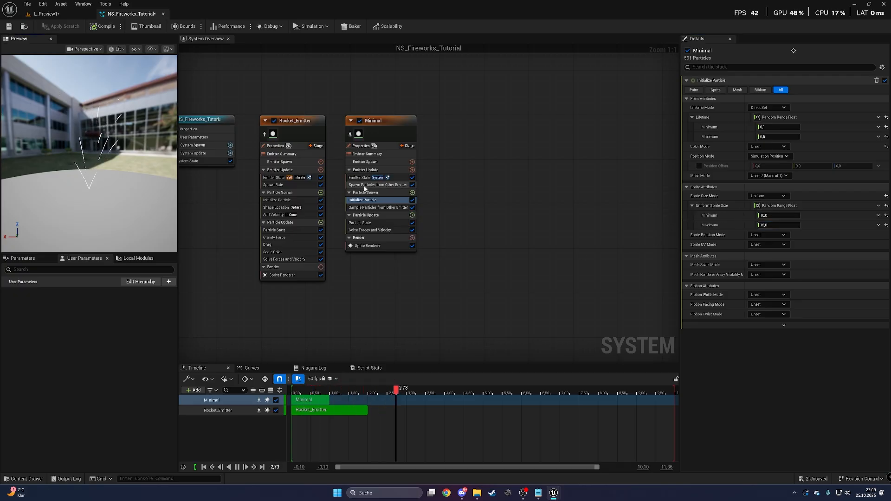
pyautogui.click(412, 192)
pyautogui.write('s')
pyautogui.press('BackSpace')
pyautogui.write('dire')
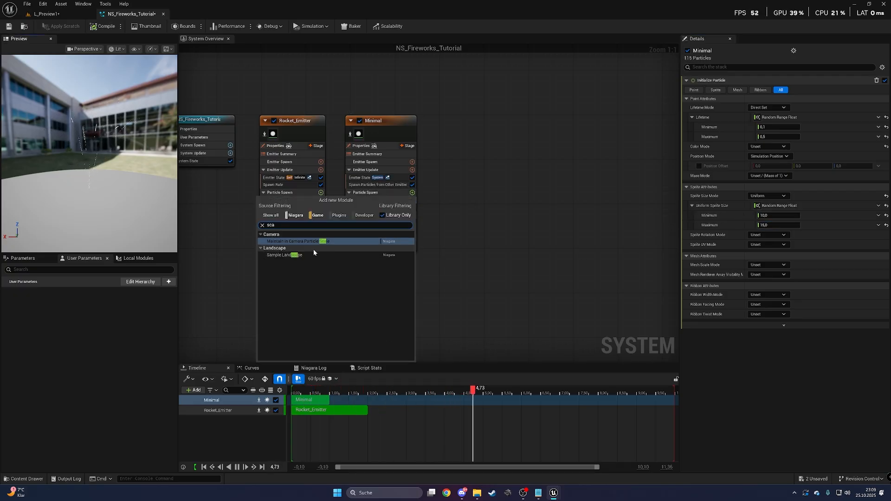
pyautogui.hotkey('ctrl', 'a')
pyautogui.click(494, 213)
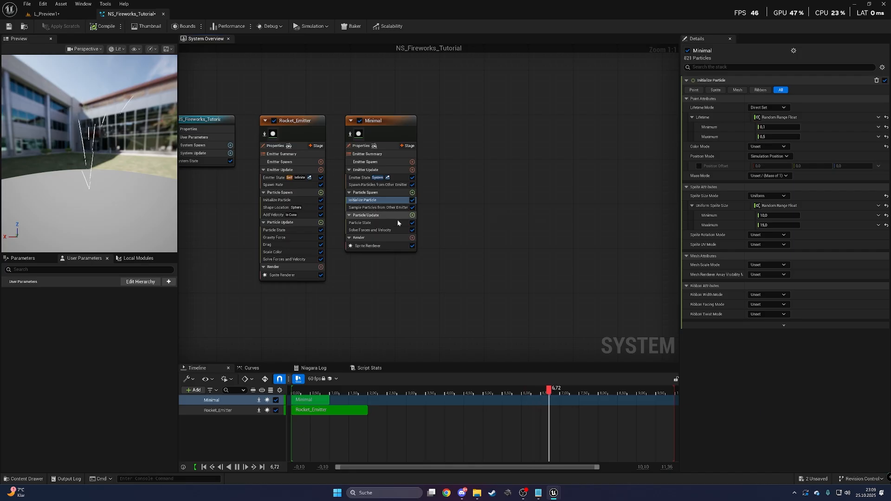
# Step: Add a Scale Color module to the Minimal emitter's Particle Update stage
pyautogui.click(412, 216)
pyautogui.write('scale')
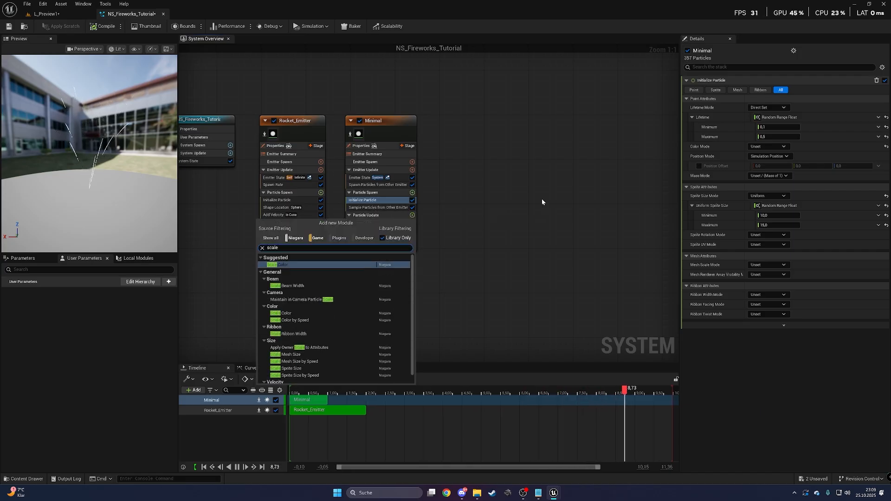
pyautogui.press('Return')
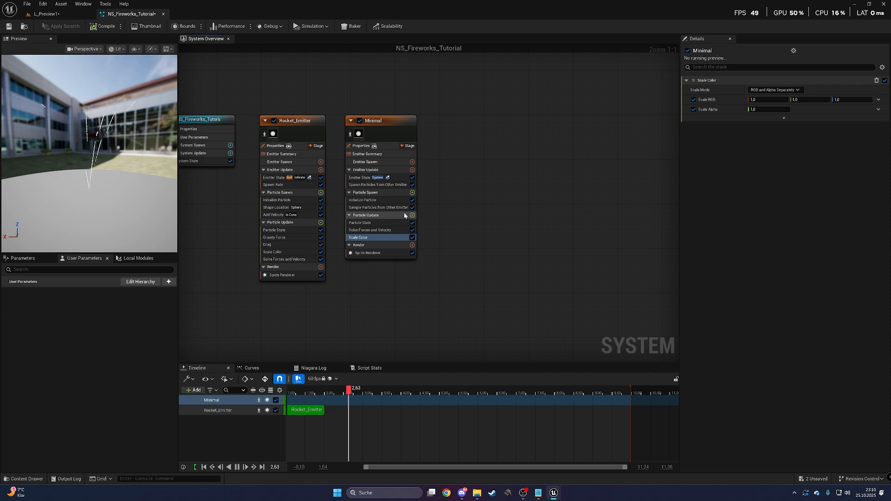
pyautogui.click(878, 110)
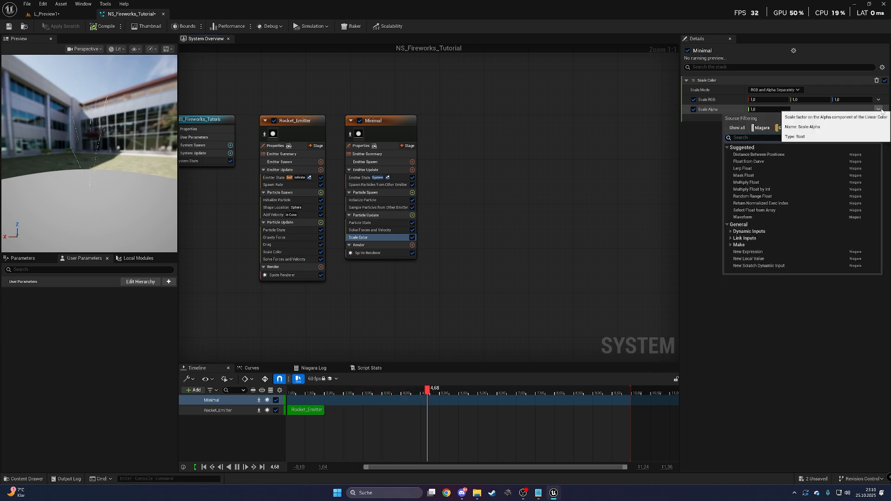
pyautogui.write('floatr')
pyautogui.press('Return')
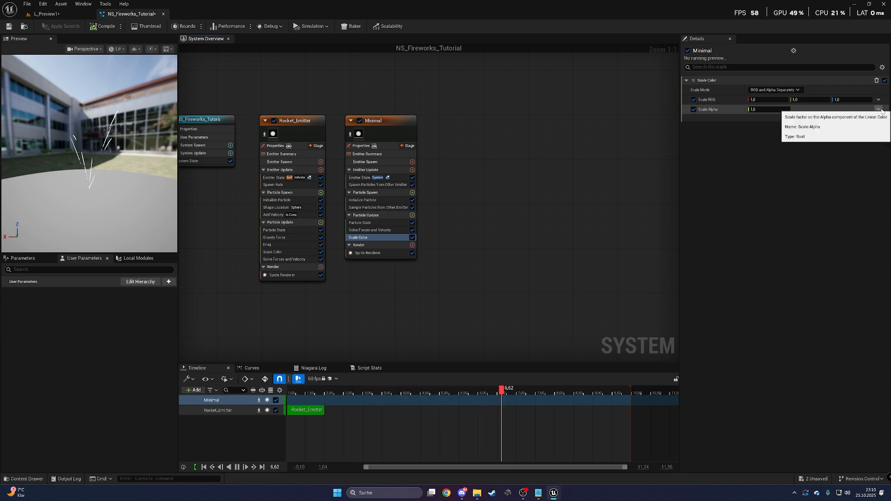
pyautogui.click(888, 110)
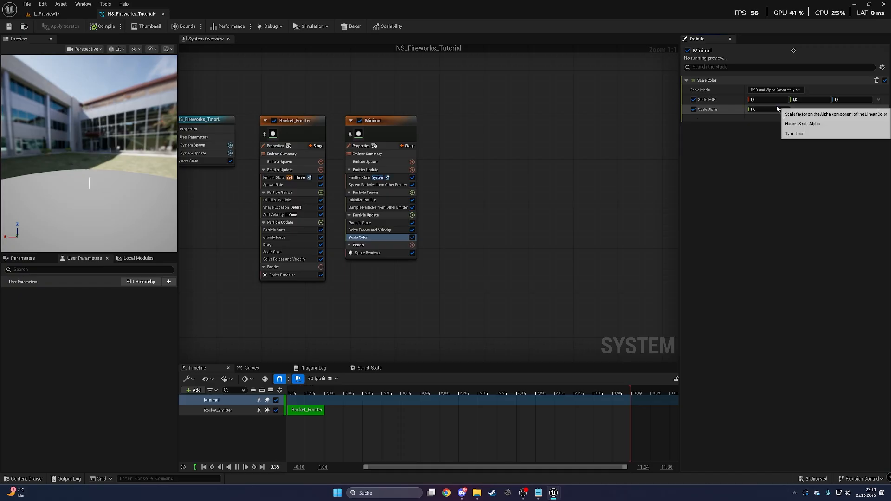
# Step: Drive the Scale Alpha value of Minimal's Scale Color module with Float from Curve
pyautogui.click(879, 109)
pyautogui.write('float')
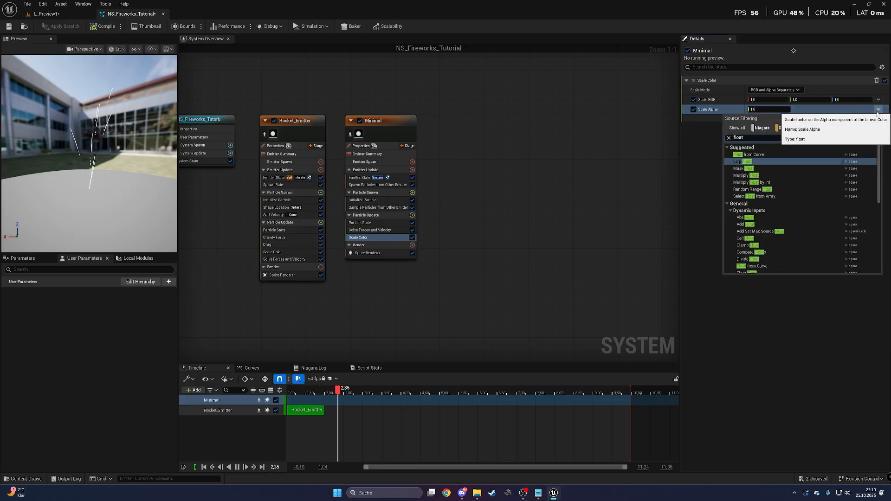
pyautogui.press('Up')
pyautogui.press('Return')
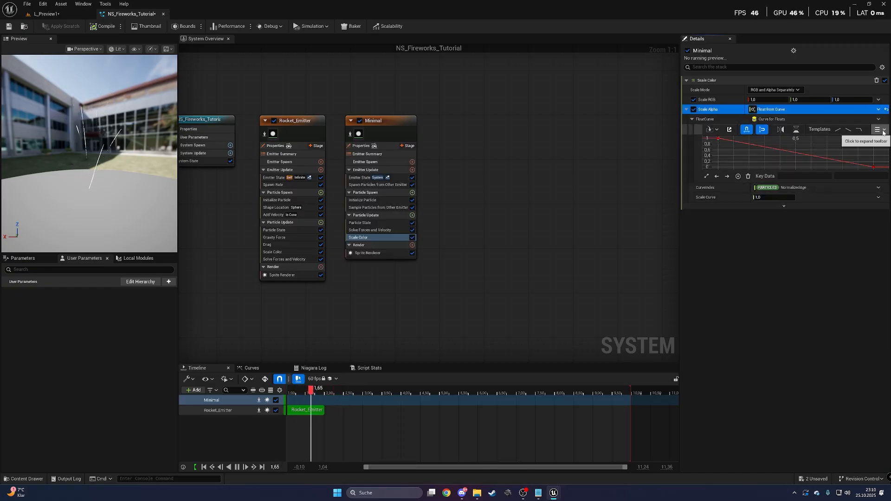
# Step: Apply the Smooth Ramp Down template to the Scale Alpha curve and adjust the end key's tangent for a steeper finish
pyautogui.click(883, 131)
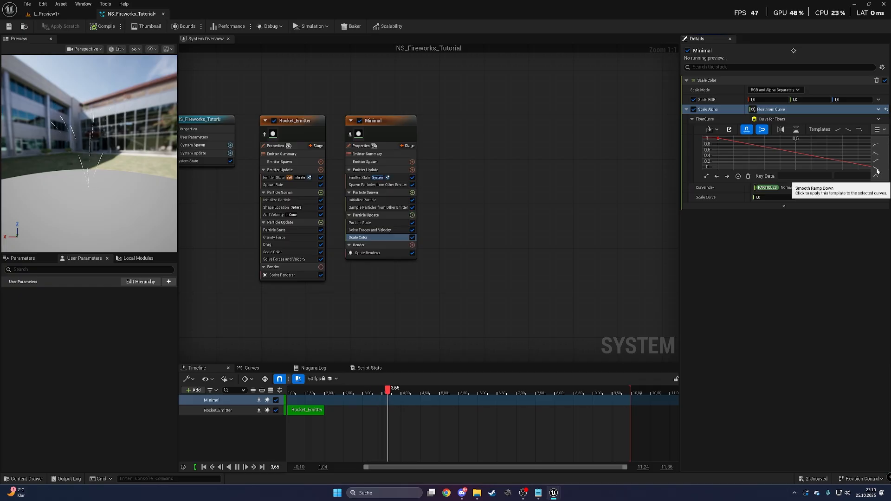
pyautogui.click(877, 170)
pyautogui.click(843, 161)
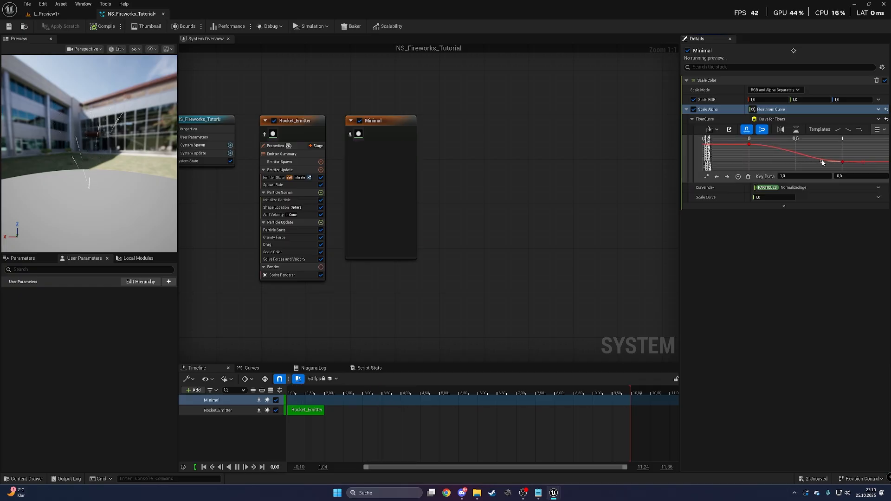
pyautogui.moveTo(821, 162); pyautogui.dragTo(824, 159)
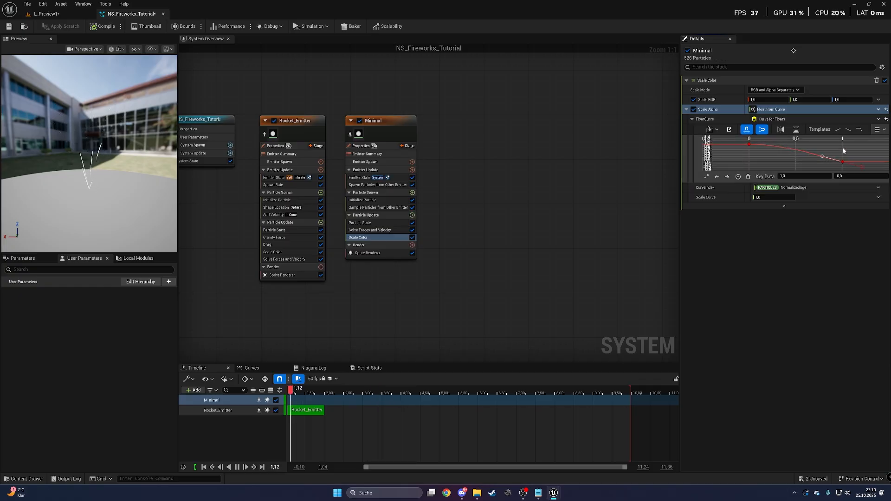
pyautogui.click(843, 148)
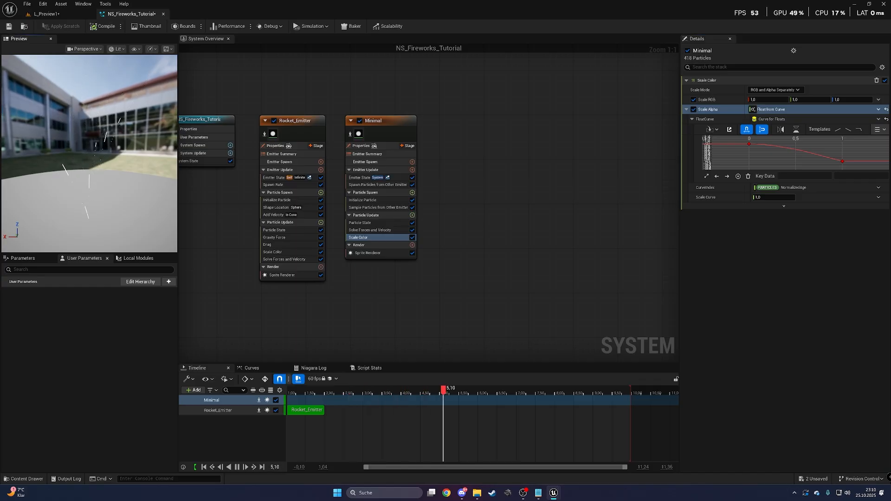
# Step: Set Minimal's Uniform Sprite Size range to a minimum of 20 and a maximum of 30
pyautogui.click(378, 201)
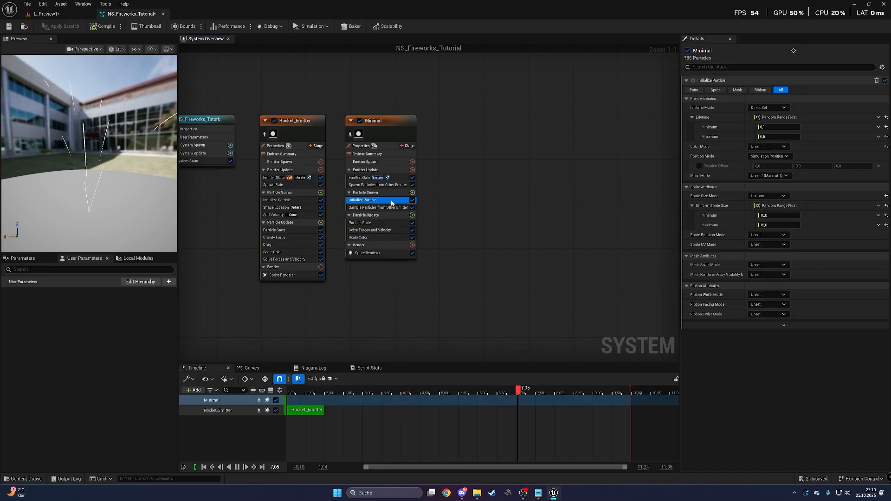
pyautogui.click(770, 216)
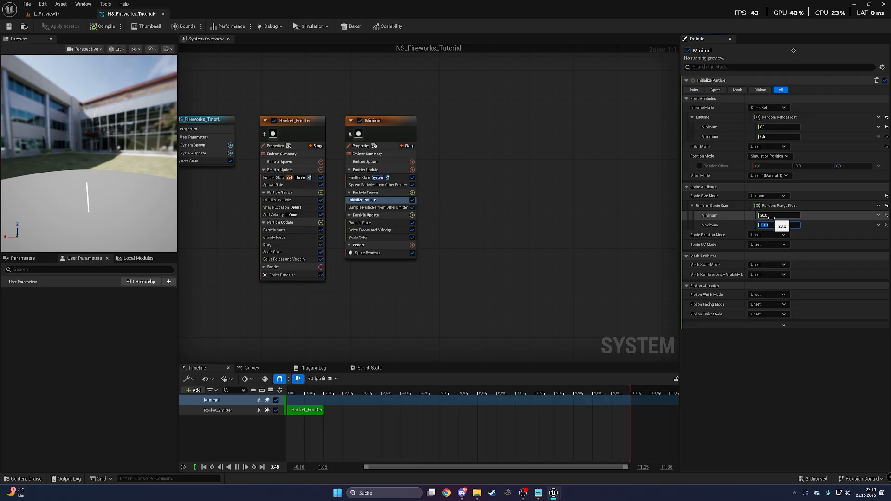
pyautogui.press('Return')
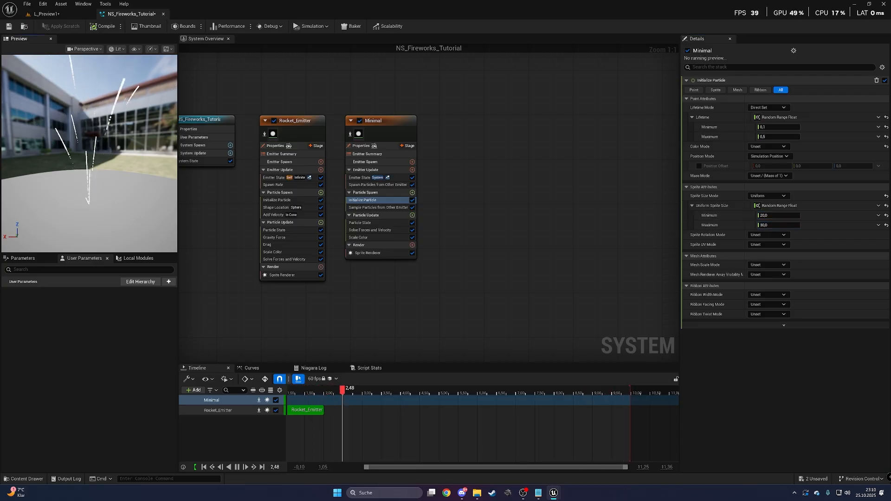
# Step: Check the trails in the L_Preview1 level, and set Minimal's Uniform Sprite Size range to a minimum of 15 and a maximum of 20
pyautogui.click(71, 15)
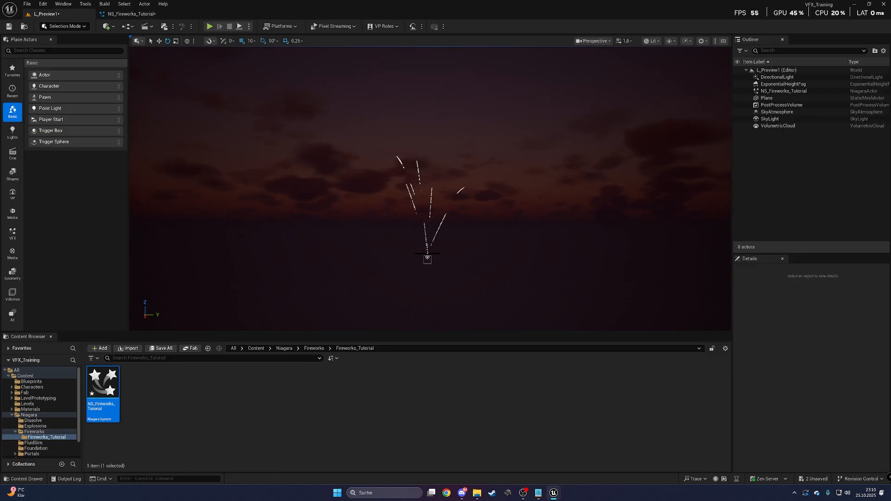
pyautogui.moveTo(430, 189); pyautogui.dragTo(418, 199, button='right')
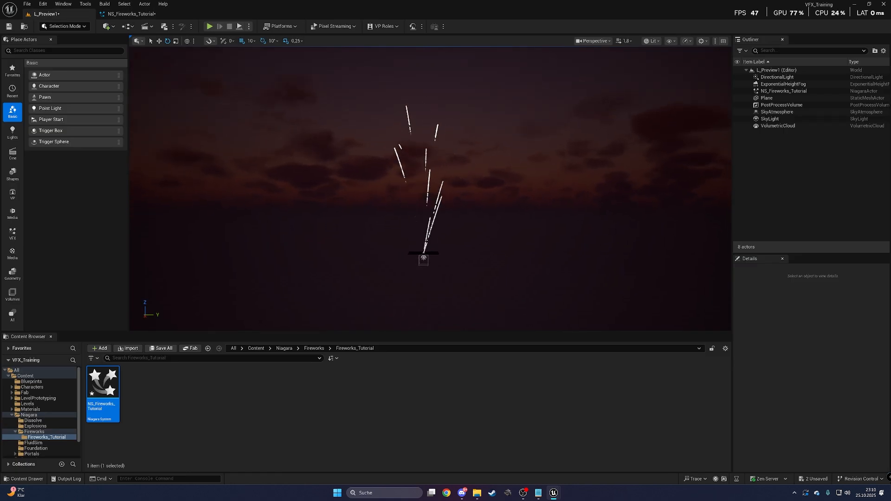
pyautogui.click(131, 14)
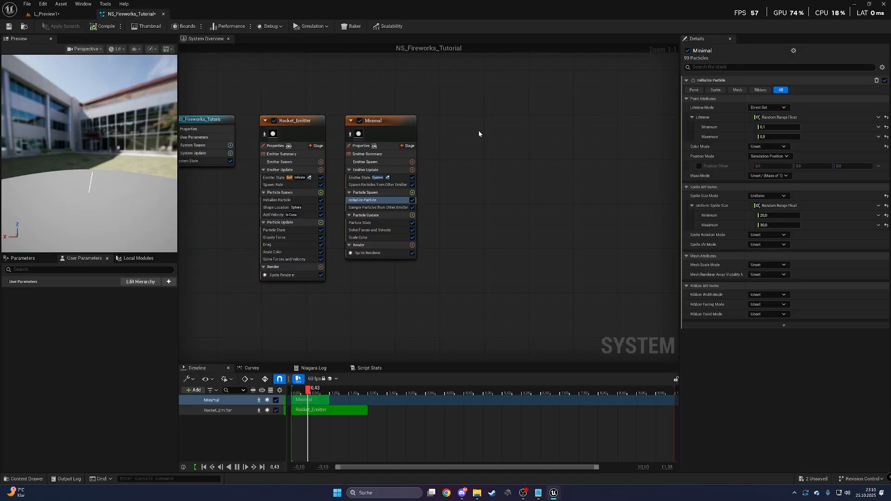
pyautogui.click(780, 215)
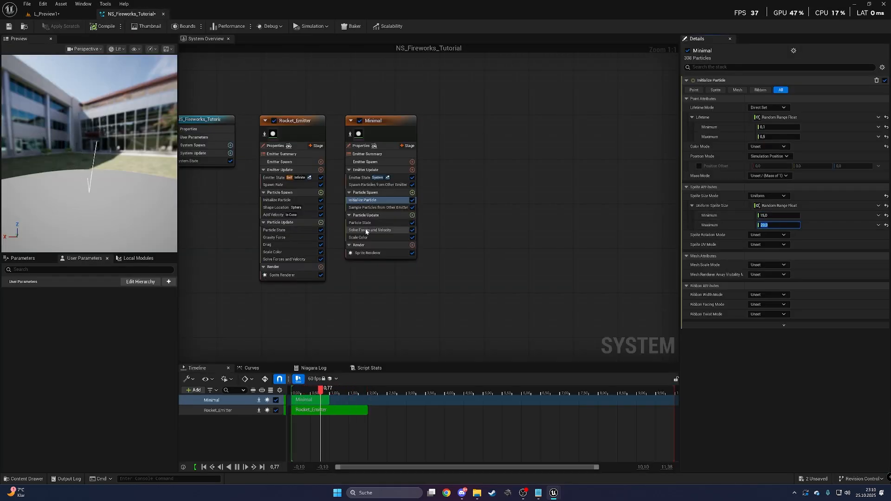
pyautogui.click(412, 215)
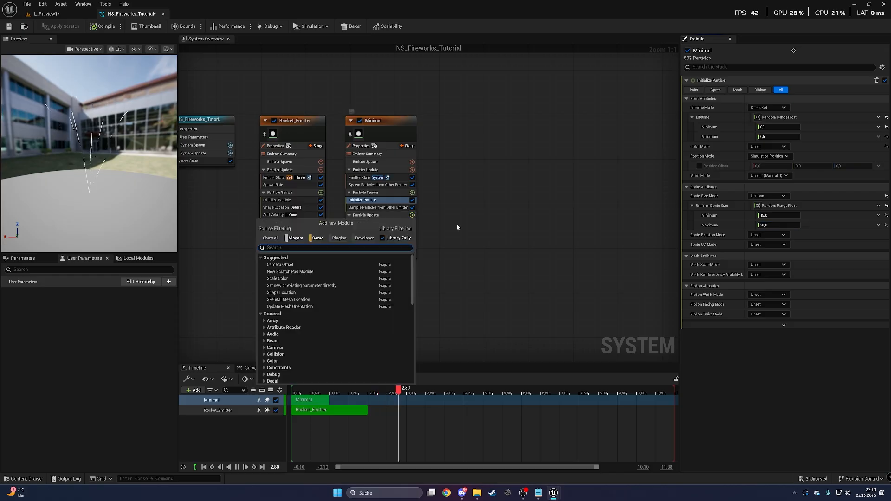
pyautogui.click(457, 223)
pyautogui.click(383, 237)
# Step: Add Scale Sprite Size to Minimal's Particle Update stage and apply the linear ramp-down template to its uniform scale curve
pyautogui.click(412, 216)
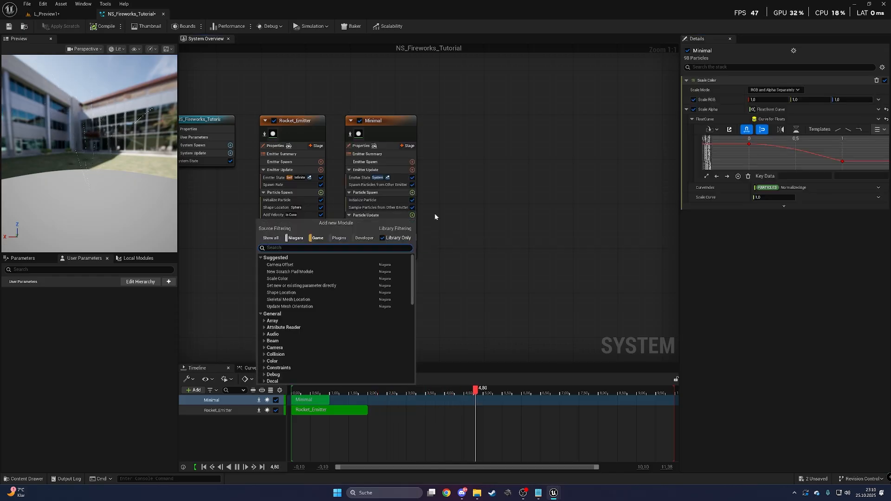
pyautogui.write('scale si')
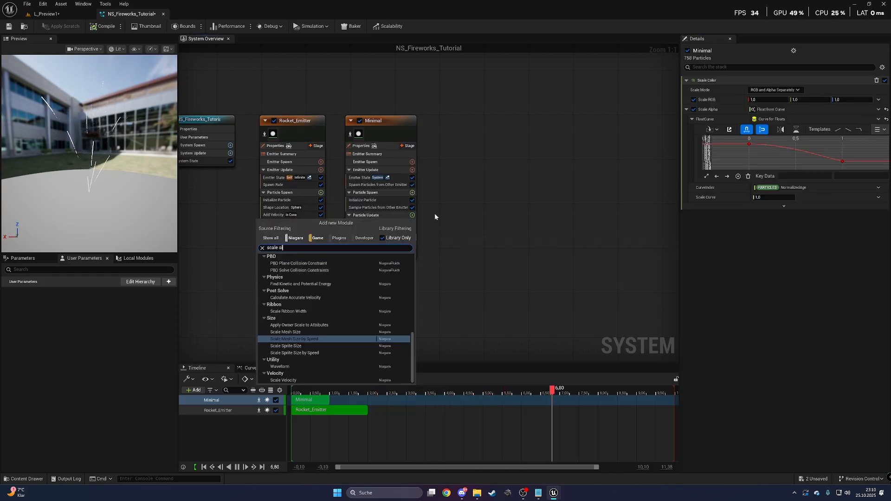
pyautogui.press('Down')
pyautogui.press('Return')
pyautogui.click(848, 112)
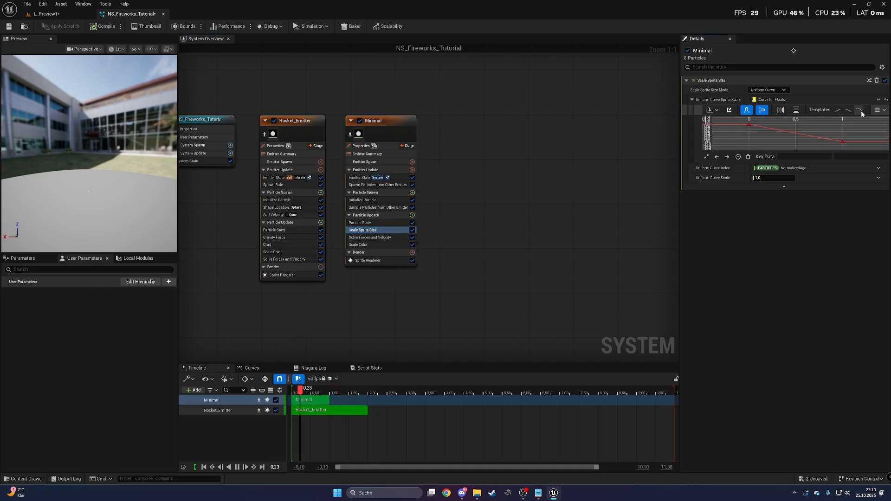
# Step: Examine the shrinking rocket trails in the L_Preview1 level from closer up and farther away
pyautogui.click(70, 17)
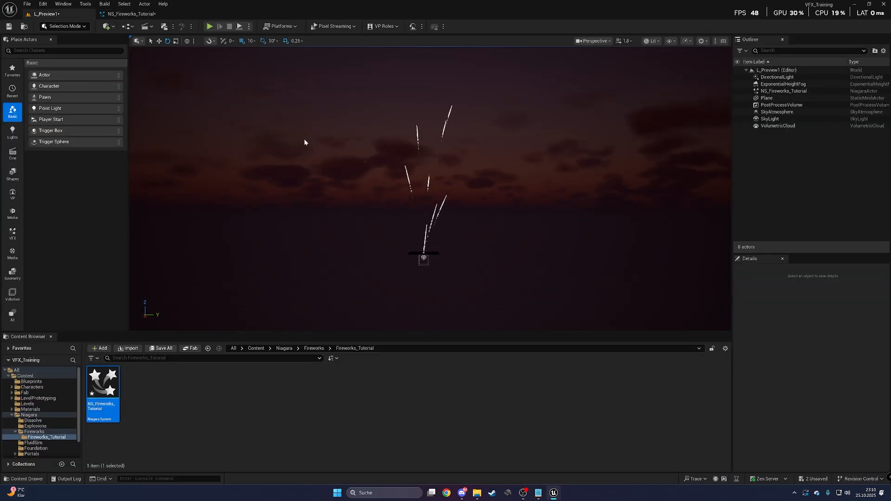
pyautogui.moveTo(295, 121); pyautogui.dragTo(298, 124, button='right')
pyautogui.press('w')
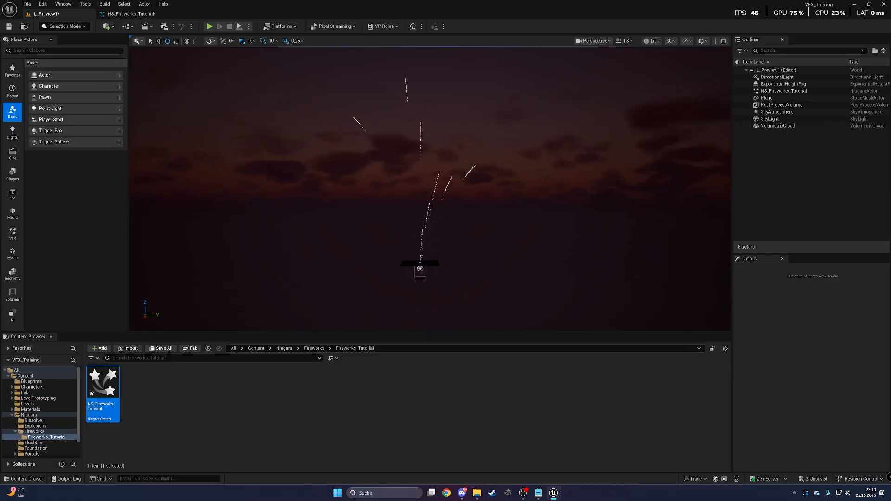
pyautogui.press('w')
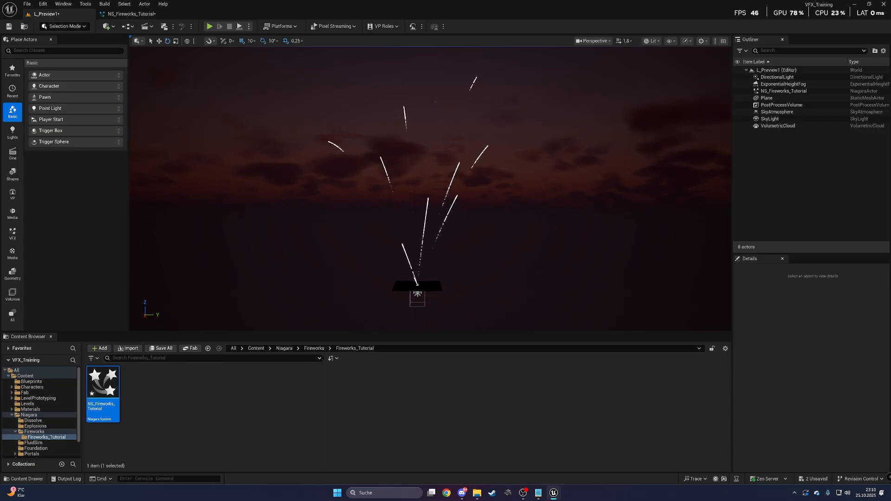
pyautogui.moveTo(431, 189); pyautogui.dragTo(428, 179, button='right')
pyautogui.press('s')
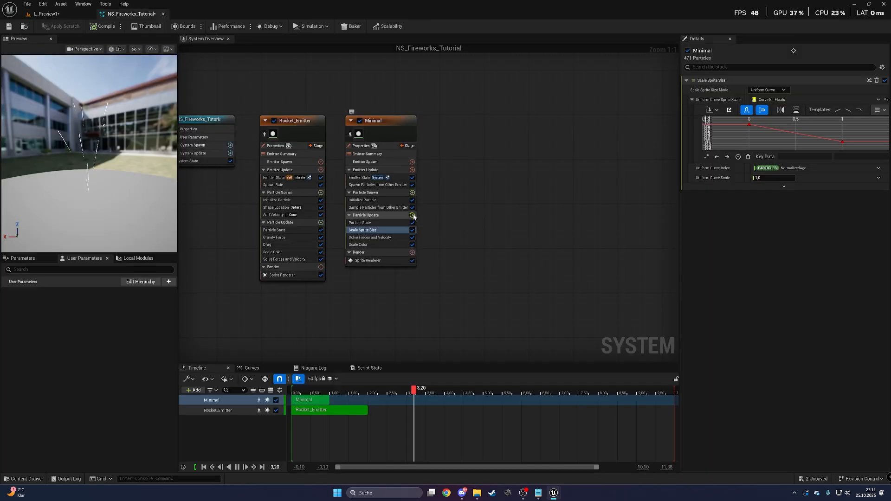
# Step: Add Curl Noise Force to Minimal's Particle Update stage and set its Noise Strength to 200
pyautogui.click(412, 215)
pyautogui.write('noise')
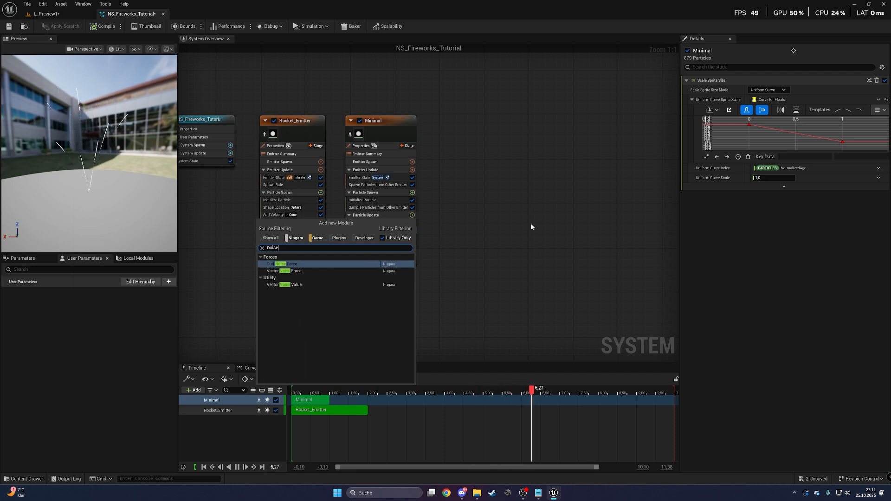
pyautogui.press('Return')
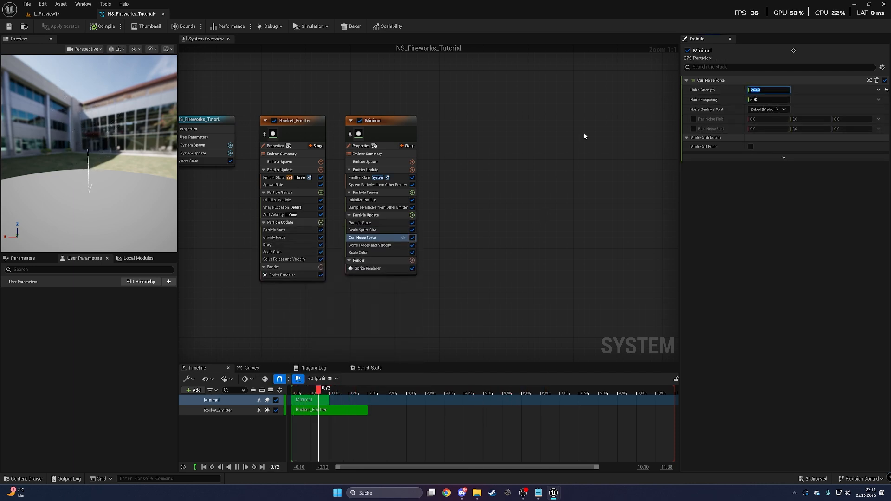
# Step: Examine the effect of the curl noise on the trails in the L_Preview1 level
pyautogui.click(46, 14)
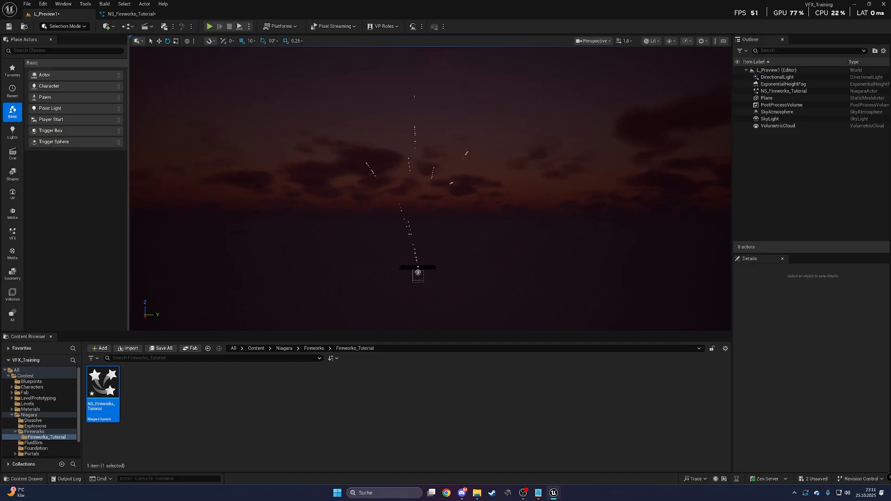
pyautogui.press('w')
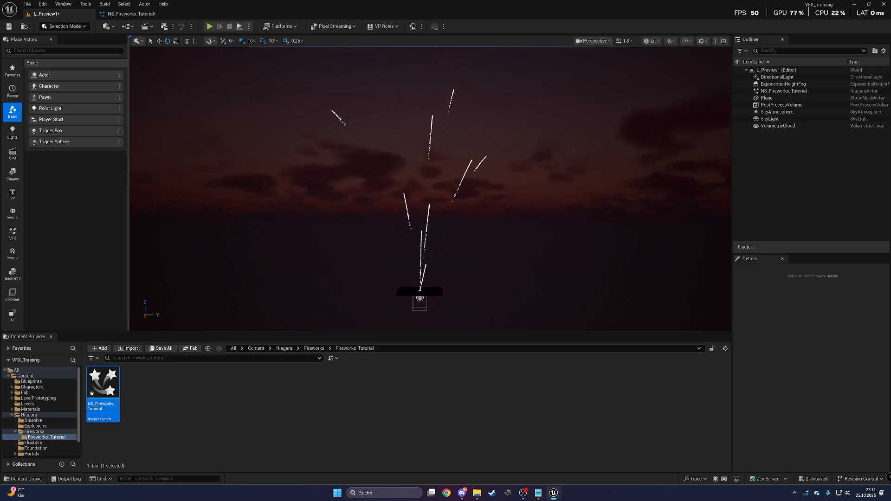
pyautogui.moveTo(430, 189); pyautogui.dragTo(428, 181, button='right')
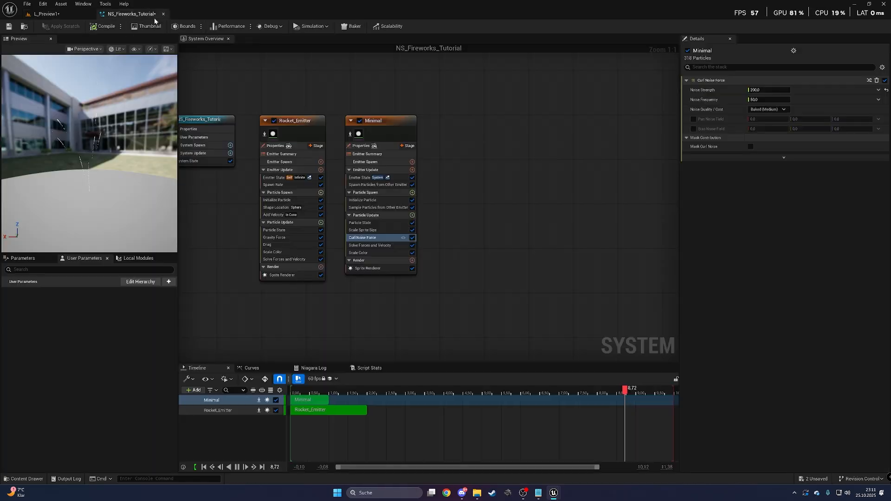
# Step: Switch the Scale Mode of Minimal's Scale Color module in NS_Fireworks_Tutorial to RGBA Linear Color Curve
pyautogui.click(128, 13)
pyautogui.click(388, 252)
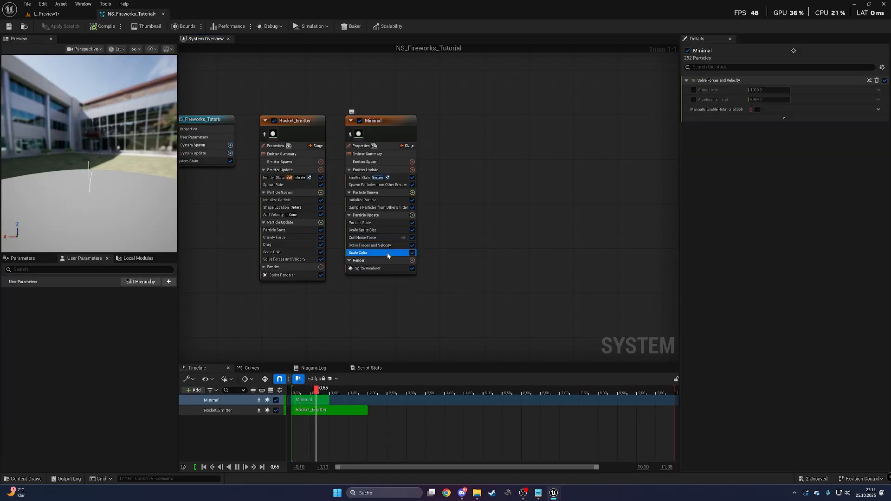
pyautogui.click(879, 110)
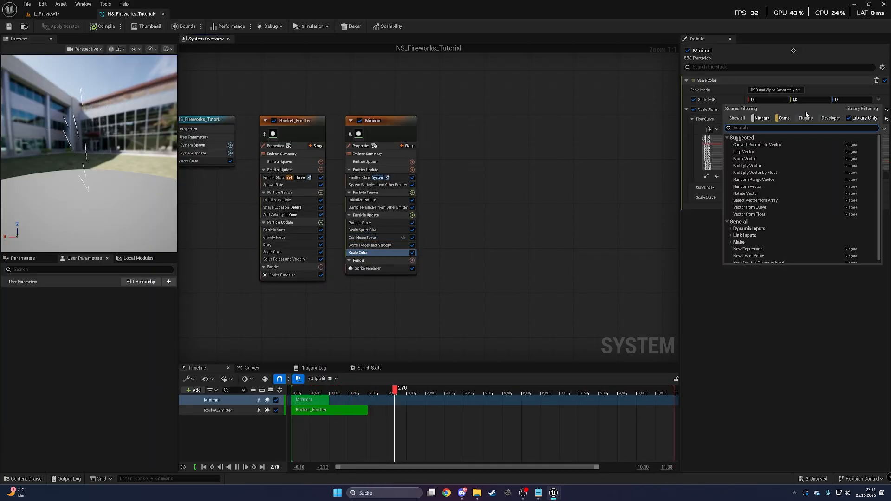
pyautogui.click(723, 98)
pyautogui.click(774, 90)
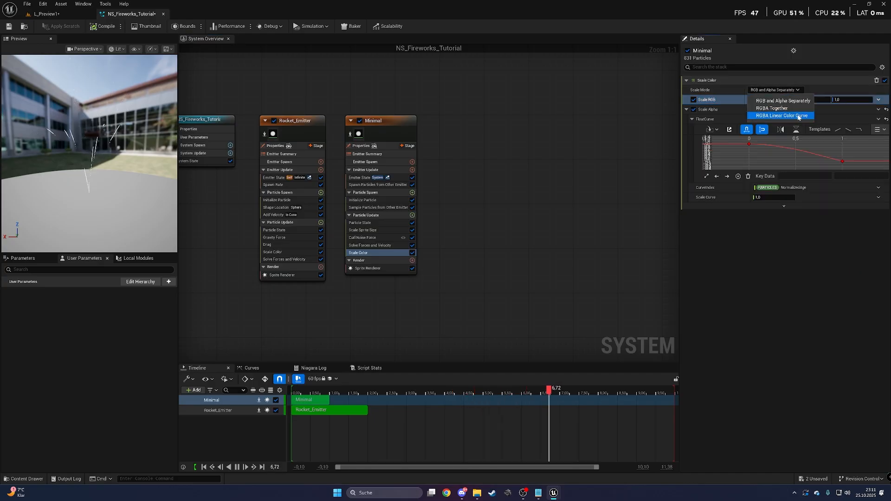
pyautogui.click(789, 115)
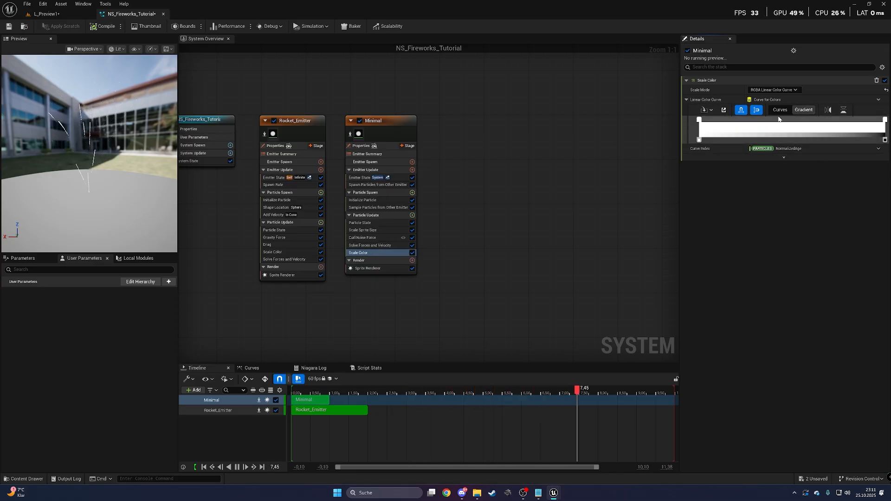
# Step: Set the first color key of Minimal's Scale Color gradient to a saturated red with Value 10
pyautogui.doubleClick(700, 120)
pyautogui.moveTo(761, 186)
pyautogui.mouseDown()
pyautogui.moveTo(773, 193)
pyautogui.moveTo(775, 162)
pyautogui.mouseUp()
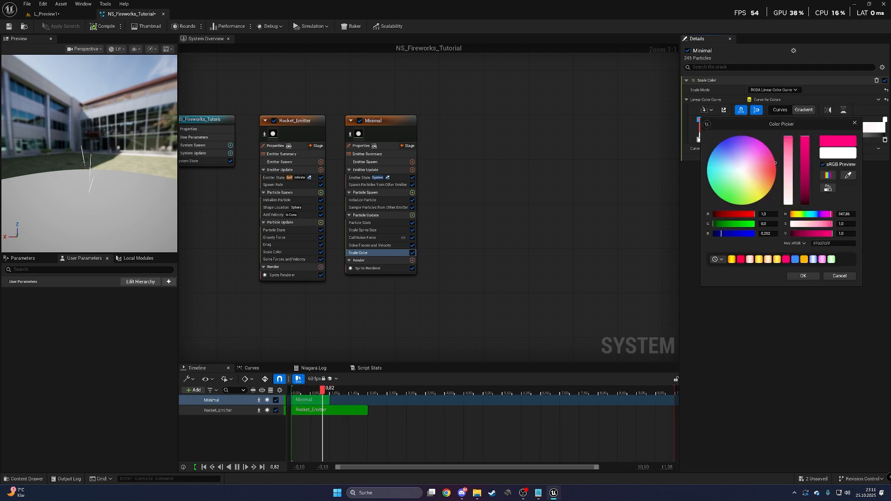
pyautogui.click(811, 234)
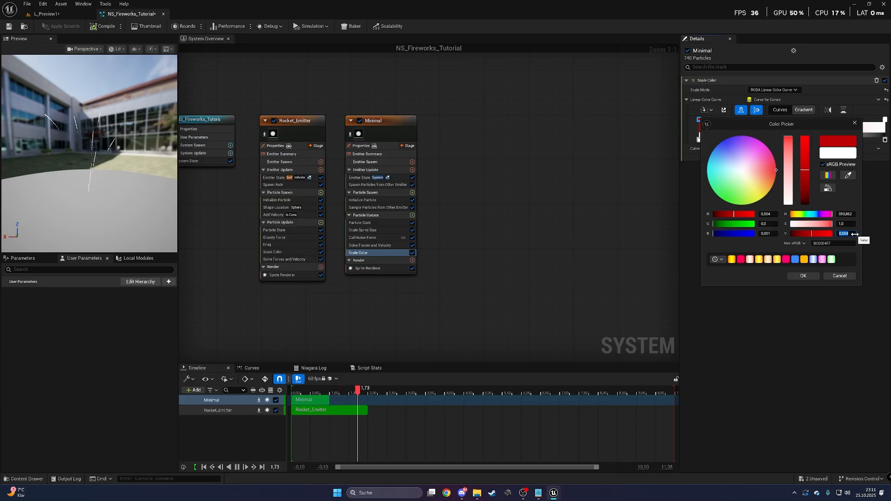
pyautogui.write('10')
pyautogui.press('Return')
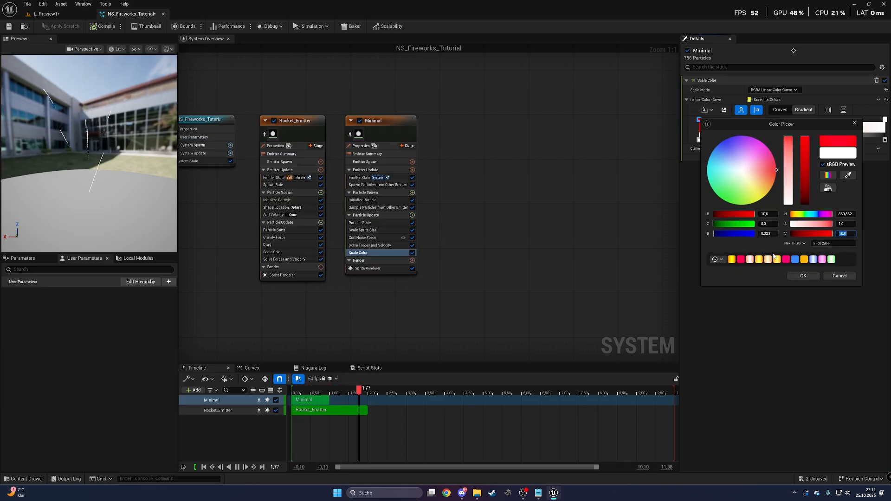
pyautogui.click(805, 276)
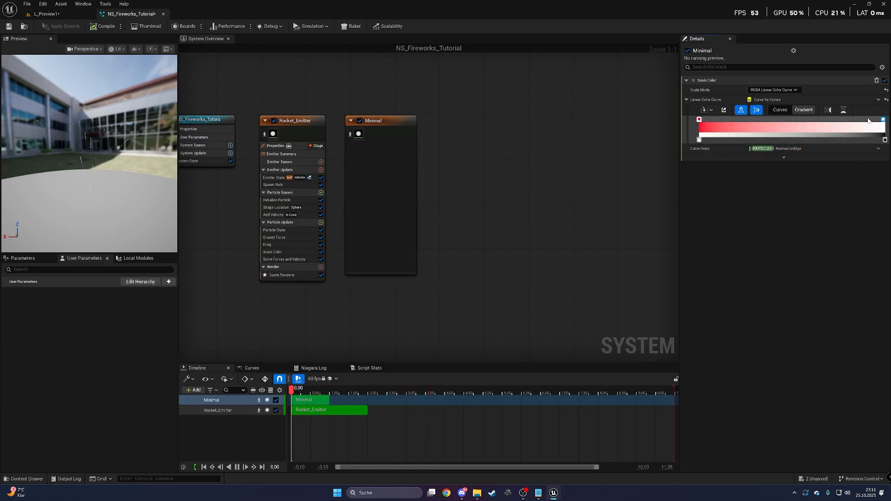
# Step: Set the gradient's second color key to a saturated yellow with Value 5 and move it to about the middle of the gradient
pyautogui.doubleClick(816, 119)
pyautogui.click(714, 189)
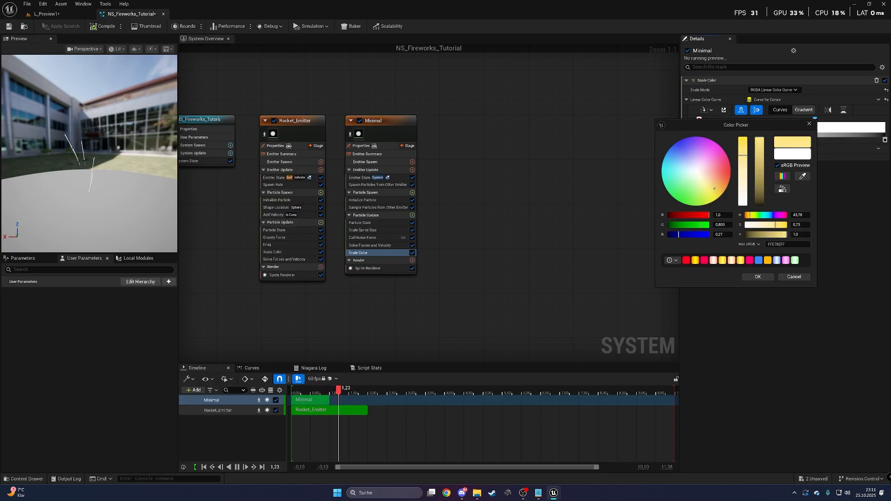
pyautogui.click(759, 154)
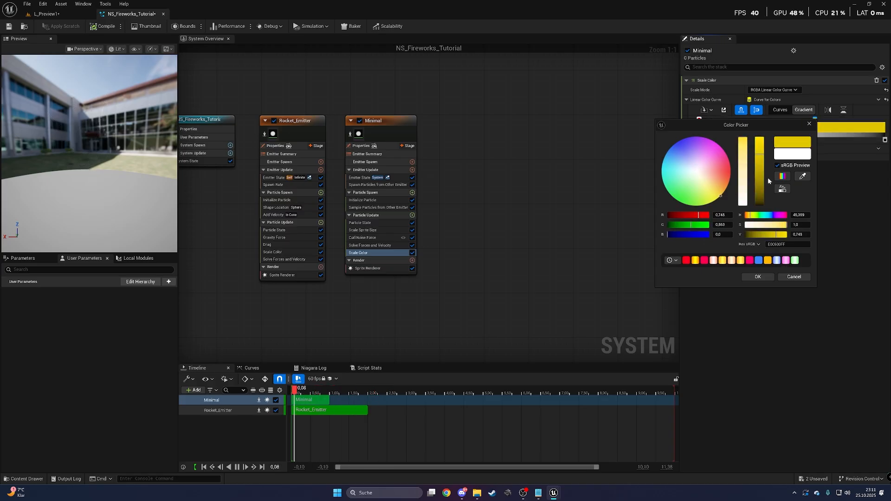
pyautogui.write('5')
pyautogui.press('Return')
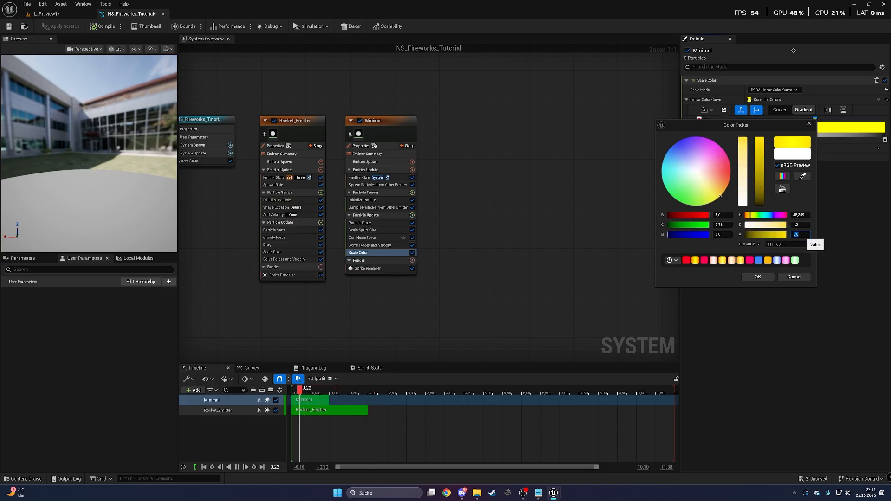
pyautogui.click(758, 277)
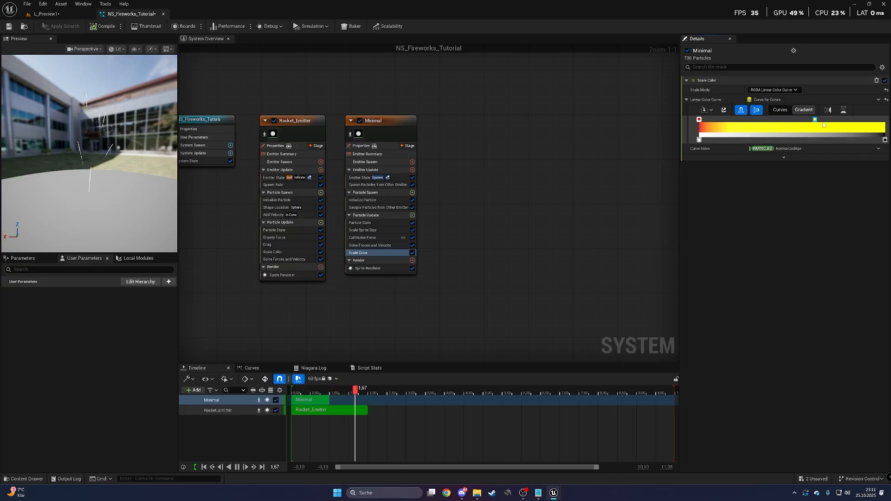
pyautogui.moveTo(815, 119); pyautogui.dragTo(796, 120)
pyautogui.click(886, 140)
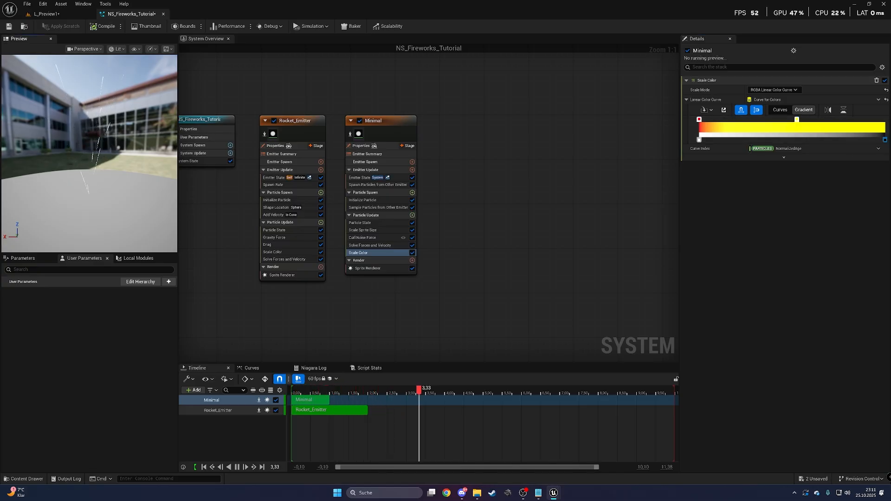
# Step: Set the Color Mode in Minimal's Initialize Particle module to Direct Set
pyautogui.click(369, 200)
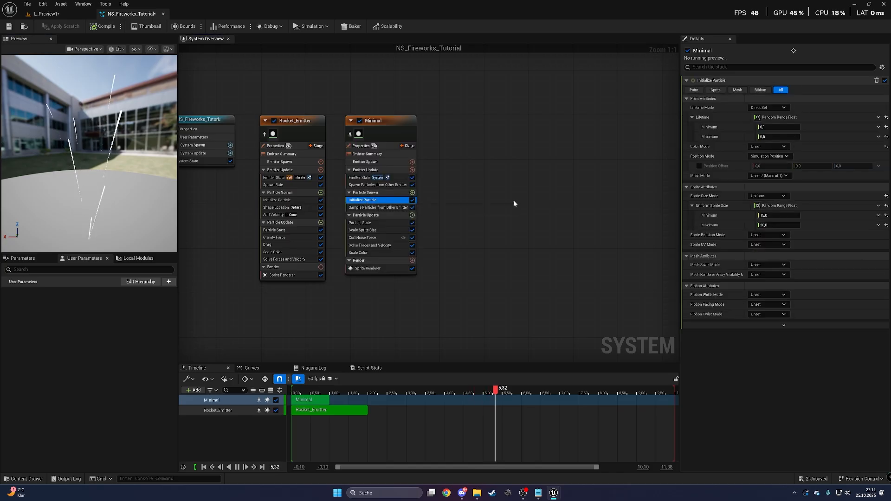
pyautogui.click(768, 147)
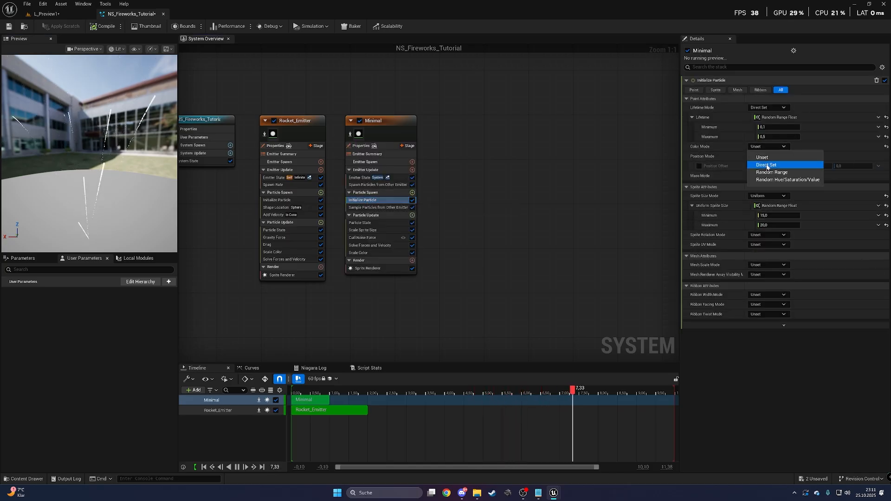
pyautogui.click(766, 163)
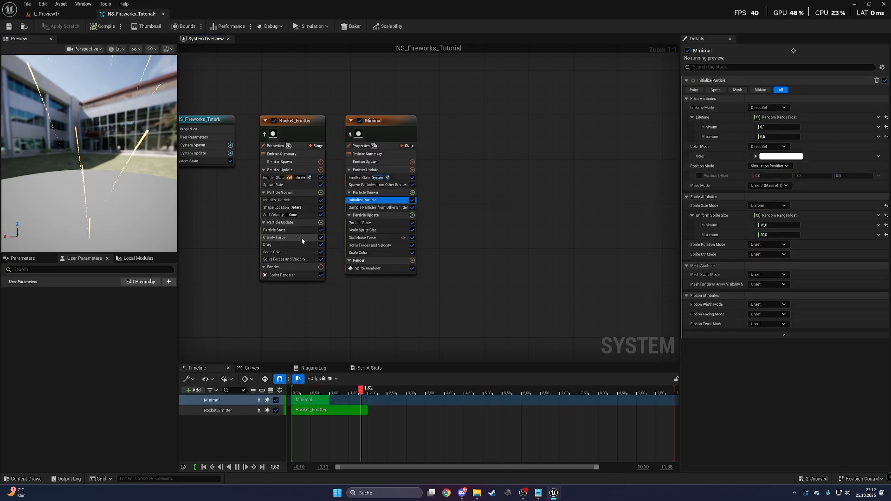
# Step: Move the Scale Color gradient's yellow key to about three-quarters of its length and change its color to orange with Value 2
pyautogui.click(375, 253)
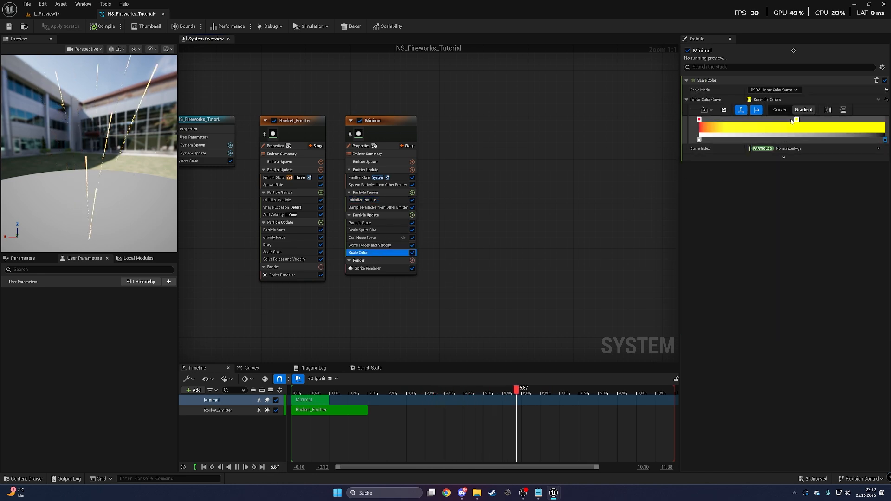
pyautogui.moveTo(797, 120); pyautogui.dragTo(849, 124)
pyautogui.doubleClick(845, 122)
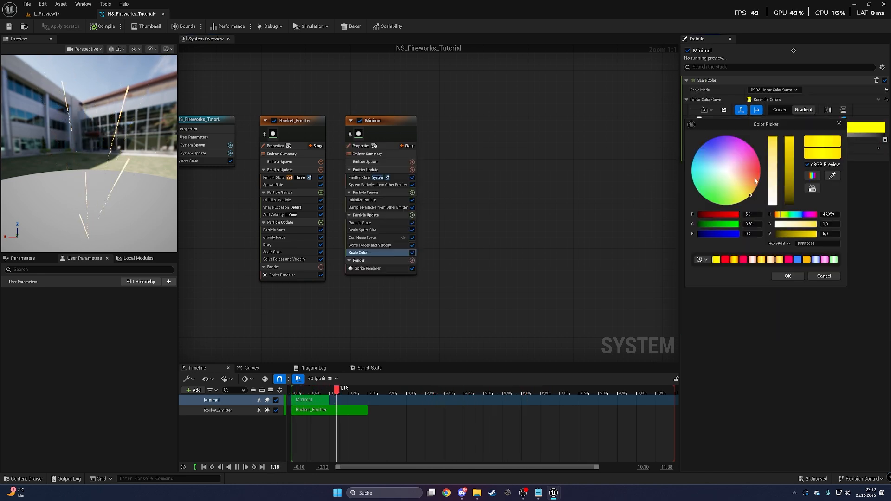
pyautogui.click(788, 277)
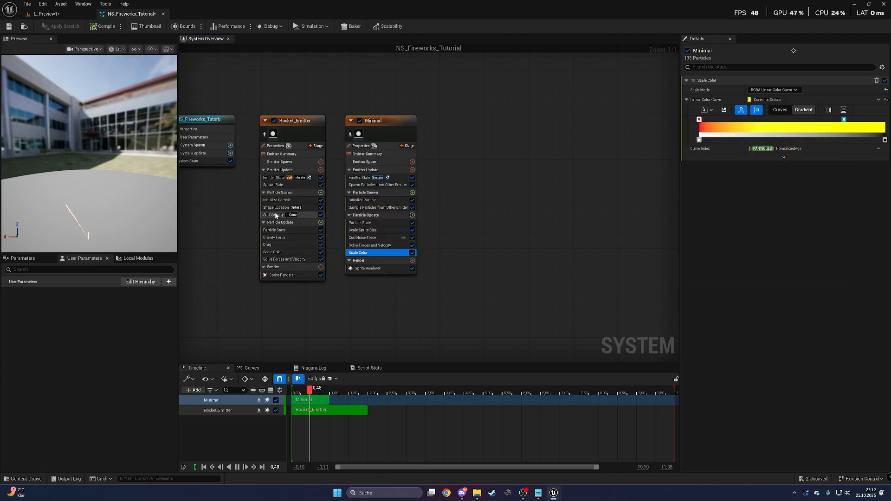
pyautogui.doubleClick(844, 120)
pyautogui.click(830, 233)
pyautogui.write('2')
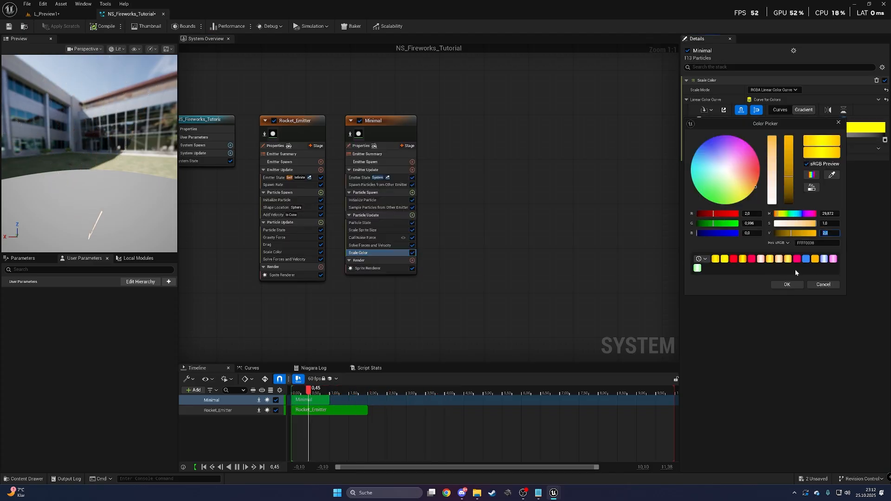
pyautogui.click(787, 284)
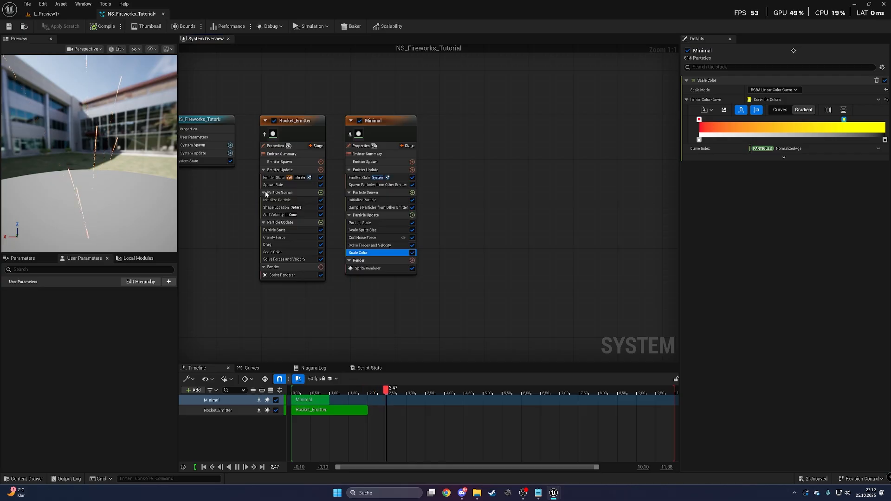
# Step: Change the gradient's first color key to an orange-red with Value 5
pyautogui.doubleClick(699, 121)
pyautogui.click(844, 238)
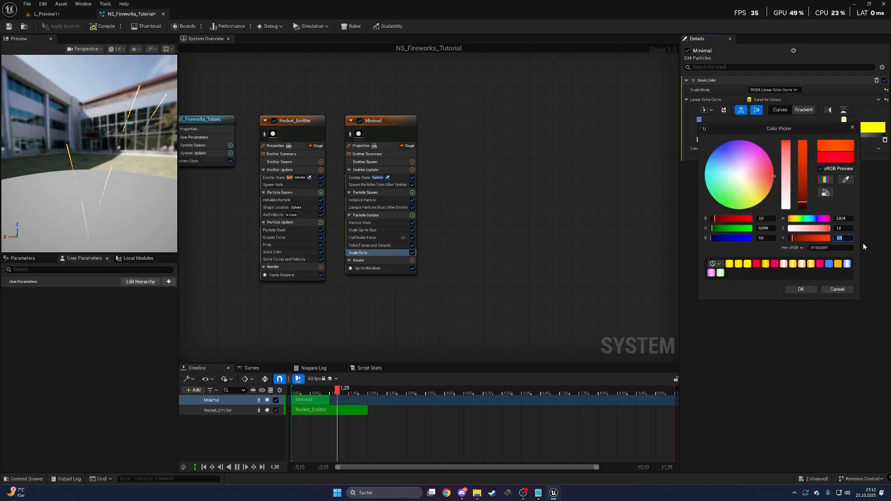
pyautogui.write('5')
pyautogui.press('Return')
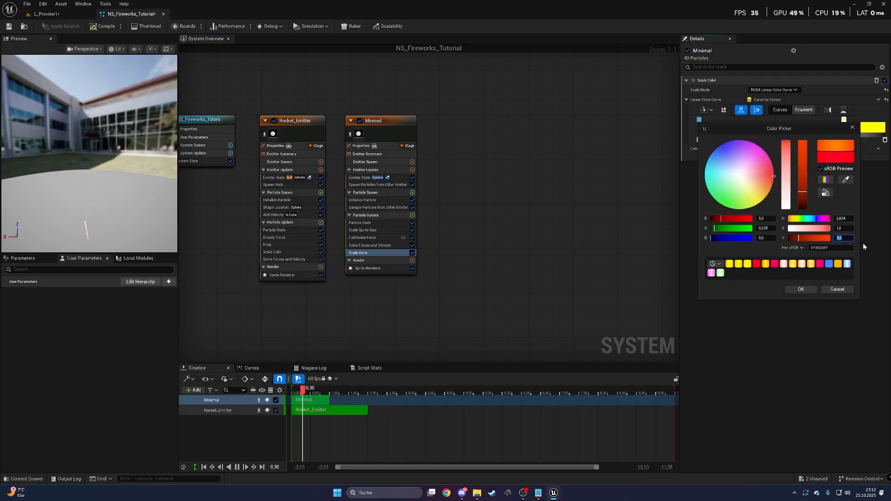
pyautogui.click(801, 289)
# Step: Examine the recolored orange trails in the L_Preview1 level
pyautogui.click(47, 14)
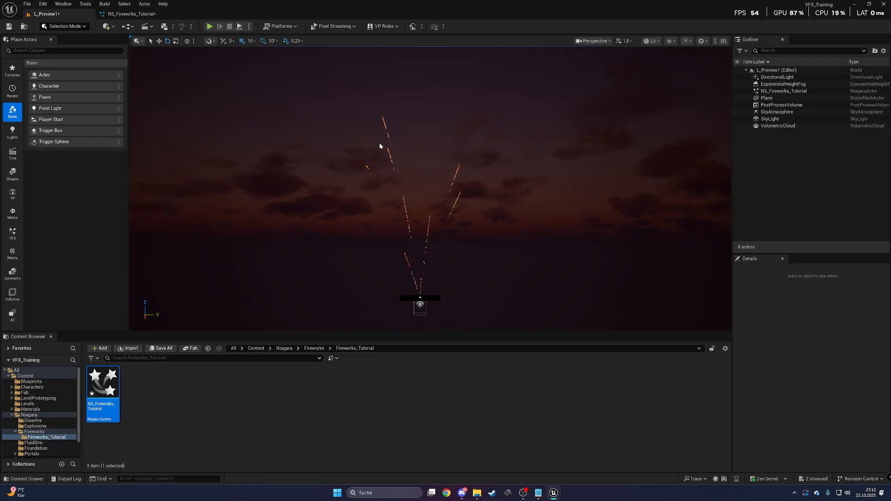
pyautogui.moveTo(379, 145); pyautogui.dragTo(393, 172, button='right')
pyautogui.press('w')
pyautogui.press('a')
# Step: Return to the NS_Fireworks_Tutorial system and rename the Minimal emitter to Rocket_Trail
pyautogui.click(128, 14)
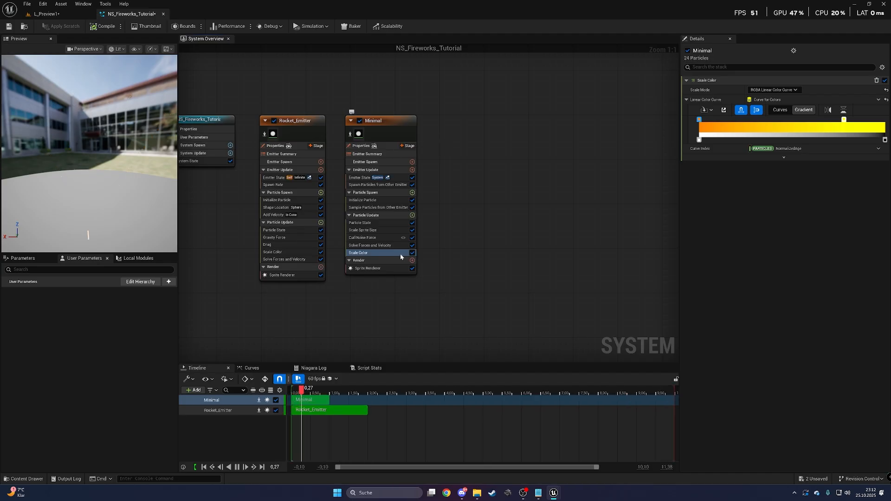
pyautogui.click(378, 185)
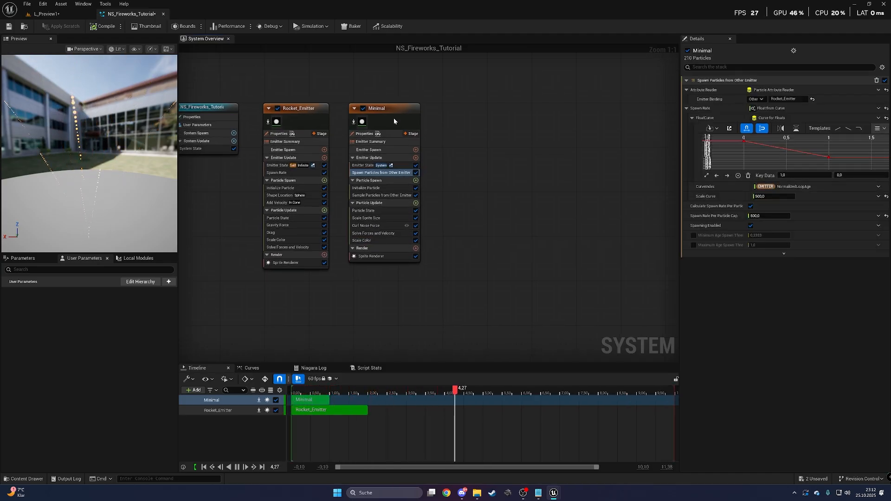
pyautogui.click(397, 133)
pyautogui.press('F2')
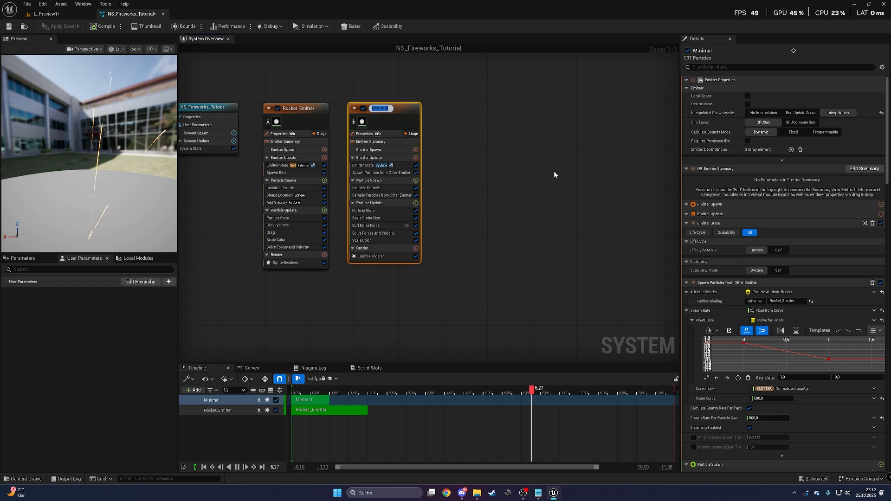
pyautogui.write('Rocket_Trail')
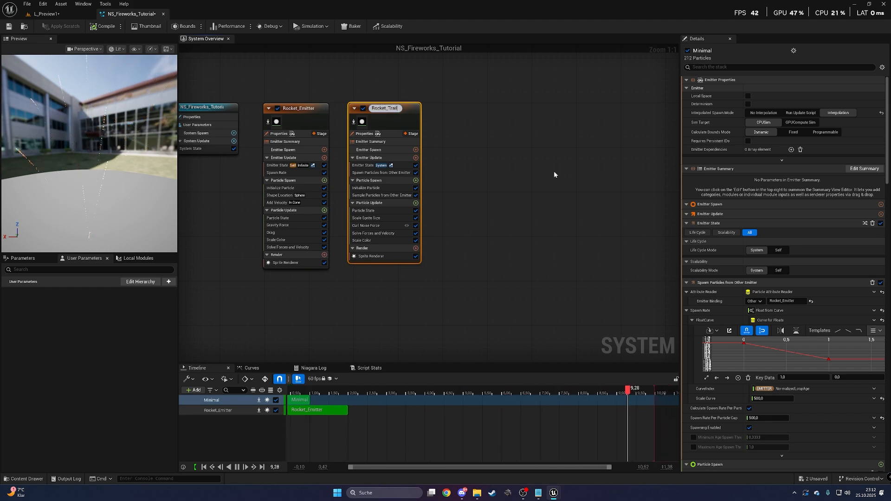
pyautogui.press('Return')
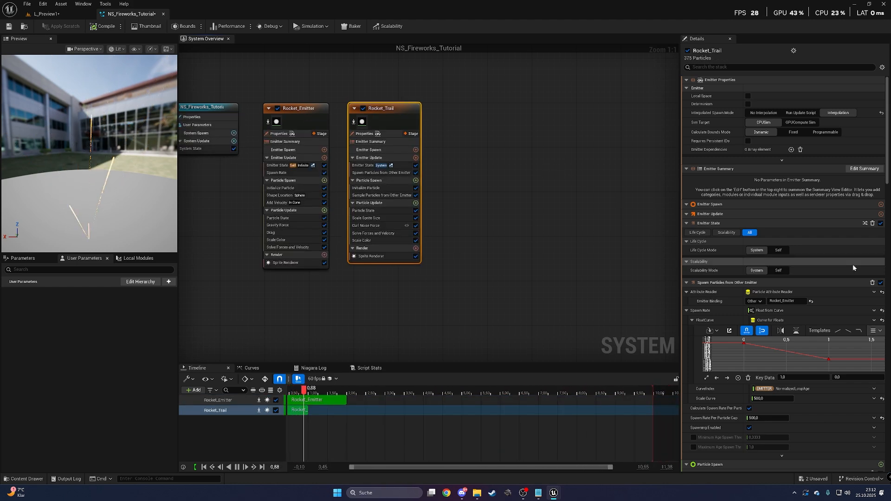
# Step: Disable the Sprite Renderer of Rocket_Emitter so that only the trail is rendered
pyautogui.click(497, 258)
pyautogui.scroll(-1, 527, 220)
pyautogui.moveTo(527, 220); pyautogui.dragTo(509, 219, button='right')
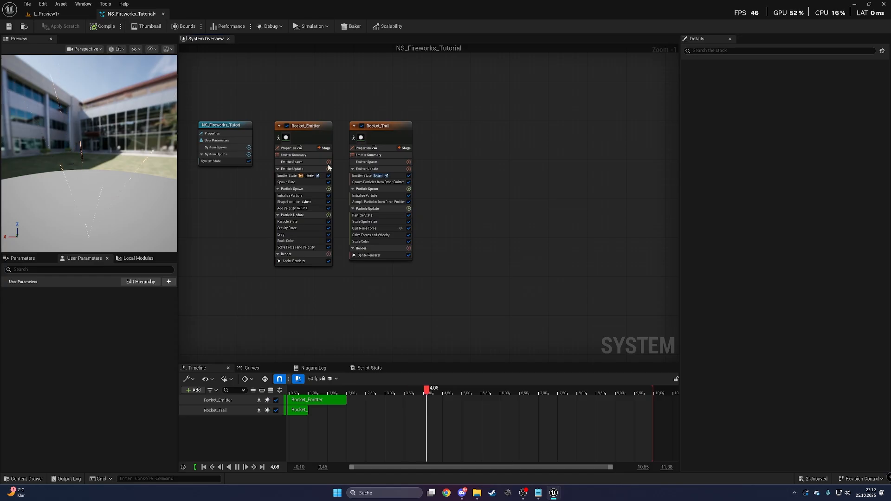
pyautogui.click(329, 261)
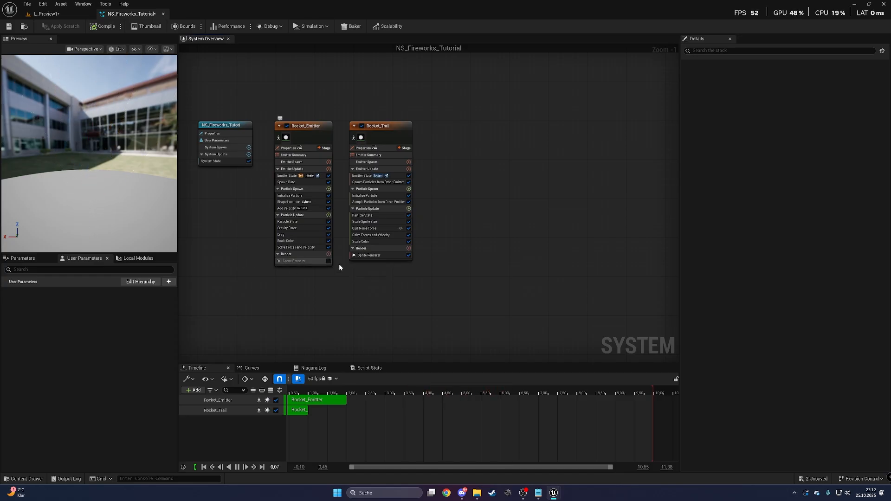
pyautogui.scroll(1, 325, 269)
pyautogui.click(307, 260)
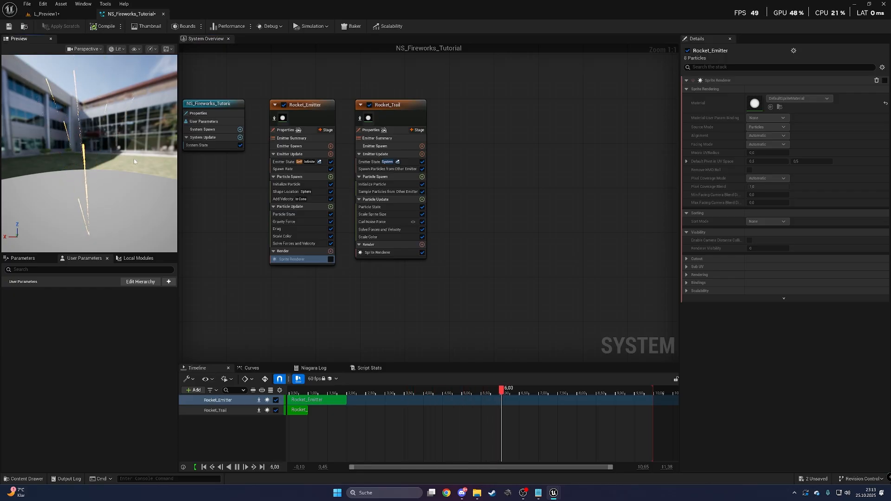
# Step: Set the Calculate Bounds Mode in Rocket_Emitter's emitter properties to Fixed
pyautogui.click(319, 107)
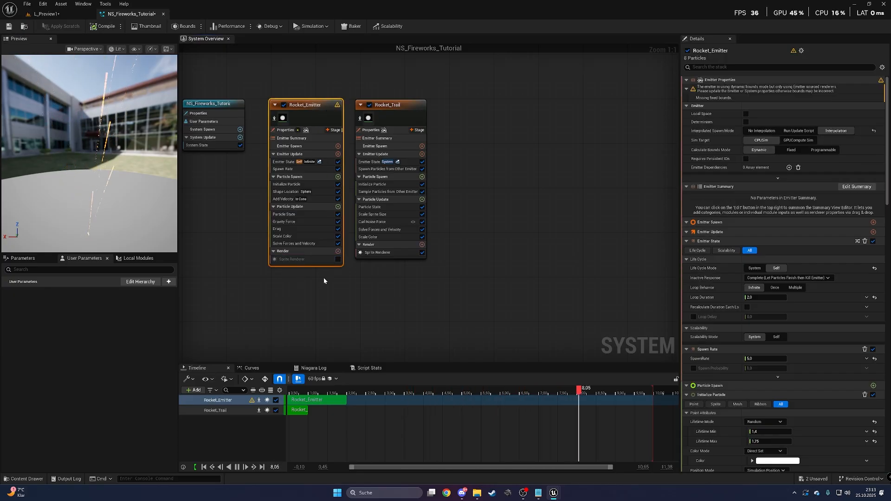
pyautogui.click(383, 80)
pyautogui.click(309, 105)
pyautogui.click(311, 130)
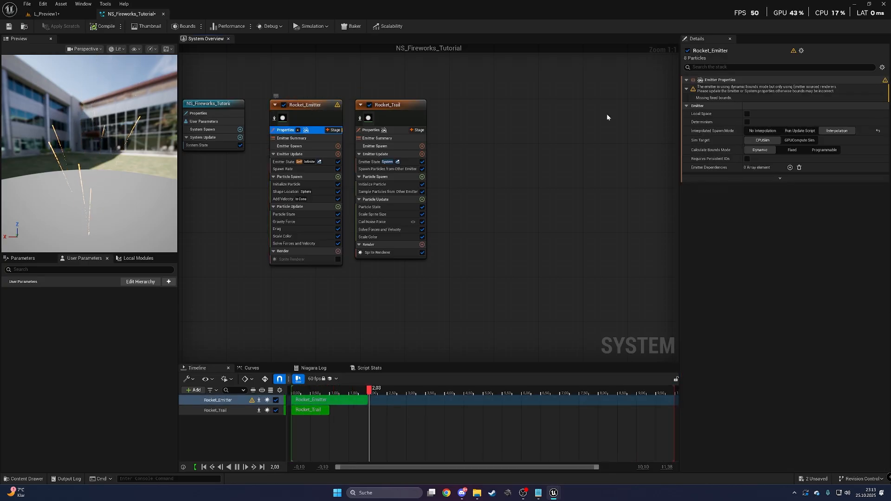
pyautogui.click(792, 150)
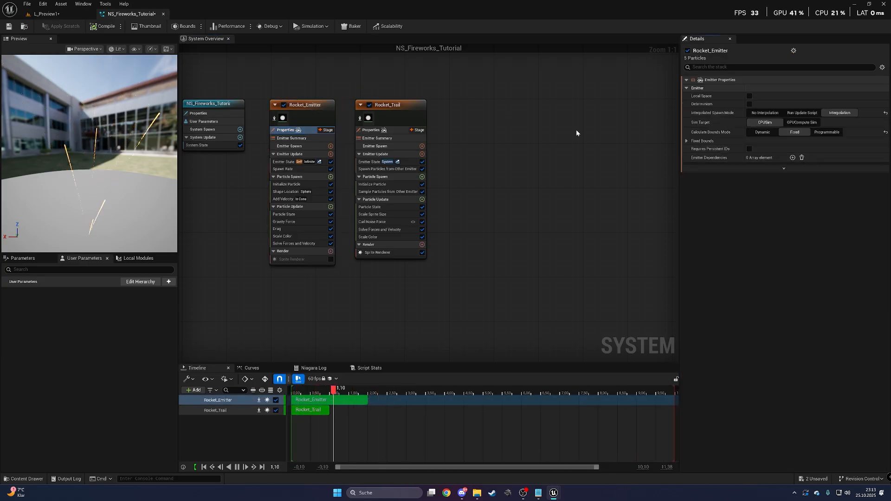
# Step: Group Rocket_Emitter and Rocket_Trail in a comment box titled "Rocket"
pyautogui.moveTo(611, 154); pyautogui.dragTo(504, 155, button='right')
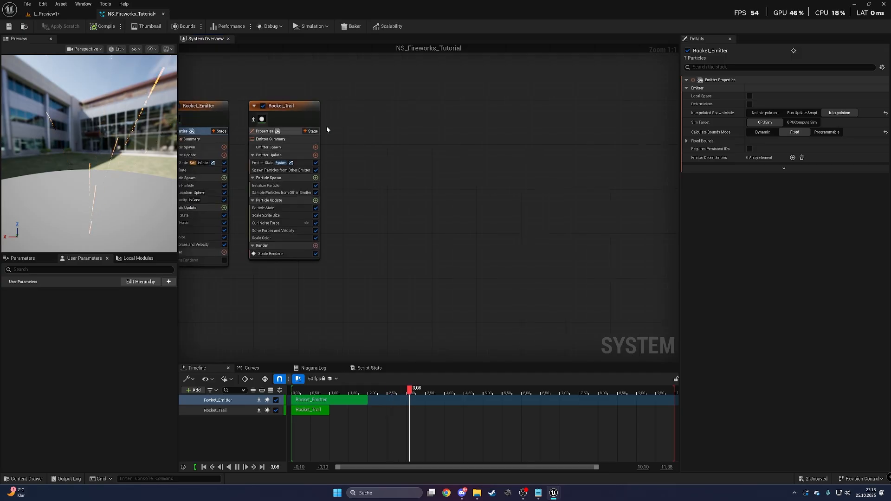
pyautogui.moveTo(327, 127); pyautogui.dragTo(388, 137, button='right')
pyautogui.scroll(-1, 388, 136)
pyautogui.moveTo(425, 99); pyautogui.dragTo(277, 163)
pyautogui.press('c')
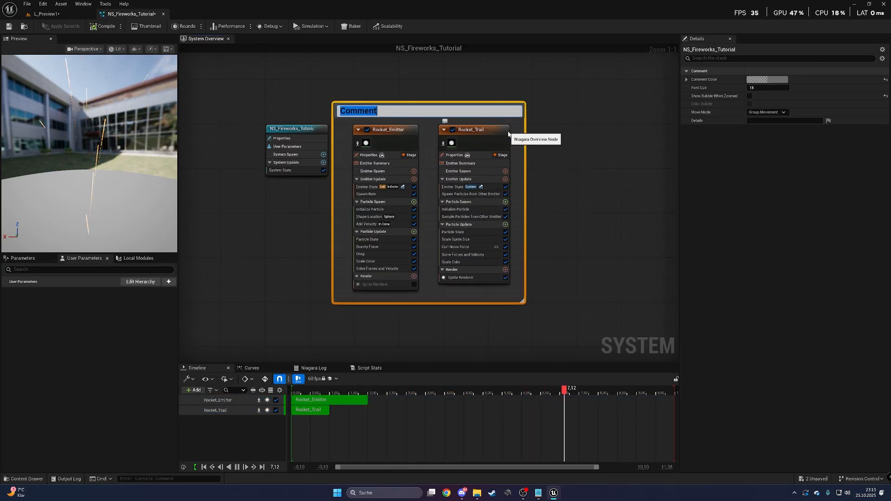
pyautogui.write('Rocket')
pyautogui.press('Return')
pyautogui.click(574, 132)
# Step: Add a new minimal emitter and place it beside the Rocket comment group
pyautogui.moveTo(573, 131); pyautogui.dragTo(408, 133, button='right')
pyautogui.rightClick(450, 131)
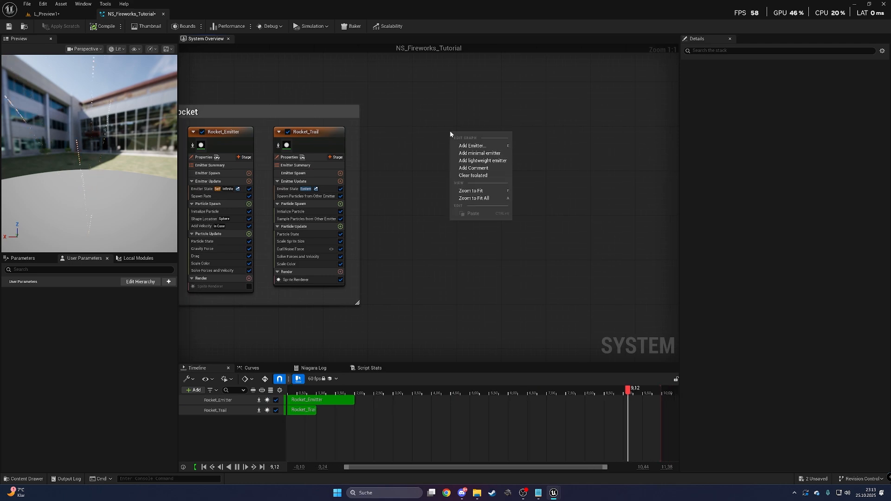
pyautogui.click(482, 152)
pyautogui.moveTo(438, 151); pyautogui.dragTo(390, 148)
pyautogui.click(424, 119)
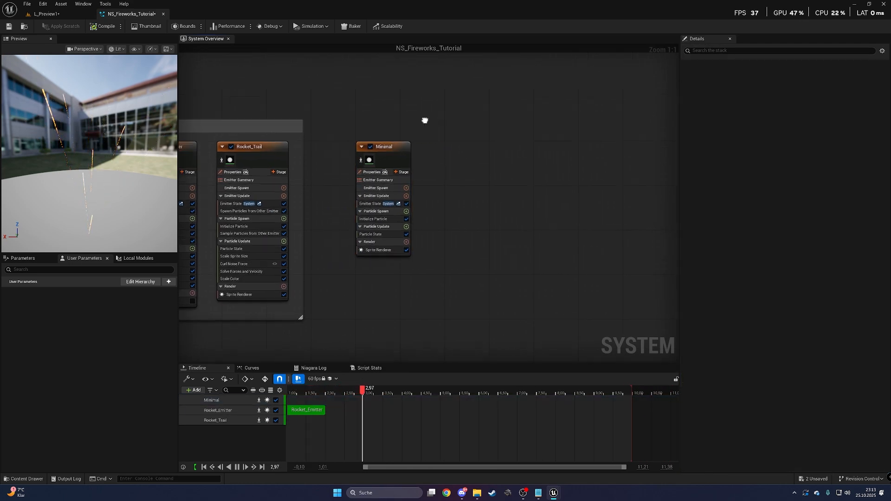
pyautogui.moveTo(424, 119); pyautogui.dragTo(522, 116, button='right')
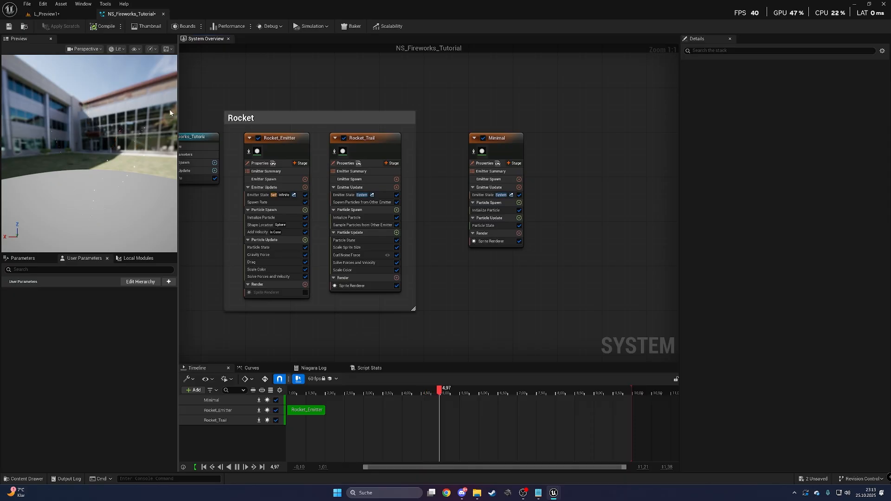
pyautogui.moveTo(491, 102); pyautogui.dragTo(433, 104, button='right')
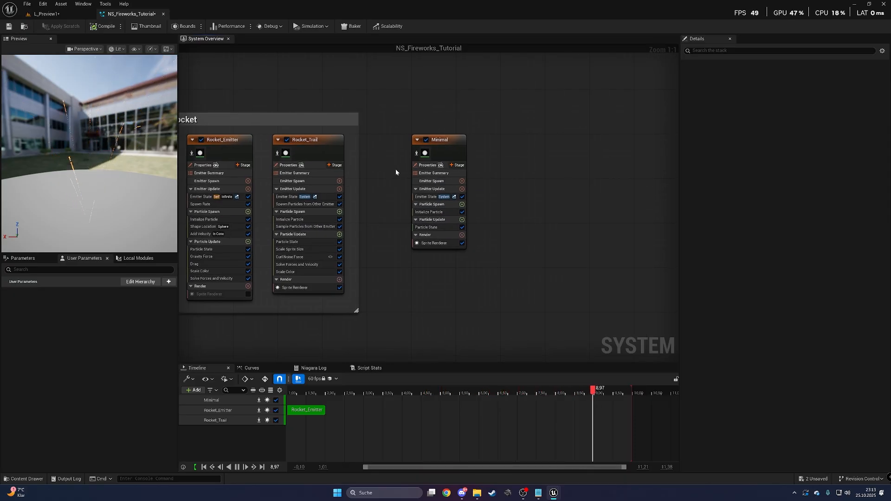
# Step: Rename the new minimal emitter to Location_Emitter
pyautogui.doubleClick(443, 141)
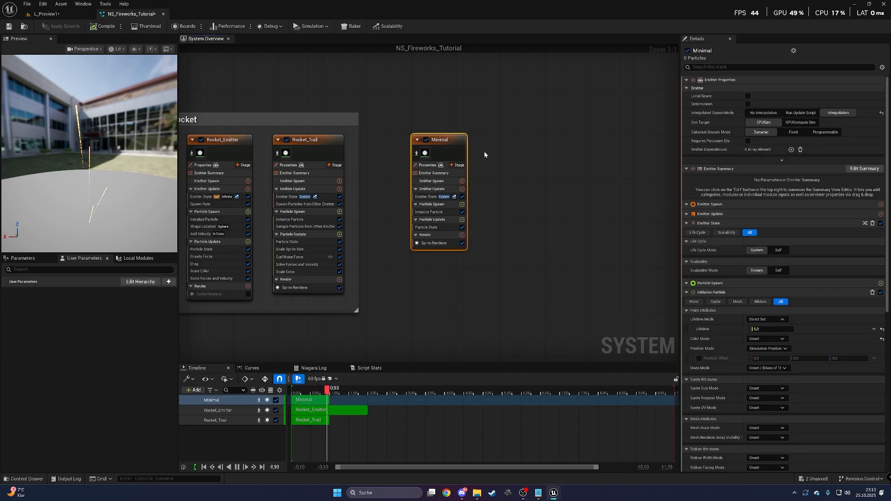
pyautogui.write('Location')
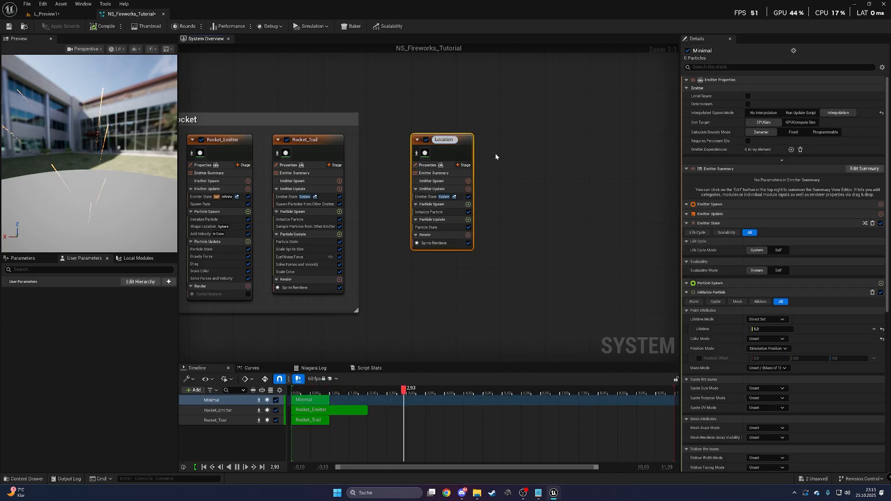
pyautogui.write('_Emitter')
pyautogui.press('Return')
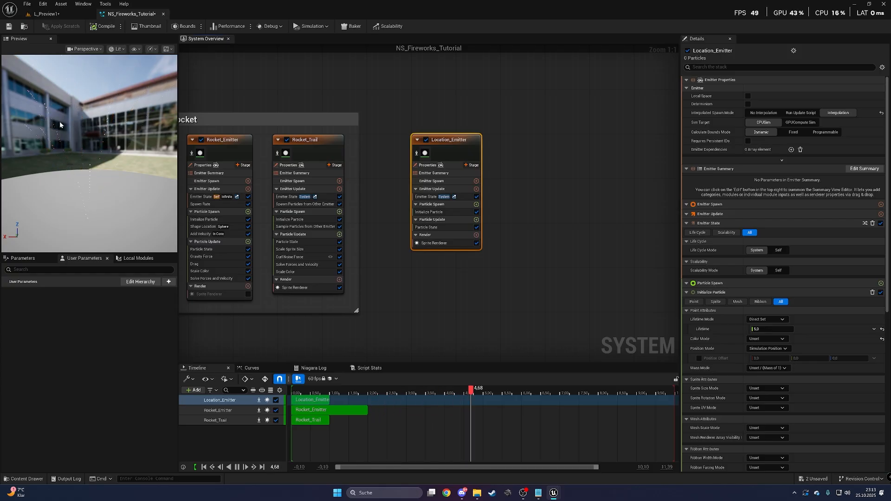
# Step: Add a Generate Death Event module to the Particle Update group of Rocket_Emitter
pyautogui.click(398, 306)
pyautogui.moveTo(398, 306); pyautogui.dragTo(547, 278, button='right')
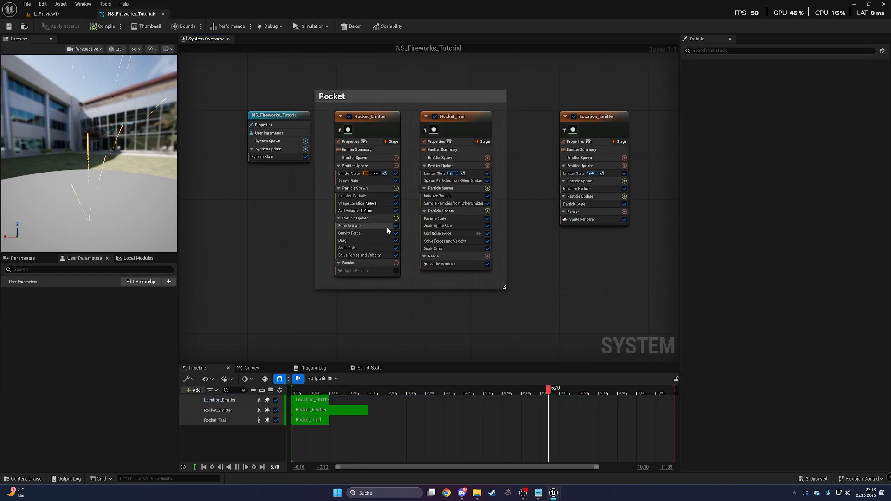
pyautogui.click(396, 219)
pyautogui.write('genera')
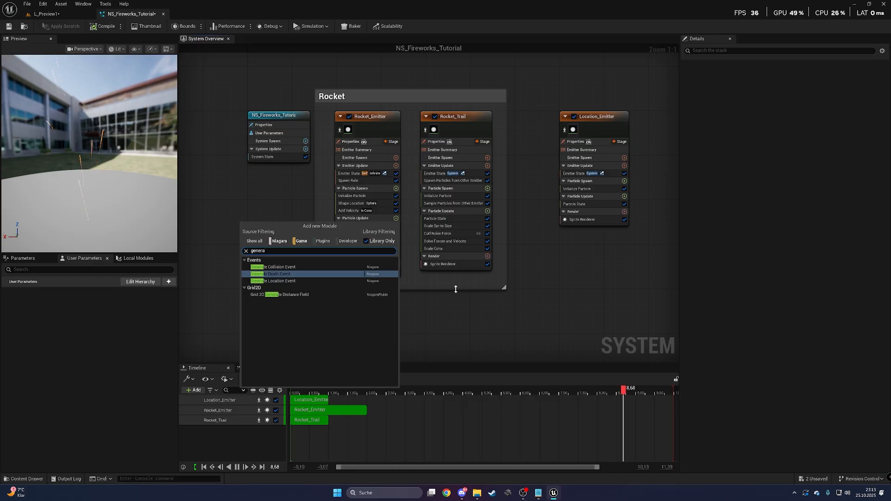
pyautogui.click(294, 273)
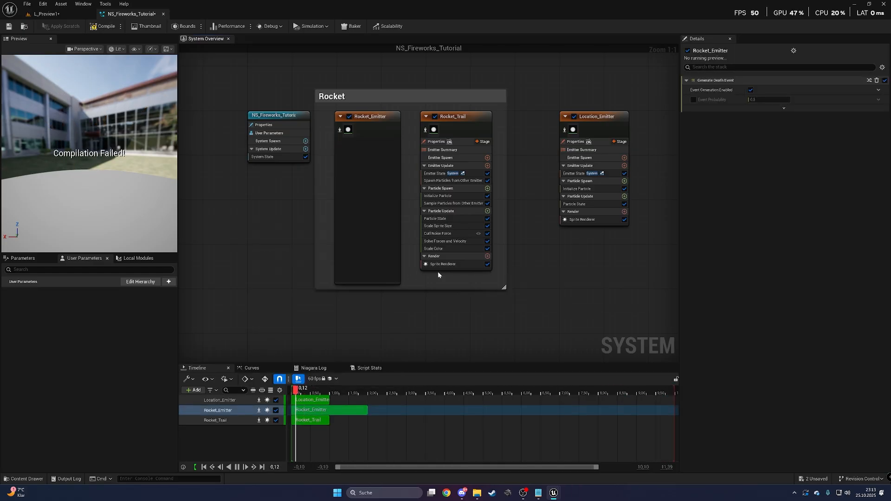
# Step: Add an Event Handler stage to Location_Emitter
pyautogui.moveTo(615, 240); pyautogui.dragTo(482, 249, button='right')
pyautogui.click(477, 138)
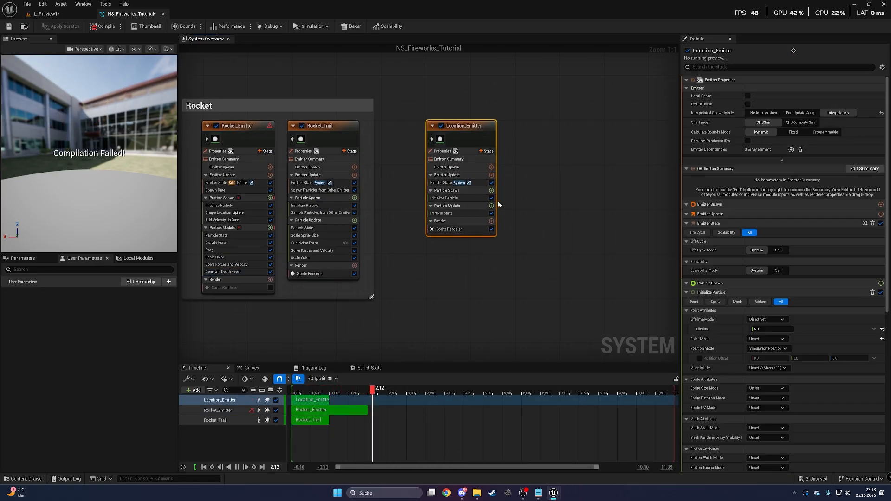
pyautogui.click(488, 152)
pyautogui.write('eve')
pyautogui.click(371, 181)
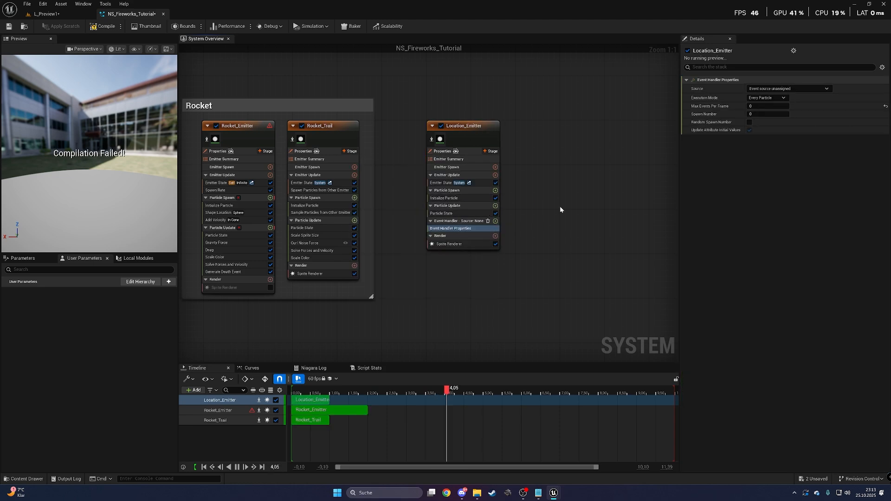
# Step: Add a Receive Death Event module to Location_Emitter's event handler
pyautogui.moveTo(553, 211); pyautogui.dragTo(511, 195, button='right')
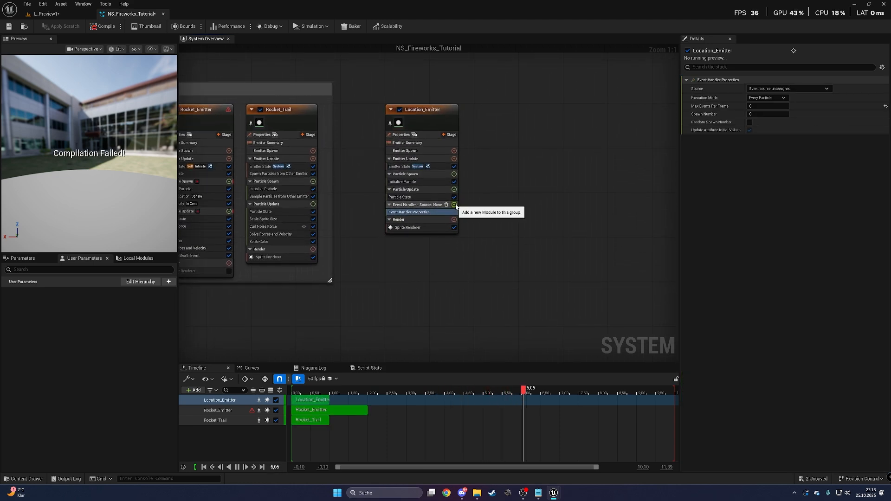
pyautogui.click(454, 205)
pyautogui.write('rece')
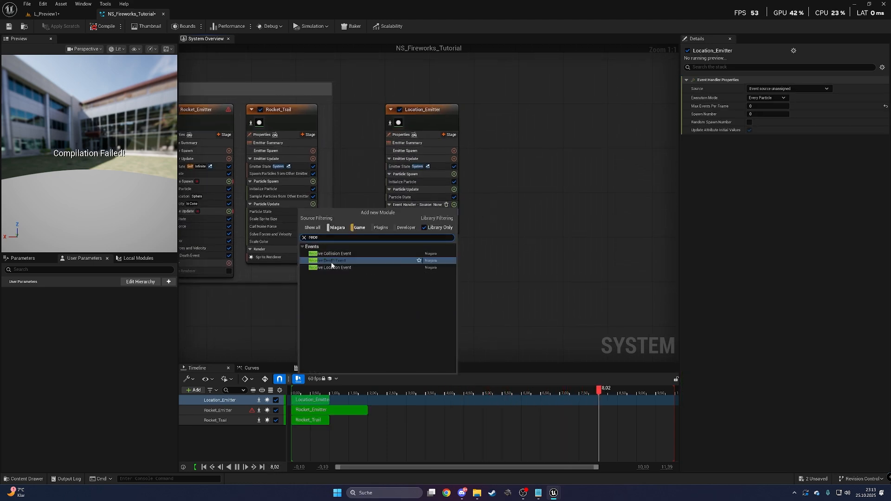
pyautogui.click(331, 262)
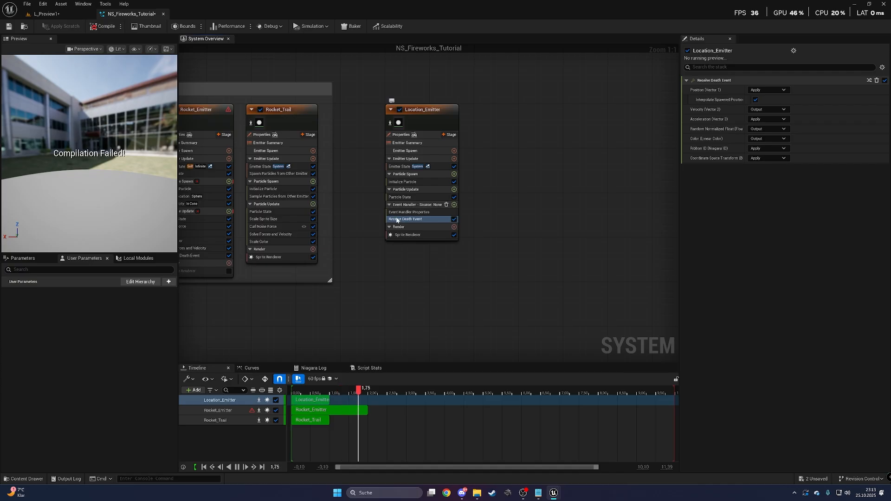
# Step: Check the available event sources in Location_Emitter's Event Handler Properties
pyautogui.click(415, 213)
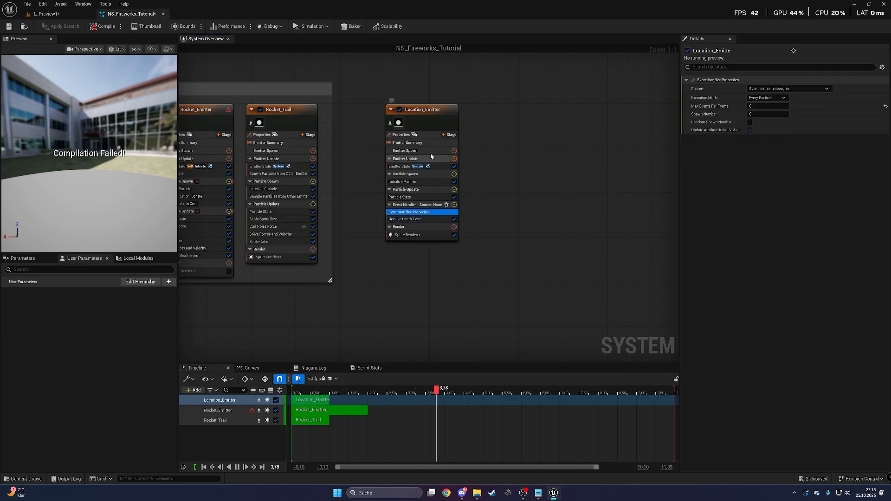
pyautogui.click(779, 98)
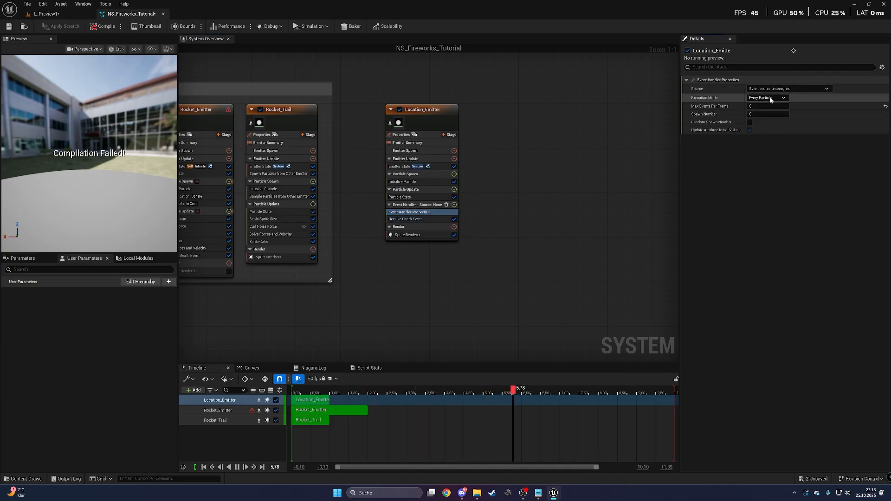
pyautogui.click(763, 105)
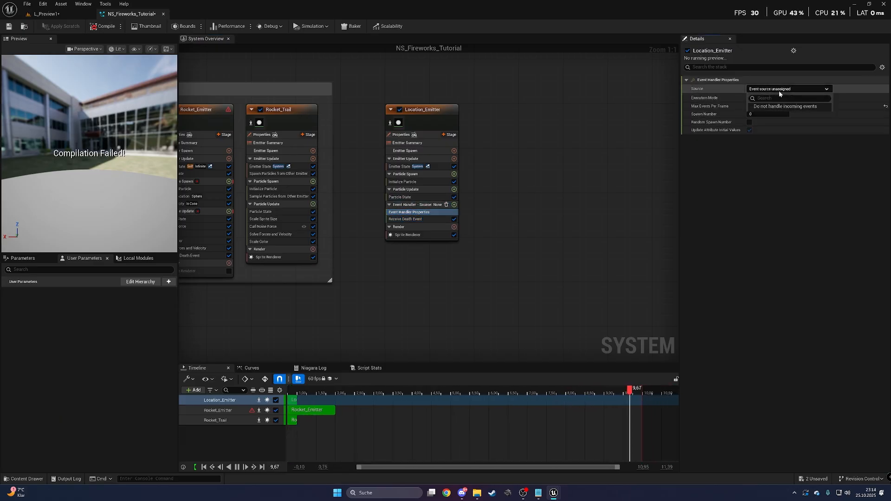
pyautogui.click(779, 91)
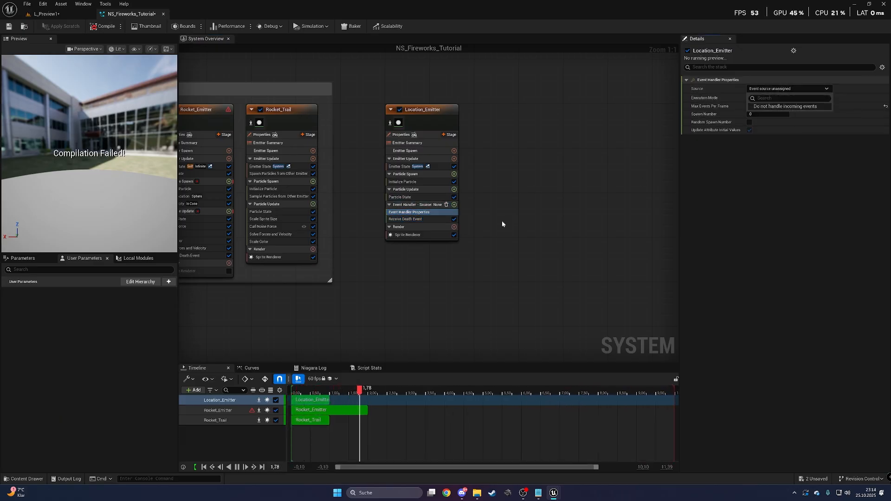
# Step: Turn on Requires Persistent IDs in Rocket_Emitter's emitter properties
pyautogui.moveTo(484, 228); pyautogui.dragTo(570, 218, button='right')
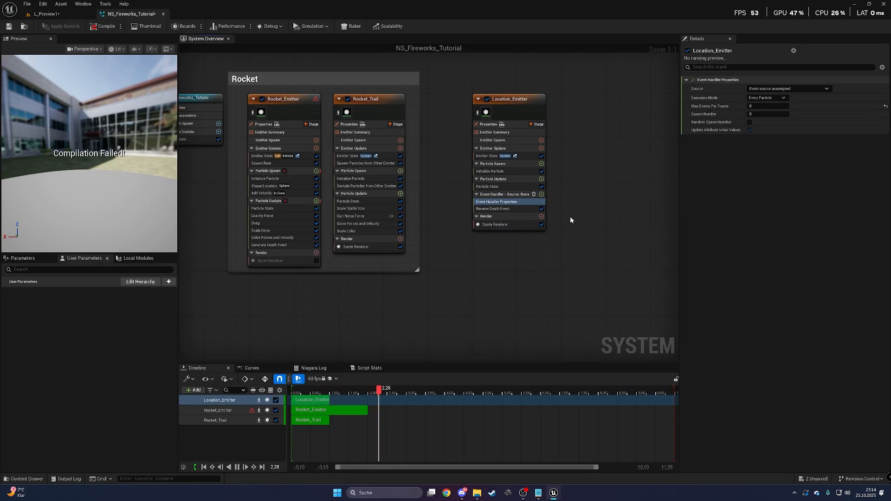
pyautogui.click(304, 202)
pyautogui.click(268, 125)
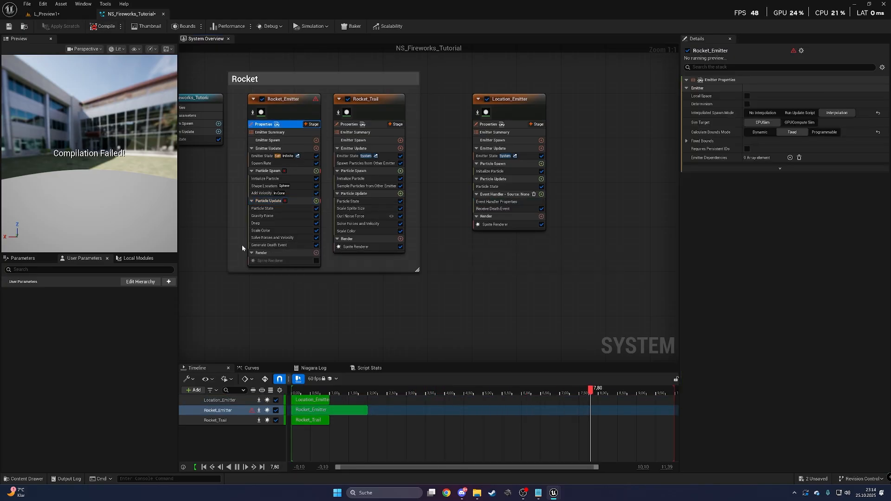
pyautogui.moveTo(214, 255); pyautogui.dragTo(257, 261, button='right')
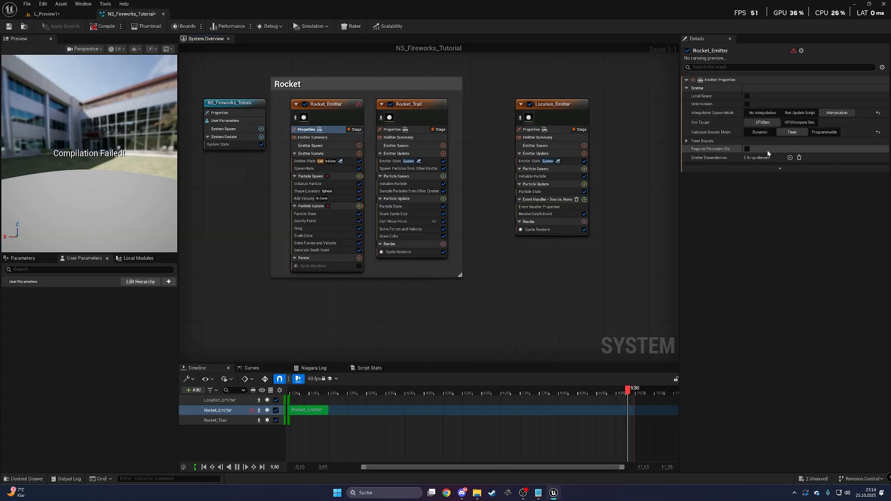
pyautogui.click(747, 150)
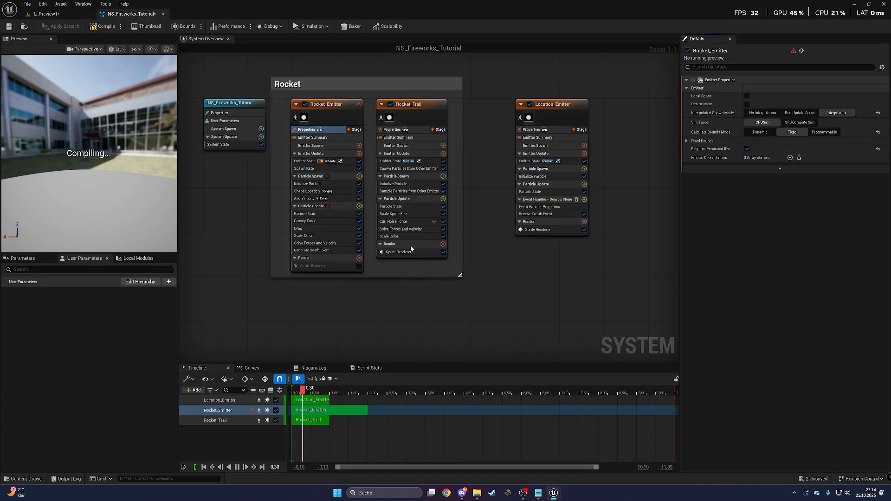
pyautogui.click(311, 206)
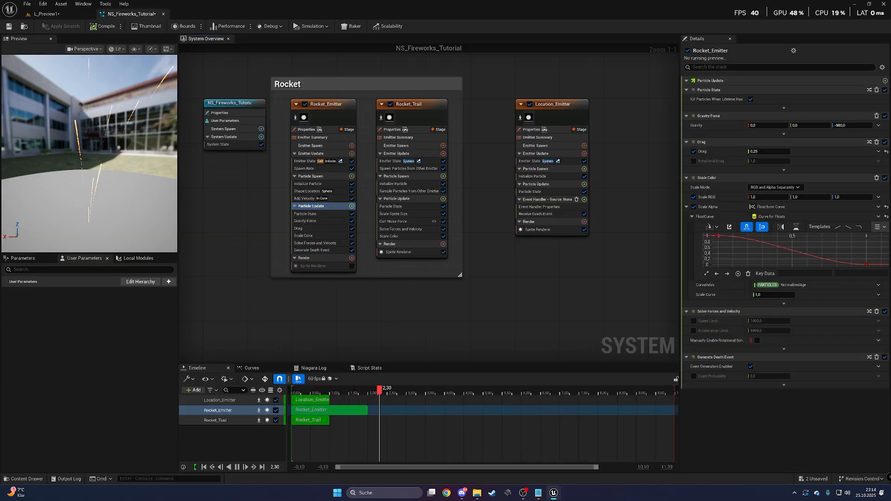
# Step: Set the source of Location_Emitter's event handler to Rocket_Emitter's Death Event
pyautogui.moveTo(538, 297); pyautogui.dragTo(423, 297, button='right')
pyautogui.click(425, 207)
pyautogui.click(784, 89)
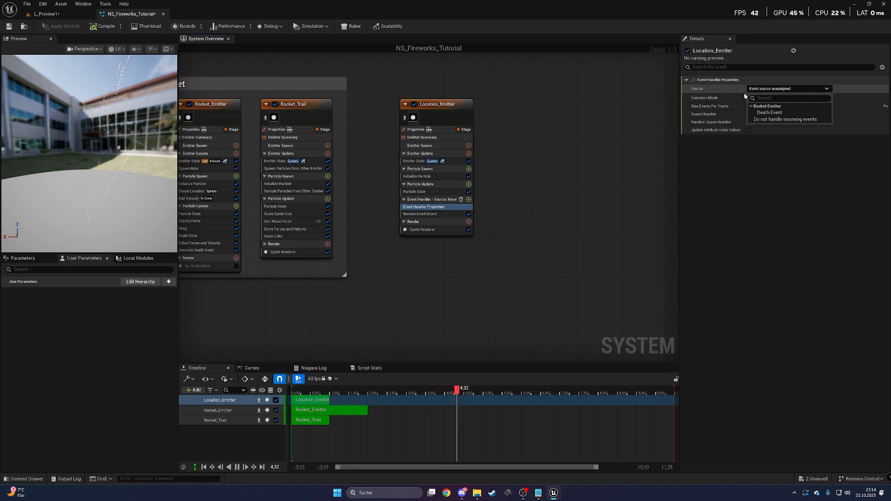
pyautogui.click(776, 114)
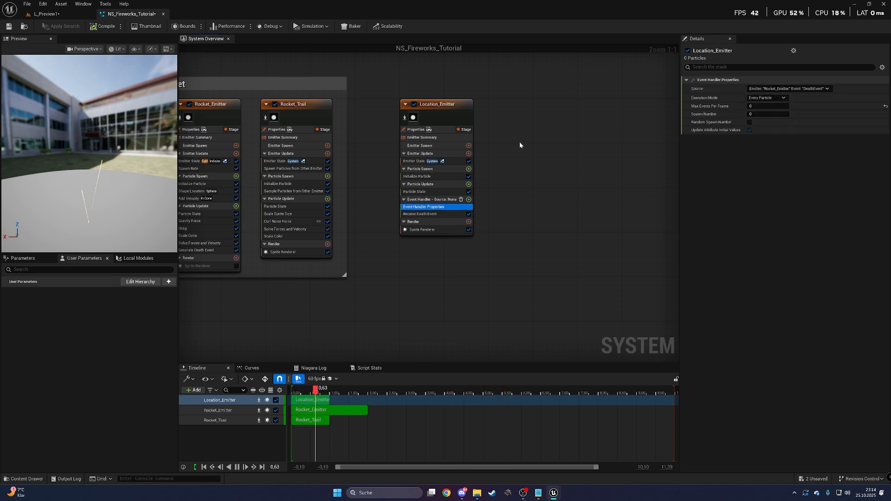
# Step: Set the Location_Emitter event handler's execution mode to Spawned Particles with a spawn number of 1
pyautogui.click(767, 97)
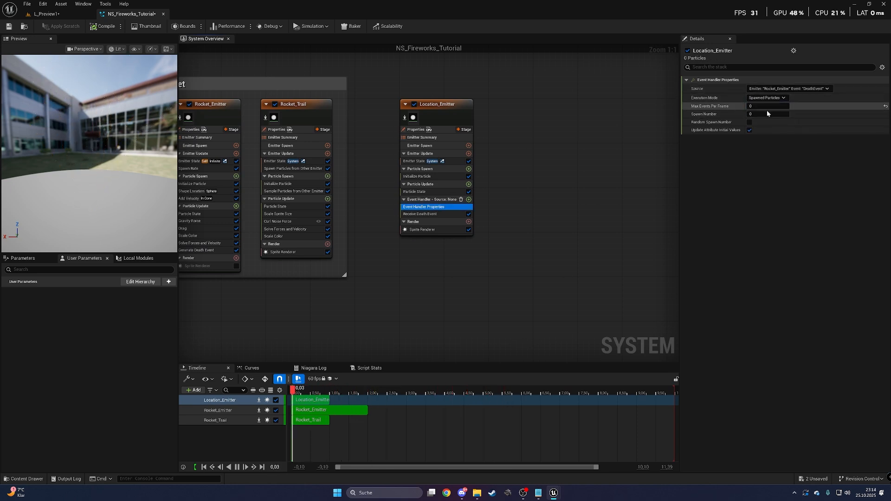
pyautogui.click(767, 110)
pyautogui.click(768, 114)
pyautogui.write('1')
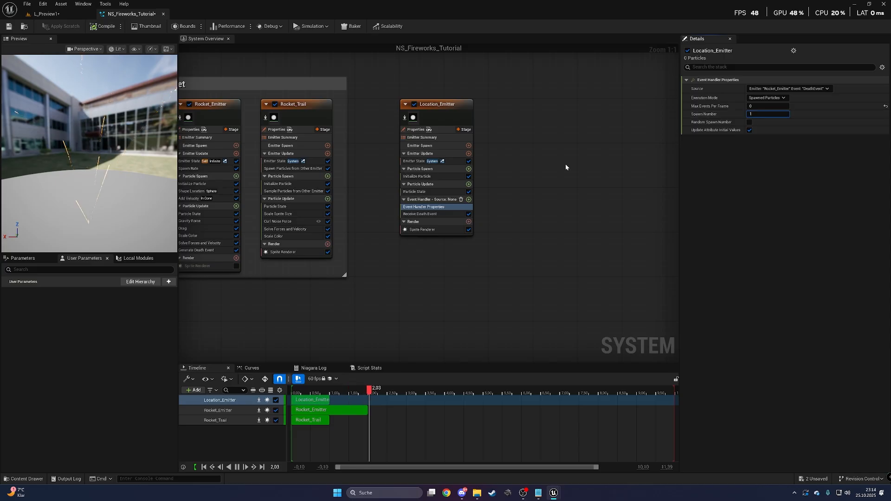
# Step: Review Location_Emitter's Receive Death Event settings and check in the preview where its particles spawn
pyautogui.moveTo(544, 205); pyautogui.dragTo(522, 203, button='right')
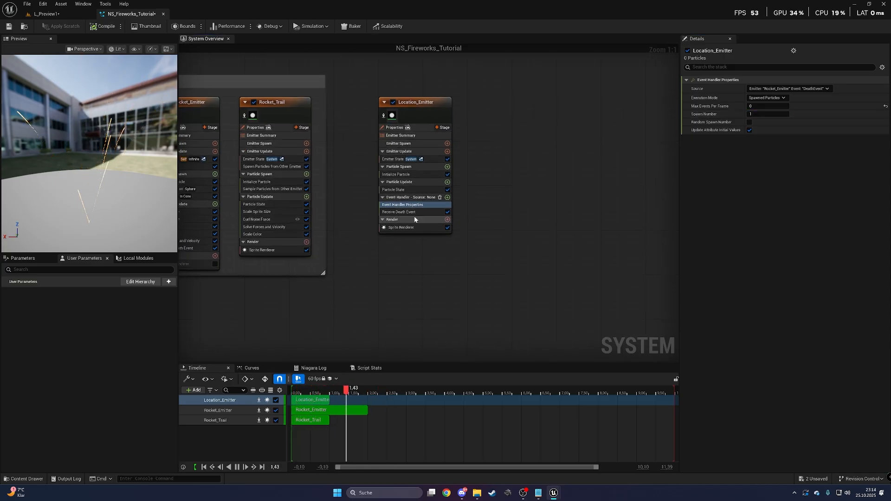
pyautogui.click(411, 213)
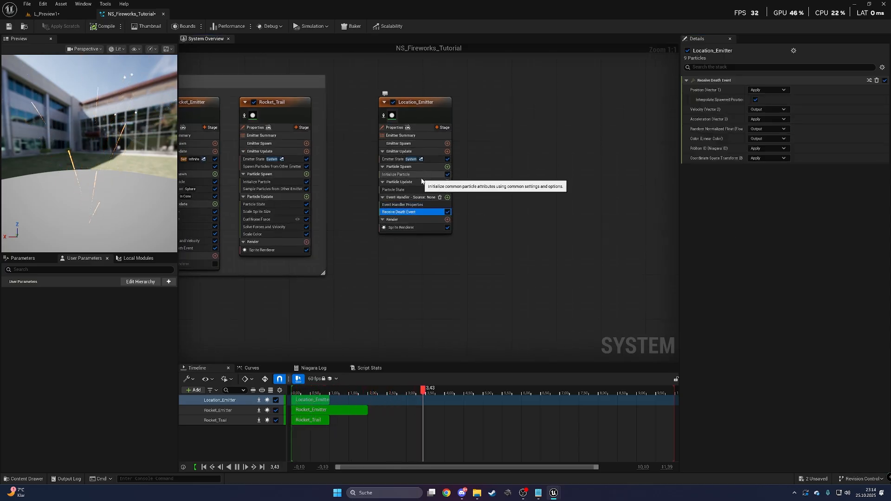
pyautogui.click(106, 153)
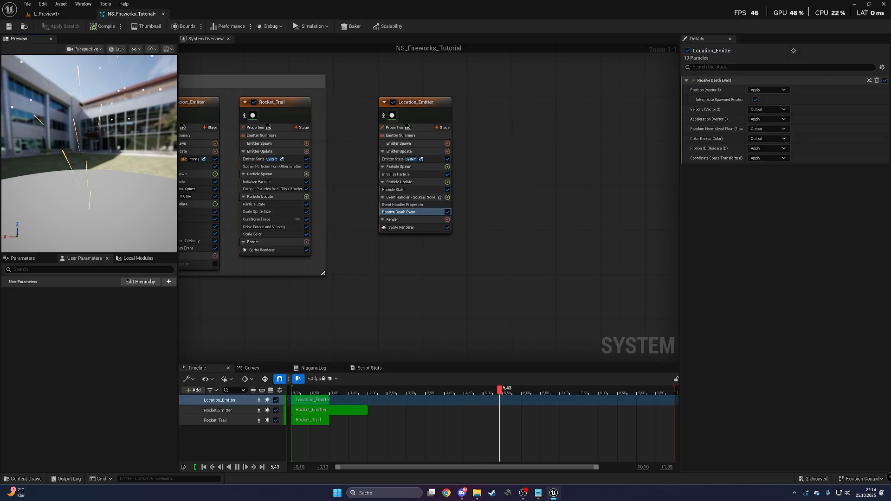
pyautogui.moveTo(179, 100); pyautogui.dragTo(227, 103, button='right')
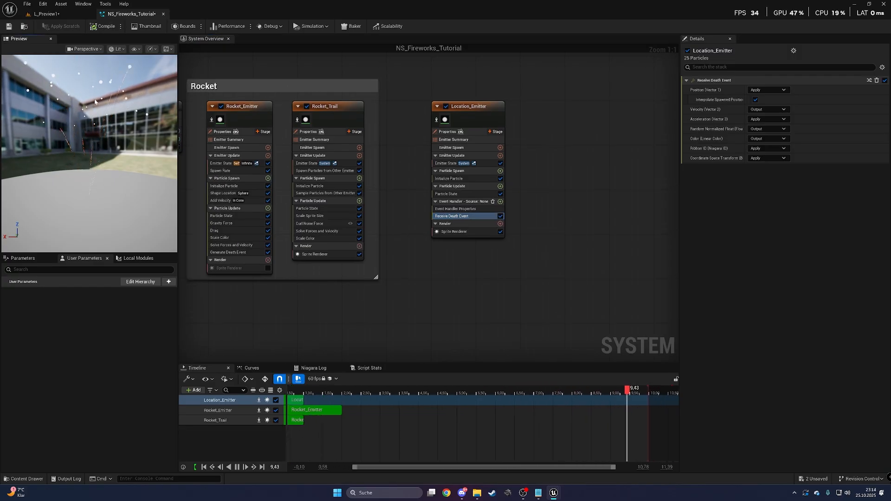
pyautogui.click(460, 108)
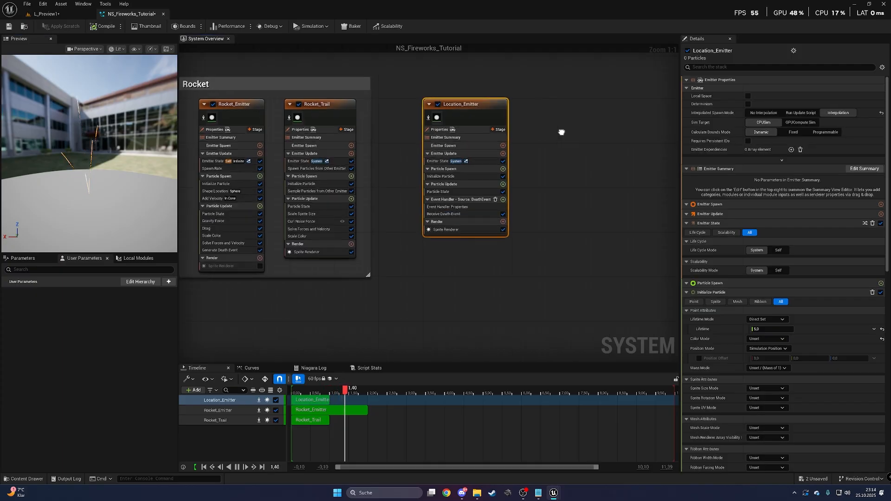
pyautogui.moveTo(561, 133); pyautogui.dragTo(494, 130, button='right')
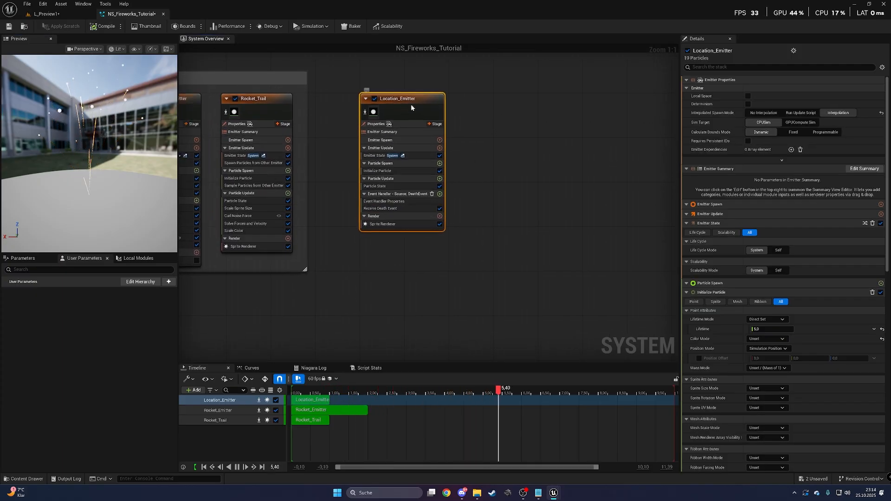
pyautogui.moveTo(411, 104); pyautogui.dragTo(400, 104)
# Step: Make Location_Emitter's particle lifetime a Random Range Float from 0.2 to 0.5 in Initialize Particle
pyautogui.click(393, 170)
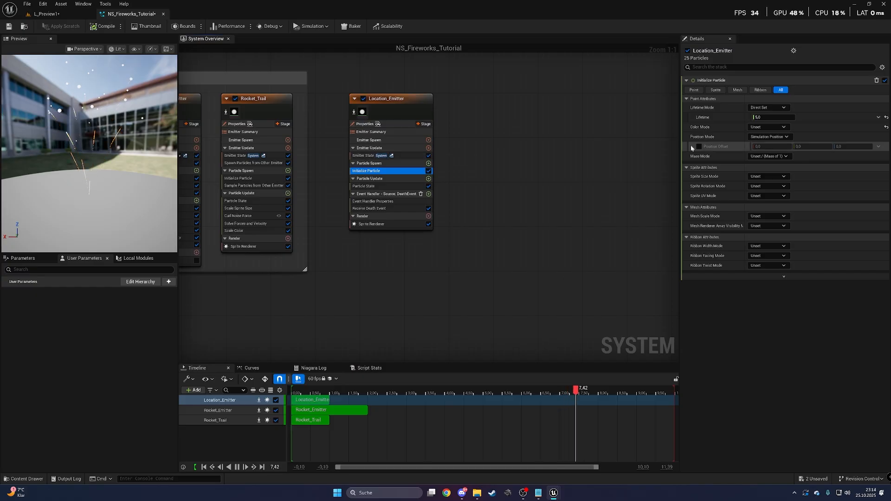
pyautogui.click(772, 117)
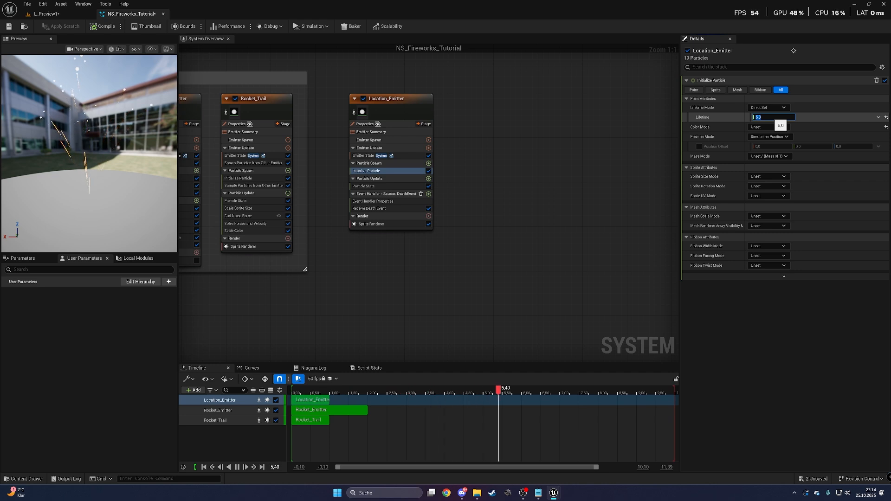
pyautogui.click(877, 118)
pyautogui.write('ran')
pyautogui.click(783, 163)
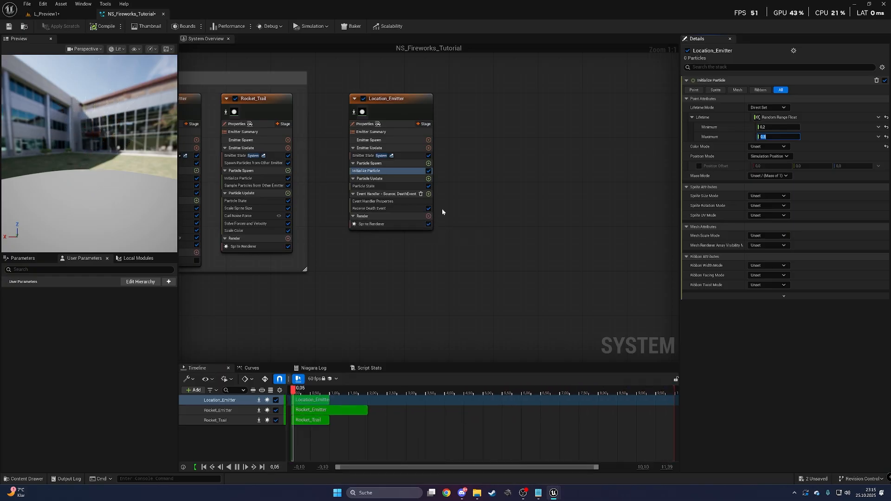
# Step: Disable Location_Emitter's Sprite Renderer and set its Calculate Bounds Mode to Fixed
pyautogui.click(428, 225)
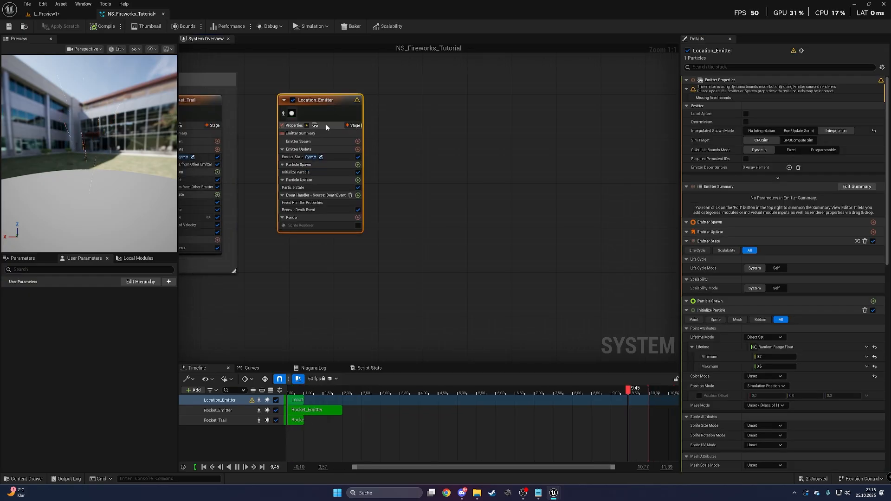
pyautogui.click(327, 127)
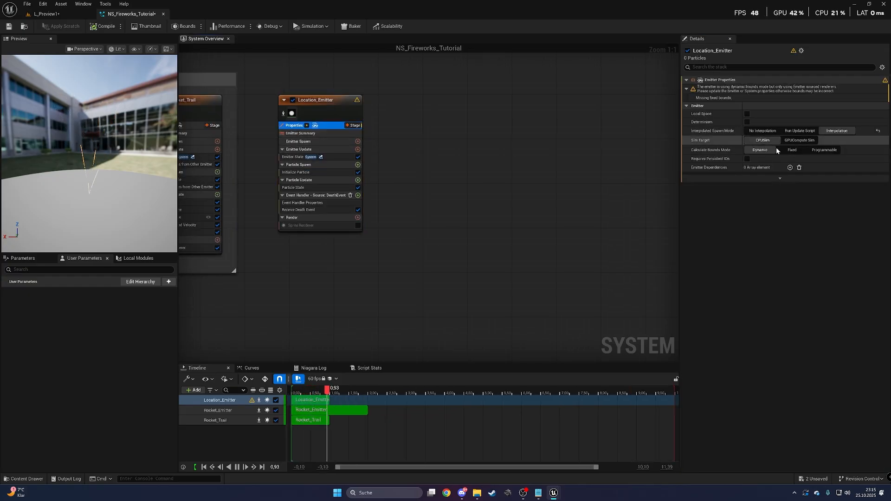
pyautogui.click(791, 150)
pyautogui.click(299, 227)
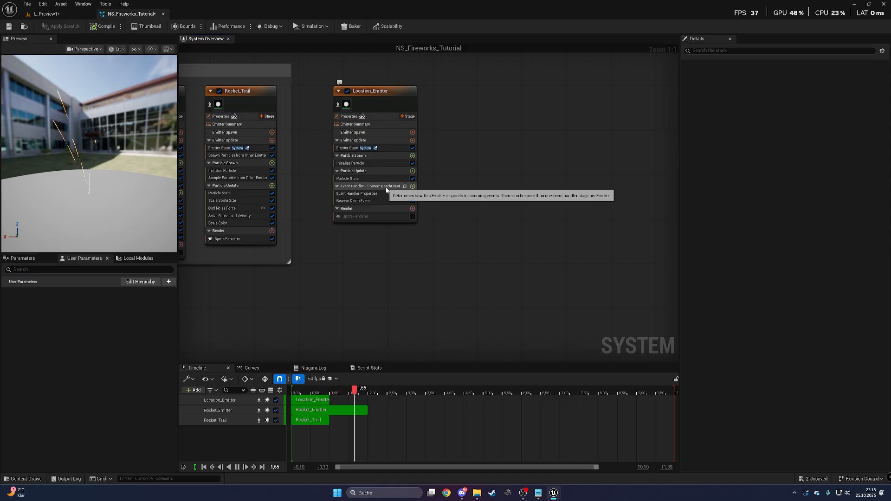
# Step: Add a Generate Death Event module to Location_Emitter's Particle Update and fix its missing Solve Forces and Velocity dependency
pyautogui.click(367, 85)
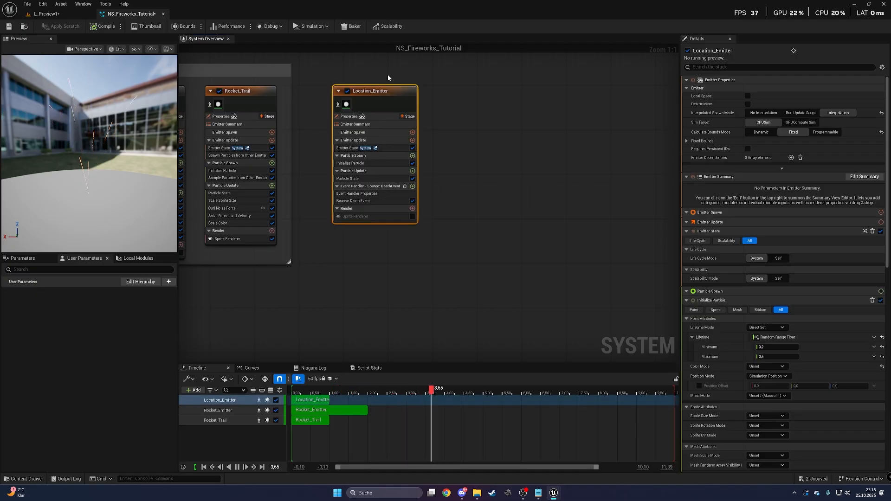
pyautogui.click(412, 171)
pyautogui.write('genera')
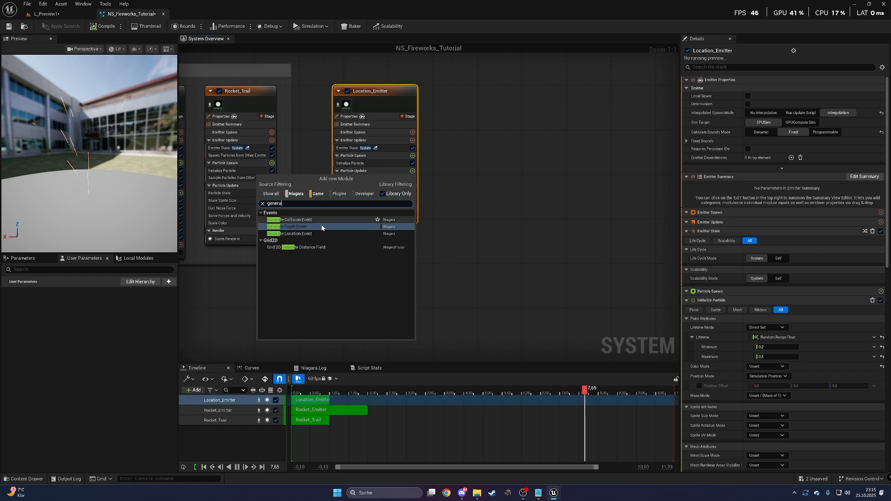
pyautogui.click(322, 227)
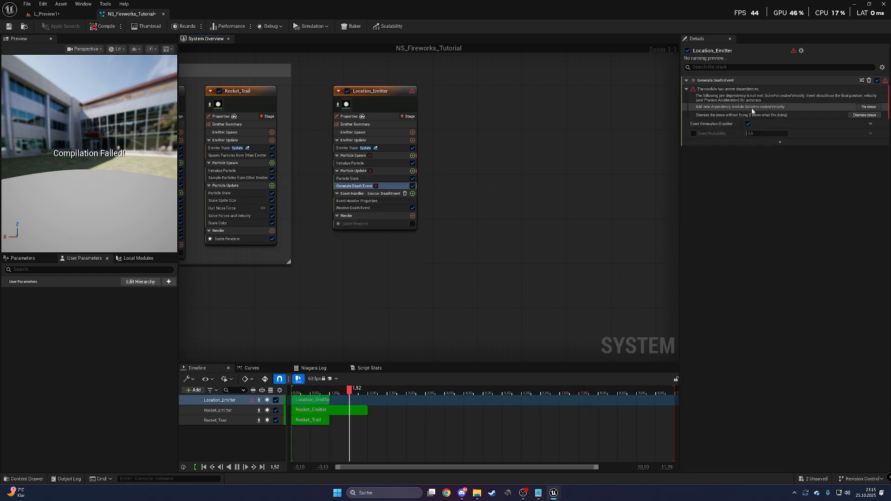
pyautogui.click(868, 107)
# Step: Turn on Requires Persistent IDs in Location_Emitter's emitter properties
pyautogui.click(404, 163)
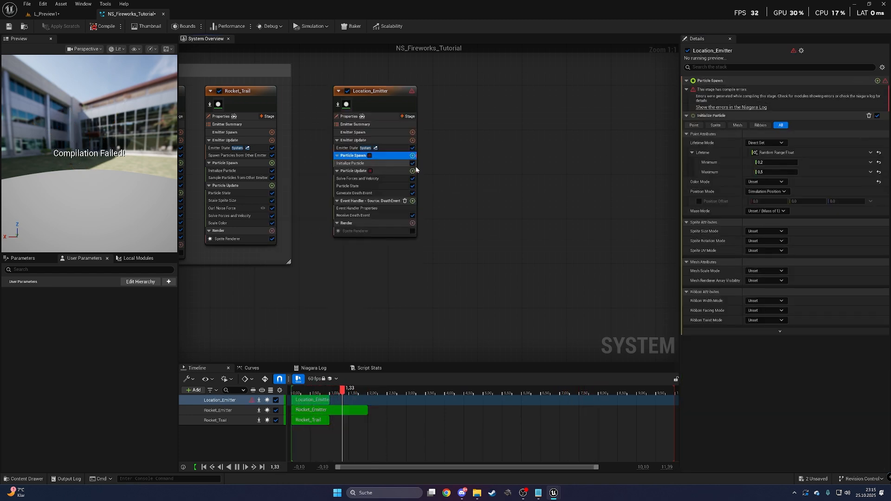
pyautogui.click(362, 116)
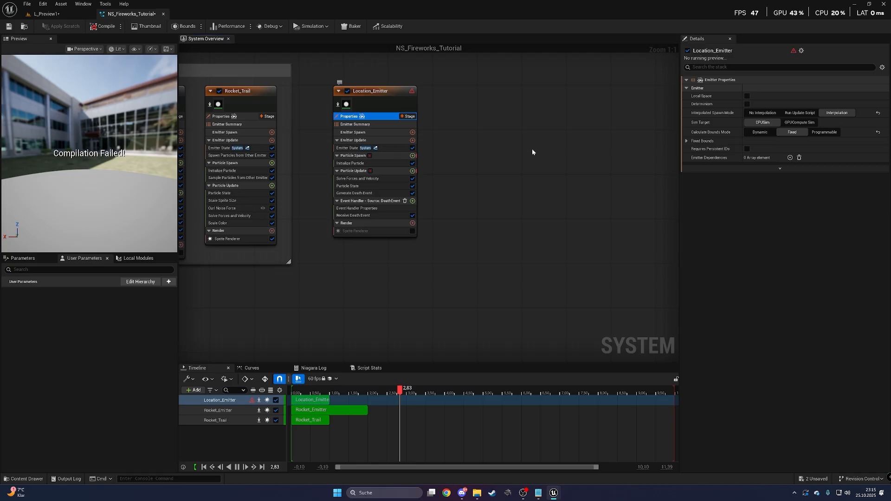
pyautogui.click(747, 148)
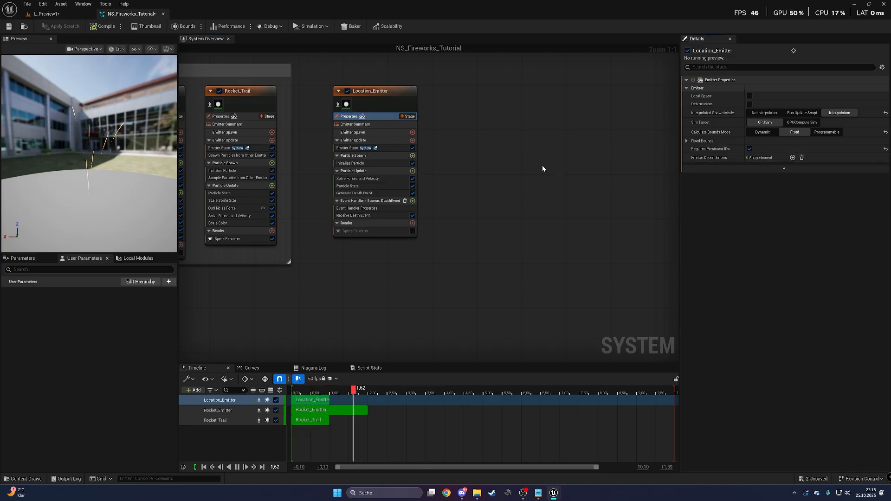
# Step: Add a new Minimal emitter to the system beside Location_Emitter
pyautogui.moveTo(528, 160); pyautogui.dragTo(470, 170, button='right')
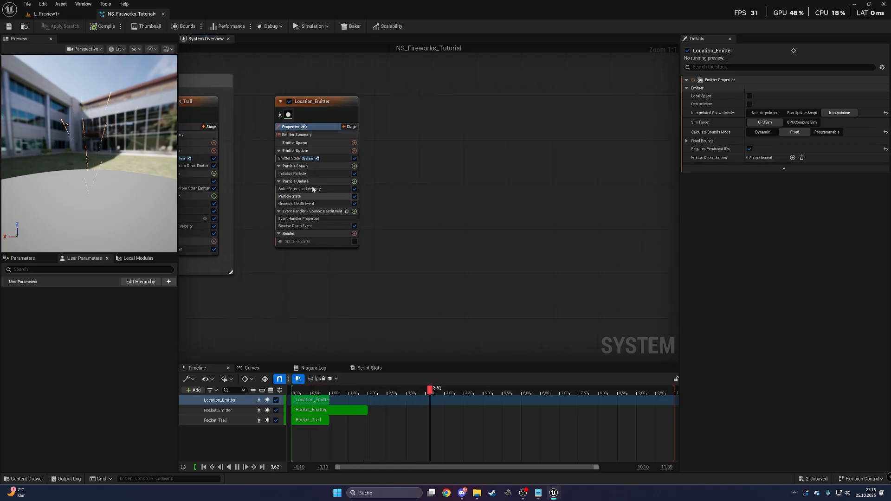
pyautogui.click(335, 103)
pyautogui.moveTo(433, 122); pyautogui.dragTo(405, 125, button='right')
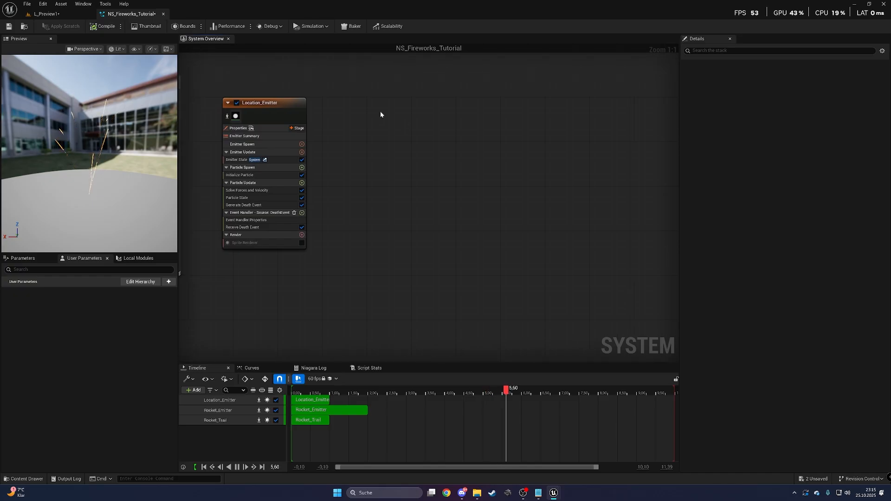
pyautogui.rightClick(380, 110)
pyautogui.click(410, 133)
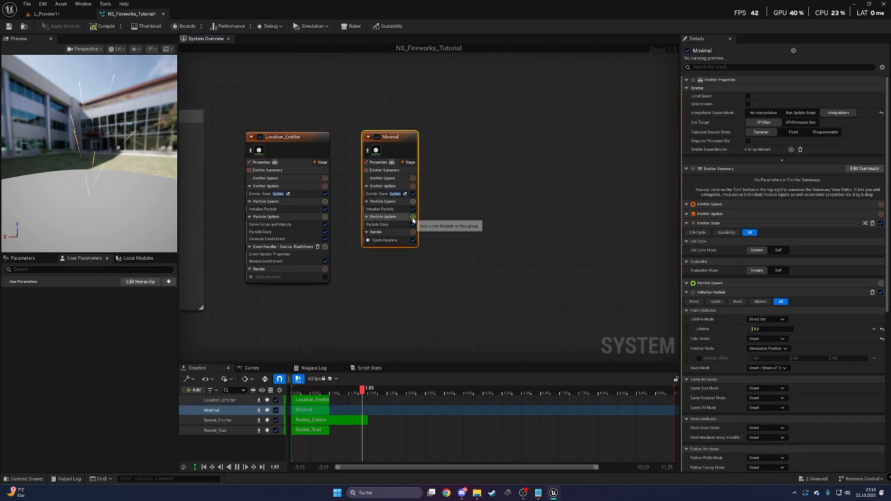
# Step: Add an Event Handler stage to the Minimal emitter
pyautogui.click(408, 162)
pyautogui.write('eve')
pyautogui.click(288, 195)
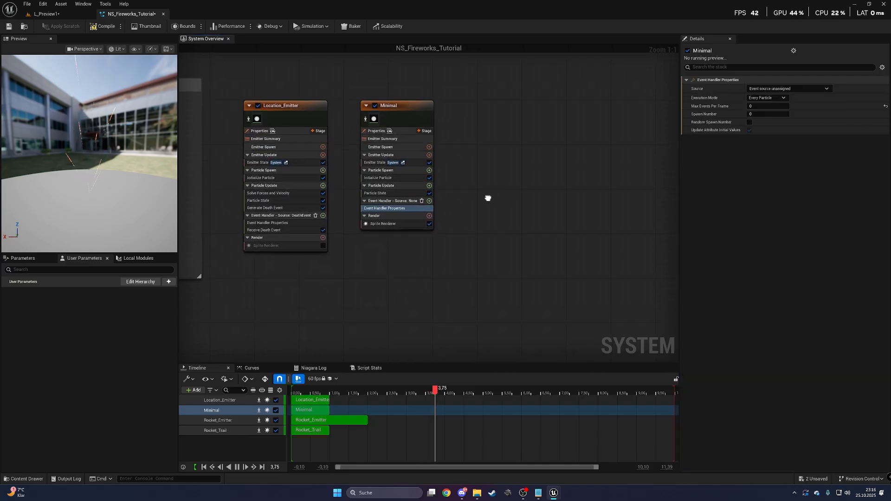
# Step: Add a Receive Death Event module to the Minimal emitter's event handler
pyautogui.click(430, 197)
pyautogui.write('reecv')
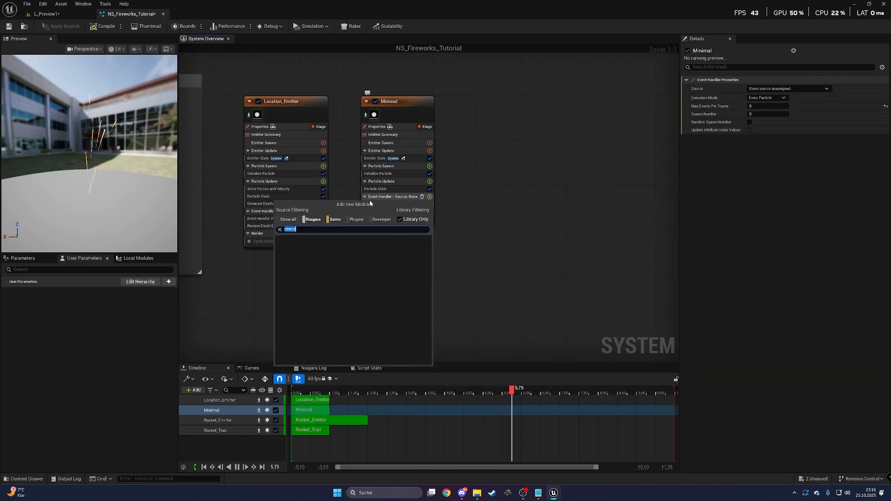
pyautogui.write('rece')
pyautogui.click(319, 252)
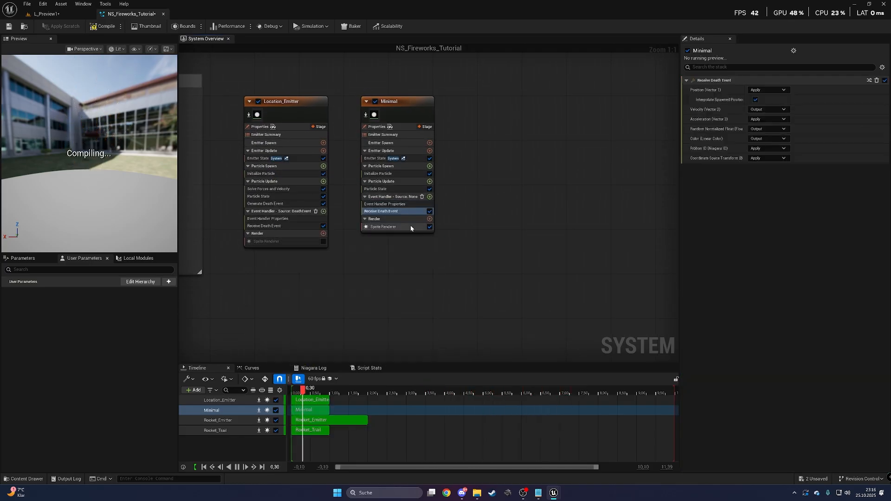
# Step: Set the Minimal emitter's event handler source to Location_Emitter's DeathEvent, with execution mode Spawned Particles and spawn number 100
pyautogui.click(414, 204)
pyautogui.click(789, 89)
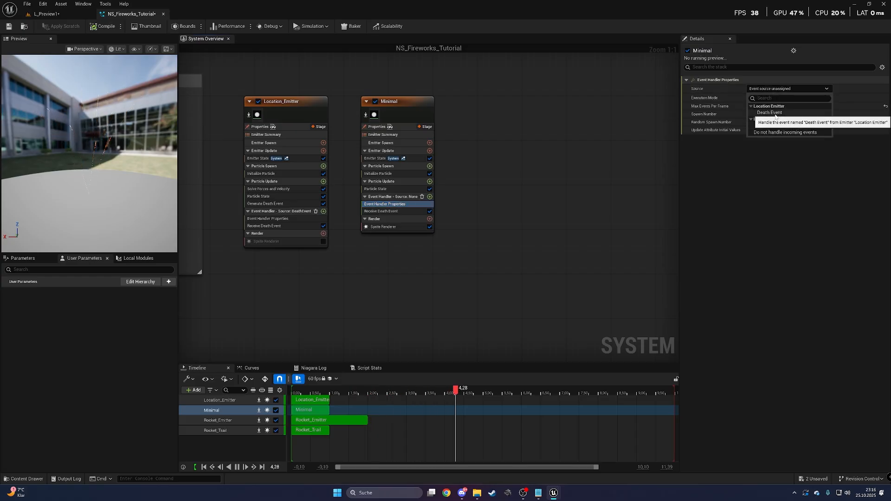
pyautogui.click(770, 113)
pyautogui.click(768, 98)
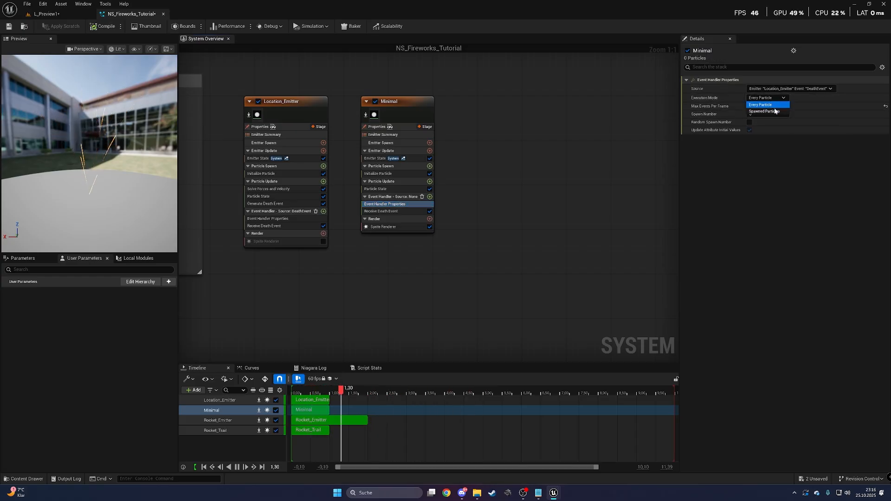
pyautogui.click(766, 112)
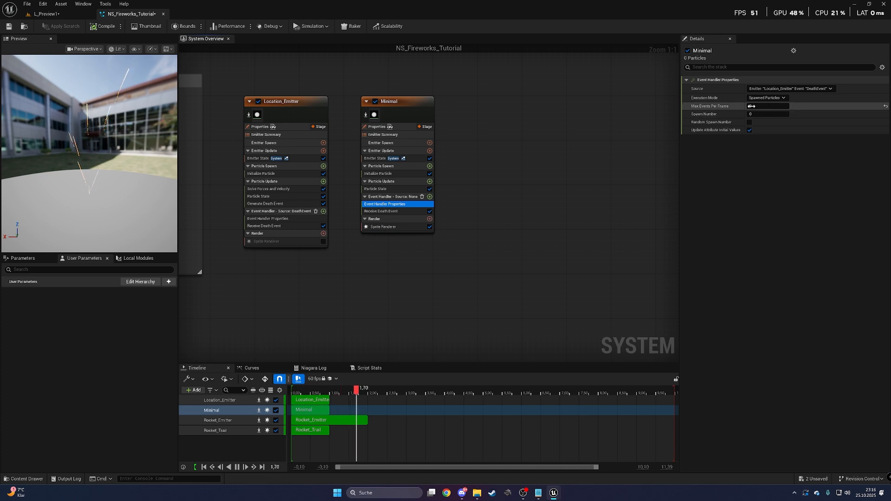
pyautogui.click(768, 114)
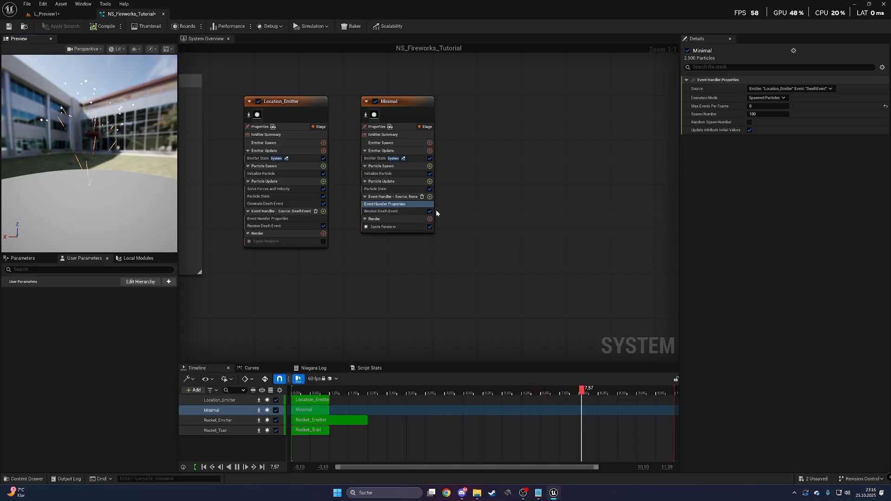
# Step: Add a Shape Location module to the Minimal emitter's event handler, after Receive Death Event
pyautogui.click(406, 211)
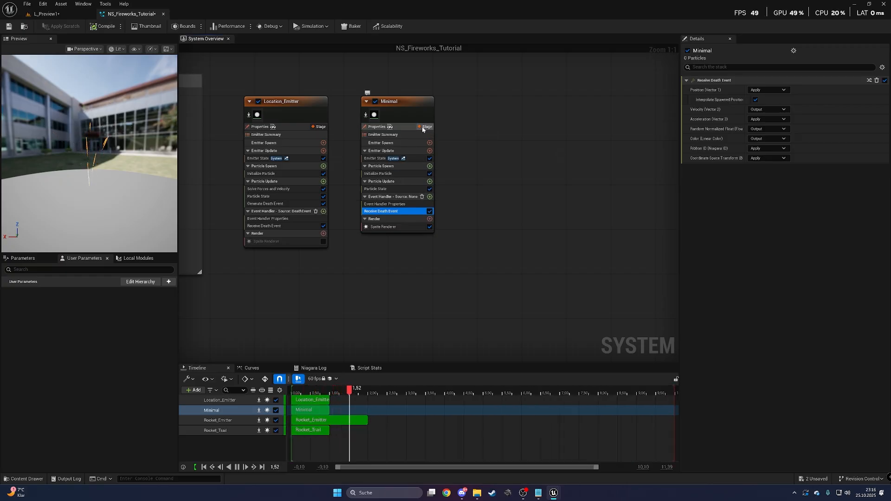
pyautogui.click(425, 127)
pyautogui.click(561, 171)
pyautogui.click(429, 196)
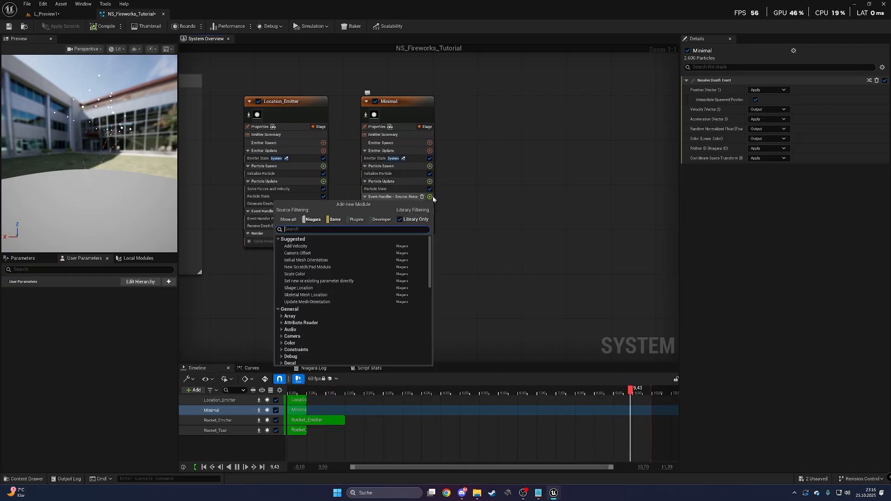
pyautogui.write('shape lo')
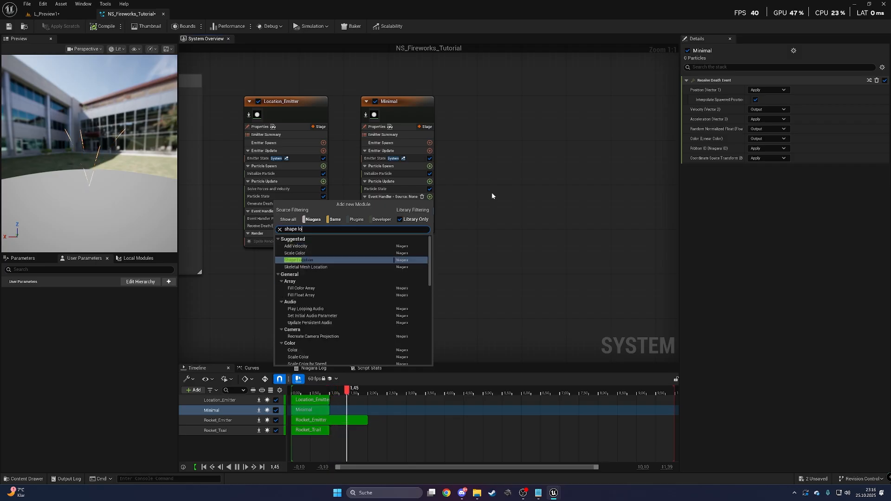
pyautogui.press('Return')
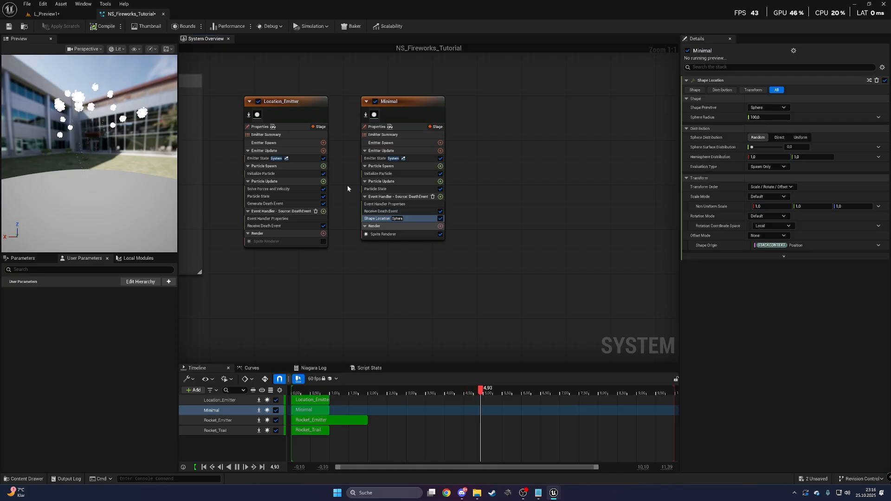
# Step: Set the Shape Location module's sphere distribution to Uniform and its sphere radius to 500
pyautogui.click(422, 106)
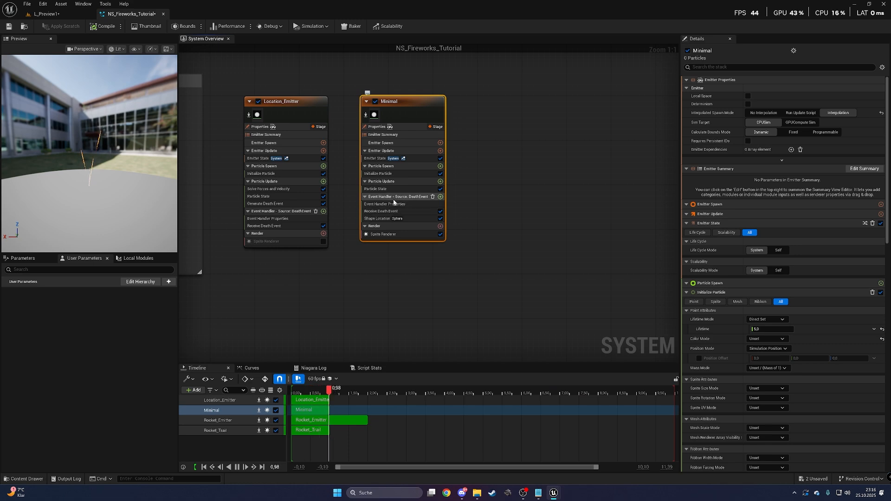
pyautogui.click(372, 218)
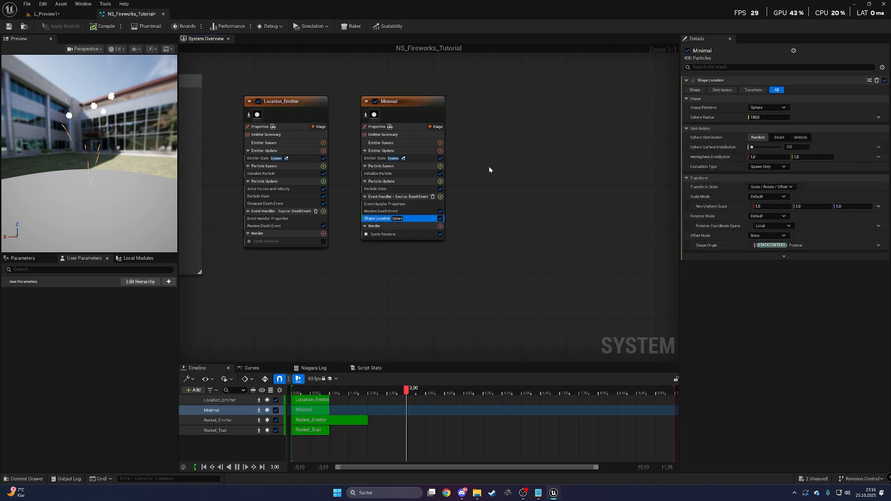
pyautogui.moveTo(476, 163); pyautogui.dragTo(462, 160, button='right')
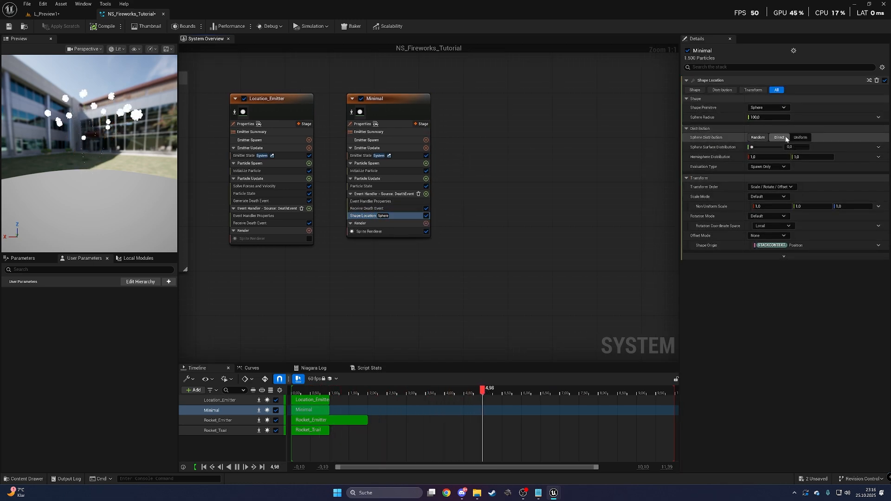
pyautogui.click(800, 138)
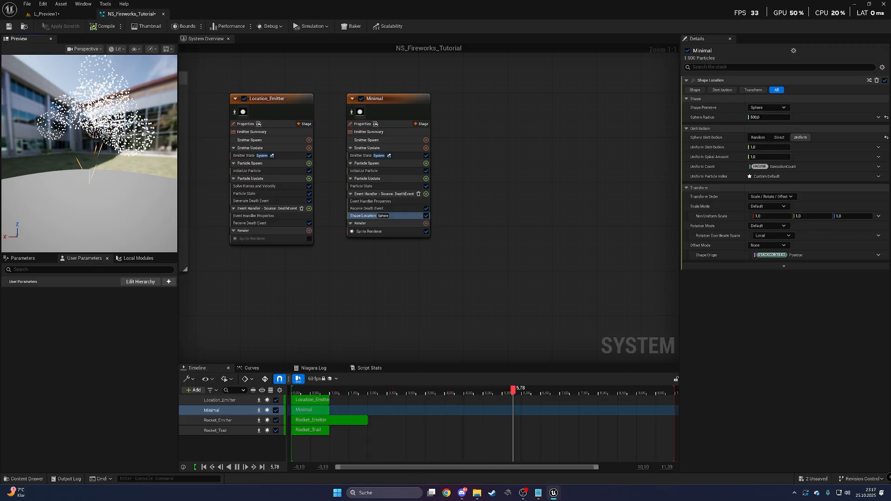
pyautogui.moveTo(89, 153); pyautogui.dragTo(134, 146)
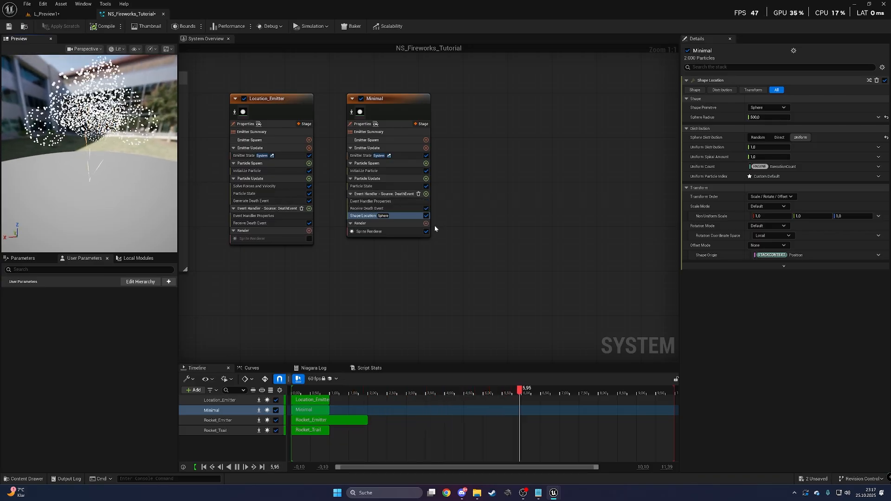
# Step: Add an Add Velocity module to the Minimal emitter's event handler, using From Point mode and a velocity speed of 2000
pyautogui.click(426, 194)
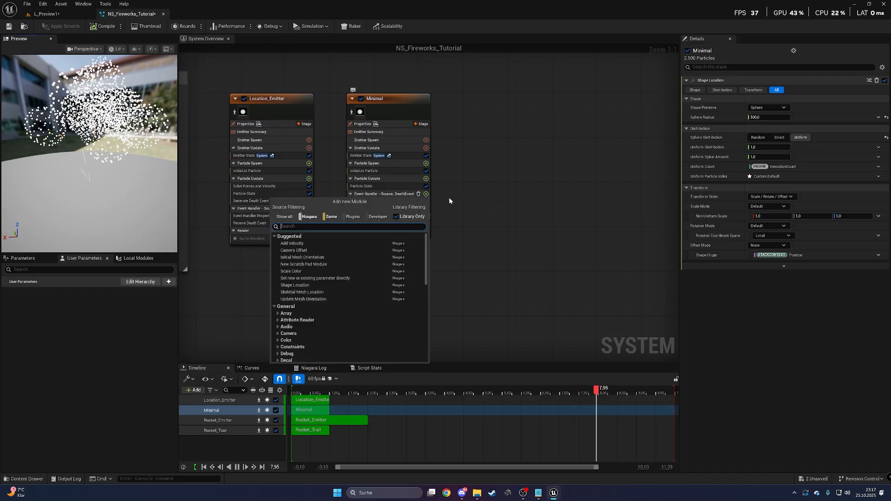
pyautogui.write('add vel')
pyautogui.press('Return')
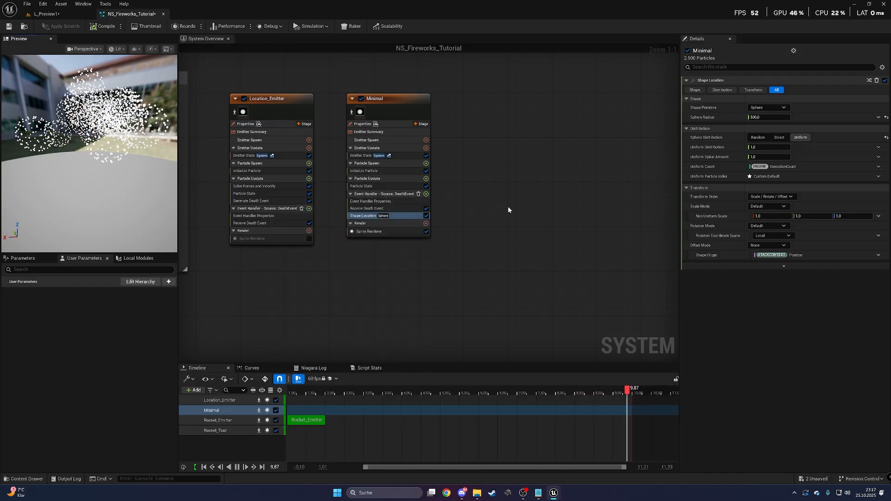
pyautogui.click(785, 89)
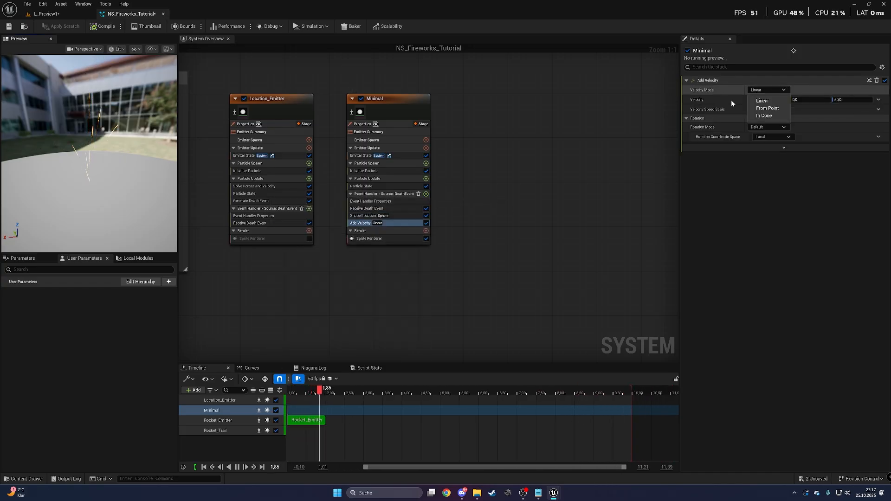
pyautogui.click(769, 108)
pyautogui.click(761, 100)
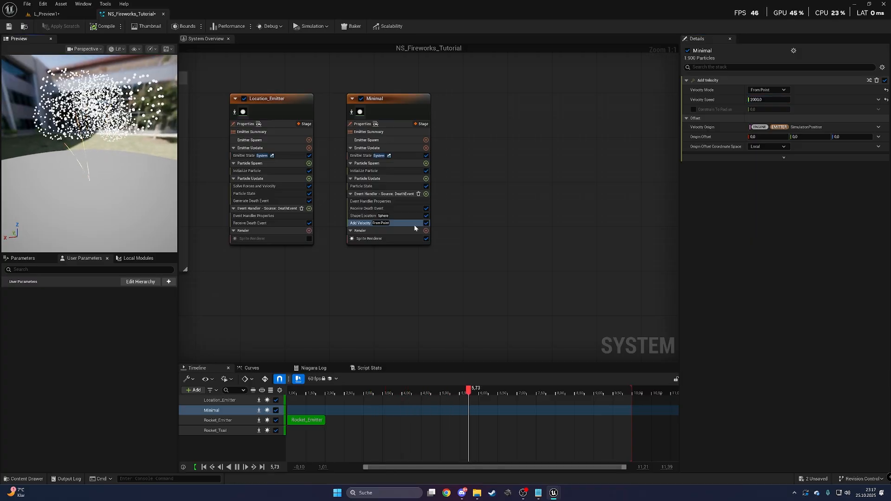
# Step: Add a Solve Forces and Velocity module to the Minimal emitter's Particle Update stage
pyautogui.click(426, 179)
pyautogui.write('solve')
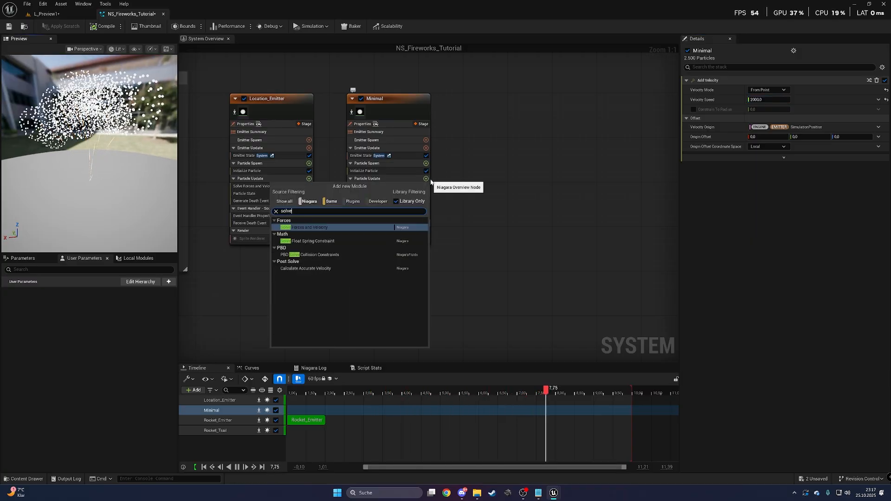
pyautogui.press('Return')
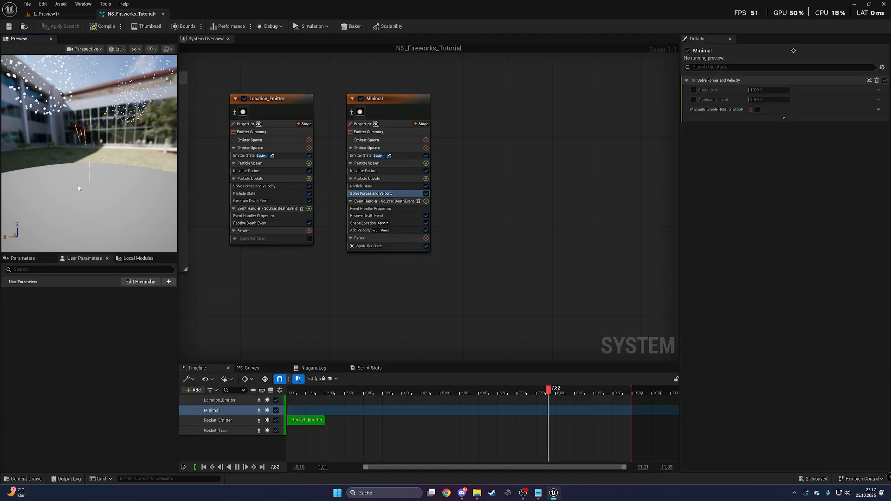
# Step: Link the Add Velocity module's velocity origin to StackContext Position in the Minimal emitter's event handler
pyautogui.click(384, 230)
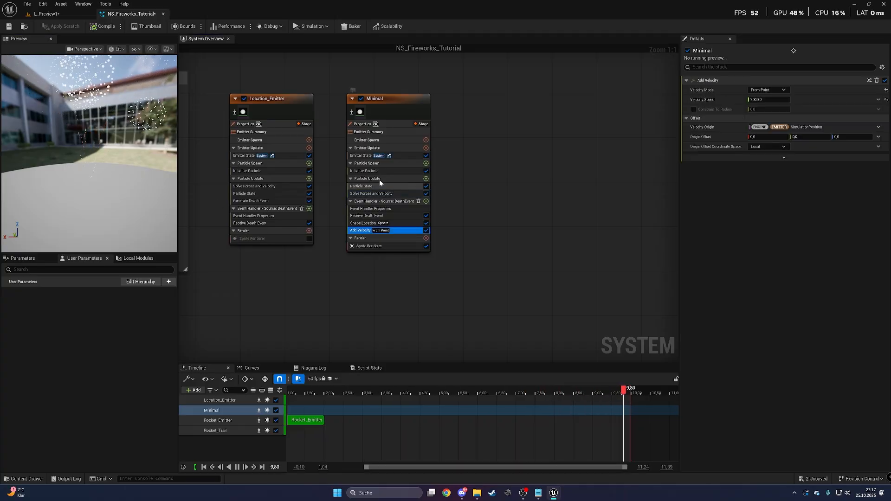
pyautogui.click(364, 223)
pyautogui.click(369, 231)
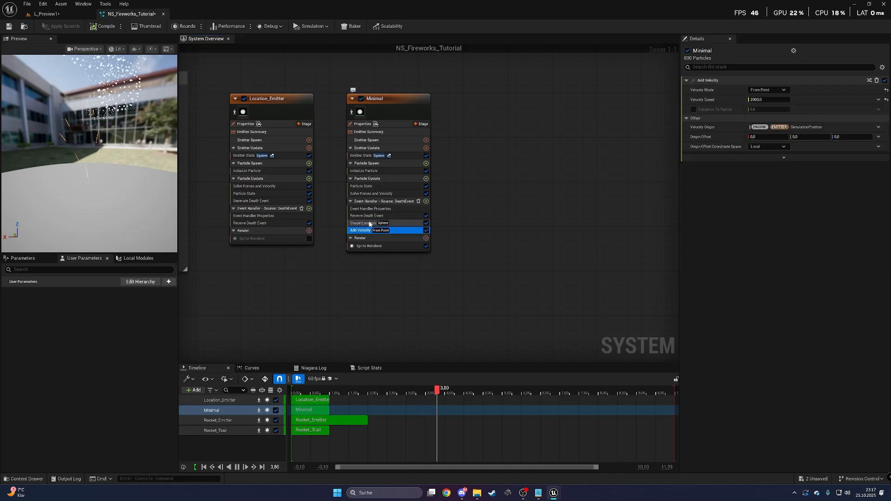
pyautogui.click(366, 216)
pyautogui.click(367, 230)
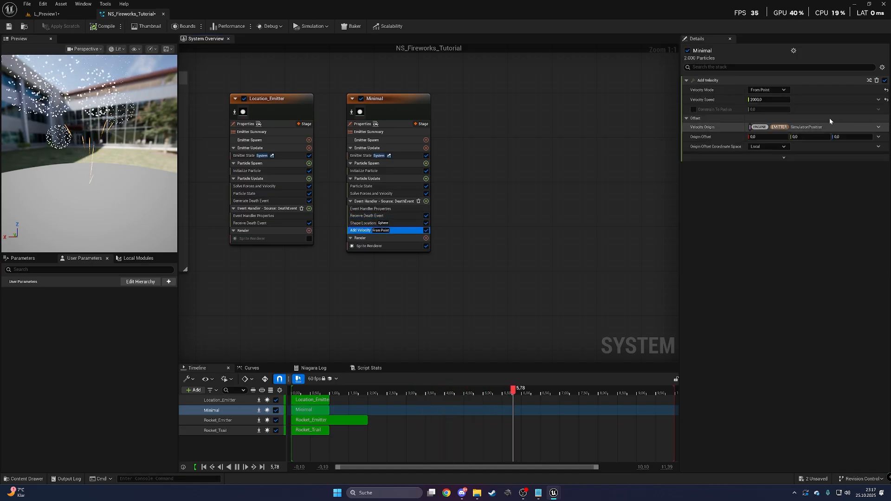
pyautogui.click(403, 223)
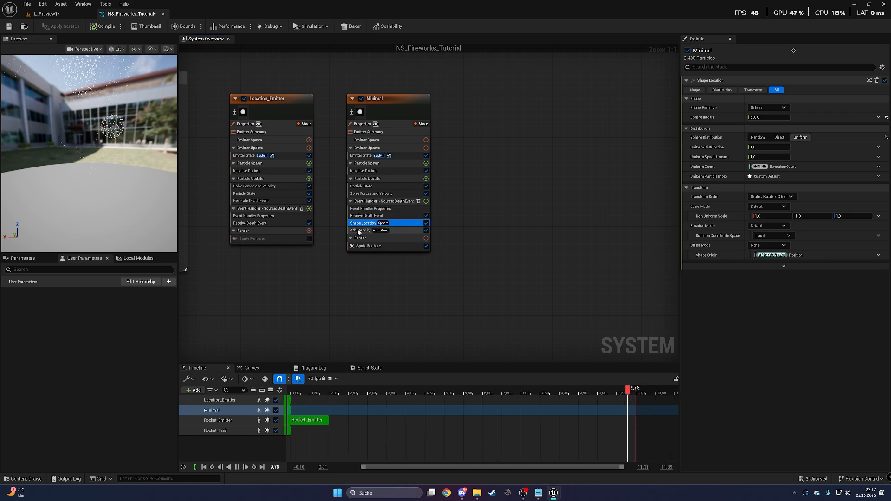
pyautogui.click(380, 230)
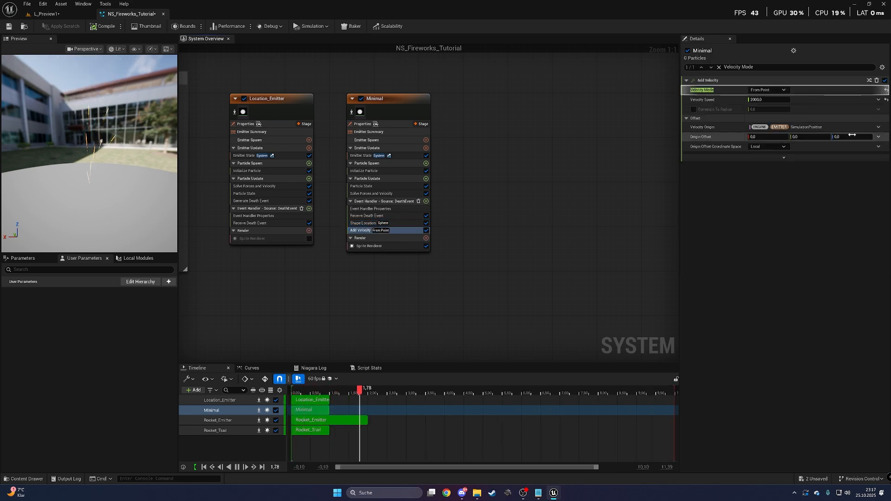
pyautogui.click(878, 127)
pyautogui.write('stack')
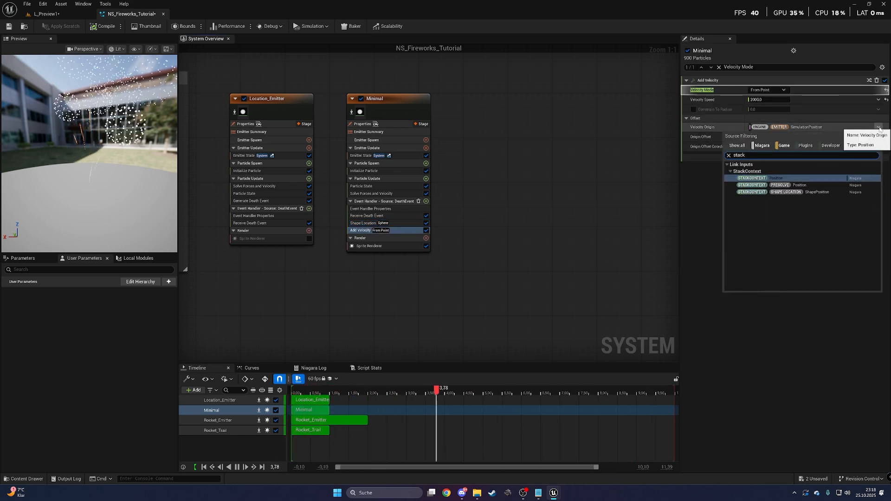
pyautogui.click(801, 177)
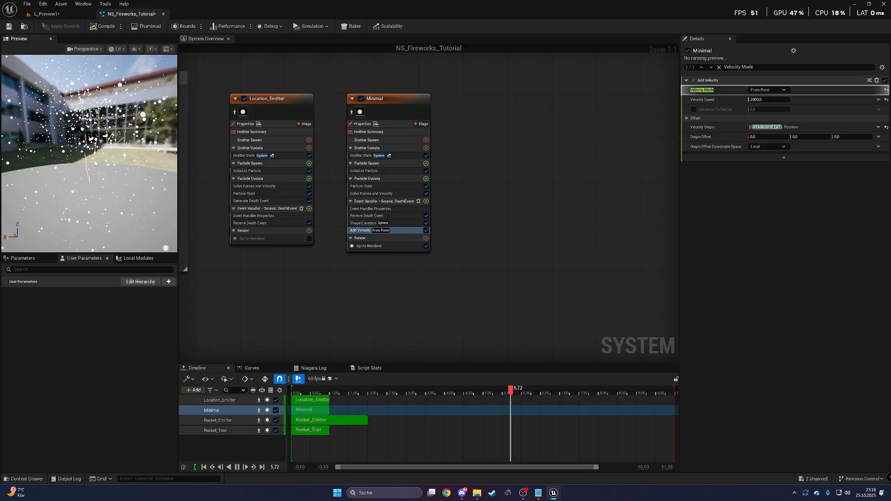
# Step: Review the settings of the Minimal emitter's event handler properties, Receive Death Event, Shape Location and Add Velocity modules
pyautogui.click(363, 223)
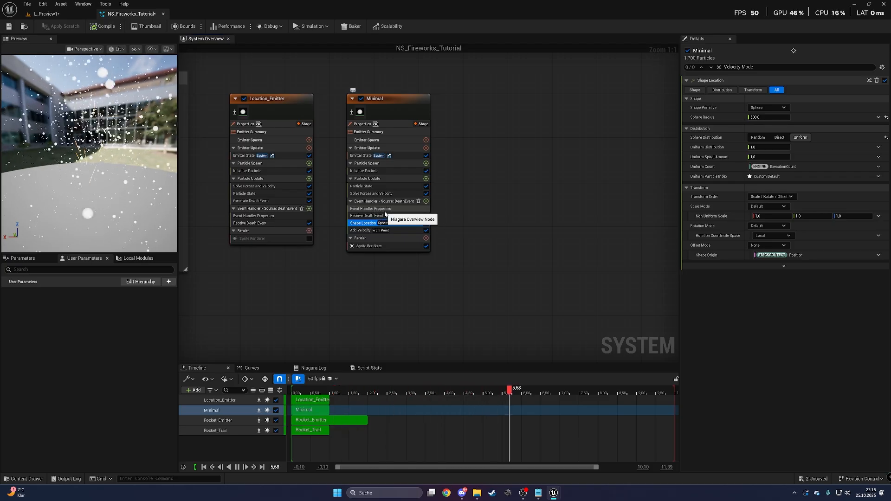
pyautogui.click(362, 209)
pyautogui.click(381, 215)
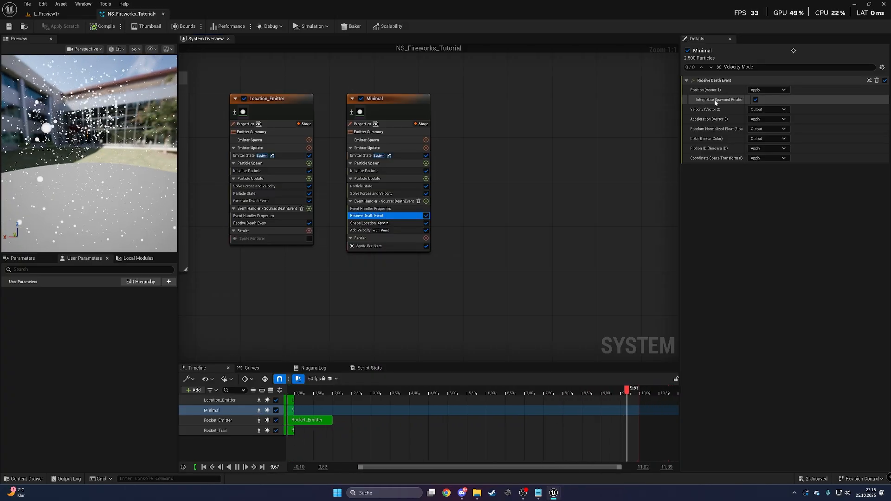
pyautogui.click(365, 223)
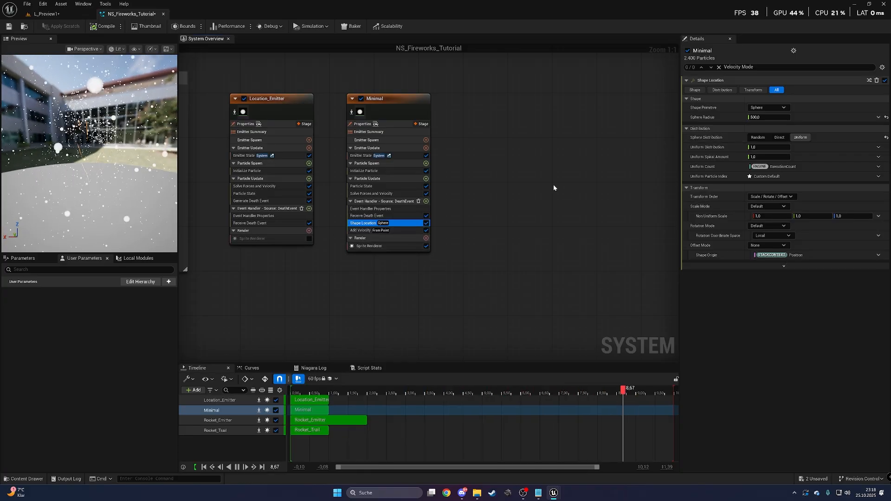
pyautogui.click(375, 209)
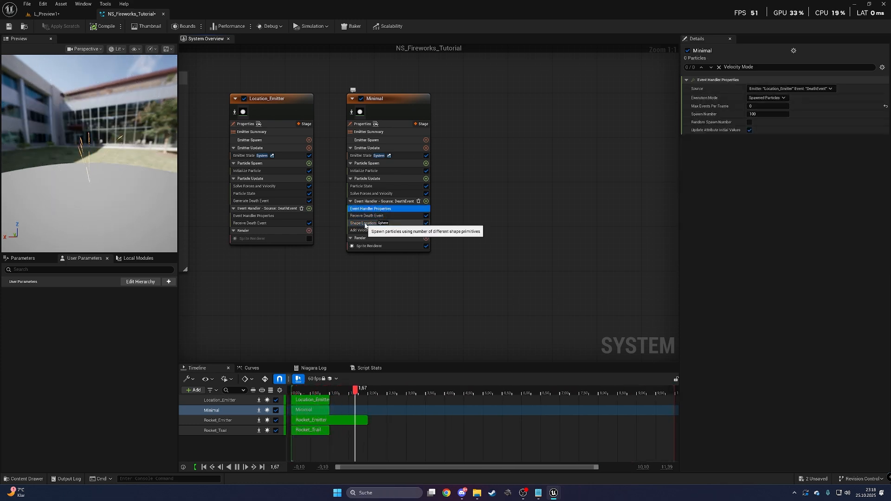
pyautogui.click(364, 223)
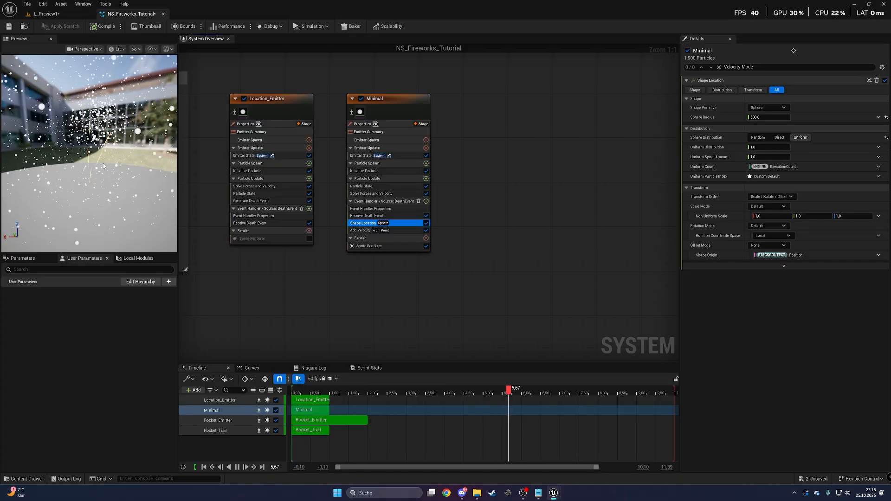
pyautogui.click(360, 231)
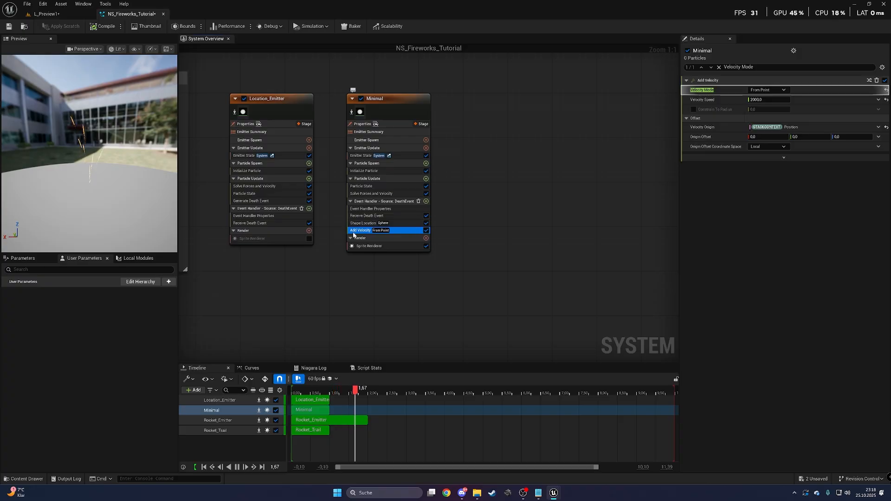
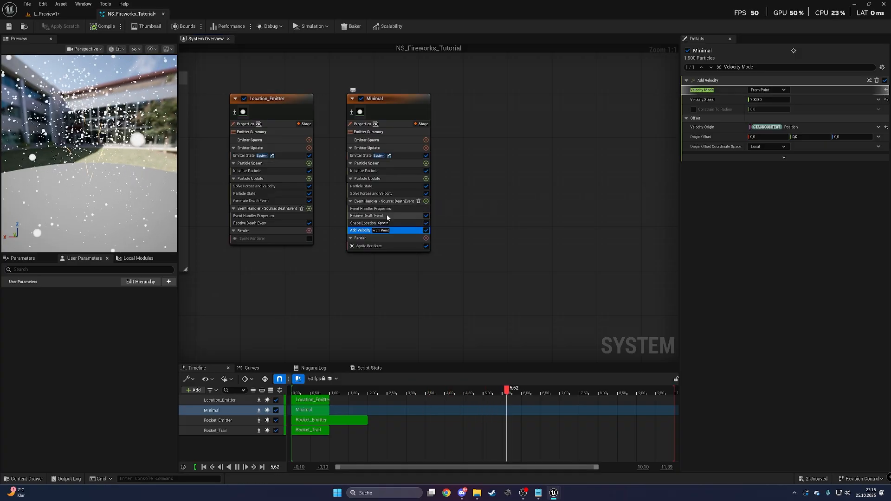
# Step: Add a module that sets a new or existing parameter directly to Minimal's event handler, placing it between Receive Death Event and Shape Location
pyautogui.click(399, 216)
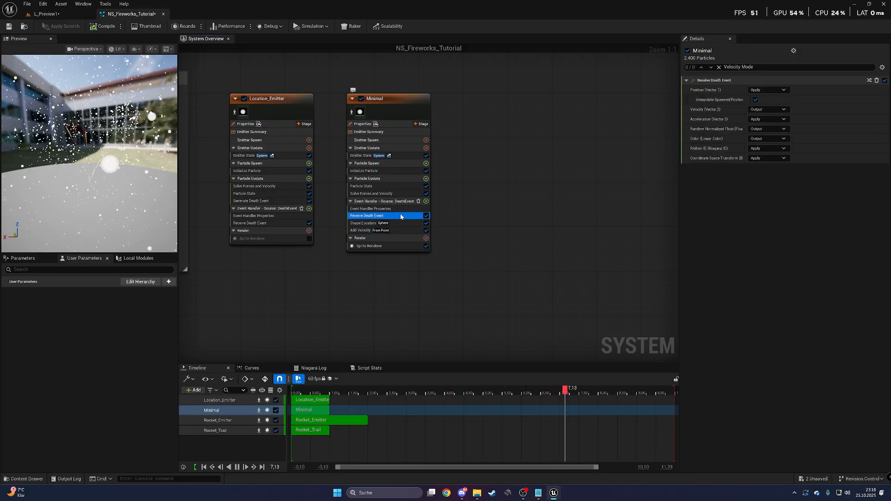
pyautogui.click(426, 201)
pyautogui.write('set a')
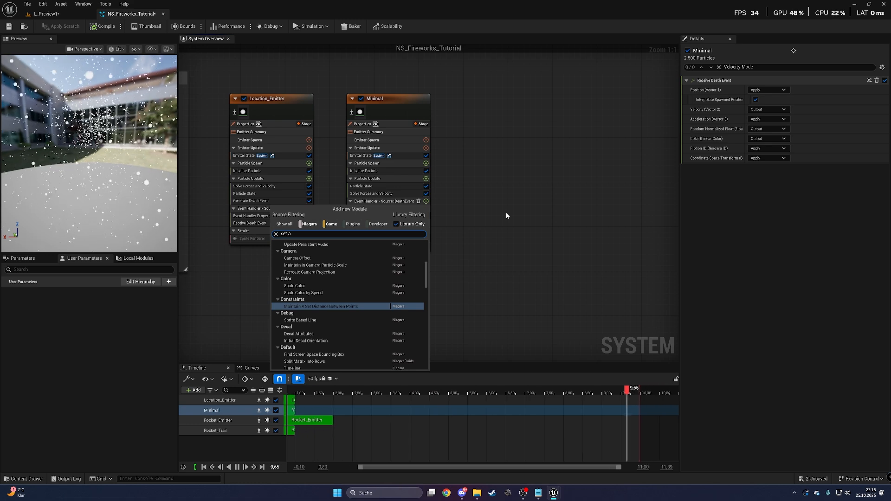
pyautogui.write(' new')
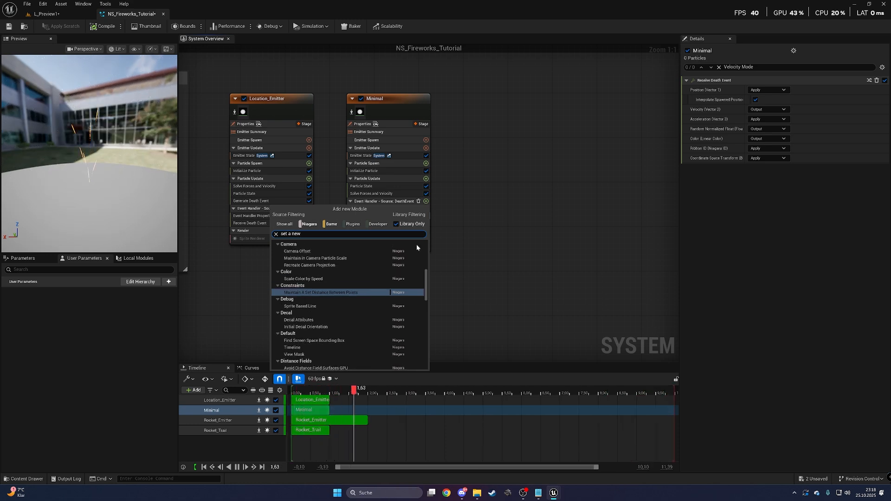
pyautogui.press('BackSpace')
pyautogui.press('BackSpace')
pyautogui.press('BackSpace')
pyautogui.press('BackSpace')
pyautogui.press('BackSpace')
pyautogui.press('BackSpace')
pyautogui.press('BackSpace')
pyautogui.press('BackSpace')
pyautogui.press('BackSpace')
pyautogui.write('para')
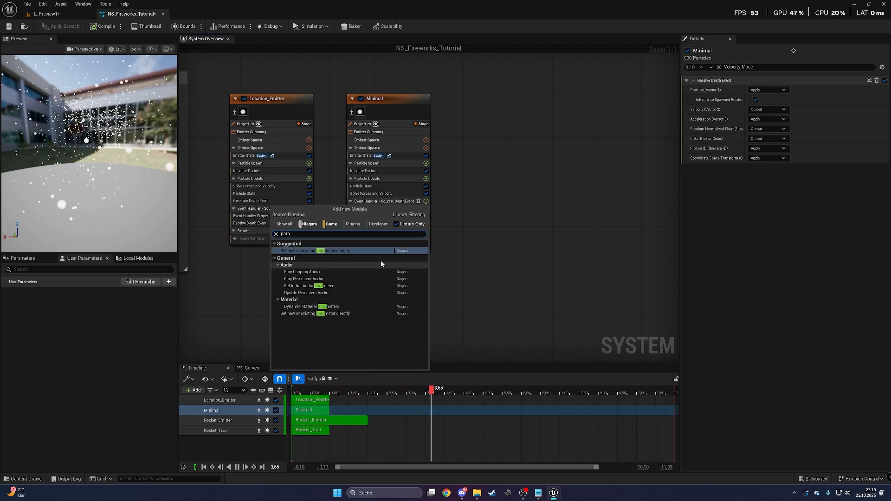
pyautogui.click(331, 252)
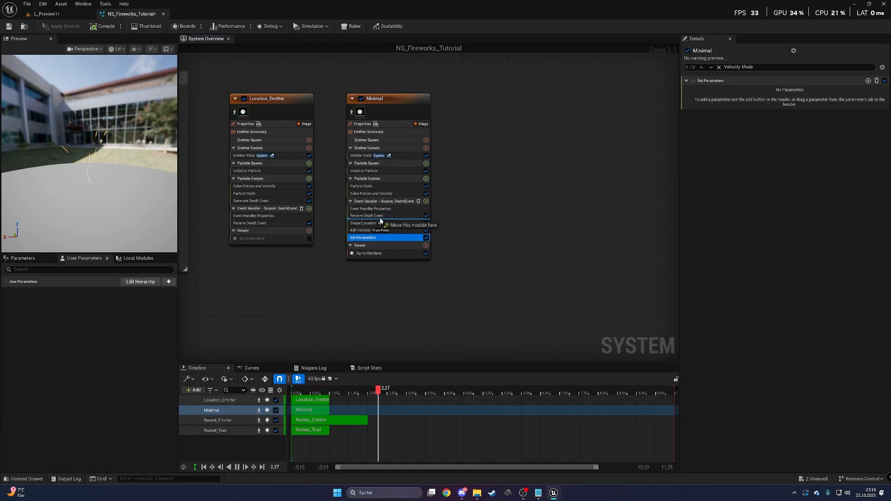
pyautogui.moveTo(383, 222); pyautogui.dragTo(384, 225)
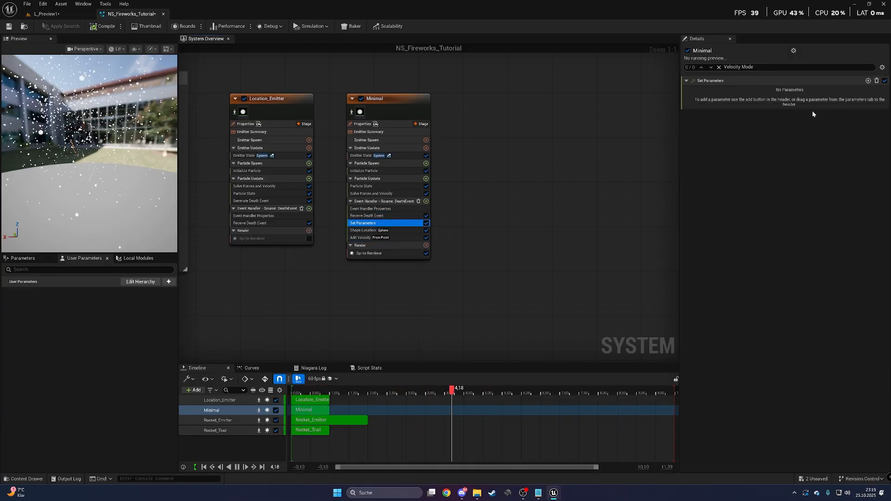
# Step: Add a Position parameter to the Set Parameters module and rename it DeathEvent_Position
pyautogui.click(868, 81)
pyautogui.write('positio')
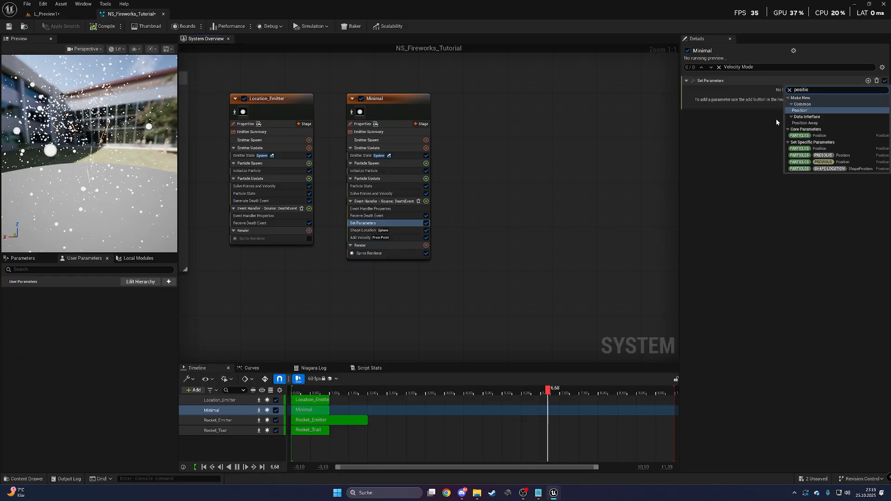
pyautogui.press('Return')
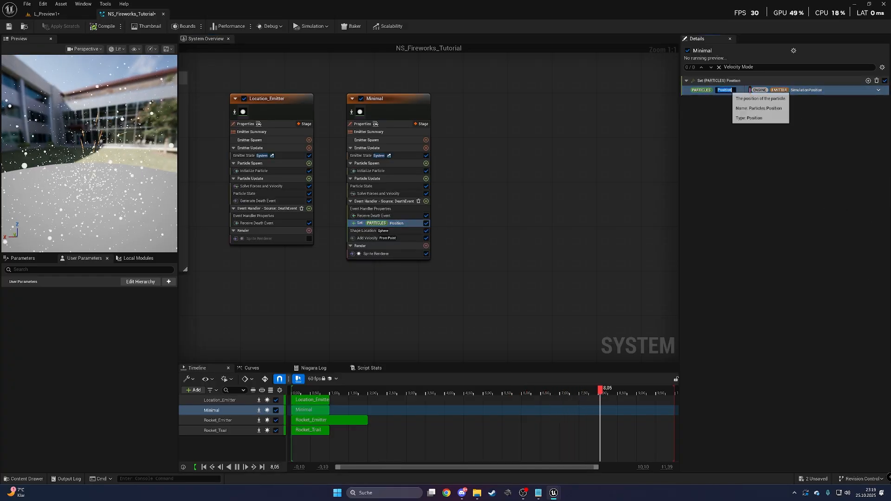
pyautogui.write('DeathE')
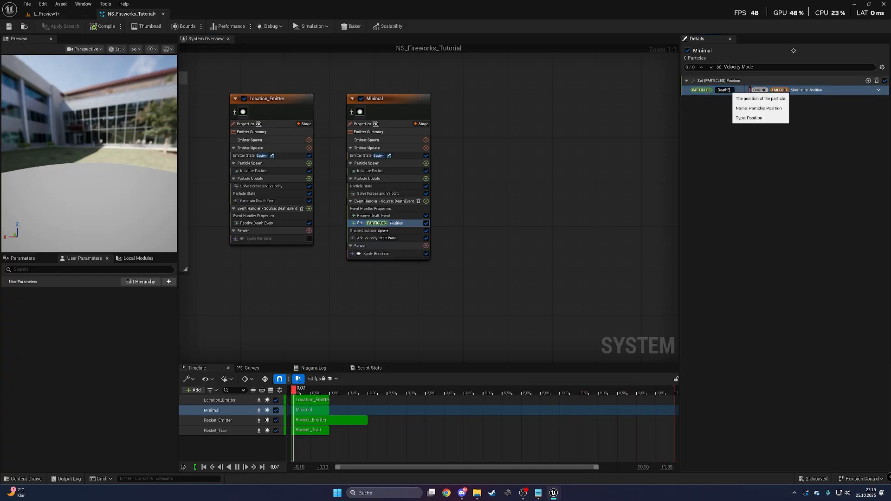
pyautogui.write('vent_Po')
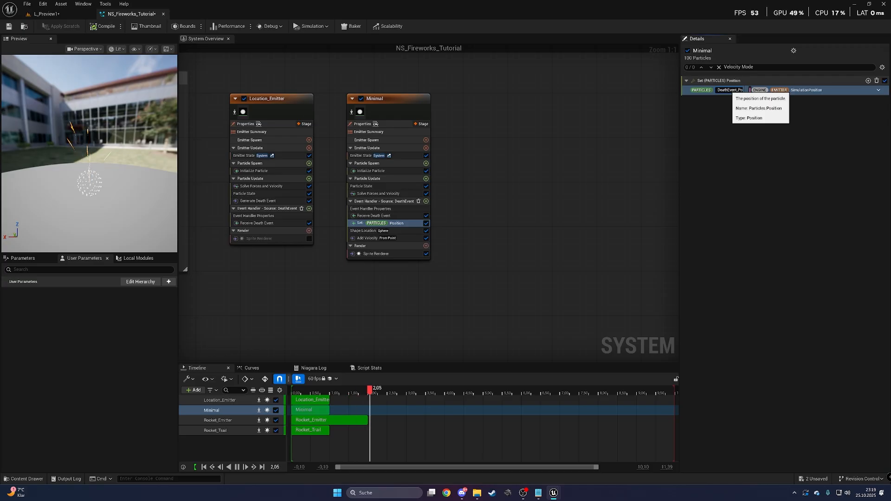
pyautogui.write('sition')
pyautogui.press('Return')
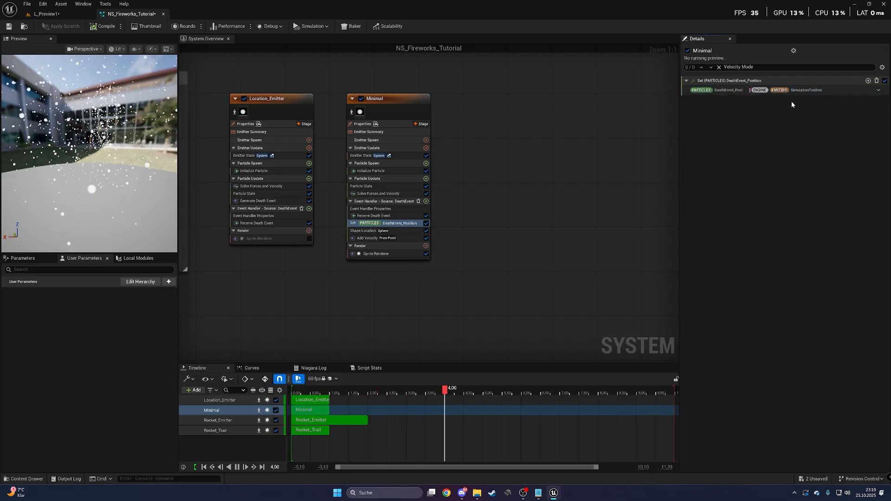
# Step: Link the DeathEvent_Position parameter to StackContext Position and check the Shape Location module's shape origin
pyautogui.click(878, 90)
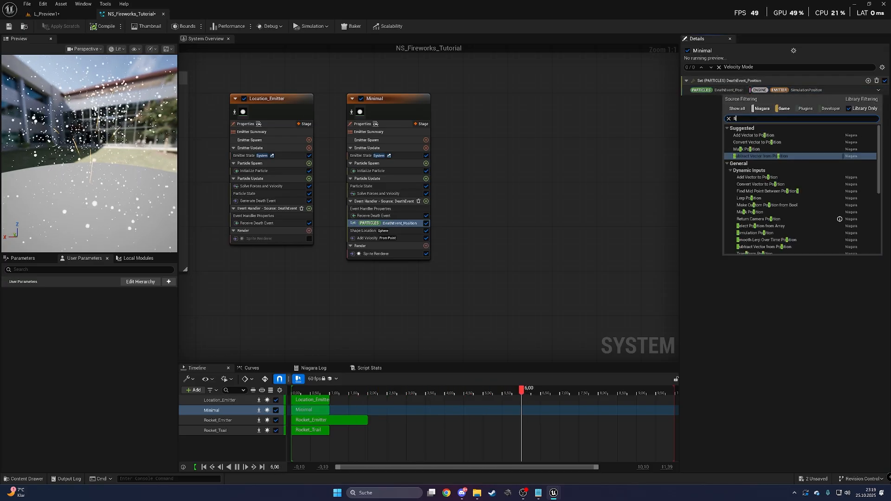
pyautogui.write('stack')
pyautogui.click(784, 141)
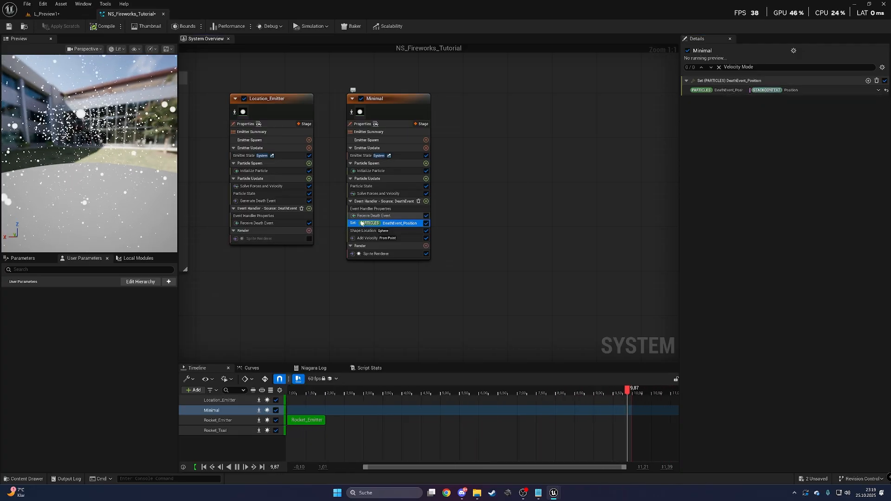
pyautogui.press('Down')
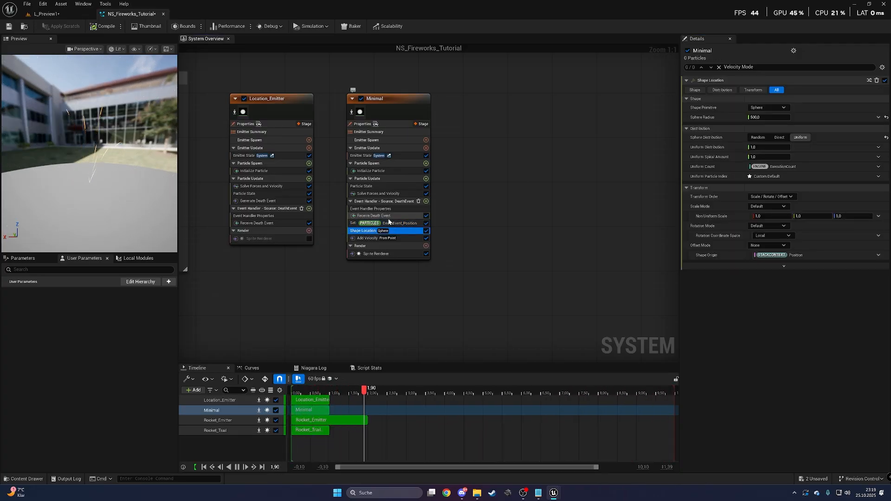
pyautogui.press('Up')
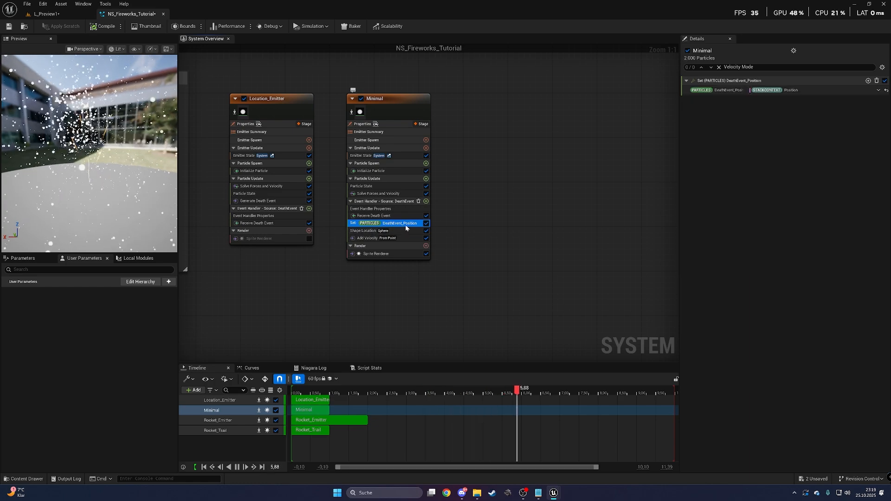
pyautogui.click(378, 230)
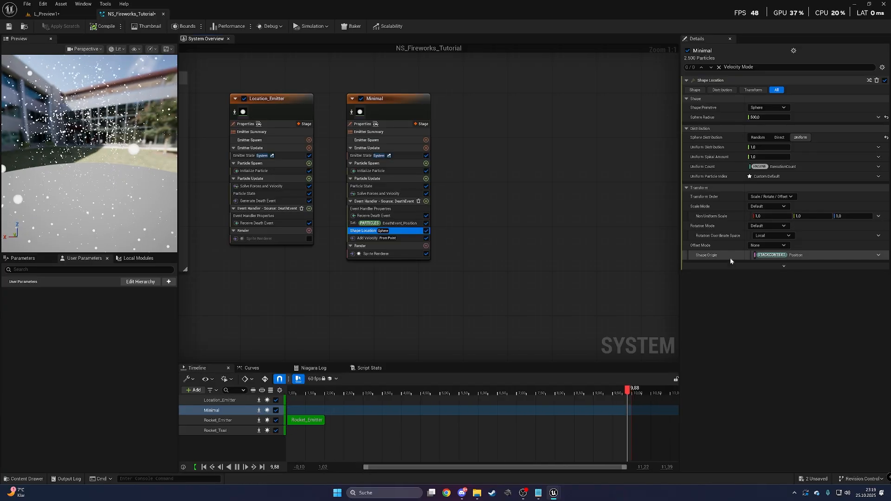
# Step: Link the Add Velocity module's velocity origin to Particles DeathEvent_Position in the Minimal emitter's event handler
pyautogui.click(373, 238)
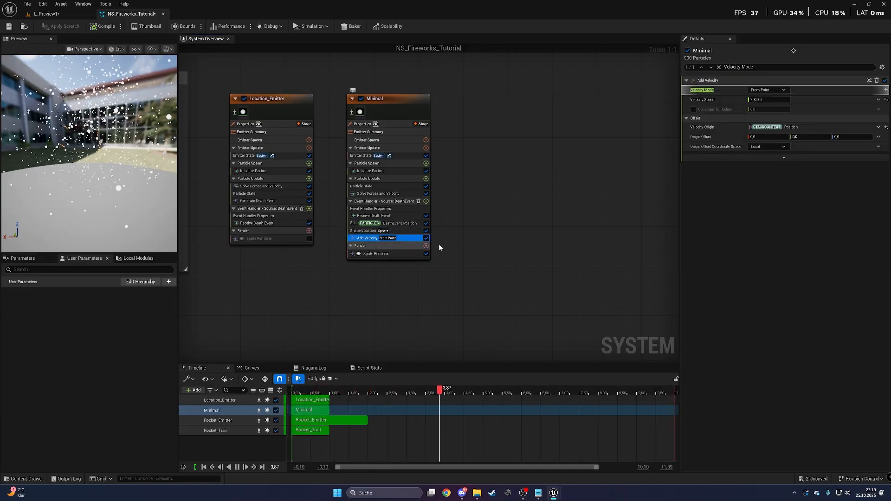
pyautogui.click(877, 127)
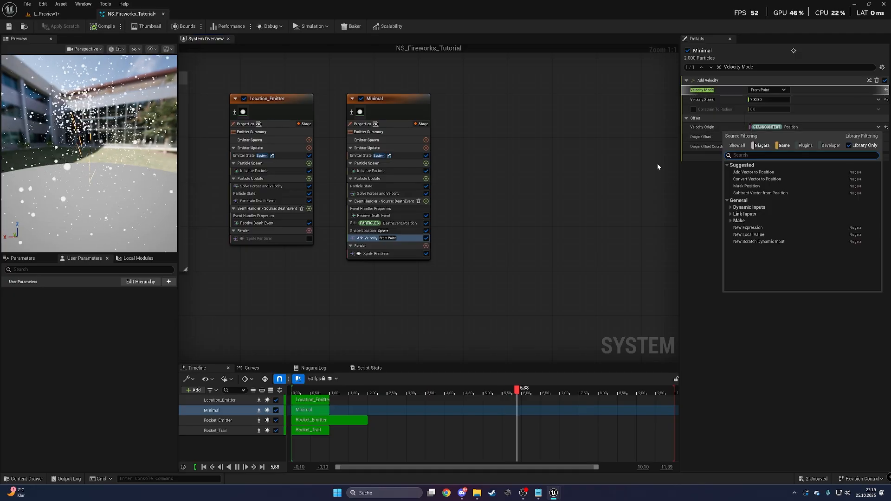
pyautogui.write('eathEvent')
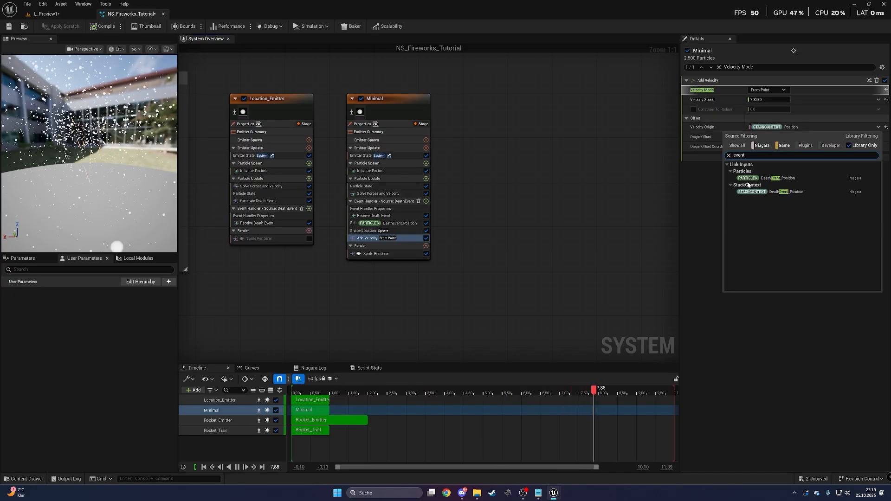
pyautogui.click(799, 177)
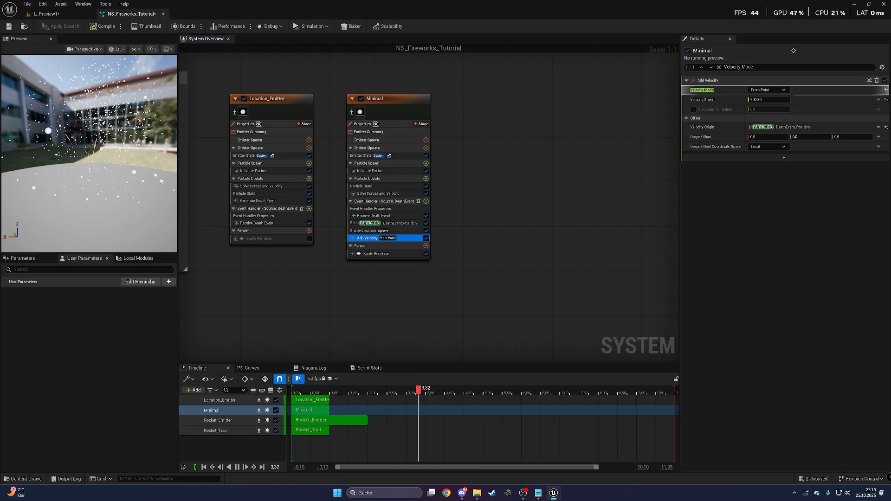
pyautogui.click(419, 225)
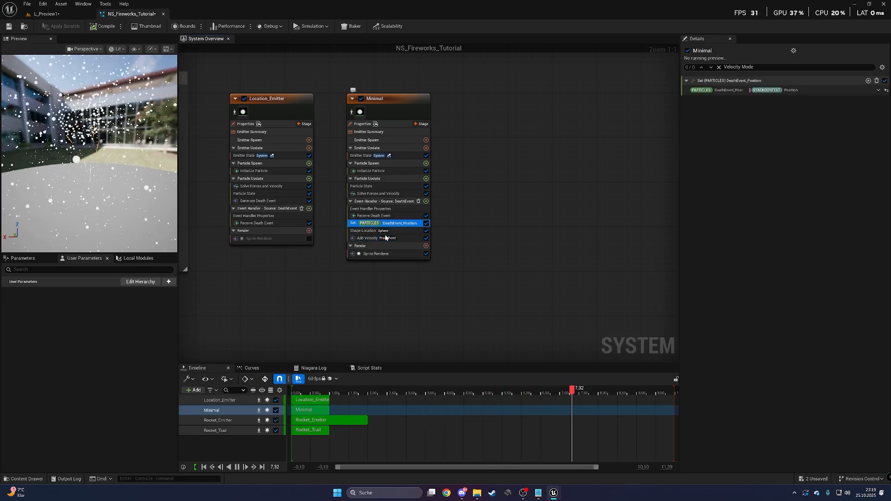
pyautogui.click(417, 237)
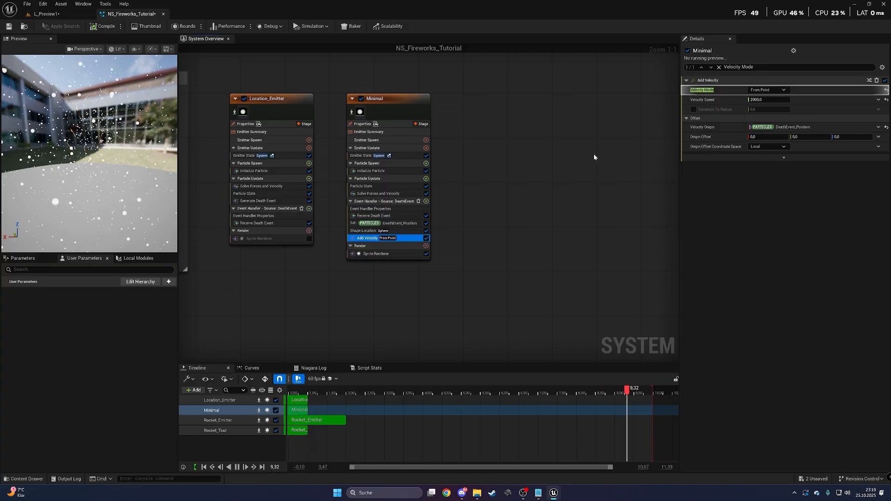
# Step: Move the start of the timeline's playback range to about 3.5 seconds and set the Minimal emitter's particle lifetime to 1
pyautogui.moveTo(292, 395); pyautogui.dragTo(425, 396)
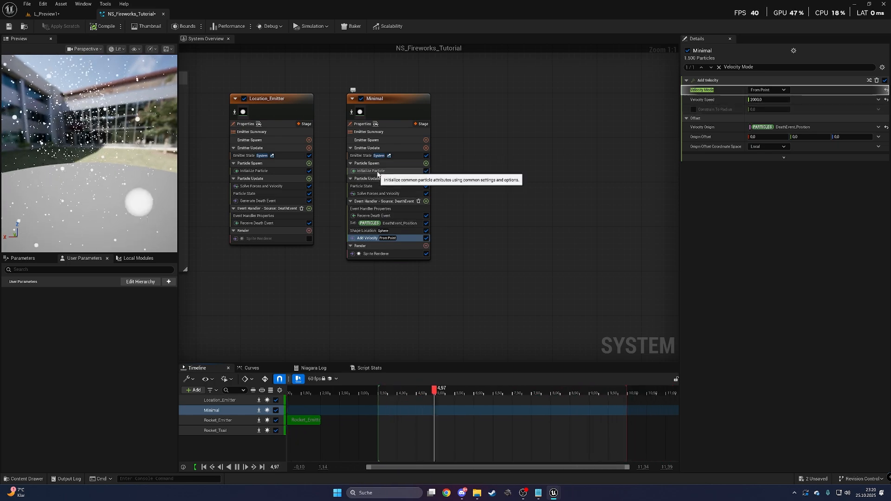
pyautogui.click(371, 171)
pyautogui.click(772, 118)
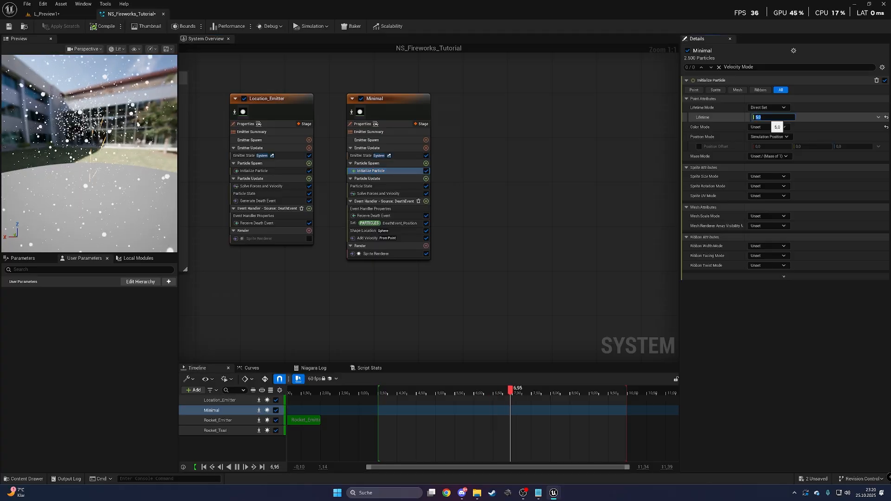
pyautogui.write('1')
pyautogui.press('Return')
pyautogui.write('0,5')
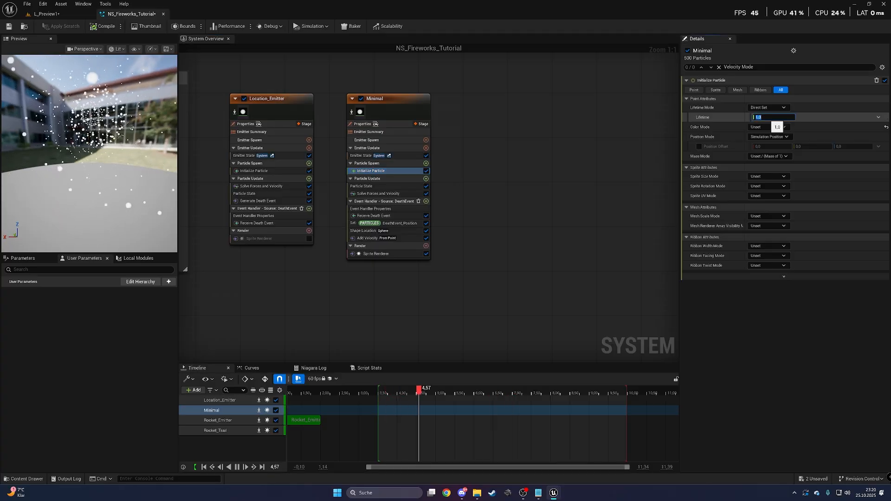
pyautogui.press('Return')
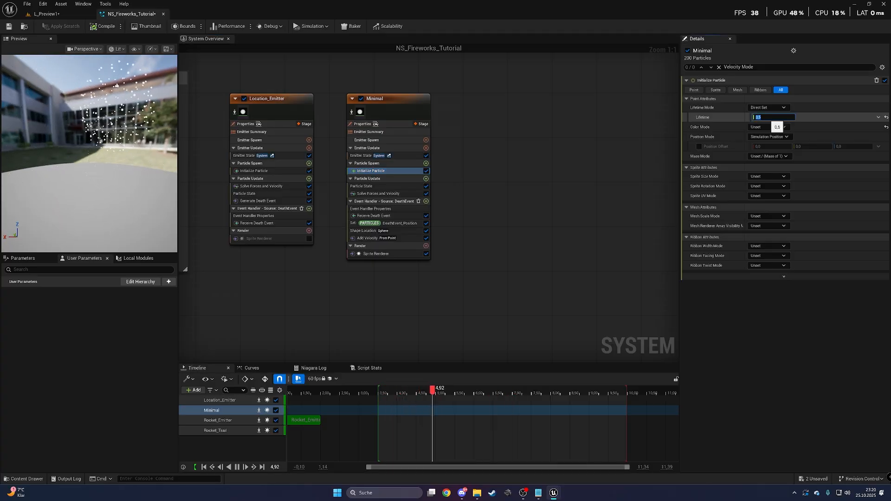
pyautogui.write('1')
pyautogui.press('Return')
# Step: Add Drag and Gravity Force modules to Minimal's Particle Update stage, with the gravity's Z value set to -200
pyautogui.write('dra')
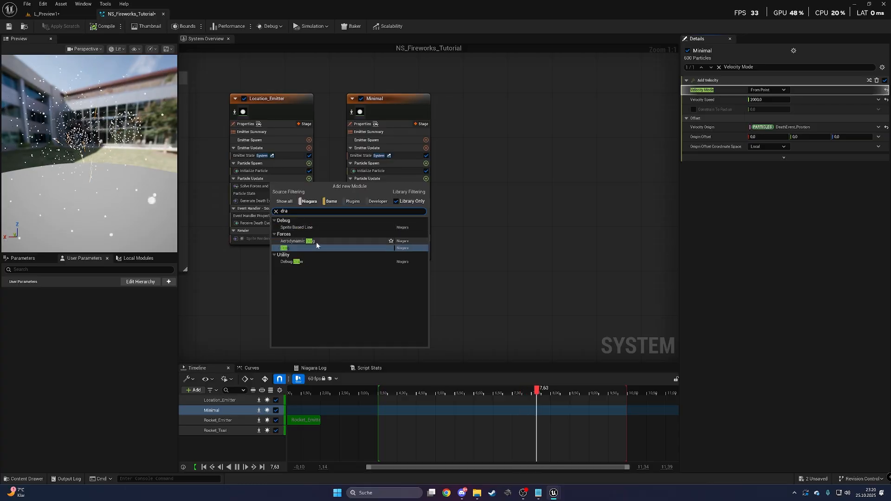
pyautogui.click(317, 247)
pyautogui.click(426, 179)
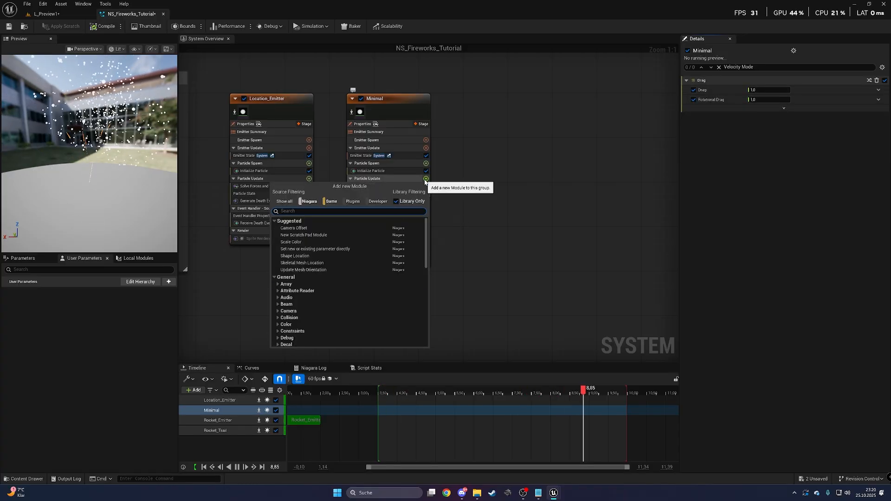
pyautogui.write('gravity')
pyautogui.click(344, 222)
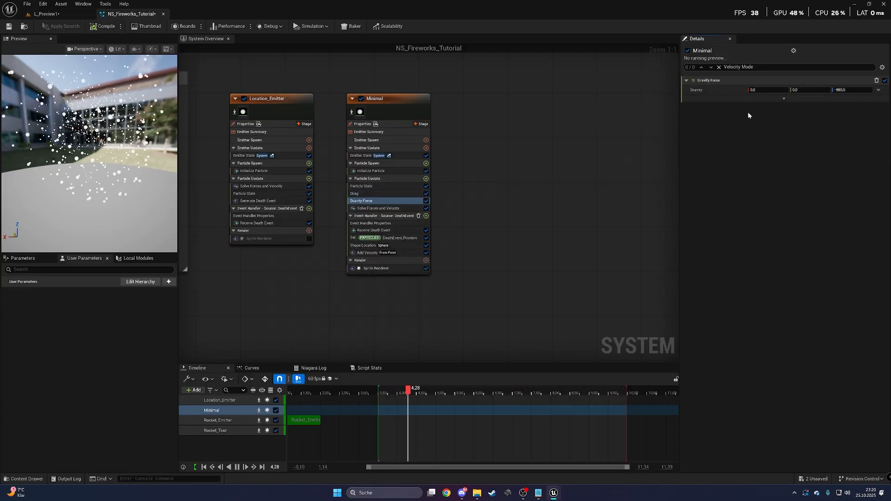
pyautogui.click(854, 90)
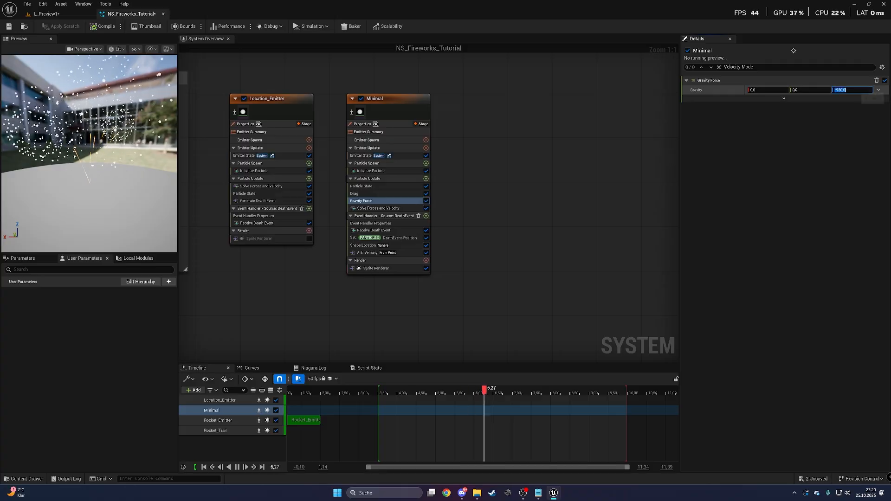
pyautogui.write('-200')
pyautogui.press('Return')
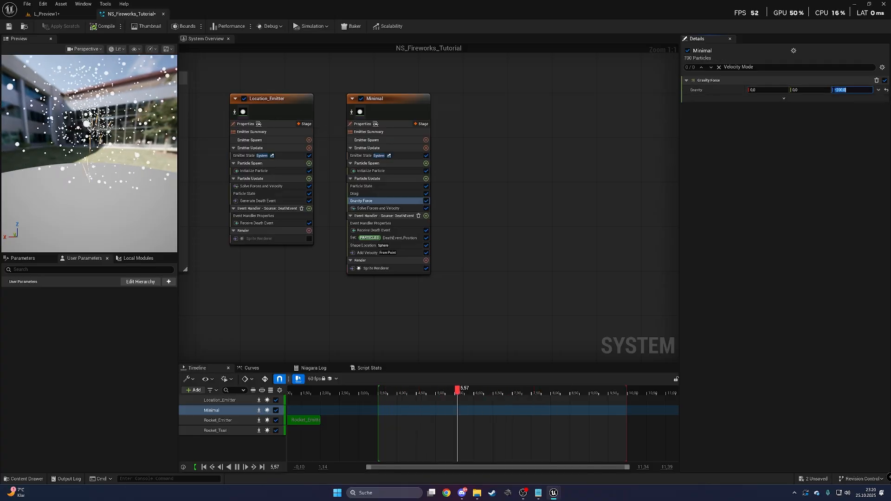
# Step: Add a Scale Color module to the Minimal emitter's Particle Update stage
pyautogui.click(99, 182)
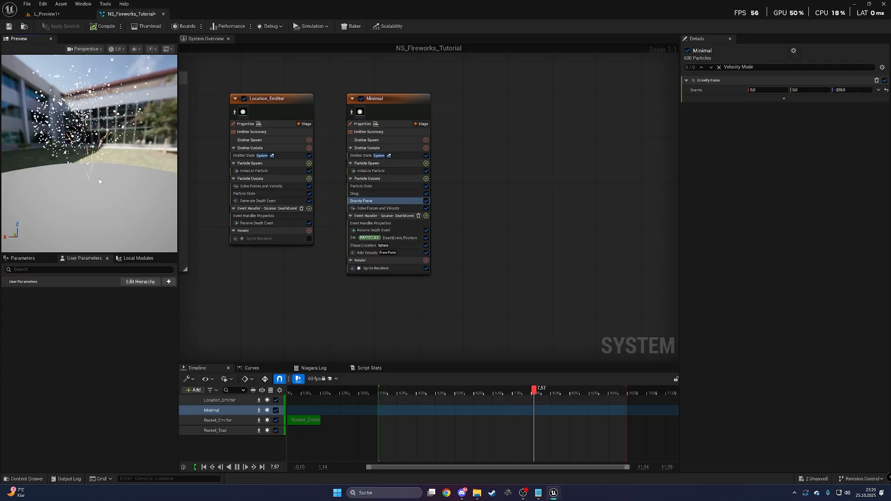
pyautogui.moveTo(99, 181); pyautogui.dragTo(131, 179)
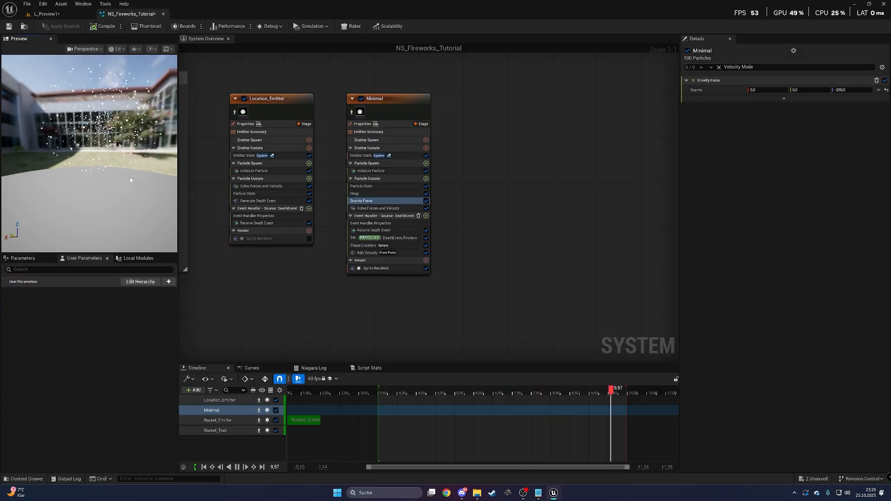
pyautogui.moveTo(111, 145); pyautogui.dragTo(94, 149)
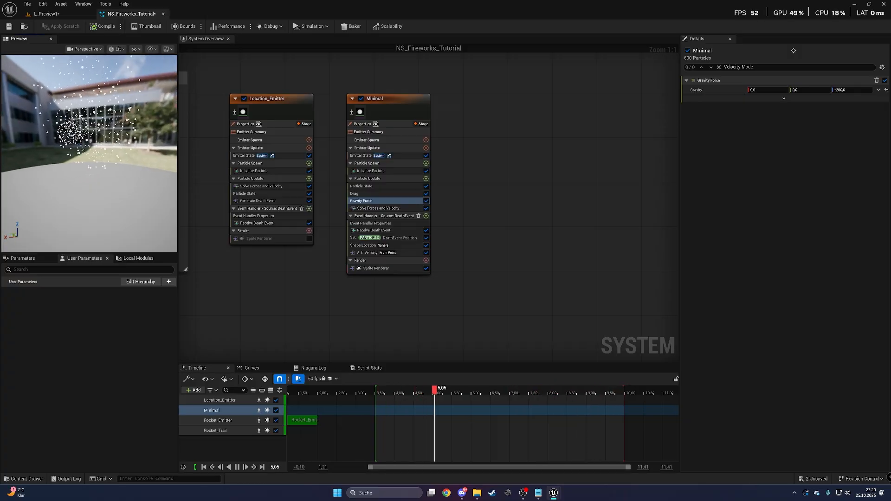
pyautogui.click(426, 179)
pyautogui.write('scale c')
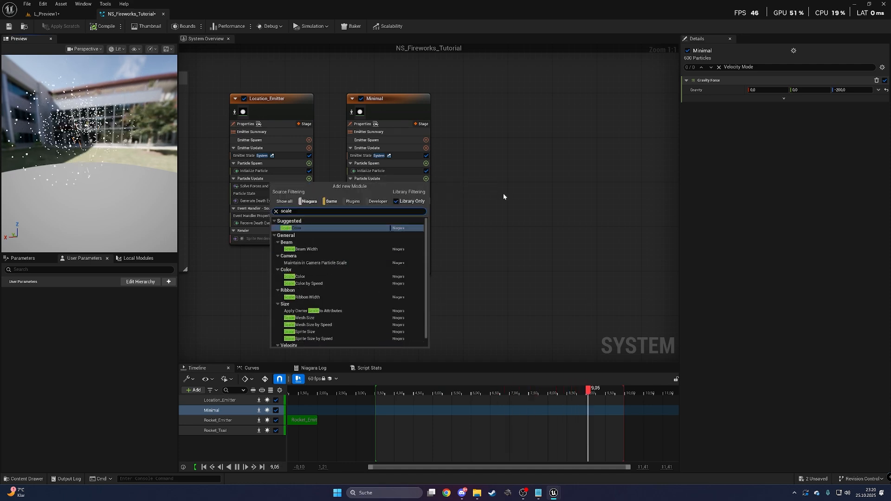
pyautogui.press('Return')
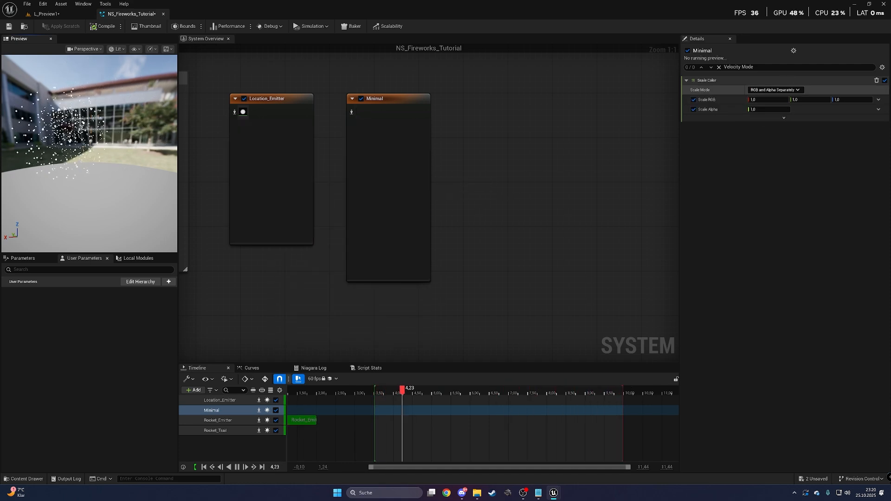
# Step: Drive the Scale Color module's Scale Alpha with Float from Curve and open the additional curve templates
pyautogui.click(877, 109)
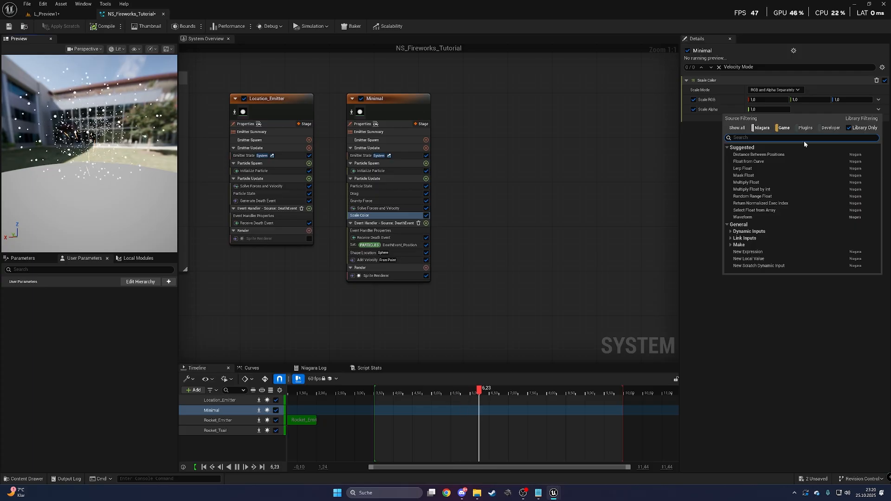
pyautogui.write('float')
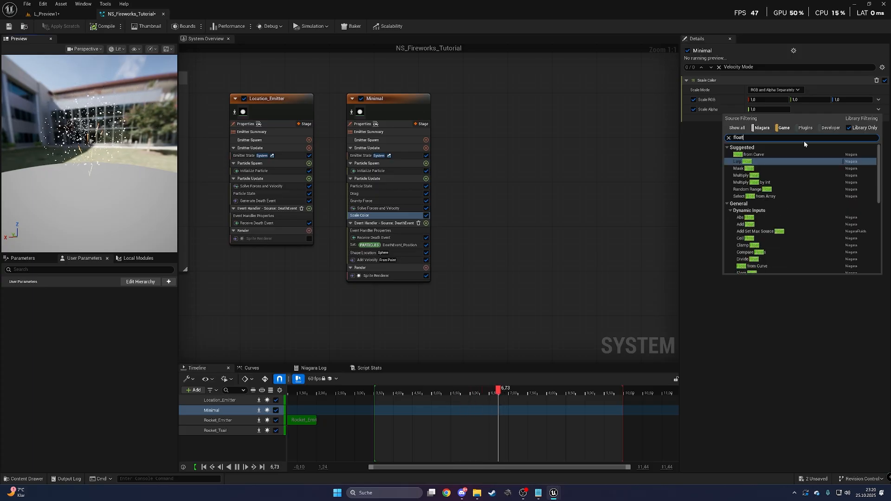
pyautogui.click(782, 155)
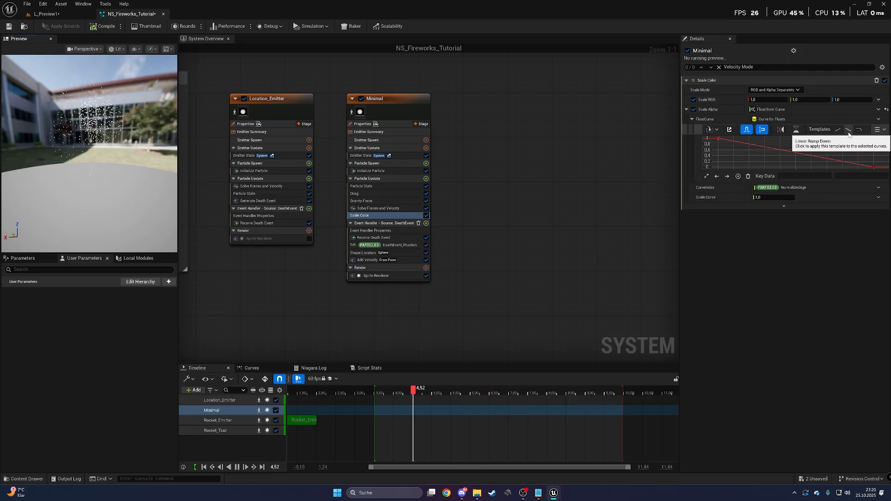
pyautogui.click(877, 131)
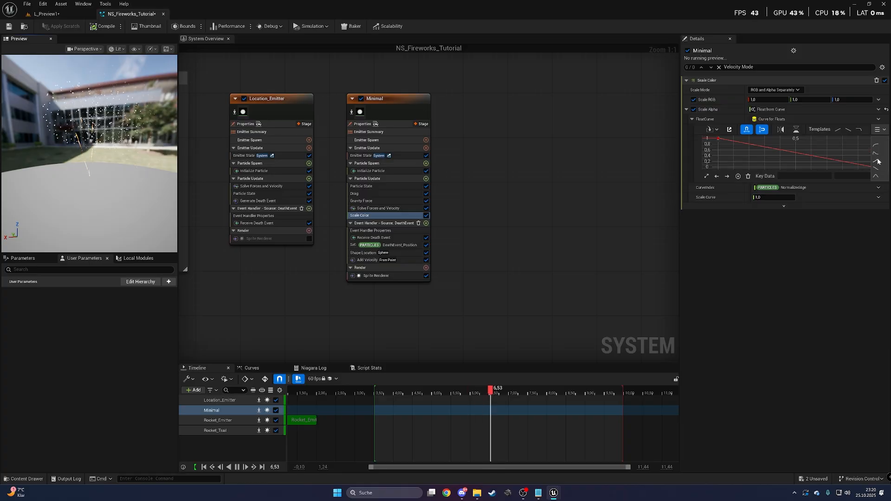
# Step: Apply a smooth falling curve template to the Scale Alpha curve in Minimal's Scale Color module and save all unsaved assets
pyautogui.click(876, 168)
pyautogui.click(843, 162)
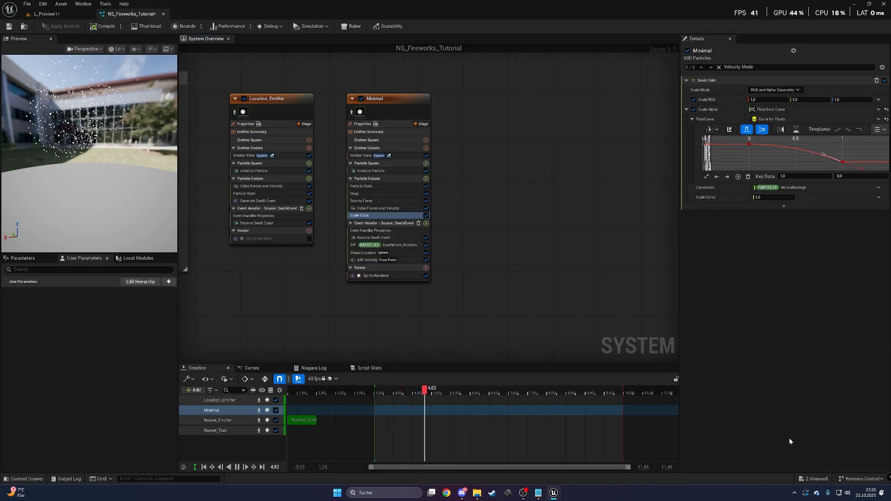
pyautogui.click(814, 479)
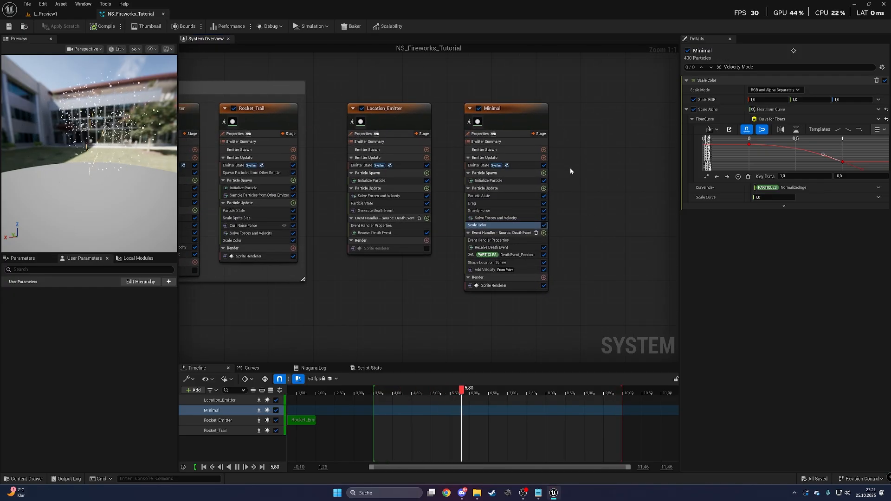
# Step: Add a Scale Sprite Size module to the Particle Update stage of the Minimal emitter
pyautogui.moveTo(570, 168); pyautogui.dragTo(485, 156, button='right')
pyautogui.click(459, 176)
pyautogui.write('scale spri')
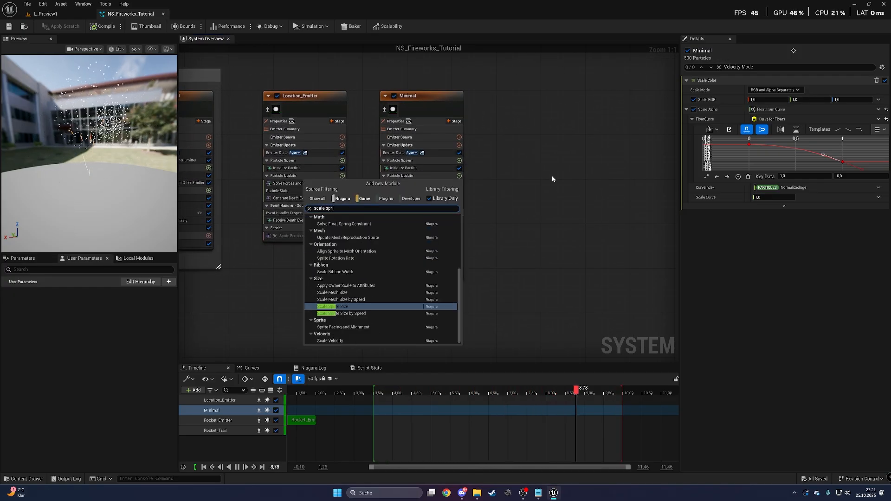
pyautogui.press('Return')
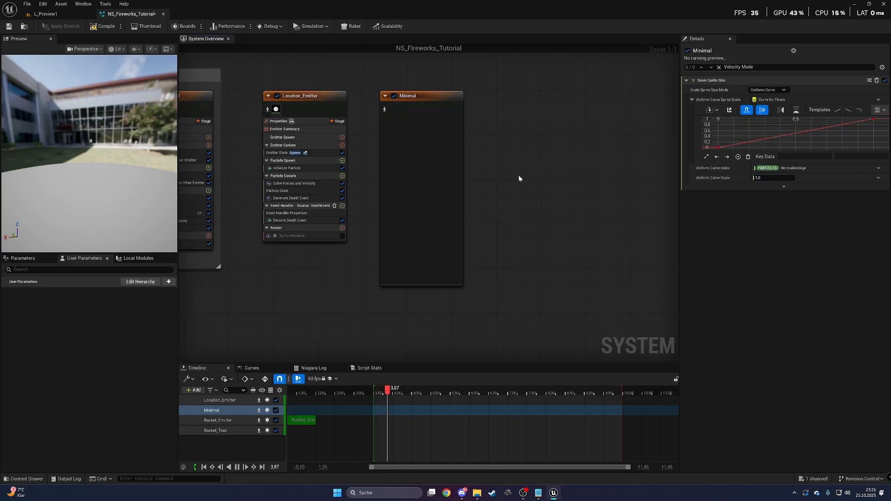
# Step: Set the Sprite Size Mode in Minimal's Initialize Particle module to Random Uniform
pyautogui.click(428, 168)
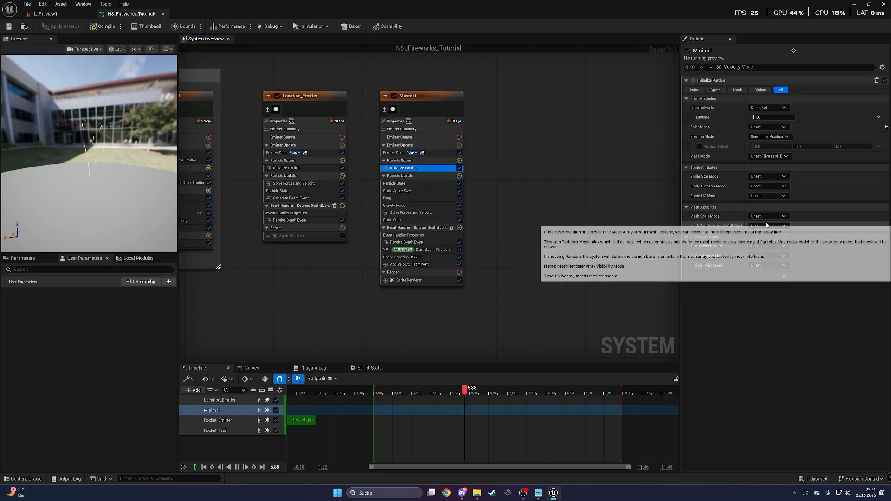
pyautogui.click(769, 177)
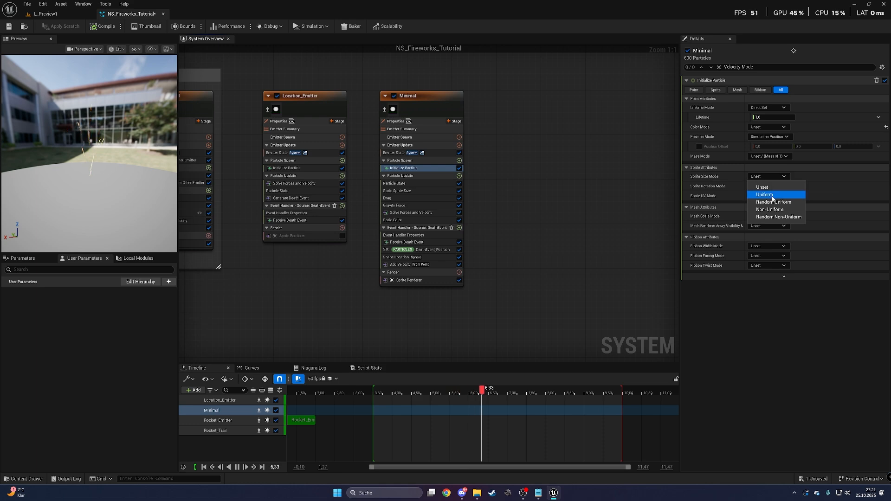
pyautogui.click(772, 188)
pyautogui.click(773, 187)
pyautogui.click(774, 177)
pyautogui.click(772, 194)
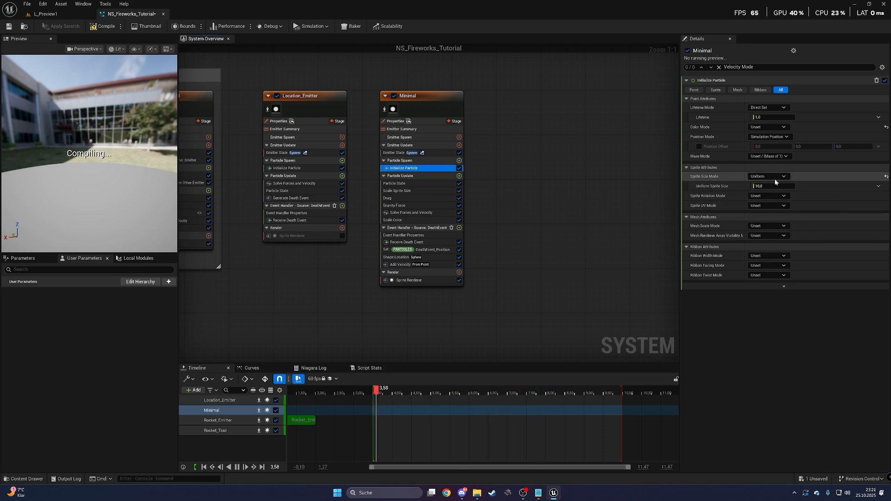
pyautogui.click(775, 178)
pyautogui.click(774, 202)
# Step: Disable Minimal's Scale Sprite Size module and set the Uniform Sprite Size minimum to 40 and maximum to 50
pyautogui.click(774, 186)
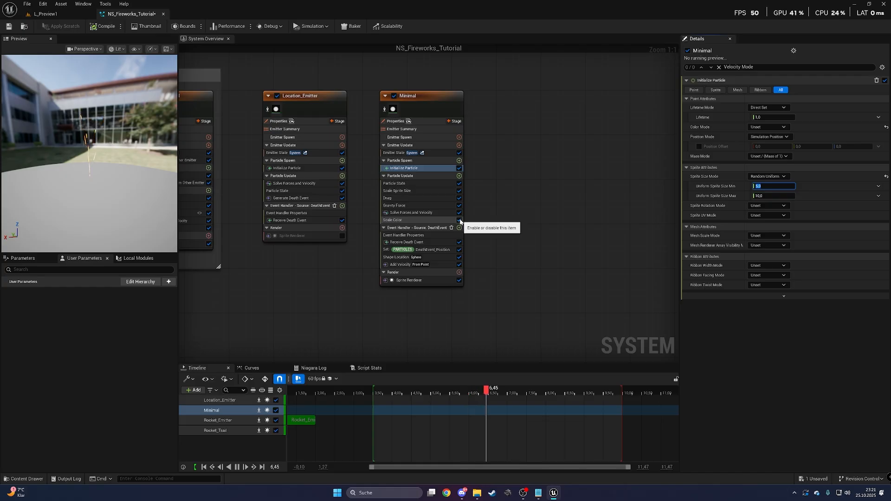
pyautogui.click(460, 191)
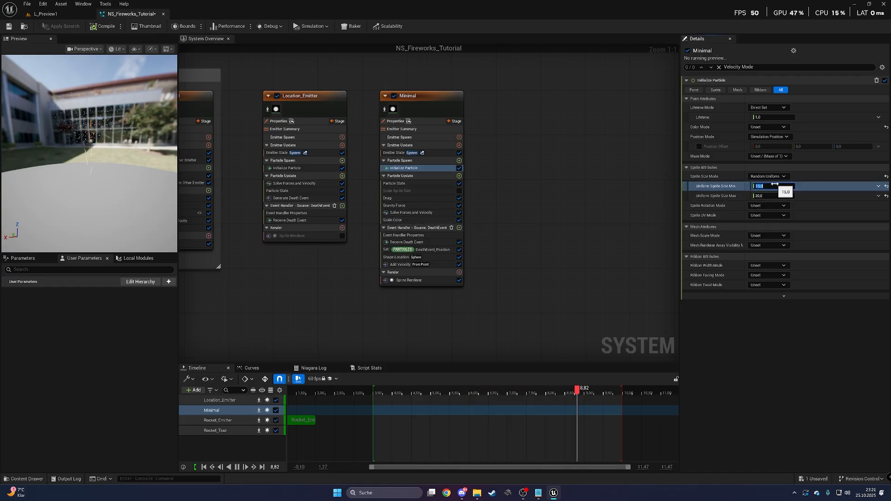
pyautogui.write('50')
pyautogui.press('Return')
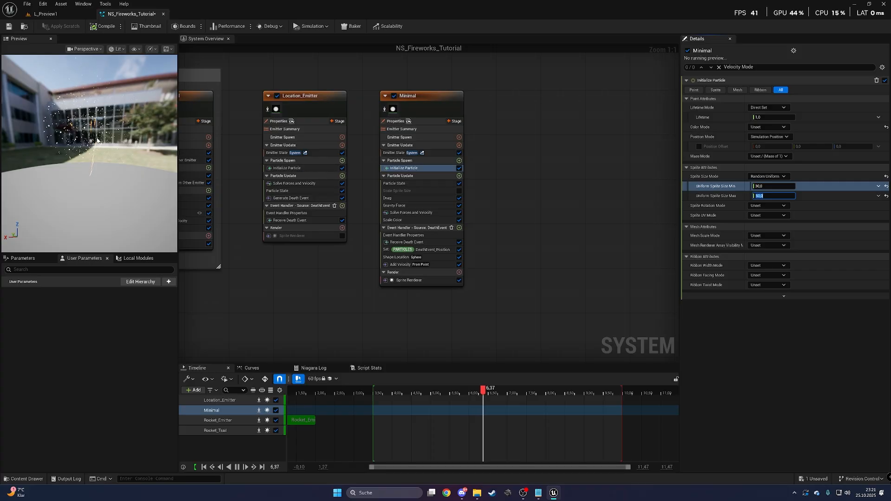
pyautogui.click(776, 187)
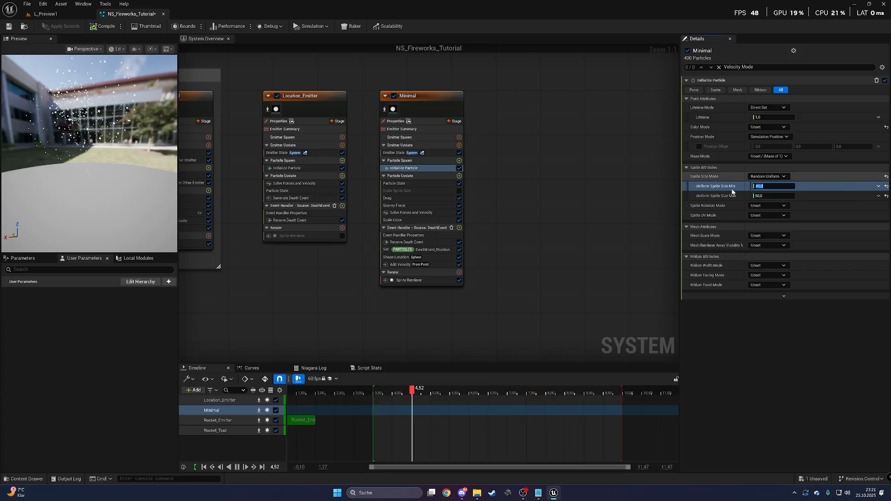
# Step: Examine the size of the explosion particles from a distance in the L_Preview1 level
pyautogui.click(44, 15)
pyautogui.press('s')
pyautogui.moveTo(279, 185); pyautogui.dragTo(288, 218, button='right')
pyautogui.press('e')
pyautogui.press('e')
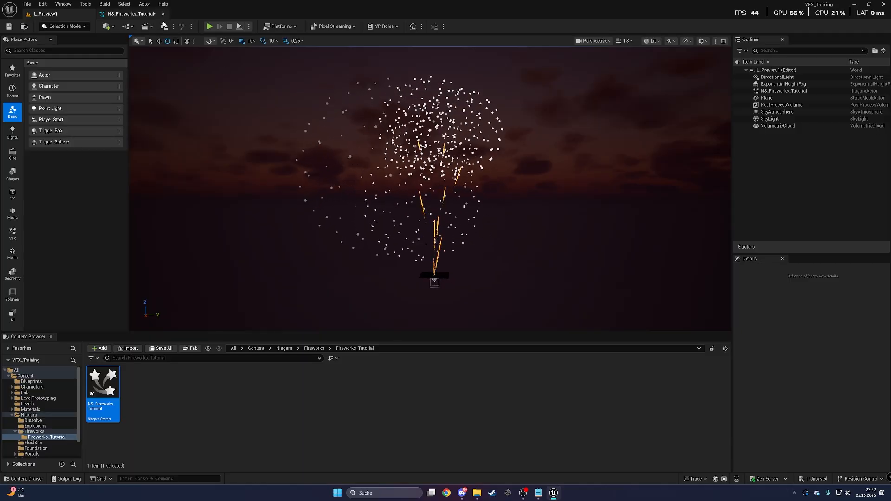
# Step: Set Minimal's Uniform Sprite Size minimum to 30 in NS_Fireworks_Tutorial and check the fireworks in L_Preview1
pyautogui.click(126, 13)
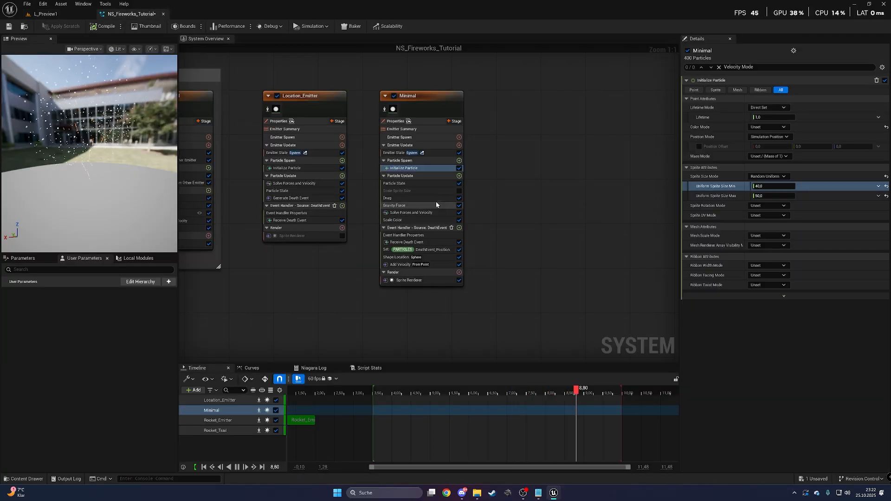
pyautogui.click(772, 186)
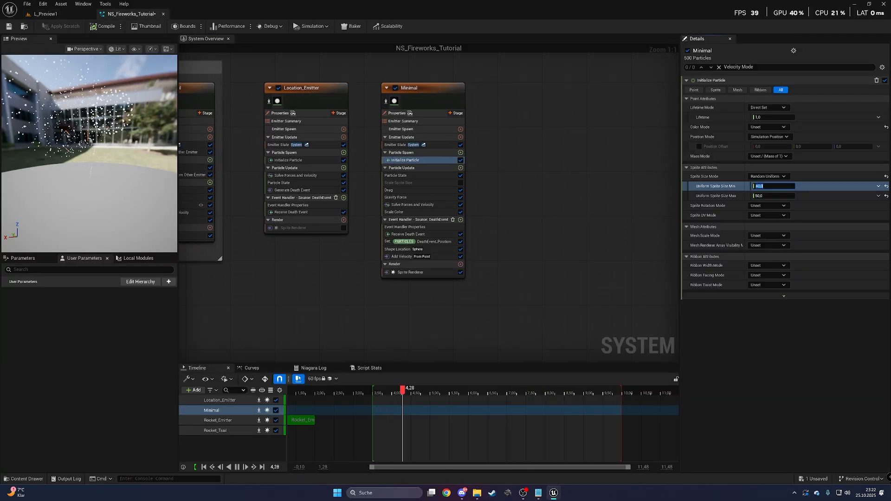
pyautogui.click(65, 14)
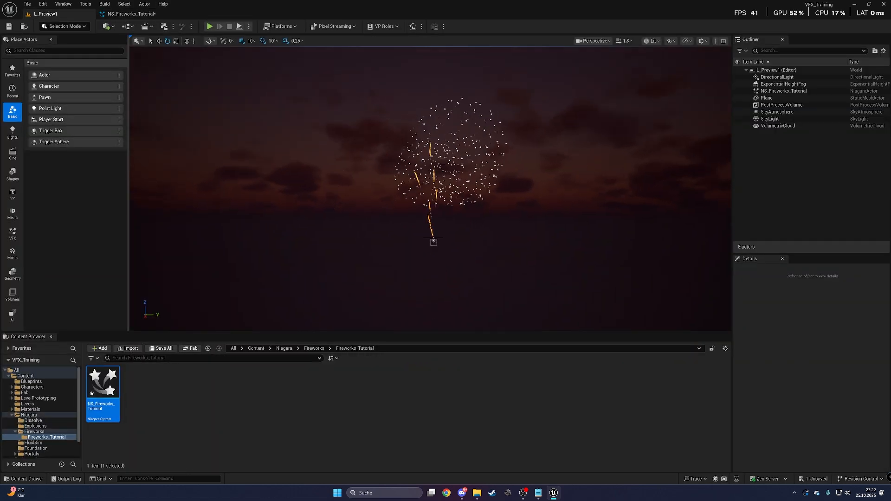
# Step: Re-enable Minimal's Scale Sprite Size module with a smooth falling size curve and check the effect in L_Preview1
pyautogui.click(128, 13)
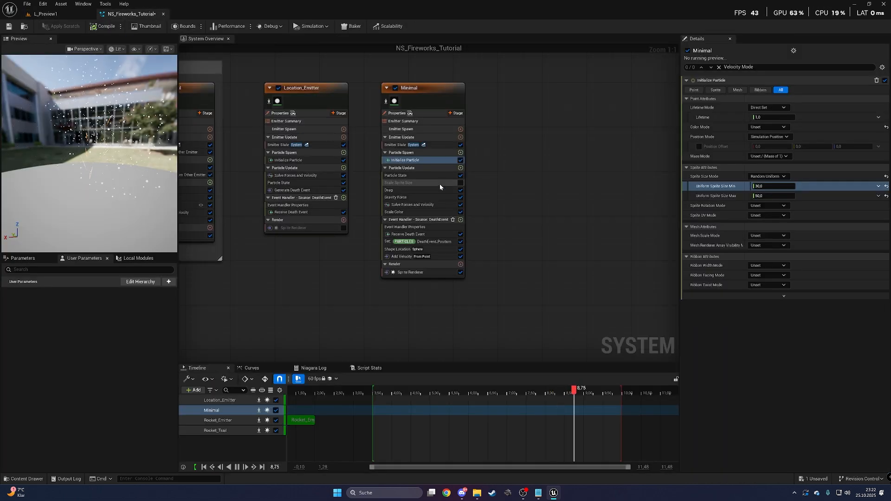
pyautogui.click(459, 183)
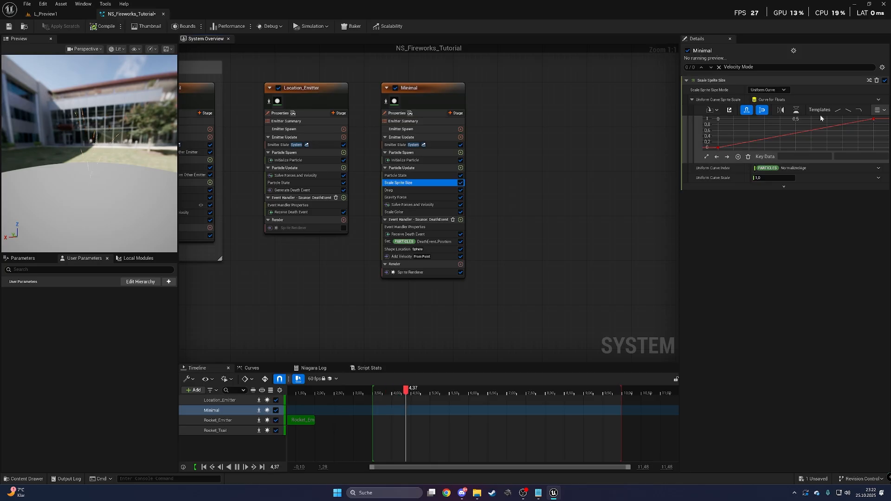
pyautogui.hotkey('ctrl', 'z')
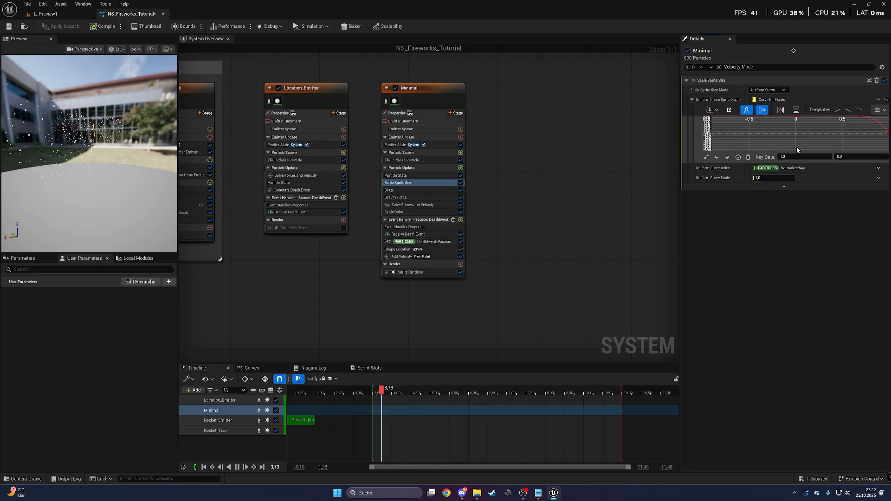
pyautogui.scroll(-2, 796, 126)
pyautogui.moveTo(806, 138); pyautogui.dragTo(832, 133, button='right')
pyautogui.click(45, 14)
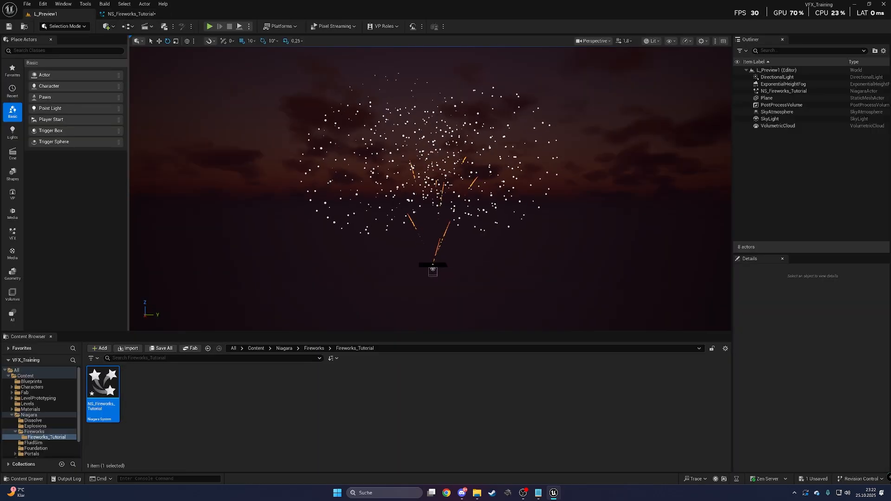
pyautogui.click(140, 15)
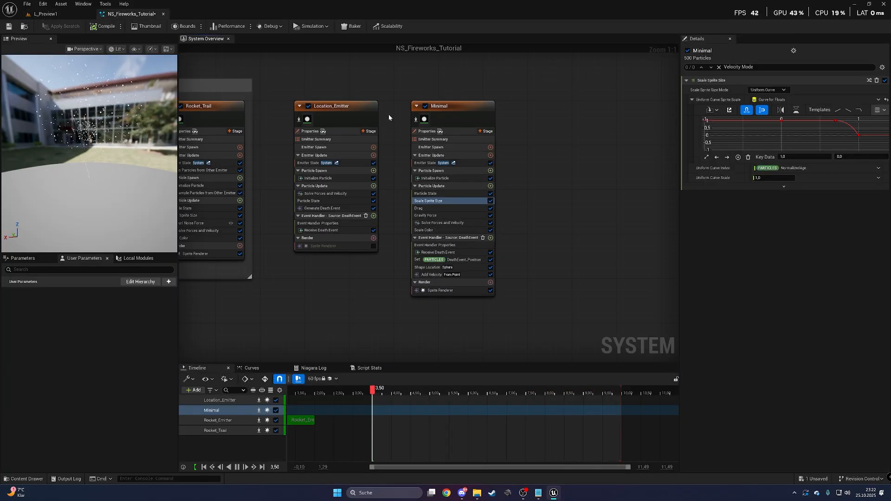
# Step: Set the Color Mode in Minimal's Initialize Particle module to Random Range
pyautogui.click(375, 111)
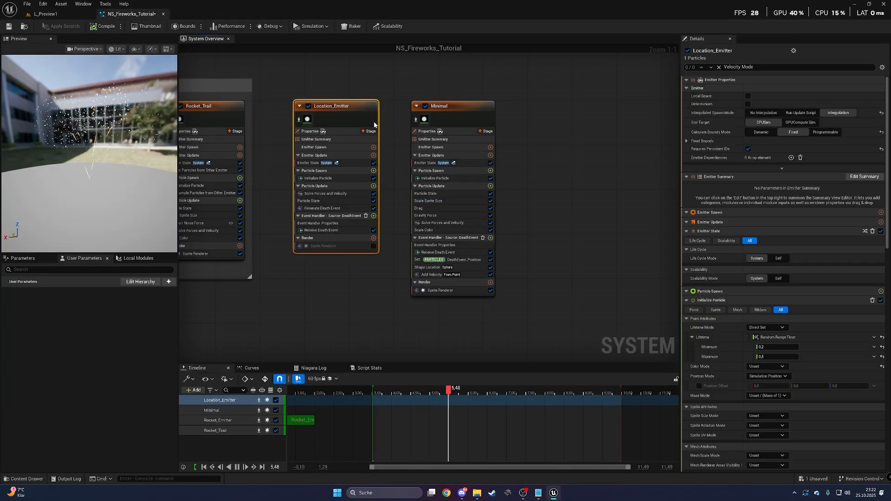
pyautogui.click(449, 117)
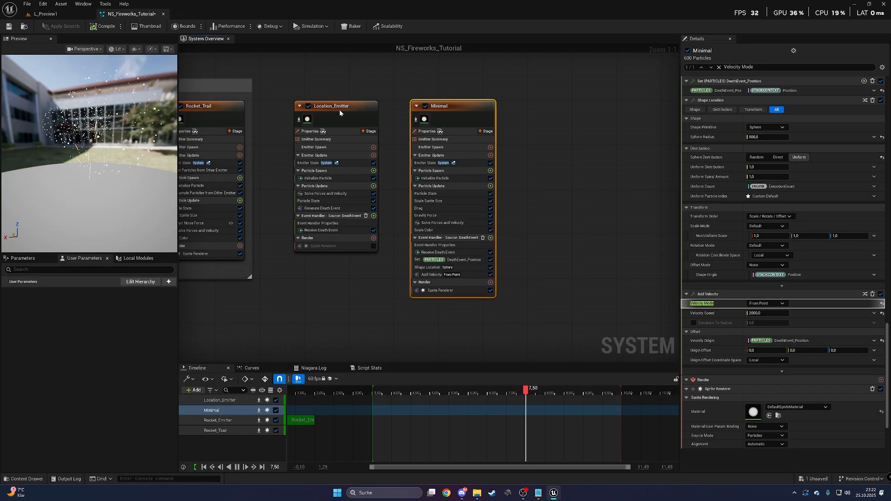
pyautogui.moveTo(545, 188); pyautogui.dragTo(515, 182, button='right')
pyautogui.click(420, 172)
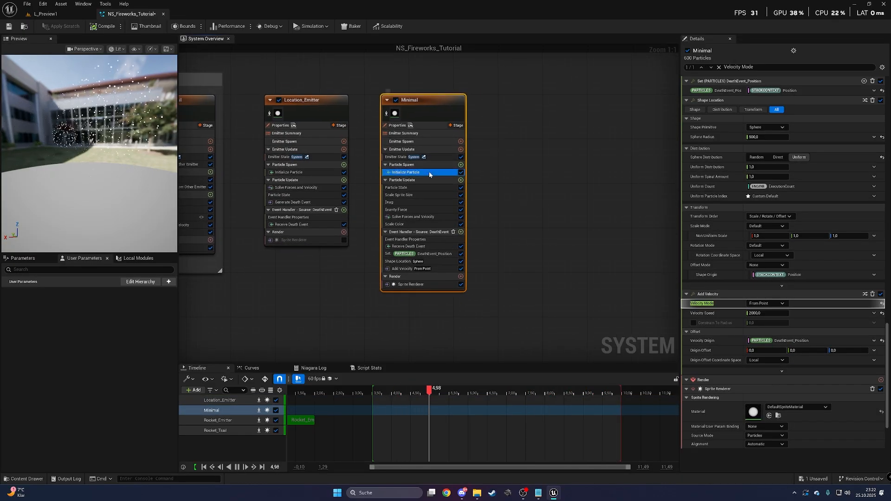
pyautogui.click(756, 127)
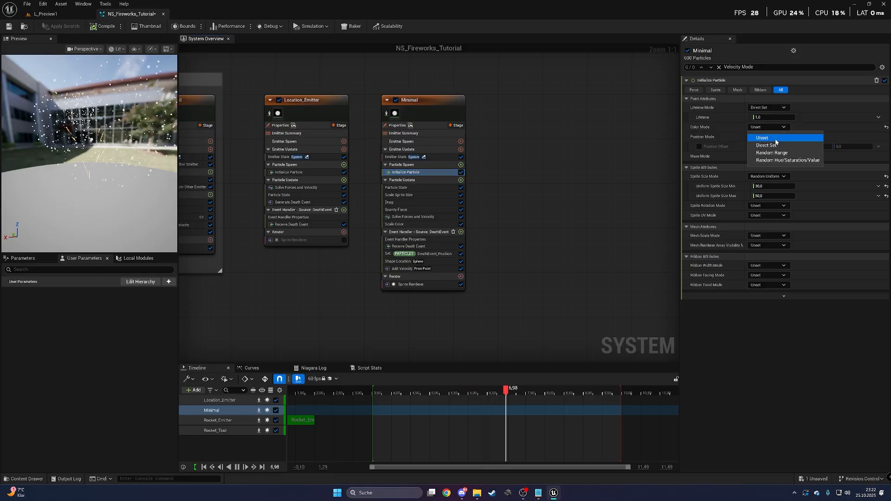
pyautogui.click(775, 138)
pyautogui.click(779, 128)
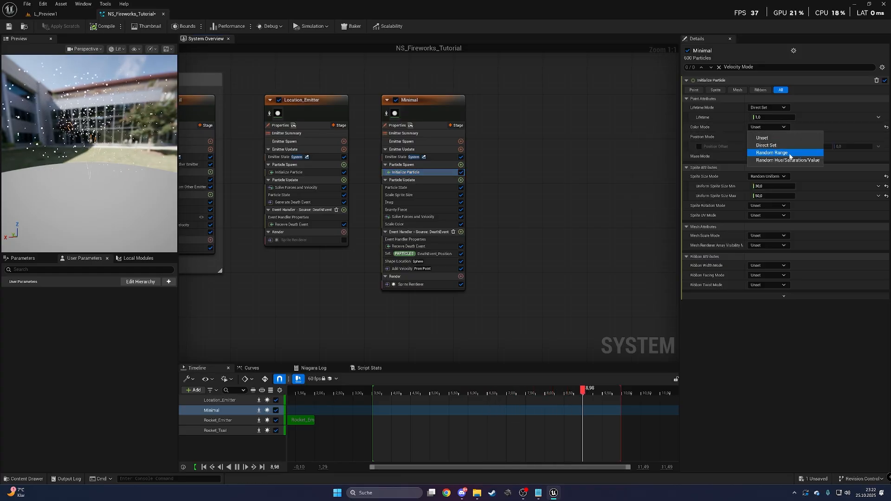
pyautogui.click(792, 153)
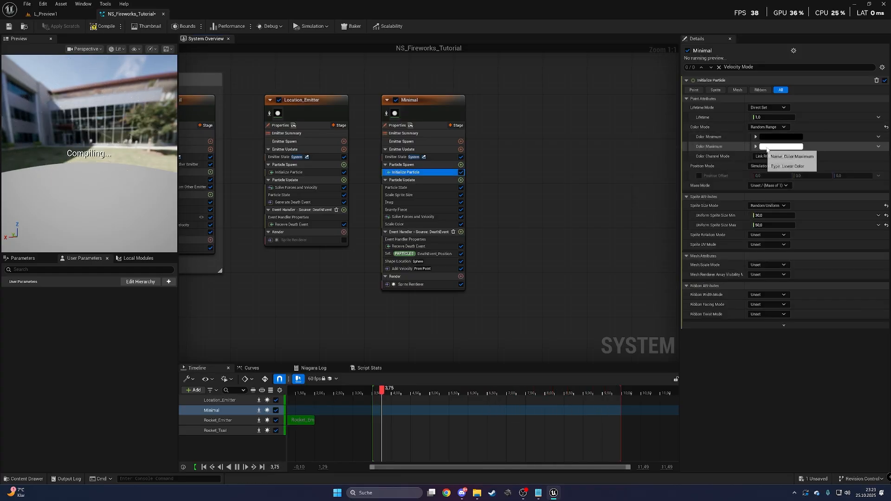
# Step: Set Minimal's Color Minimum to blue and Color Maximum to orange FFAF00FF, and inspect the particles in the preview
pyautogui.click(782, 137)
pyautogui.click(727, 305)
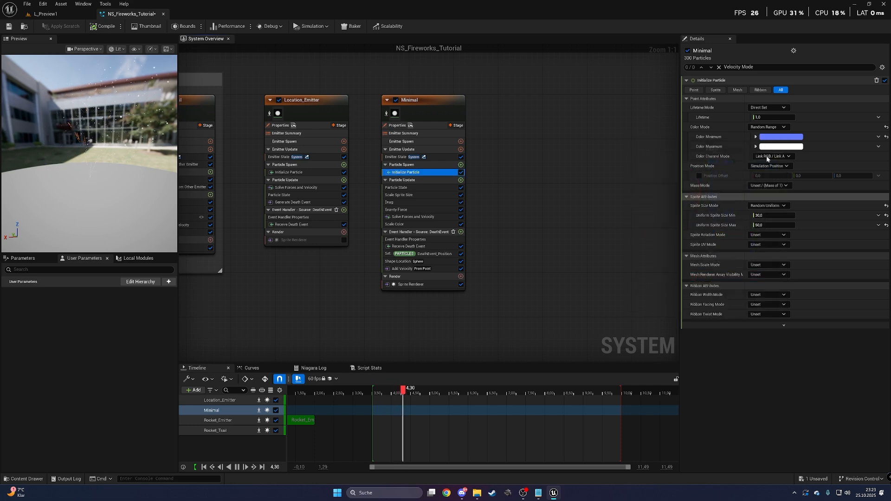
pyautogui.click(782, 146)
pyautogui.click(697, 289)
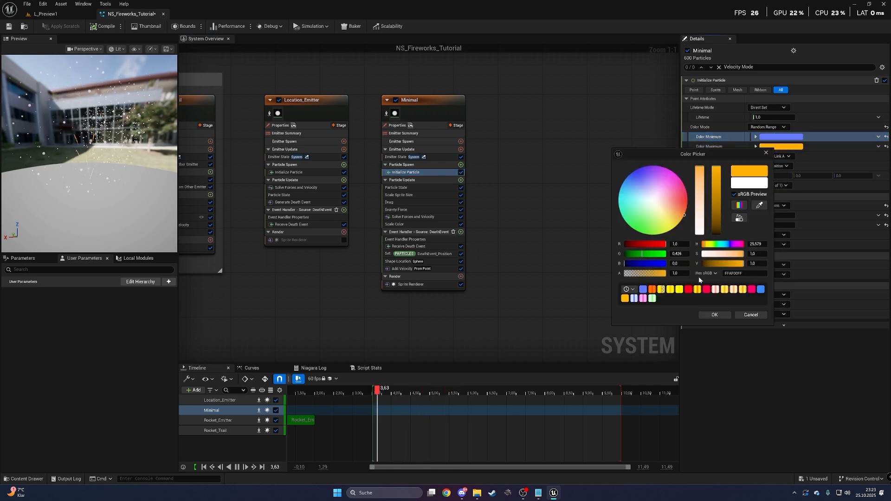
pyautogui.click(715, 315)
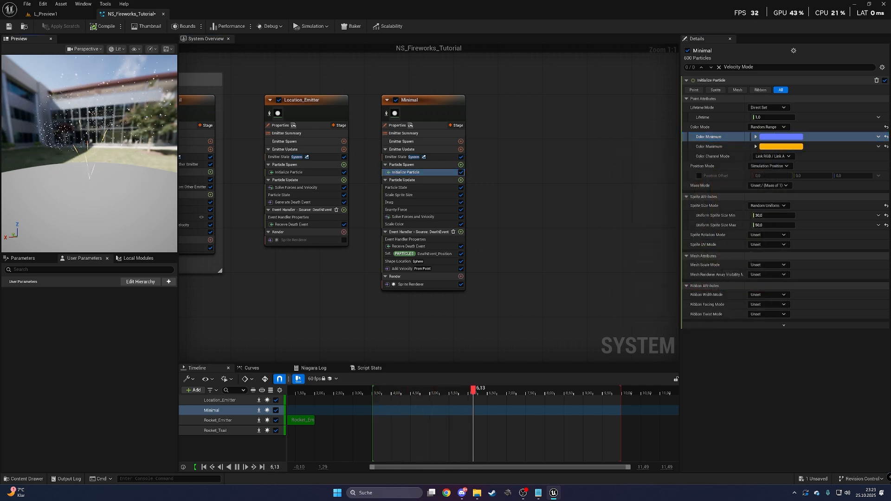
pyautogui.moveTo(89, 153)
pyautogui.mouseDown()
pyautogui.moveTo(107, 156)
pyautogui.moveTo(93, 169)
pyautogui.moveTo(88, 162)
pyautogui.mouseUp()
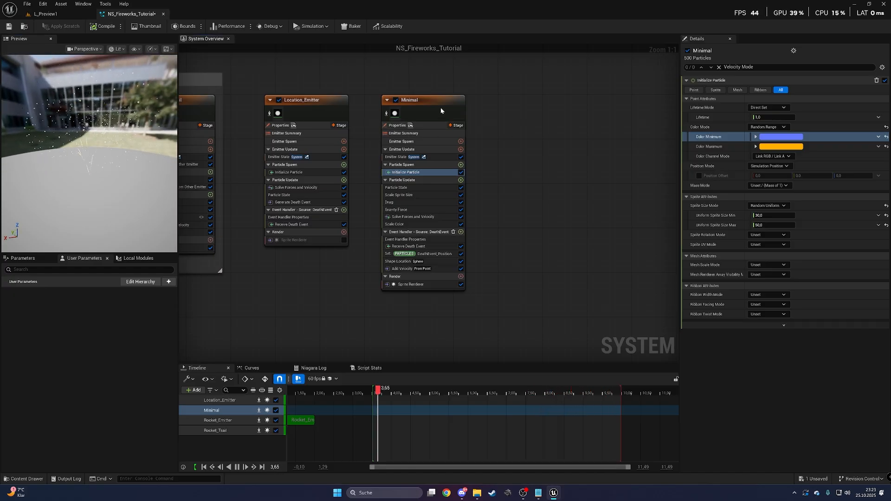
# Step: Reset the Color Mode in Minimal's Initialize Particle module to its default
pyautogui.click(441, 107)
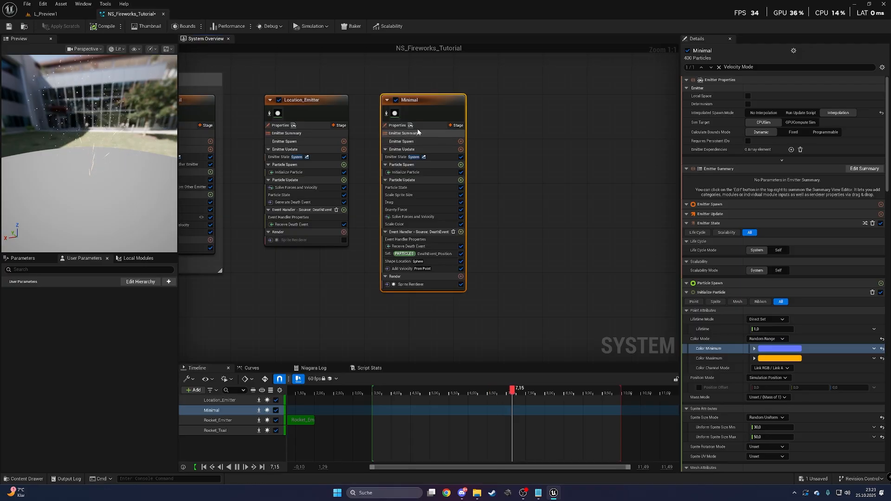
pyautogui.moveTo(424, 104); pyautogui.dragTo(423, 104)
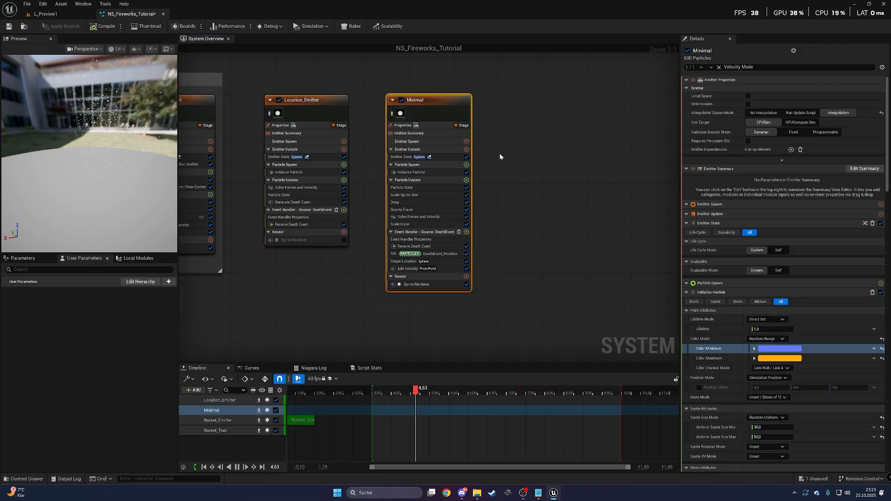
pyautogui.click(421, 173)
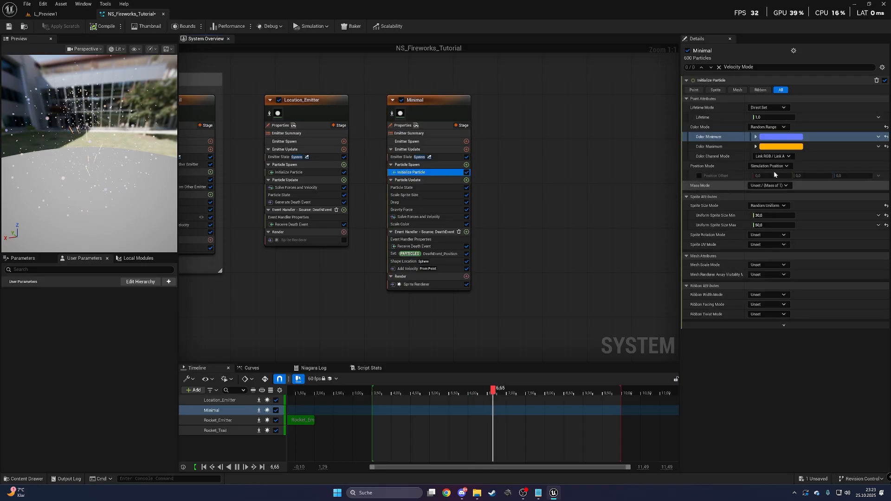
pyautogui.click(886, 127)
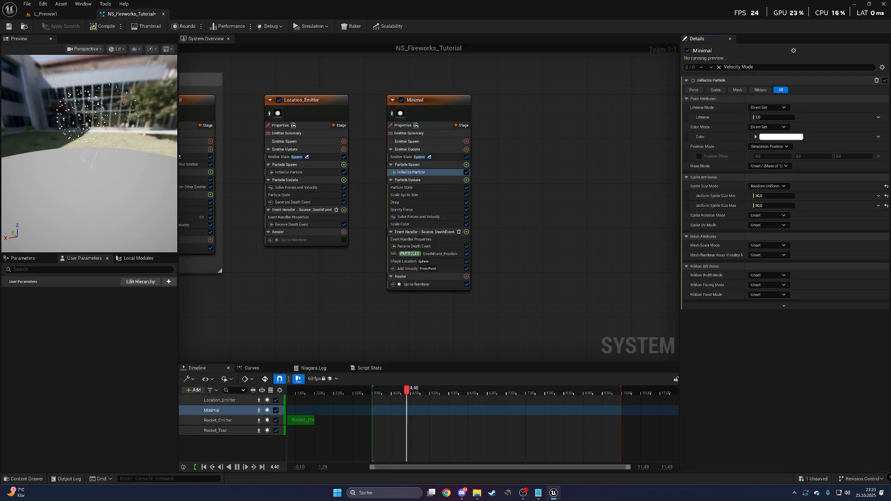
# Step: Set the Color Mode in Location_Emitter's Initialize Particle module to Direct Set
pyautogui.moveTo(337, 195); pyautogui.dragTo(398, 197, button='right')
pyautogui.click(384, 176)
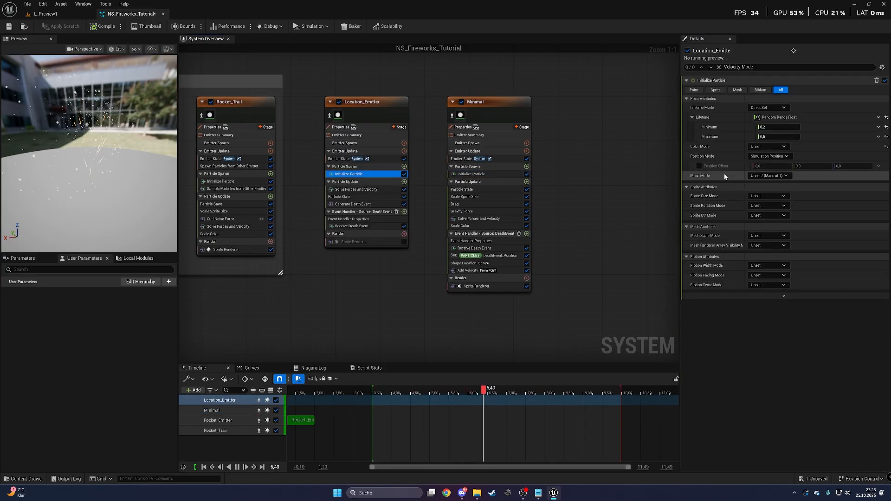
pyautogui.moveTo(369, 90); pyautogui.dragTo(383, 89, button='right')
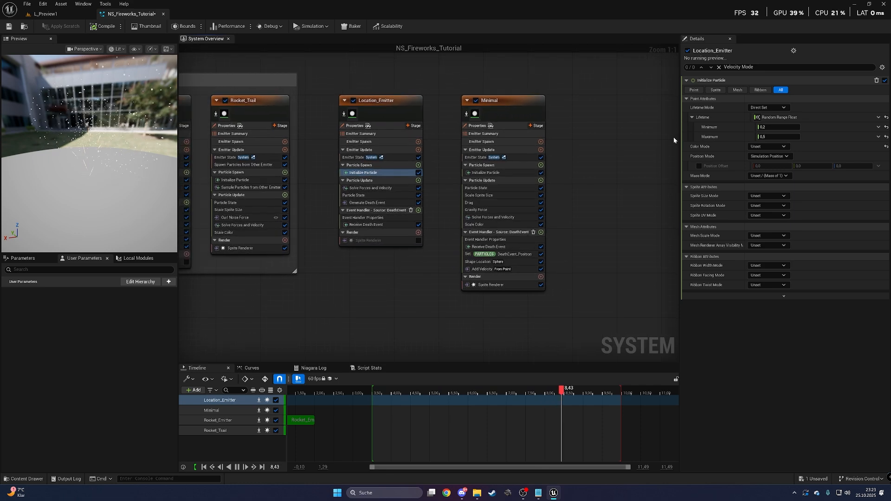
pyautogui.click(768, 146)
pyautogui.click(787, 166)
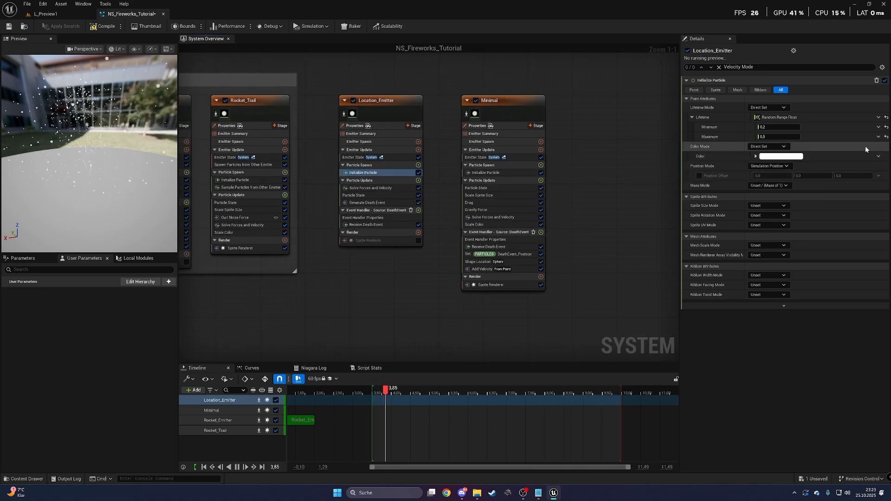
pyautogui.click(878, 157)
pyautogui.write('rand')
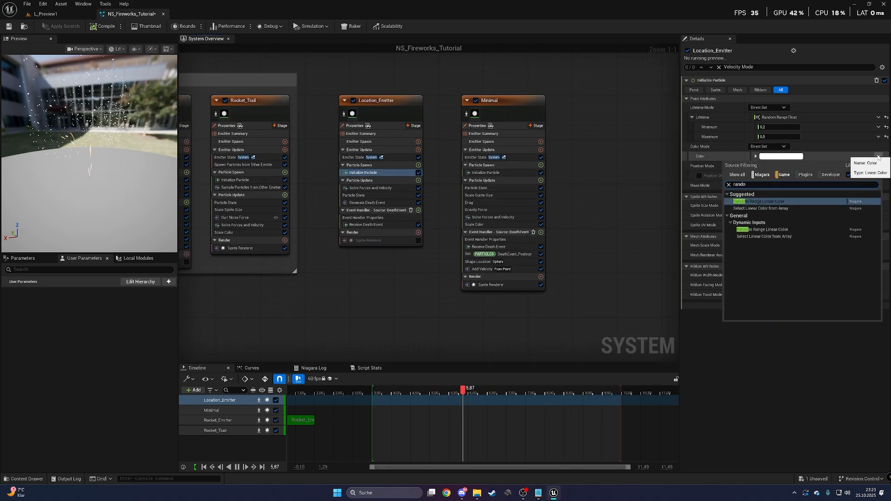
pyautogui.write('o')
pyautogui.press('Return')
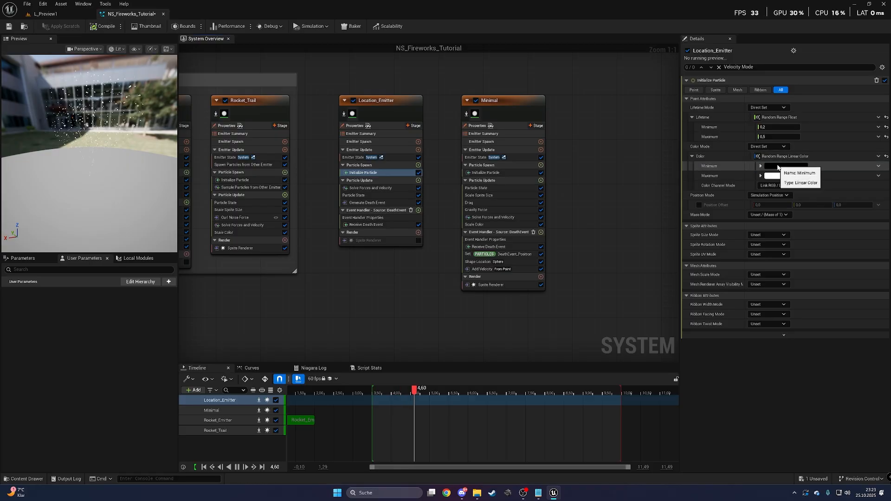
pyautogui.click(886, 156)
# Step: Drive Location_Emitter's particle Color with Select Linear Color from Array and set its Array Sampling Mode to Random
pyautogui.click(879, 156)
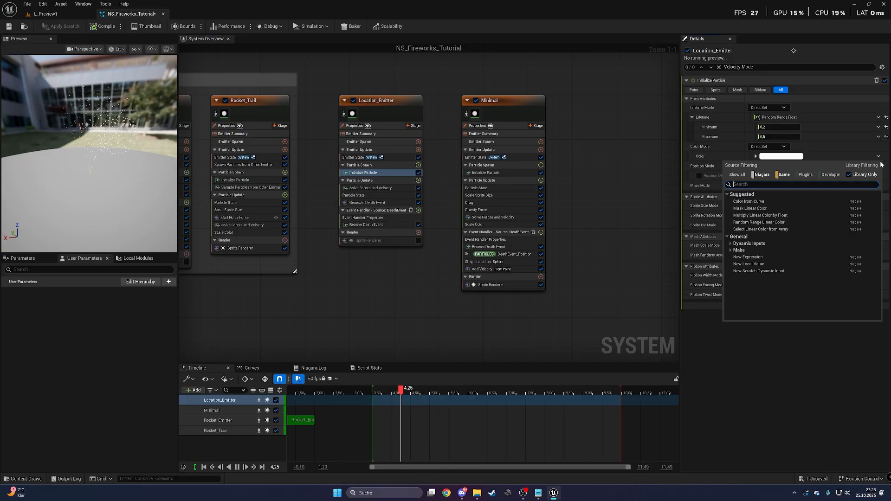
pyautogui.write('array')
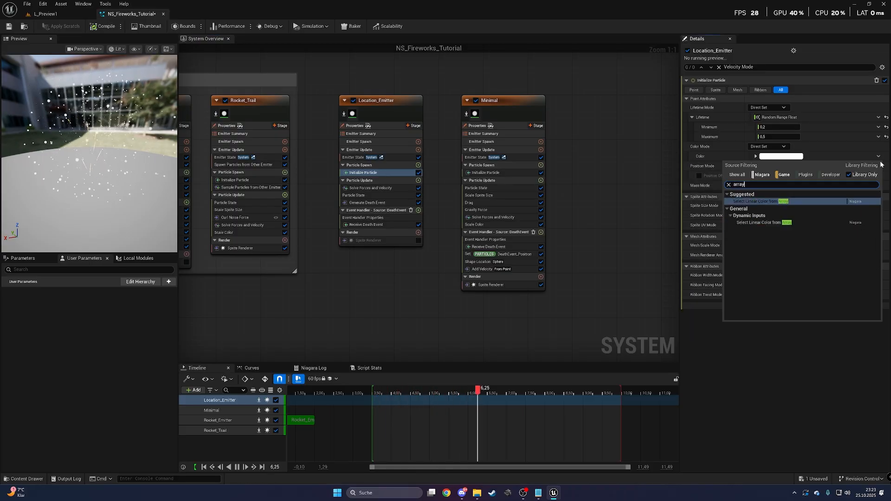
pyautogui.click(797, 201)
pyautogui.click(779, 166)
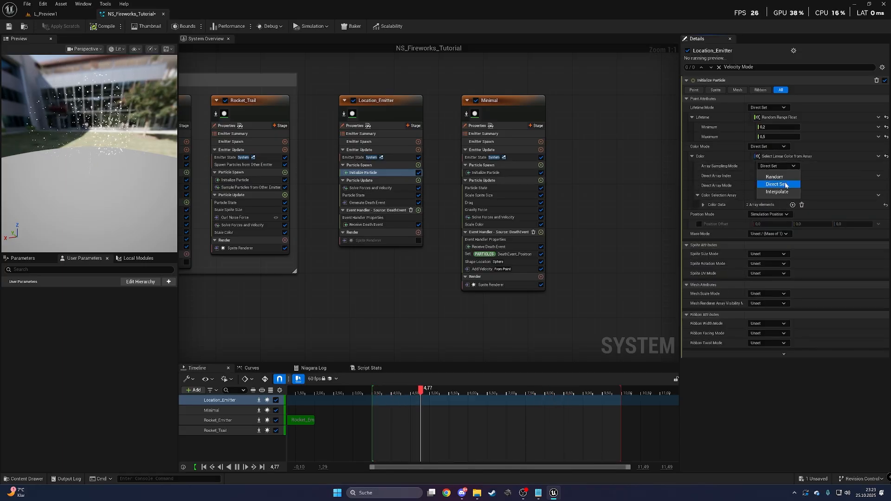
pyautogui.click(788, 179)
# Step: Add a third element to Location_Emitter's Color Data array and set the first colour to cyan 00D6FFFF with a Value of 10
pyautogui.click(703, 185)
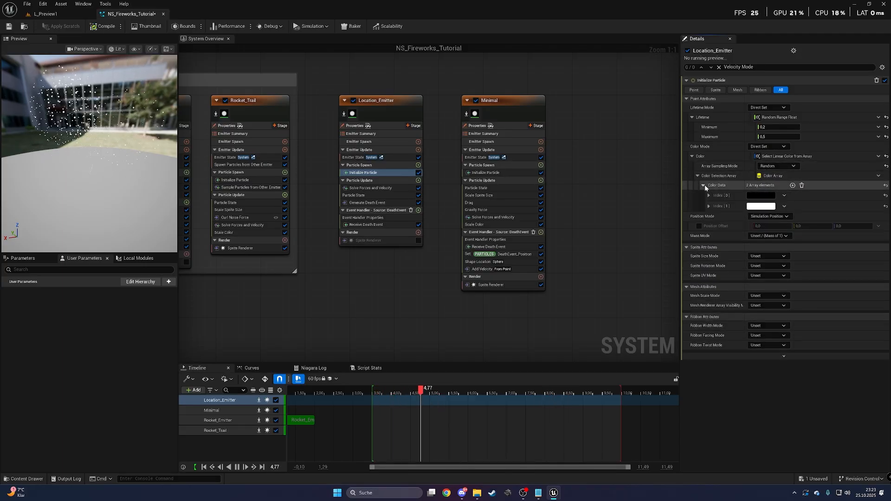
pyautogui.click(793, 186)
pyautogui.click(760, 196)
pyautogui.click(621, 228)
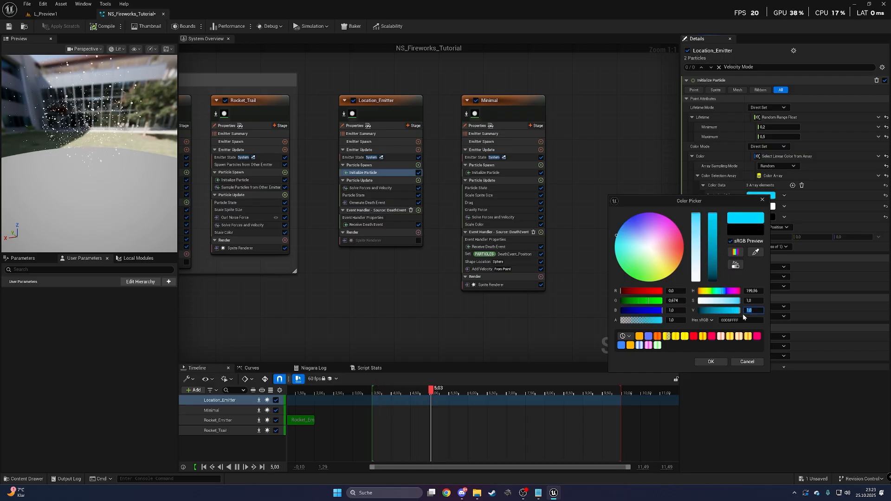
pyautogui.write('10')
pyautogui.press('Return')
# Step: Set the array's second colour to a bright orange based on FF6400FF and its third colour to green with a Value of 10
pyautogui.click(753, 207)
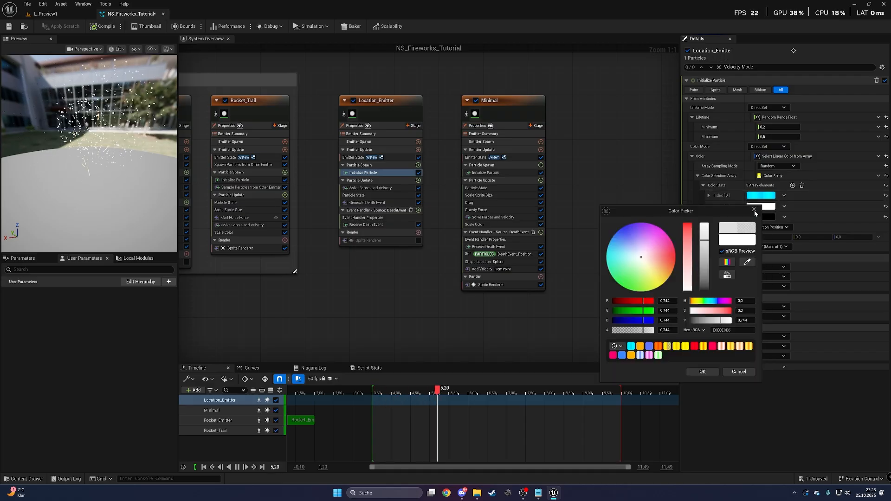
pyautogui.moveTo(645, 258); pyautogui.dragTo(662, 286)
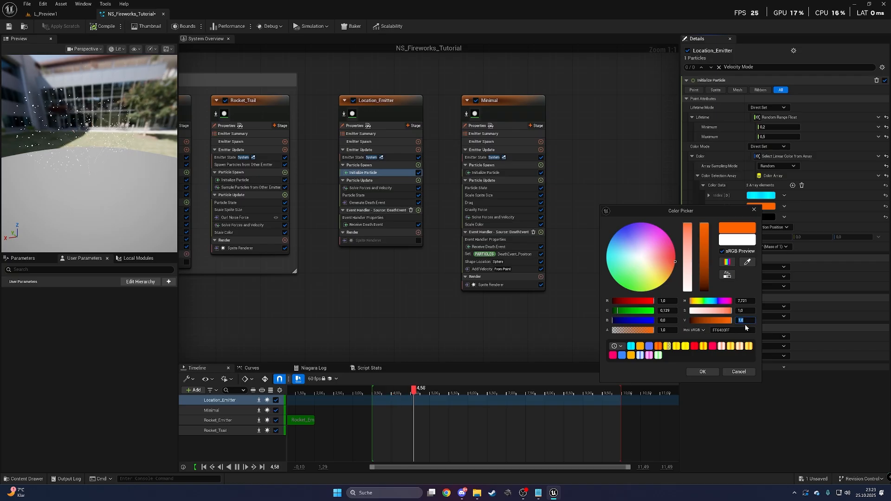
pyautogui.click(702, 372)
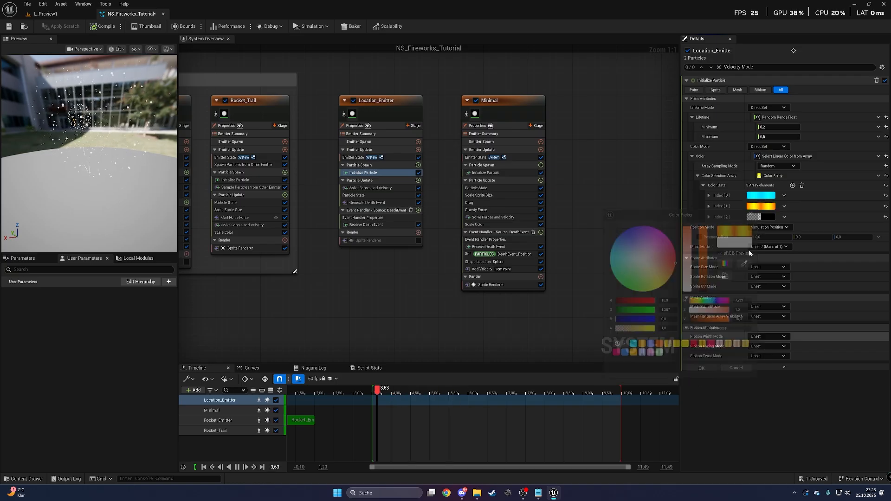
pyautogui.click(762, 217)
pyautogui.click(621, 286)
pyautogui.moveTo(621, 286); pyautogui.dragTo(634, 302)
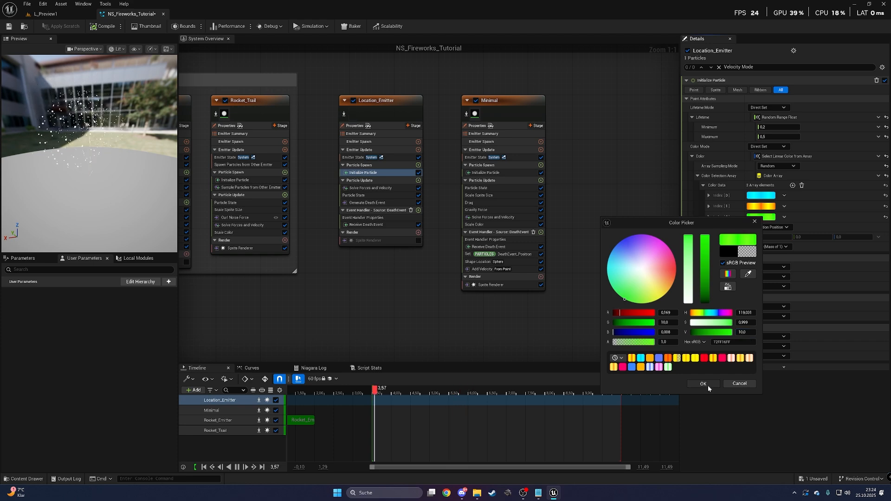
pyautogui.click(703, 384)
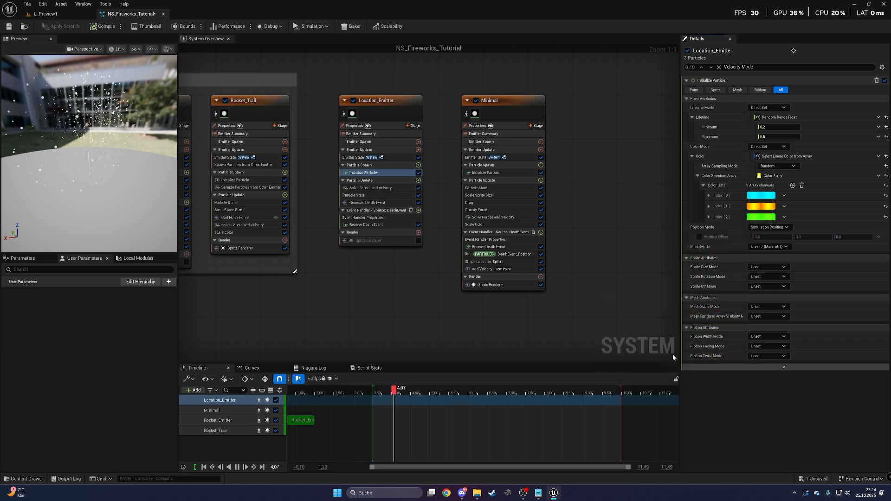
# Step: Set Color to Apply in Minimal's Receive Death Event module and inspect the explosions in the preview
pyautogui.click(496, 240)
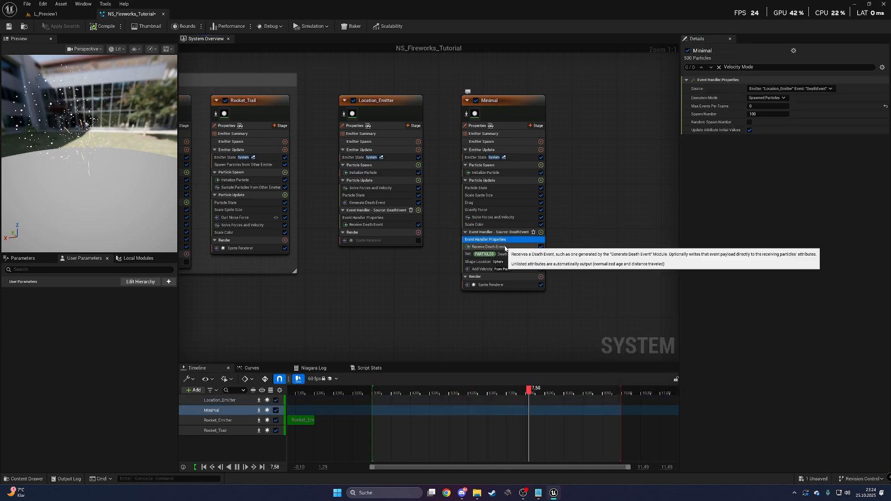
pyautogui.click(515, 249)
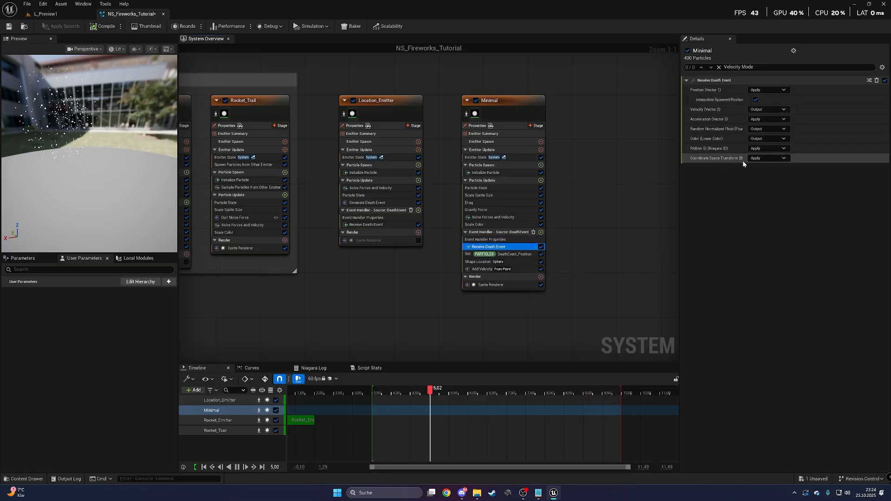
pyautogui.click(762, 149)
pyautogui.click(762, 150)
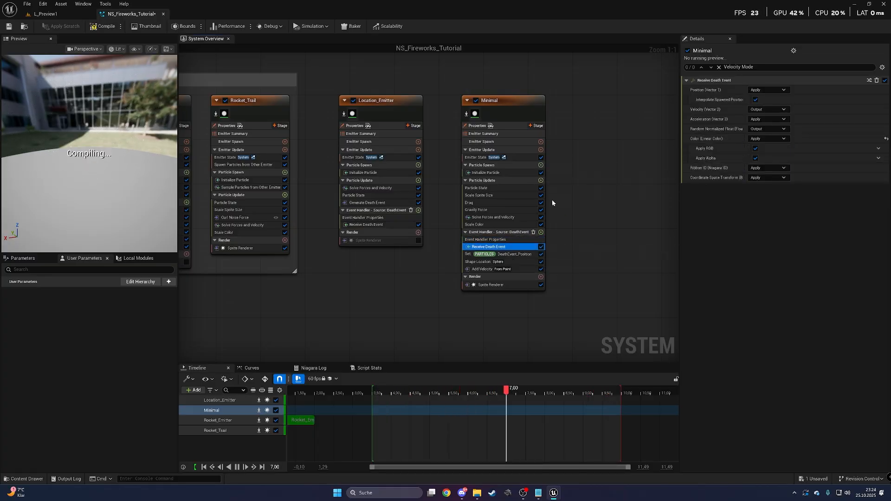
pyautogui.moveTo(53, 182); pyautogui.dragTo(85, 178)
# Step: Review Location_Emitter's event handler and Initialize Particle colour settings, and examine the explosion colours in L_Preview1
pyautogui.click(394, 101)
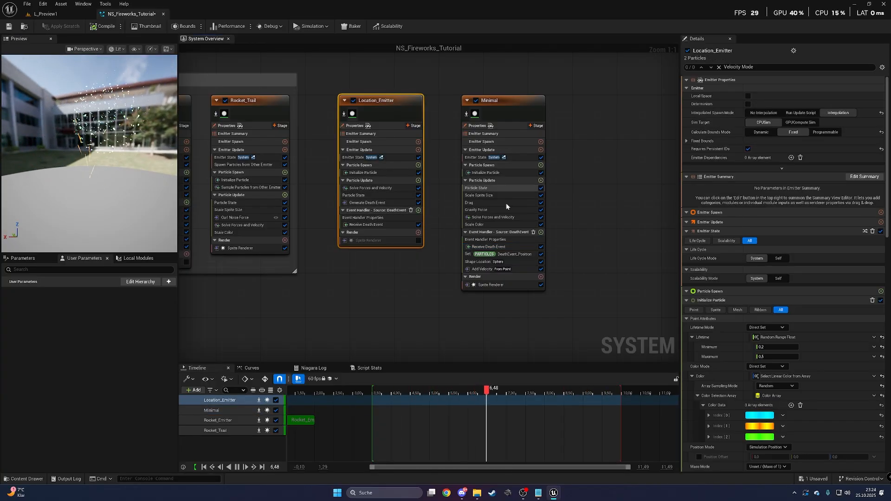
pyautogui.click(575, 141)
pyautogui.moveTo(583, 136); pyautogui.dragTo(548, 133, button='right')
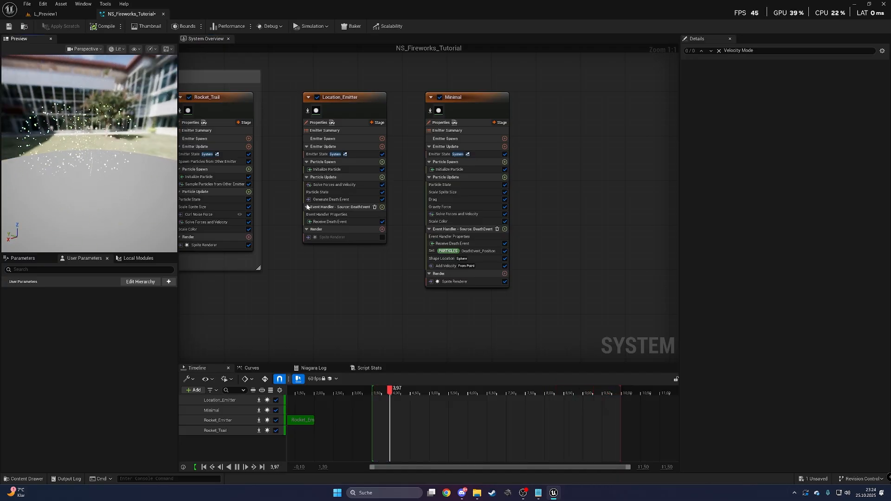
pyautogui.click(346, 215)
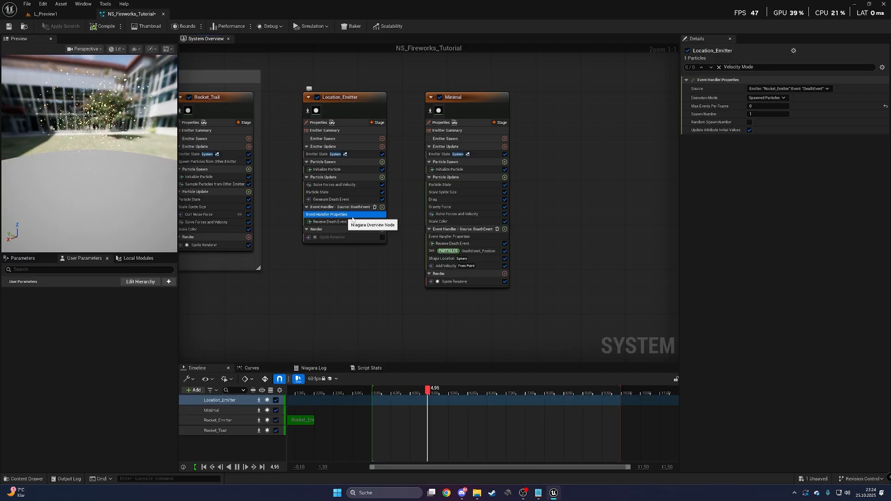
pyautogui.click(340, 192)
pyautogui.click(337, 169)
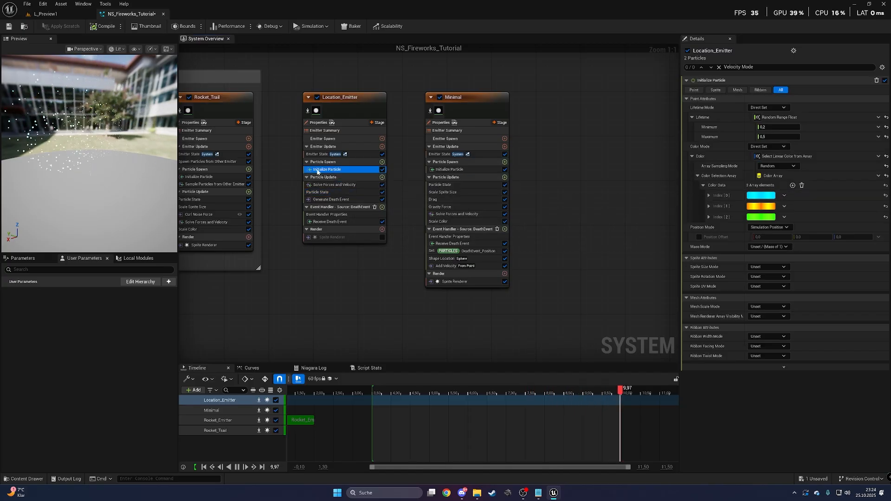
pyautogui.moveTo(107, 168); pyautogui.dragTo(104, 154)
pyautogui.click(65, 17)
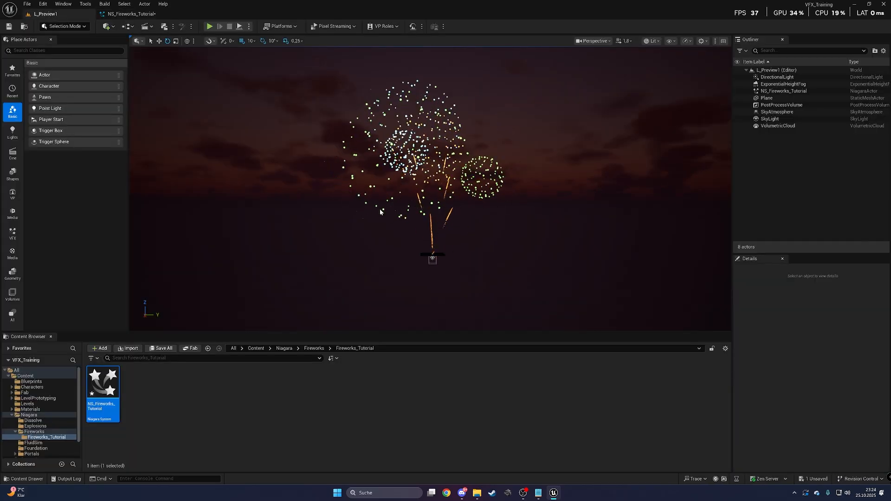
pyautogui.moveTo(430, 188)
pyautogui.mouseDown(button='right')
pyautogui.moveTo(446, 187)
pyautogui.moveTo(432, 183)
pyautogui.mouseUp(button='right')
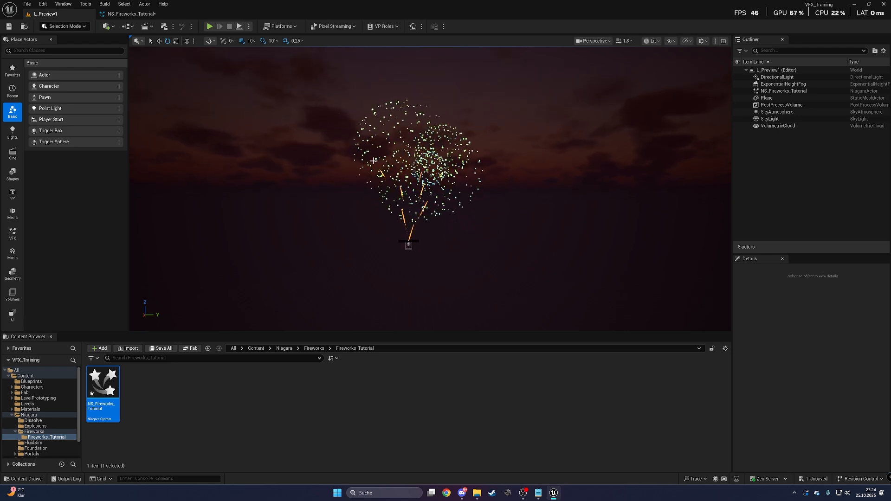
# Step: Set the Lifetime in Minimal's Initialize Particle module to 2.0 and check the explosions in L_Preview1
pyautogui.click(128, 14)
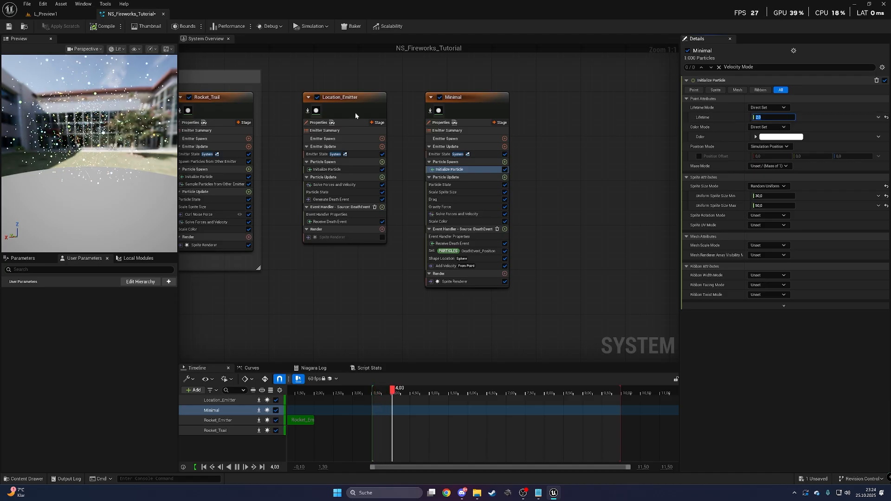
pyautogui.click(46, 14)
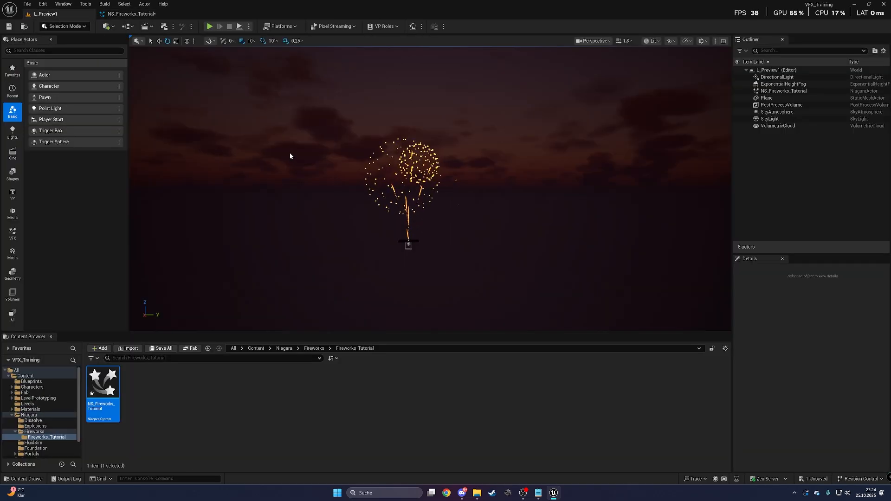
pyautogui.click(139, 14)
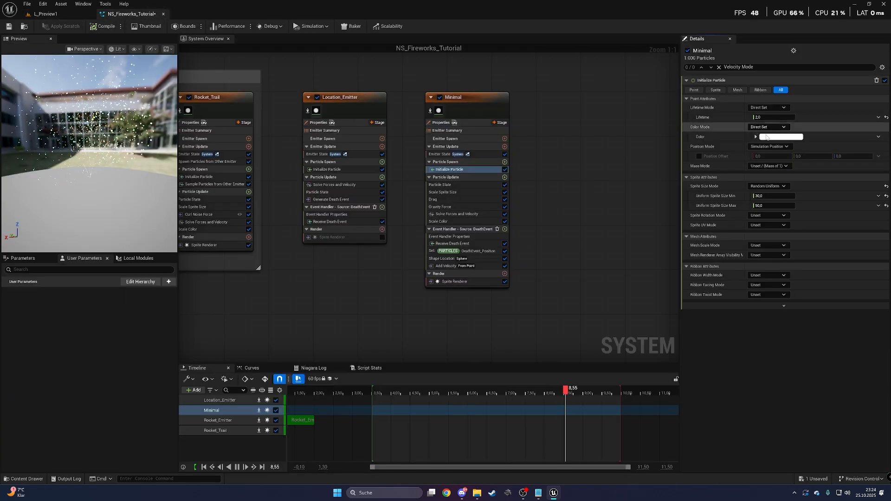
# Step: Make Minimal's particle Lifetime a Random Range Float with Minimum 1.0 and Maximum 1.2
pyautogui.click(878, 117)
pyautogui.write('ra')
pyautogui.click(768, 163)
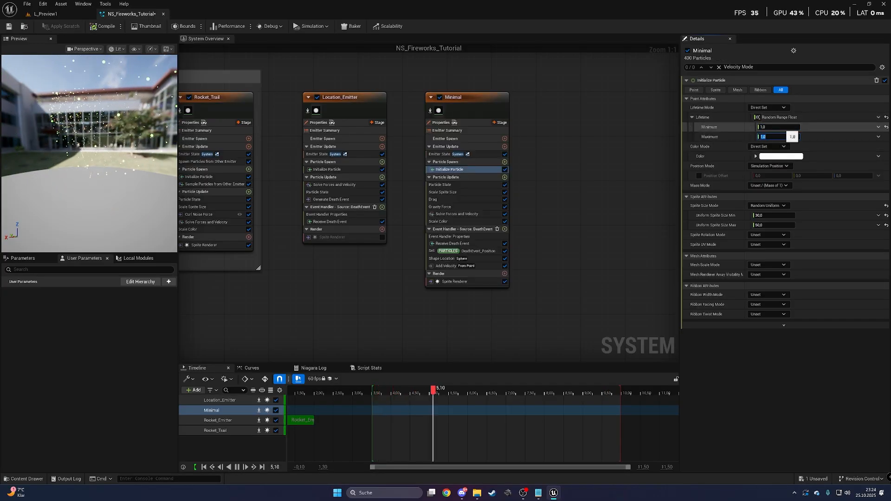
pyautogui.write('1')
# Step: Move the Minimal emitter closer to Location_Emitter and rename it Exposion
pyautogui.moveTo(534, 182); pyautogui.dragTo(501, 182, button='right')
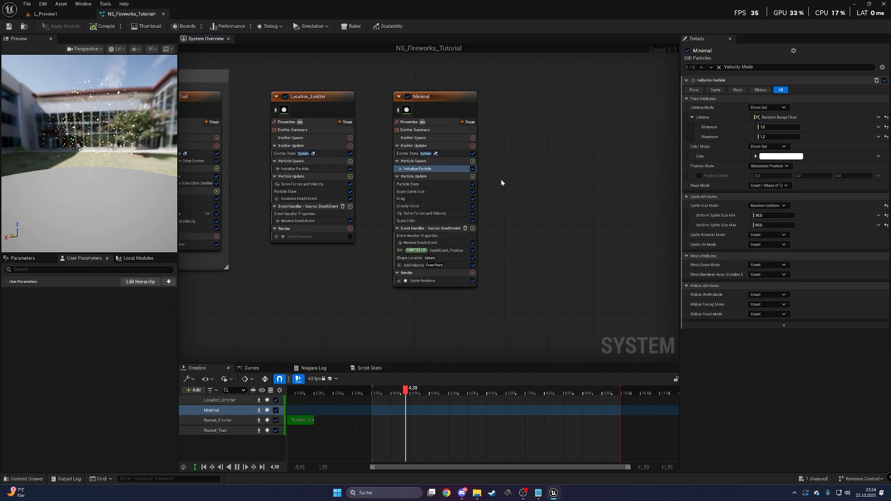
pyautogui.moveTo(437, 101); pyautogui.dragTo(410, 102)
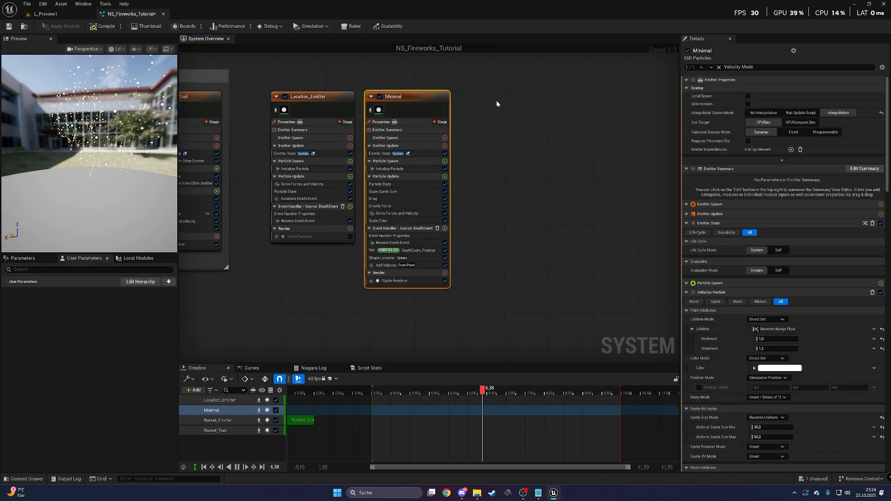
pyautogui.click(496, 101)
pyautogui.moveTo(468, 102); pyautogui.dragTo(428, 106, button='right')
pyautogui.click(377, 102)
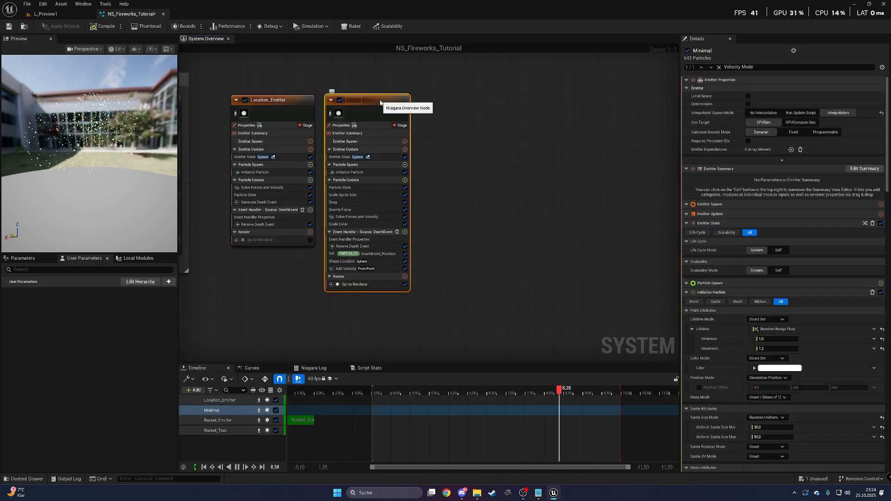
pyautogui.write('Exposio')
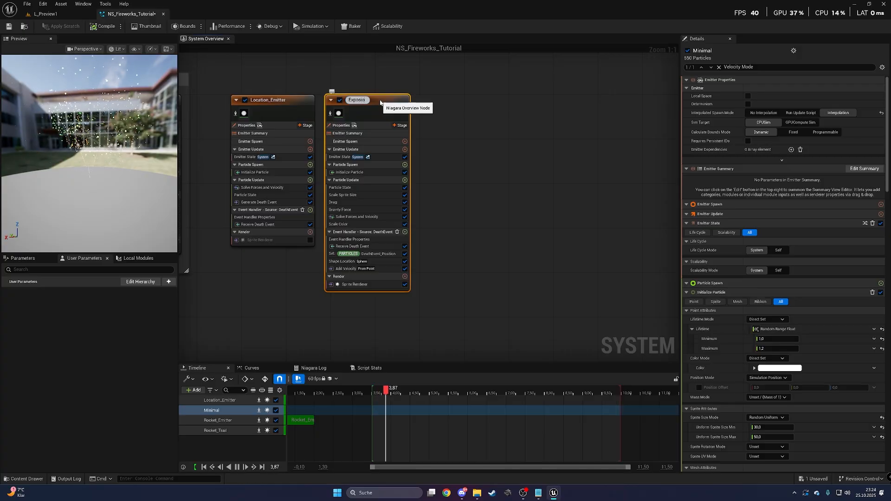
pyautogui.write('n')
pyautogui.press('Return')
pyautogui.click(459, 136)
# Step: Add a new minimal emitter to the system and place it beside the Exposion emitter
pyautogui.moveTo(469, 123); pyautogui.dragTo(395, 111, button='right')
pyautogui.scroll(-1, 464, 126)
pyautogui.scroll(1, 451, 125)
pyautogui.rightClick(406, 112)
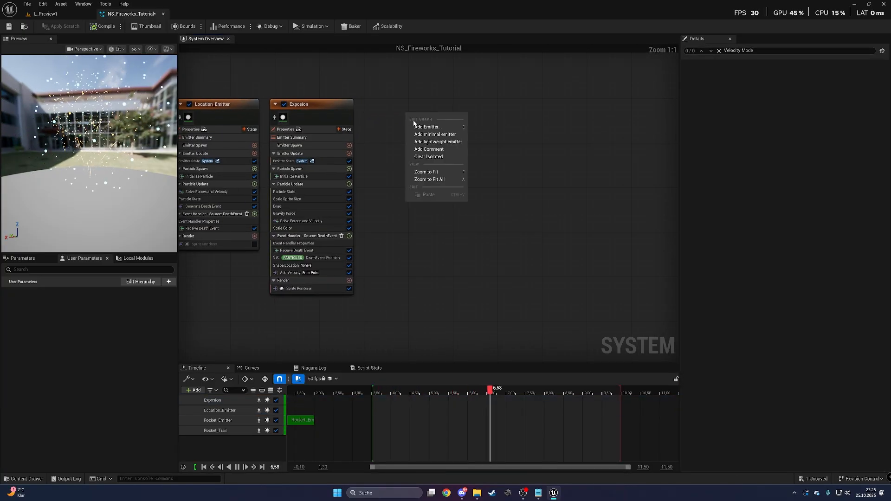
pyautogui.click(433, 134)
pyautogui.moveTo(370, 100); pyautogui.dragTo(375, 120, button='right')
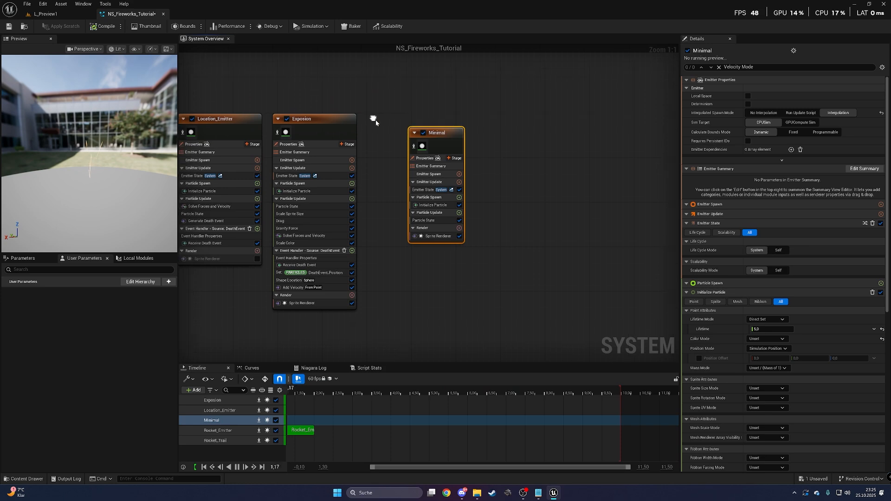
pyautogui.moveTo(430, 133); pyautogui.dragTo(395, 119)
pyautogui.click(464, 110)
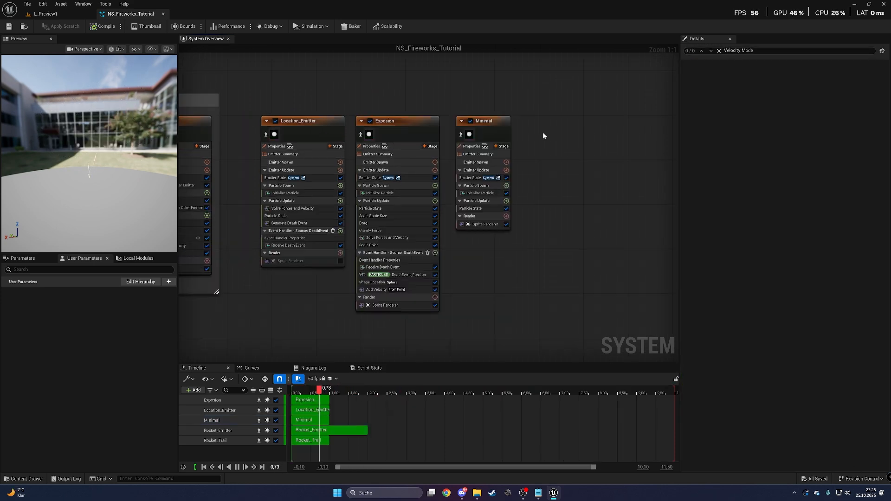
# Step: Add a Ribbon Renderer to the Minimal emitter and delete its Sprite Renderer
pyautogui.moveTo(380, 174); pyautogui.dragTo(437, 185, button='right')
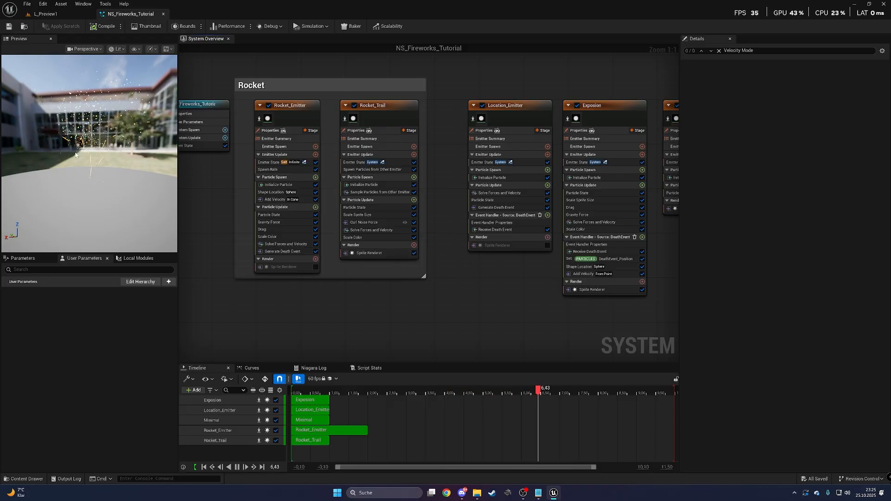
pyautogui.moveTo(633, 112); pyautogui.dragTo(408, 116, button='right')
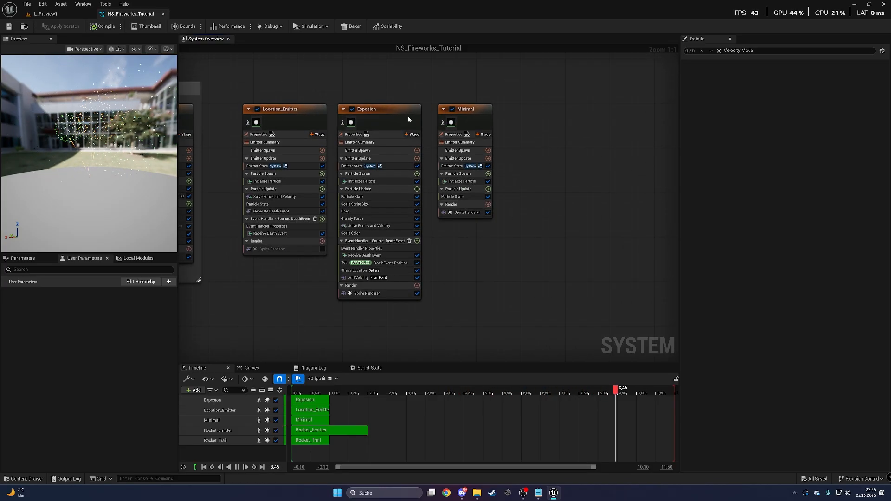
pyautogui.click(488, 204)
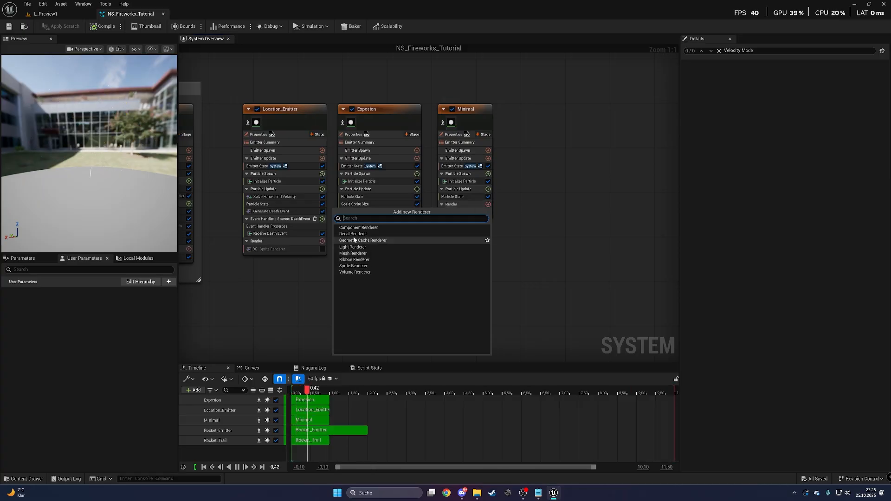
pyautogui.click(360, 260)
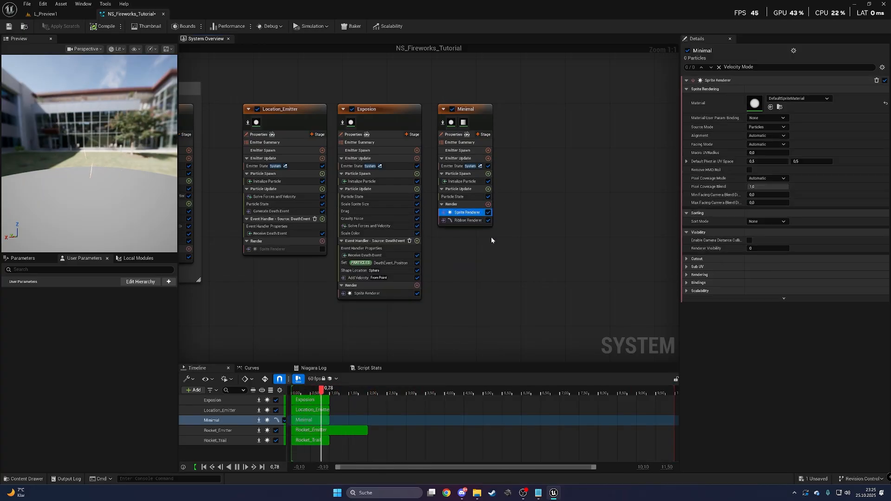
pyautogui.click(544, 146)
# Step: Add a Generate Location Event module to the Exposion emitter's Particle Update and open the emitter's properties
pyautogui.moveTo(500, 144); pyautogui.dragTo(452, 149, button='right')
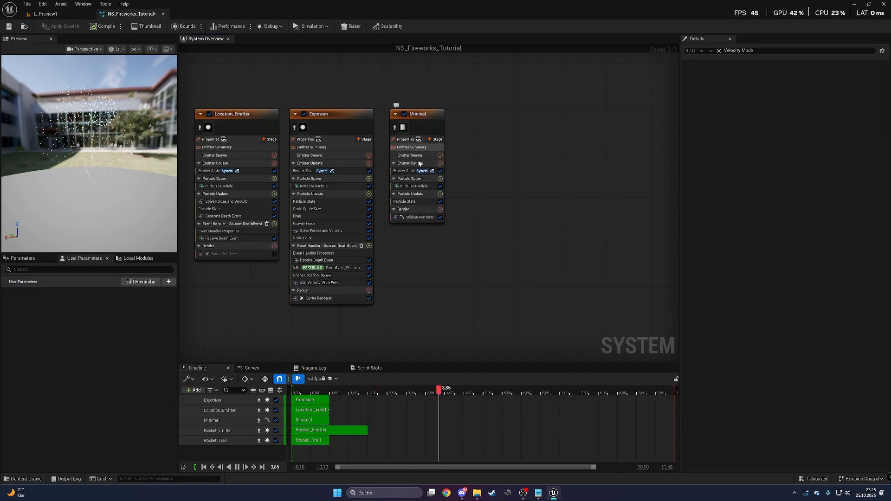
pyautogui.click(369, 194)
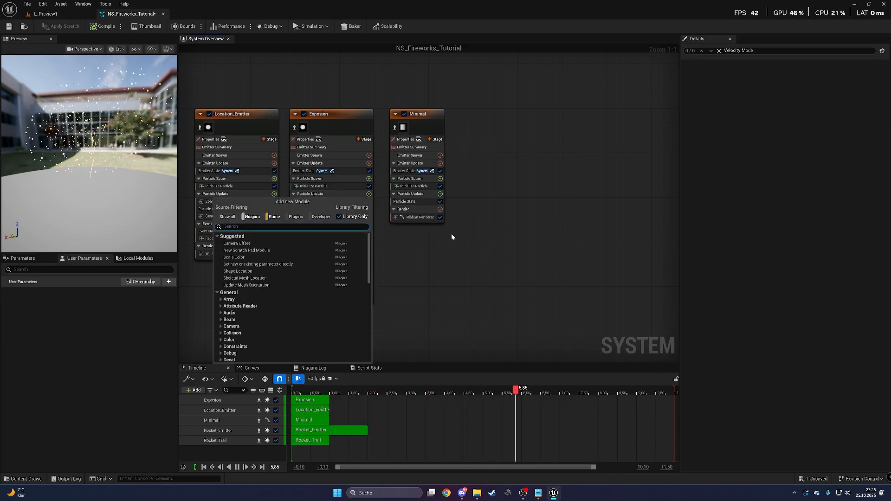
pyautogui.write('loca')
pyautogui.click(252, 271)
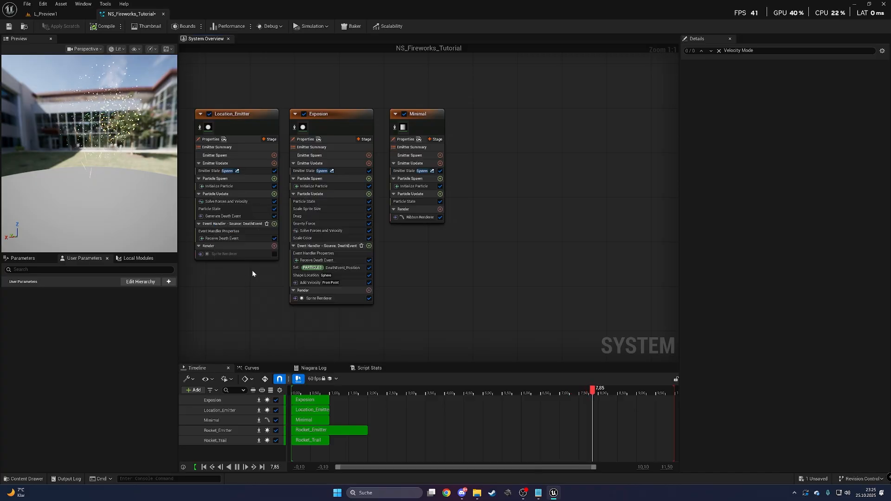
pyautogui.click(334, 140)
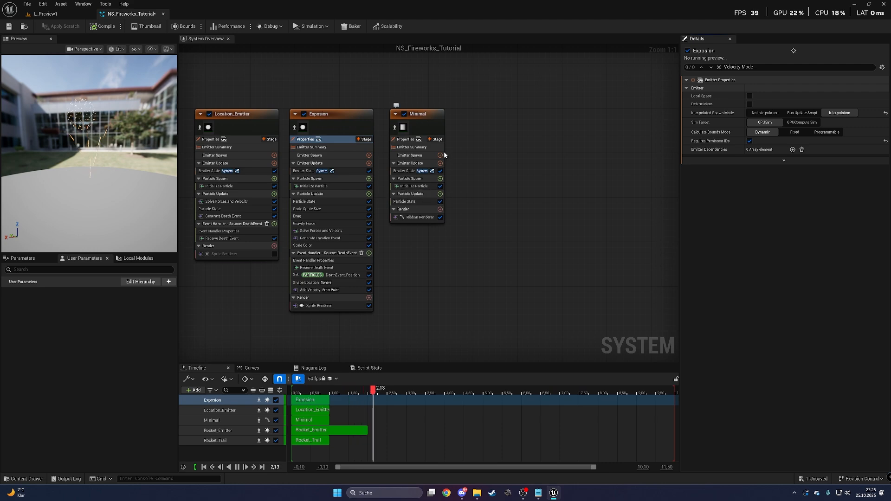
# Step: Give the Minimal emitter an Event Handler stage and add a Receive Location Event module to it
pyautogui.click(437, 140)
pyautogui.click(336, 171)
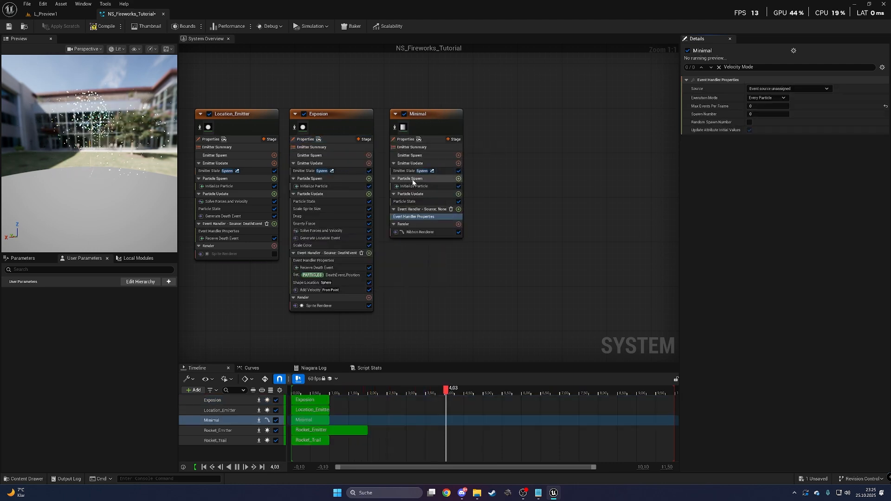
pyautogui.moveTo(509, 157); pyautogui.dragTo(488, 153, button='right')
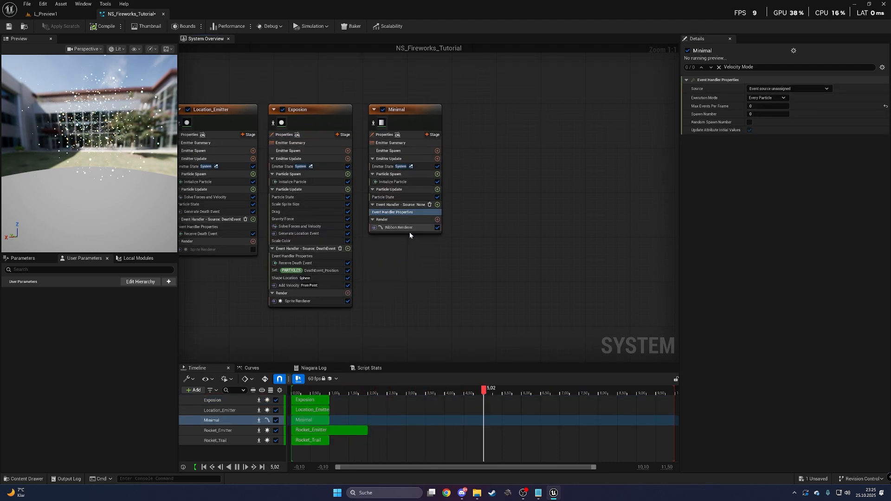
pyautogui.click(437, 205)
pyautogui.write('rece')
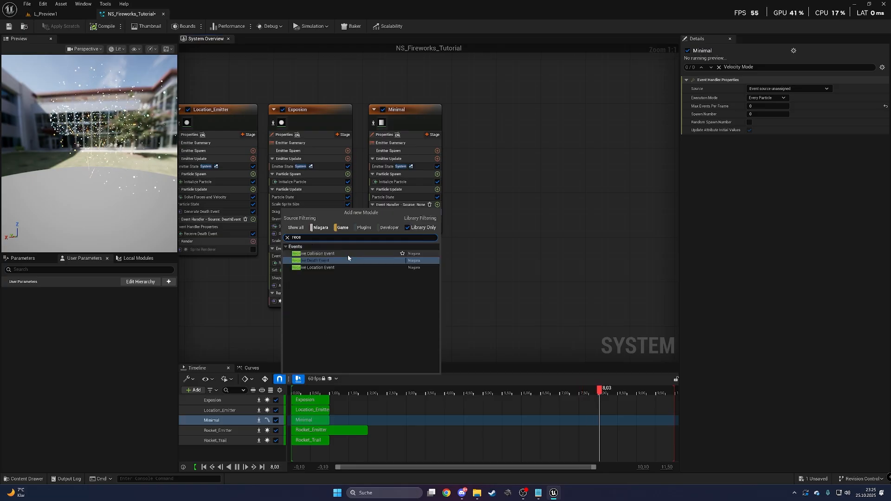
pyautogui.click(332, 268)
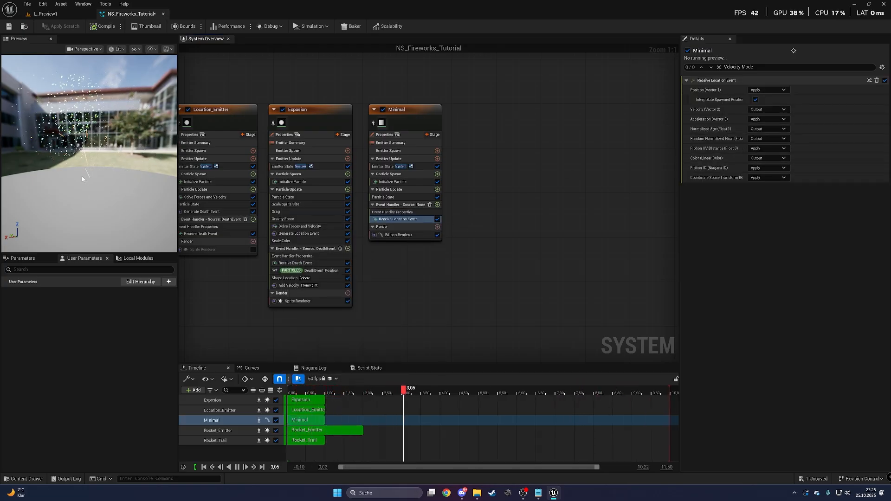
# Step: Set Minimal's event handler Source to Exposion's Location Event, Execution Mode to Spawned Particles and Spawn Number to 1
pyautogui.moveTo(82, 177); pyautogui.dragTo(72, 144)
pyautogui.click(390, 212)
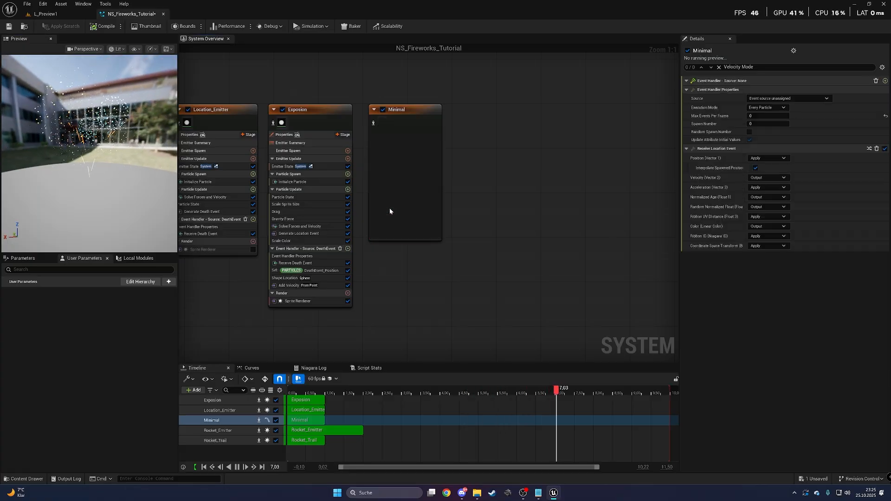
pyautogui.click(780, 89)
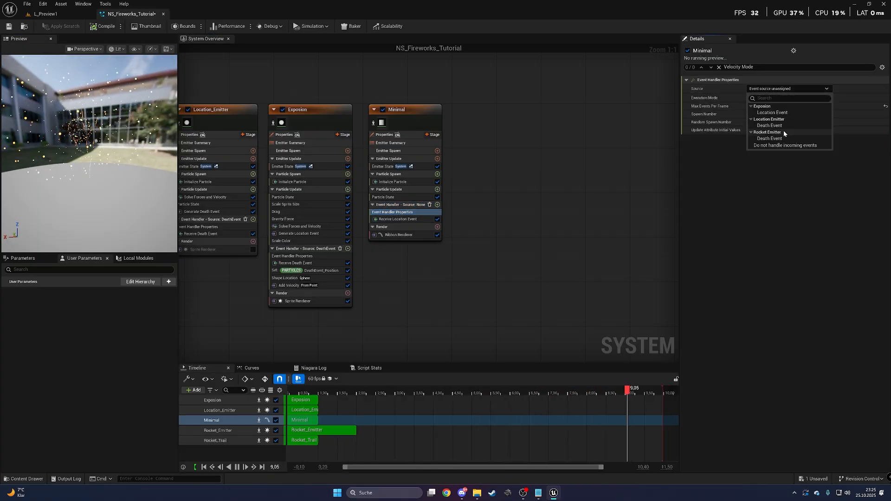
pyautogui.click(773, 112)
pyautogui.click(775, 98)
pyautogui.click(766, 111)
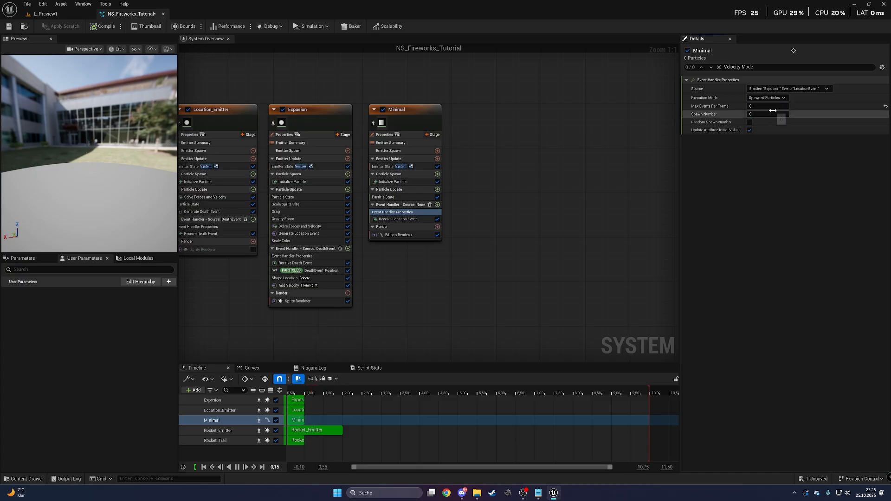
pyautogui.click(768, 114)
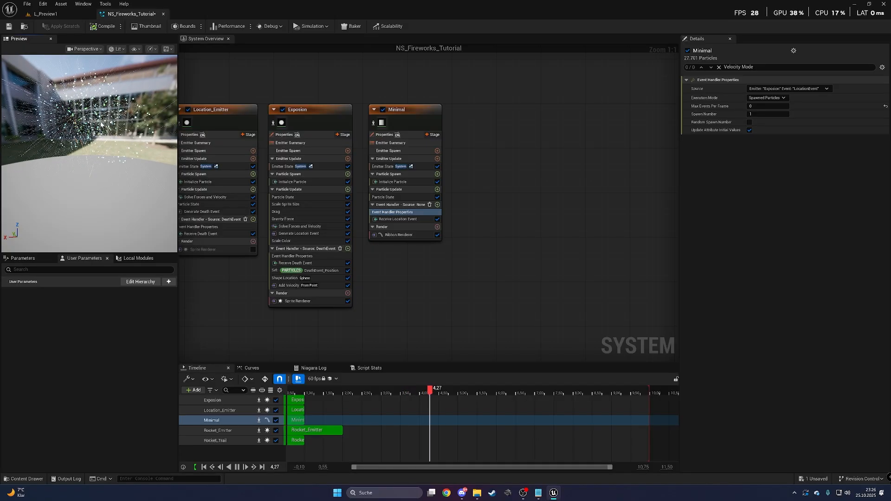
# Step: Hide the environment background in the preview viewport and view the explosions
pyautogui.click(167, 49)
pyautogui.click(180, 111)
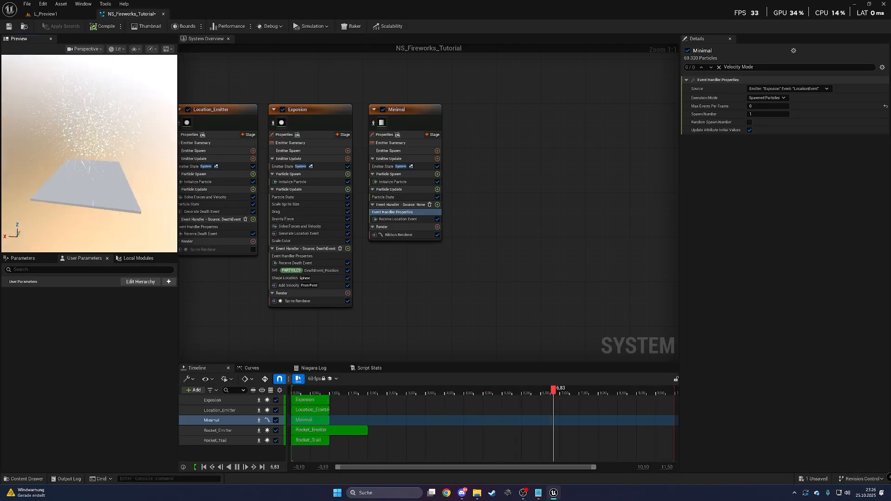
pyautogui.moveTo(89, 165)
pyautogui.mouseDown()
pyautogui.moveTo(89, 195)
pyautogui.moveTo(89, 155)
pyautogui.mouseUp()
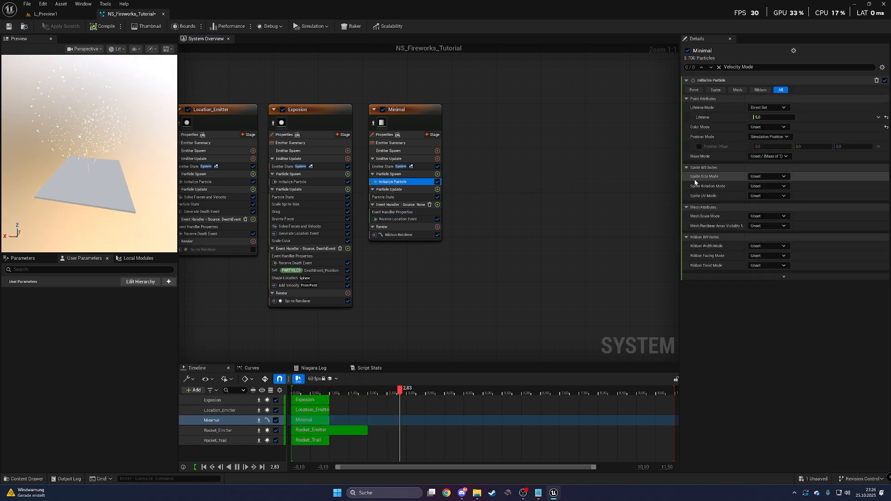
# Step: Set the Ribbon Width Mode in Minimal's Initialize Particle module to Direct Set
pyautogui.click(766, 249)
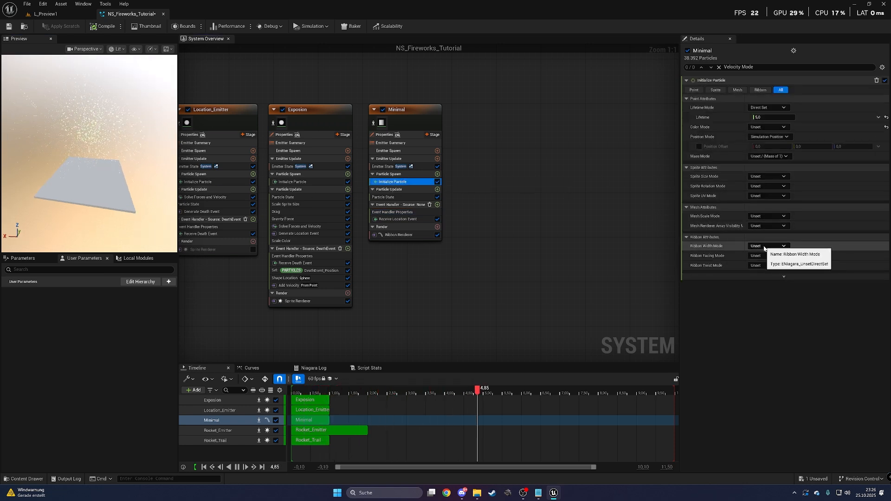
pyautogui.click(776, 264)
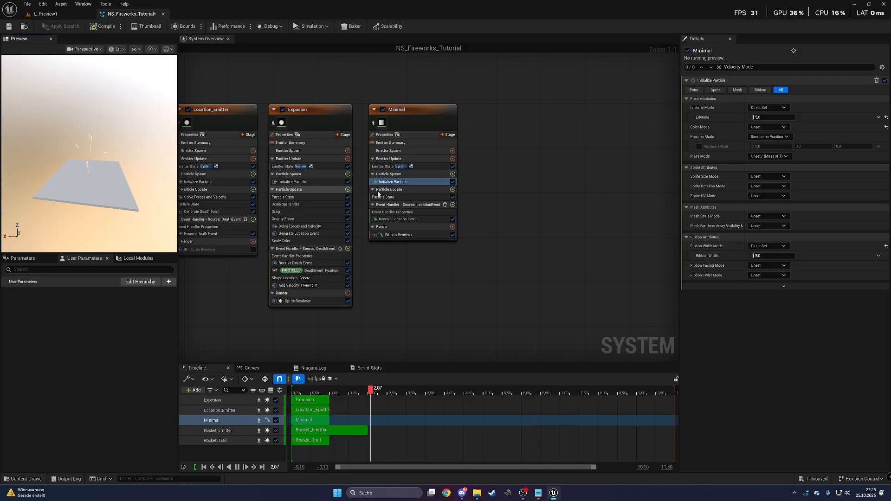
pyautogui.click(453, 190)
pyautogui.write('sca')
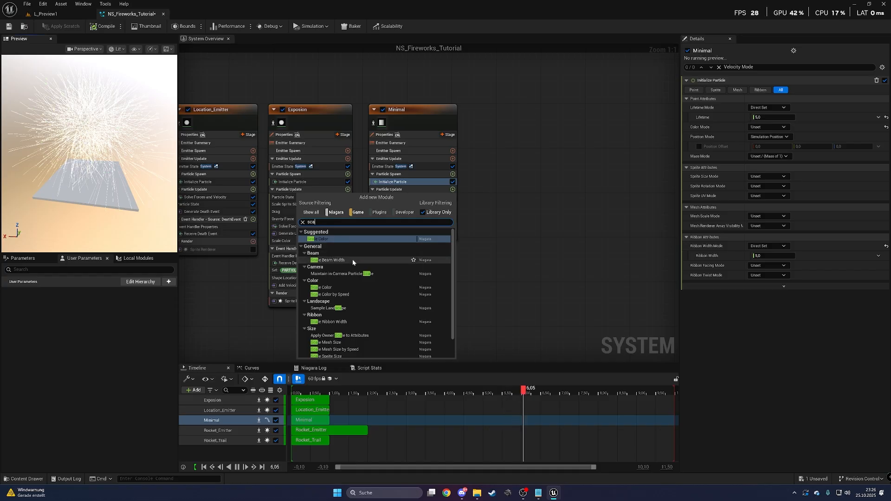
pyautogui.click(353, 260)
pyautogui.click(419, 205)
pyautogui.press('Delete')
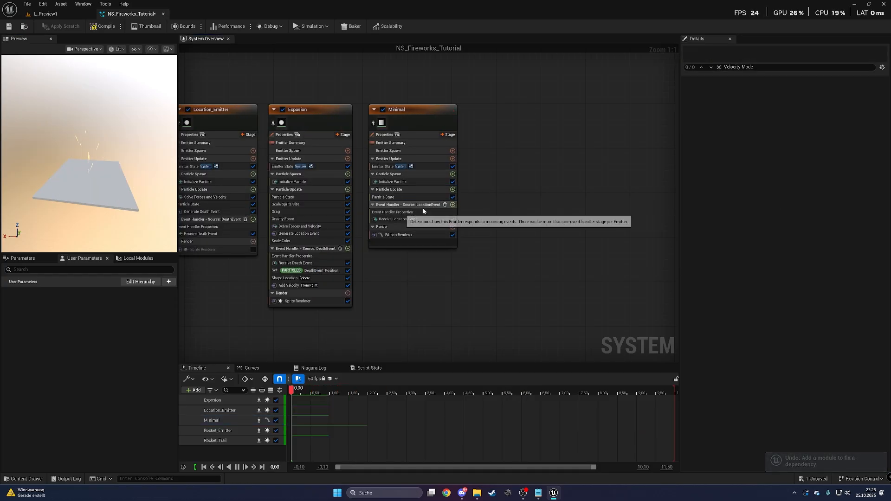
# Step: Add Scale Ribbon Width to Minimal's Particle Update and drive its Ribbon Width Scale with Float from Curve
pyautogui.click(452, 189)
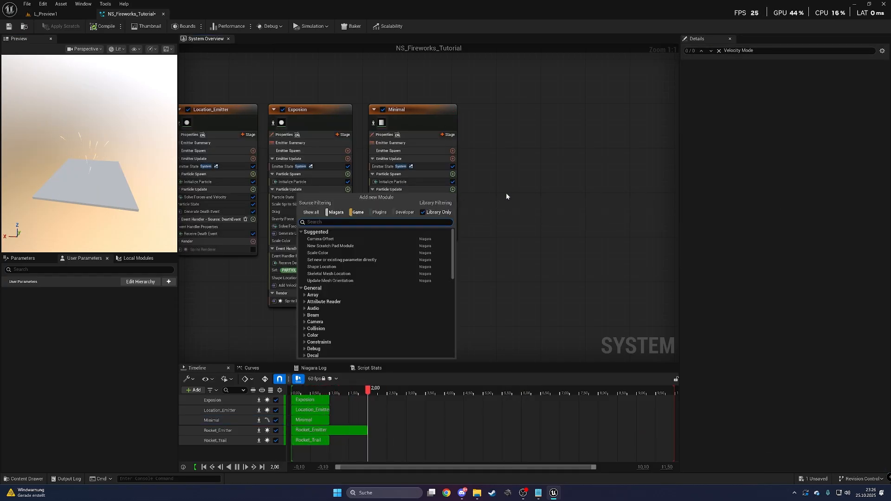
pyautogui.write('scale ri')
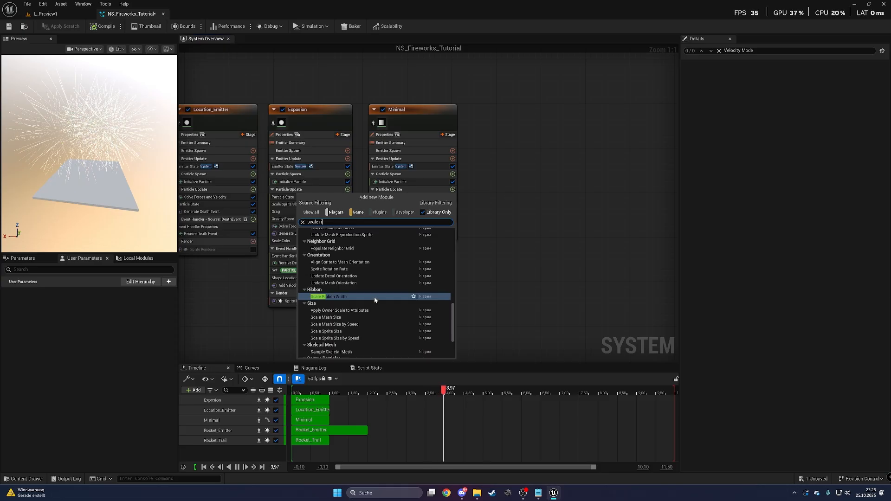
pyautogui.press('Return')
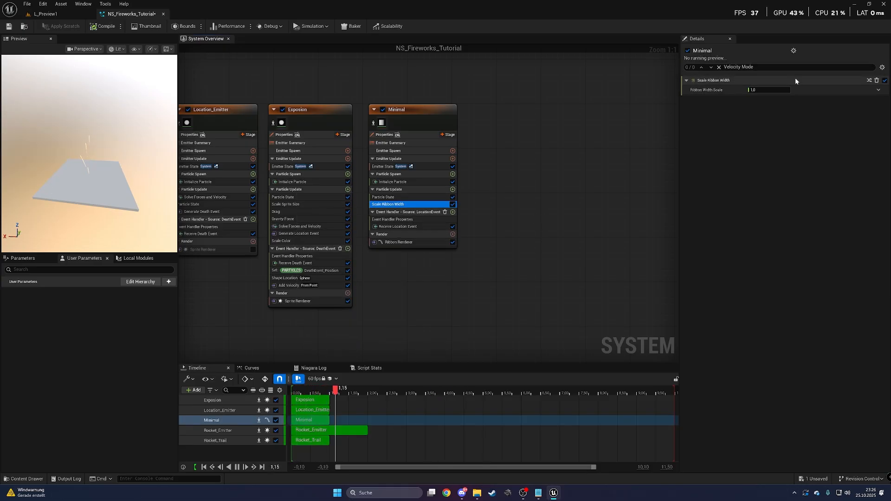
pyautogui.click(879, 90)
pyautogui.write('fl')
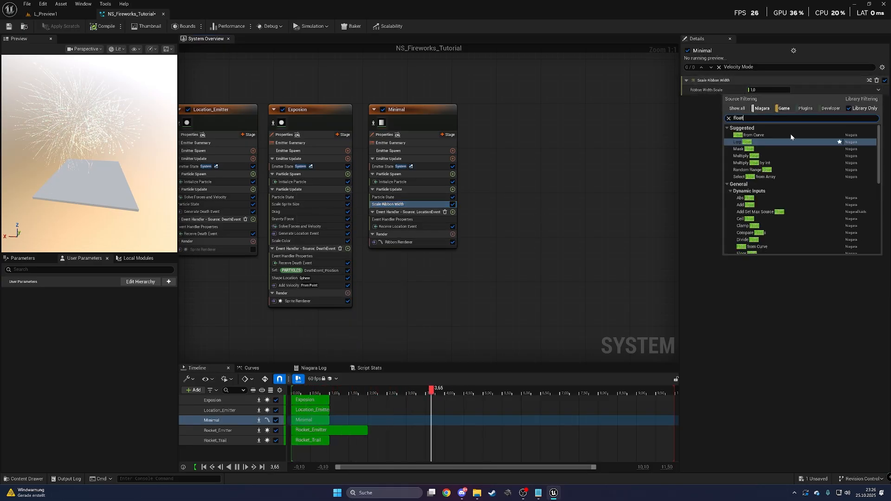
pyautogui.write('oat')
pyautogui.click(791, 135)
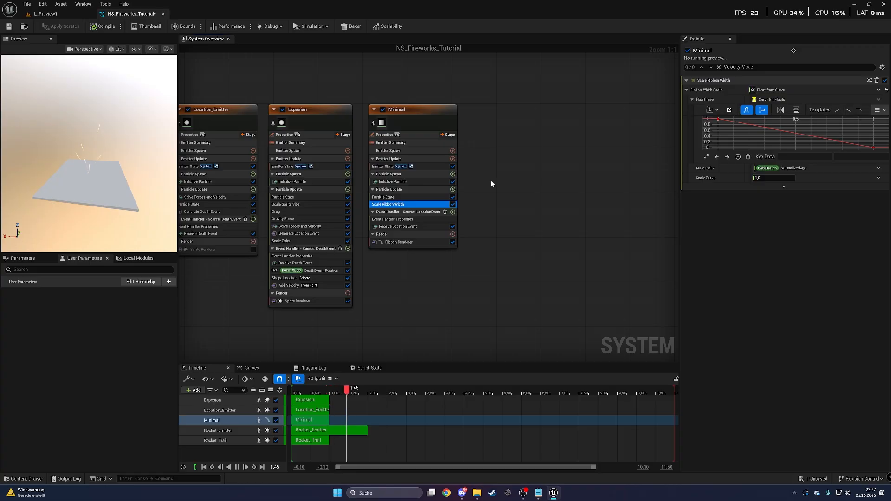
# Step: Set the Lifetime in Minimal's Initialize Particle module to 0.5 and the Ribbon Width to 20.0
pyautogui.scroll(3, 90, 154)
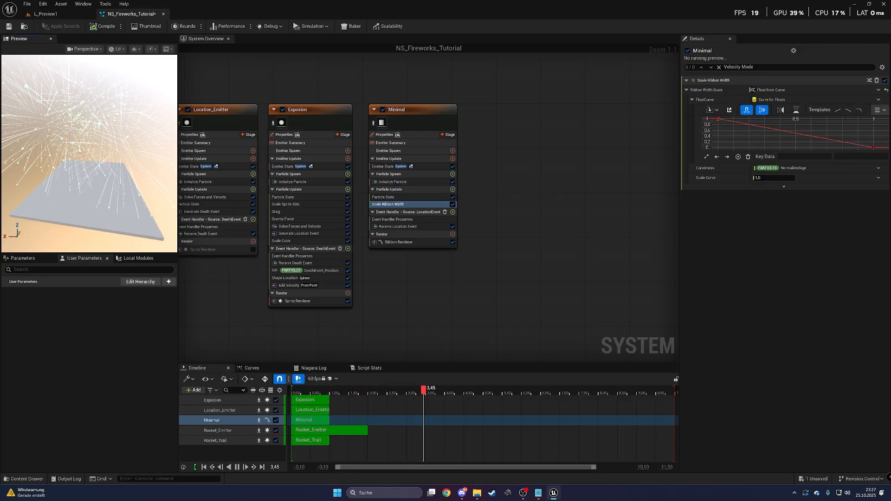
pyautogui.moveTo(78, 150); pyautogui.dragTo(77, 155)
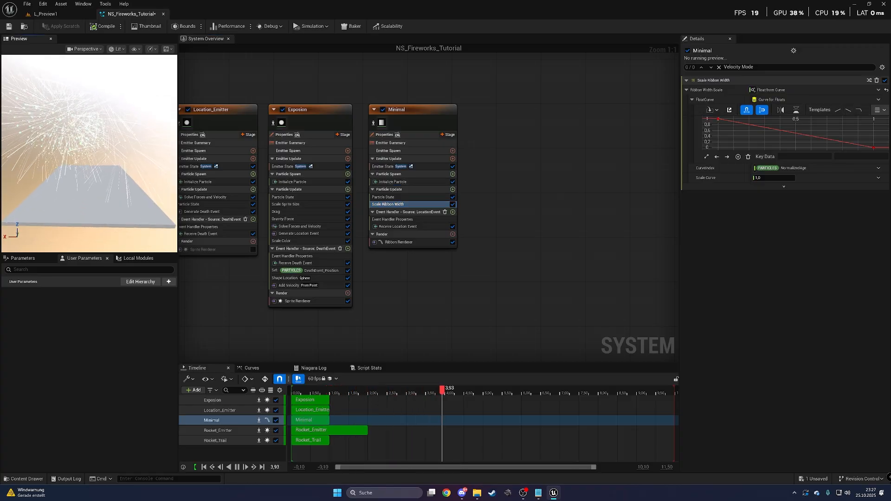
pyautogui.click(408, 182)
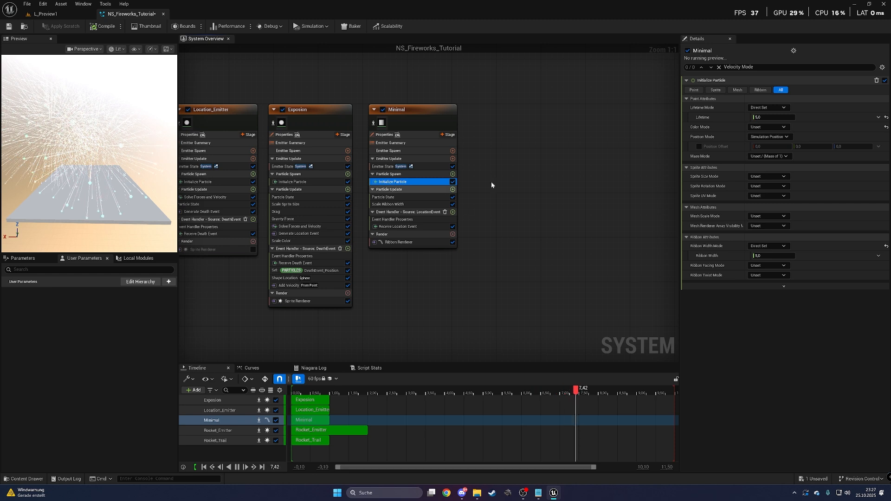
pyautogui.write('1')
pyautogui.press('Return')
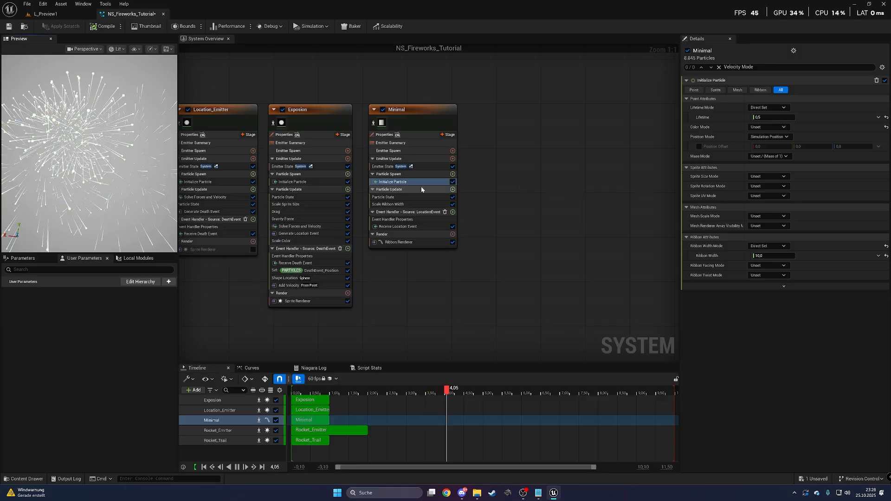
pyautogui.click(766, 255)
pyautogui.write('20')
pyautogui.press('Return')
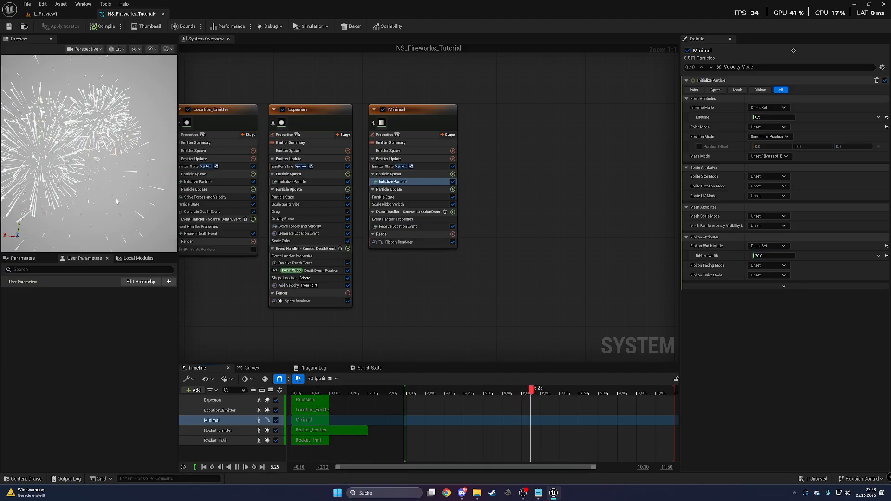
# Step: Drive the Ribbon Width in Minimal's Initialize Particle module with Random Range Float, minimum 18.0 and maximum 23.0
pyautogui.moveTo(143, 215)
pyautogui.mouseDown()
pyautogui.moveTo(137, 183)
pyautogui.moveTo(143, 216)
pyautogui.mouseUp()
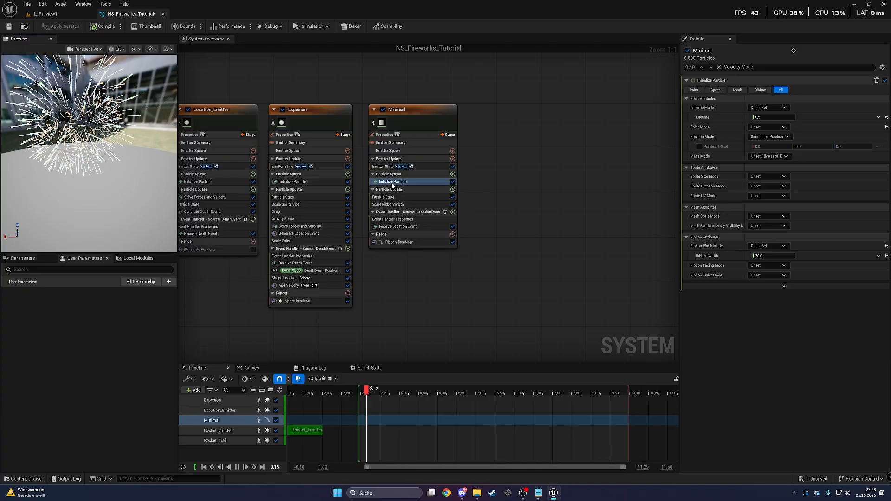
pyautogui.click(878, 256)
pyautogui.write('ra')
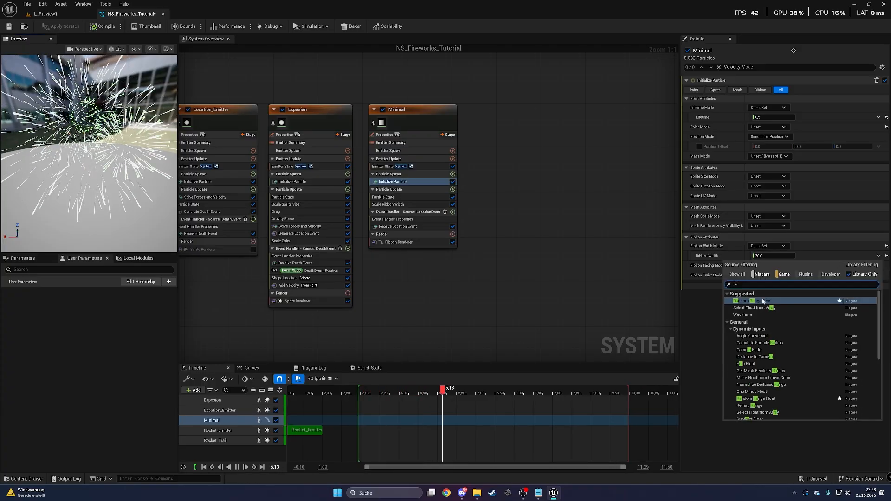
pyautogui.click(762, 301)
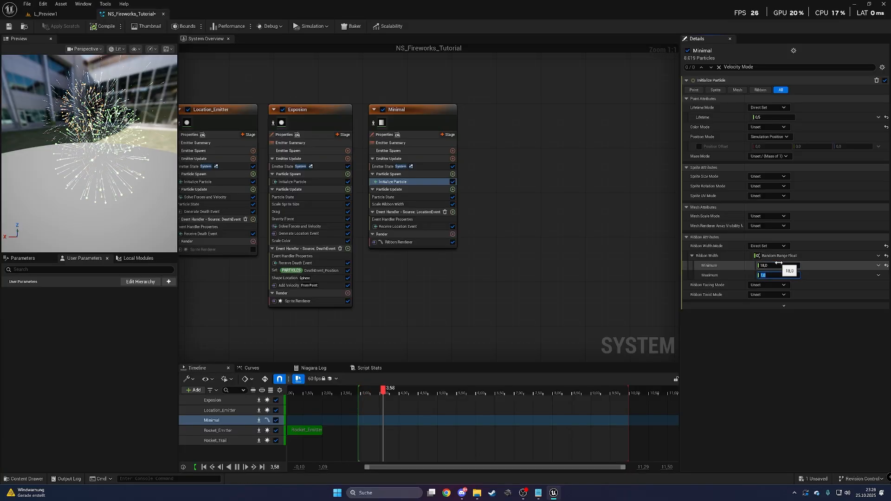
pyautogui.press('Tab')
pyautogui.write('23')
pyautogui.press('Return')
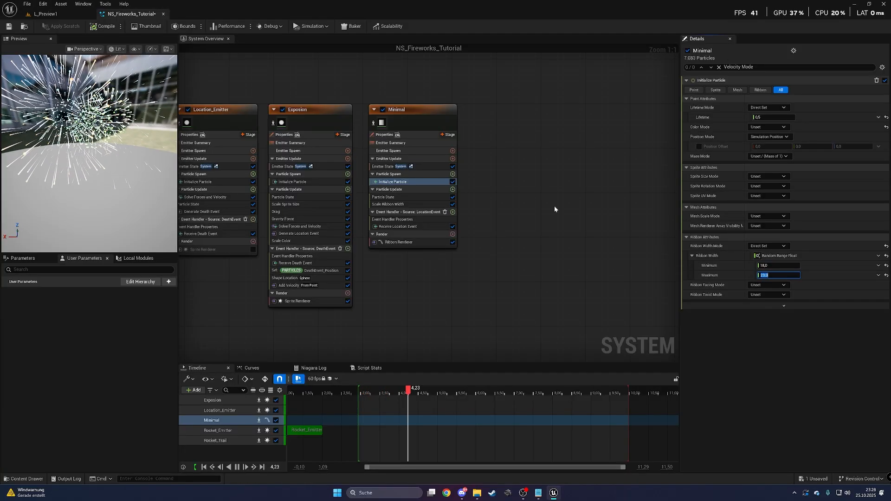
# Step: Drive the Lifetime in Minimal's Initialize Particle module with Random Range Float, minimum 0.2 and maximum 0.5
pyautogui.click(771, 117)
pyautogui.click(878, 117)
pyautogui.write('ra')
pyautogui.click(763, 160)
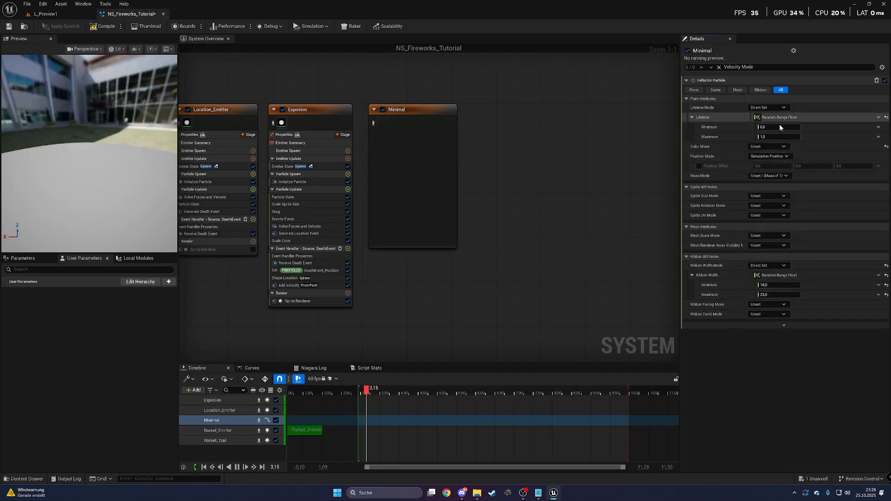
pyautogui.click(779, 127)
pyautogui.write('0,2')
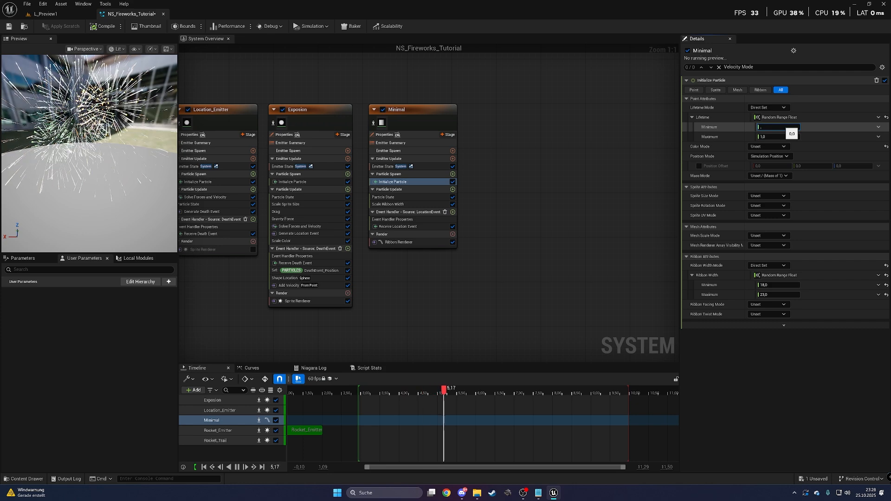
pyautogui.press('Tab')
pyautogui.write(',5')
pyautogui.press('Return')
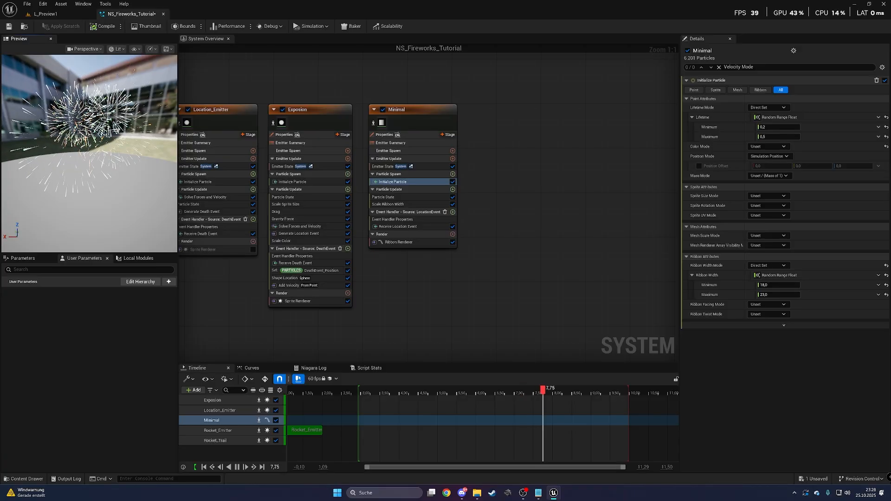
# Step: Set Color to Apply in Minimal's Receive Location Event module and add a Scale Color module to its Particle Update
pyautogui.click(407, 229)
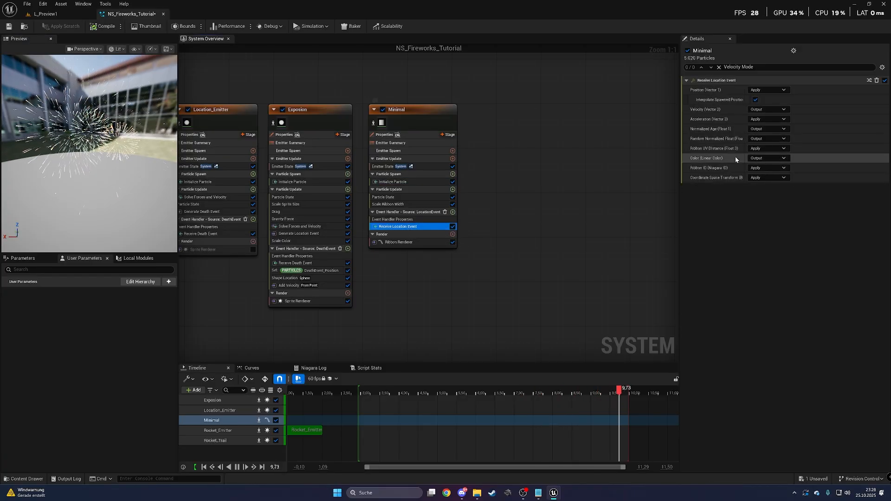
pyautogui.click(776, 160)
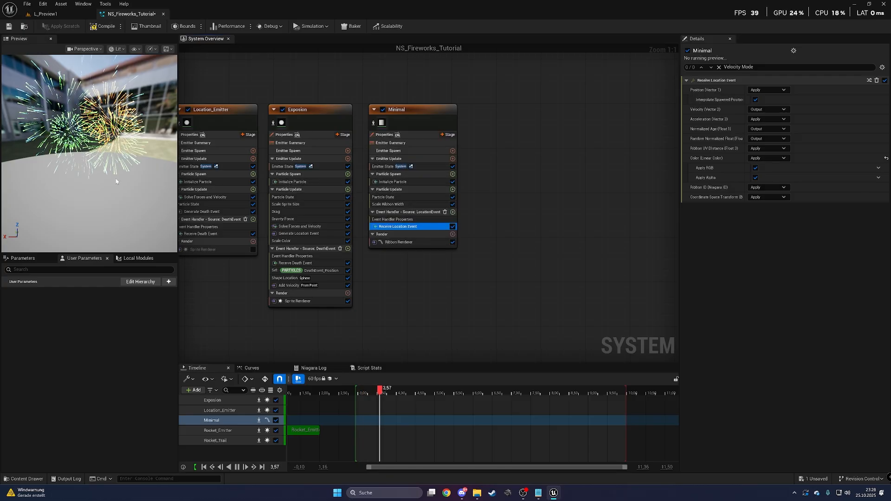
pyautogui.click(453, 190)
pyautogui.write('scal')
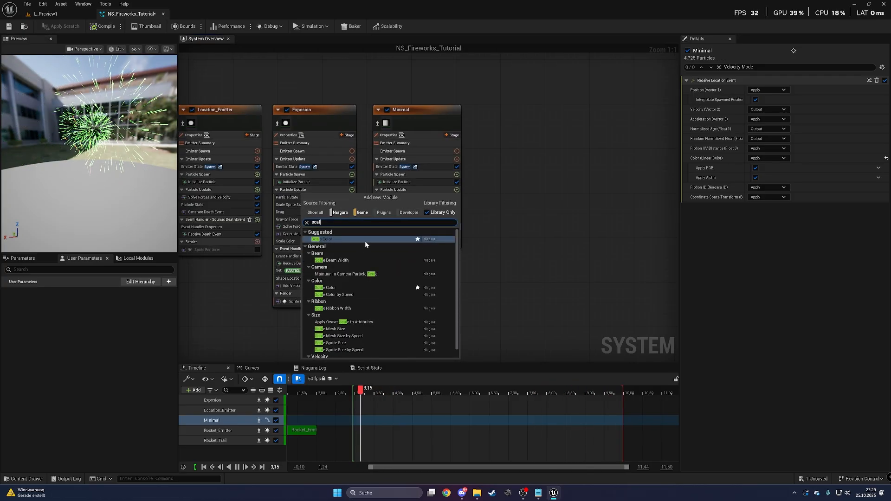
pyautogui.click(365, 240)
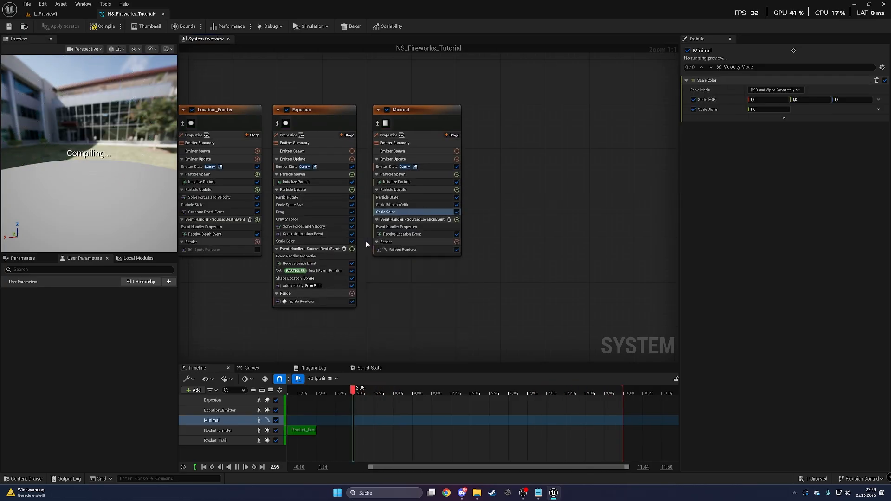
# Step: Drive Scale Alpha in Minimal's Scale Color module with Float from Curve, using a smooth curve falling from 1 to 0
pyautogui.click(878, 110)
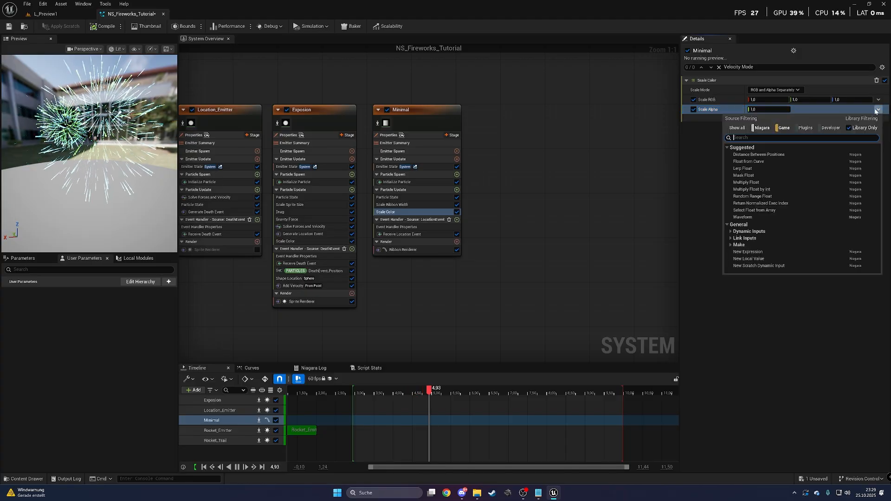
pyautogui.write('float')
pyautogui.click(800, 155)
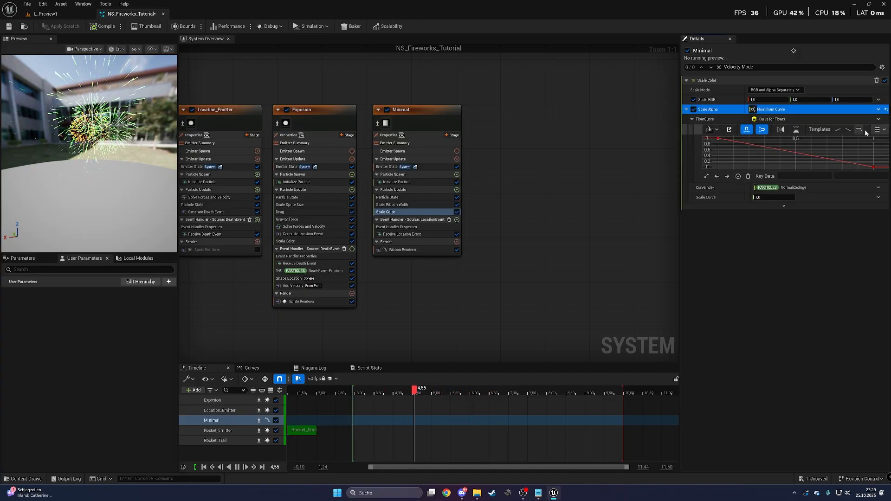
pyautogui.click(879, 131)
pyautogui.click(876, 169)
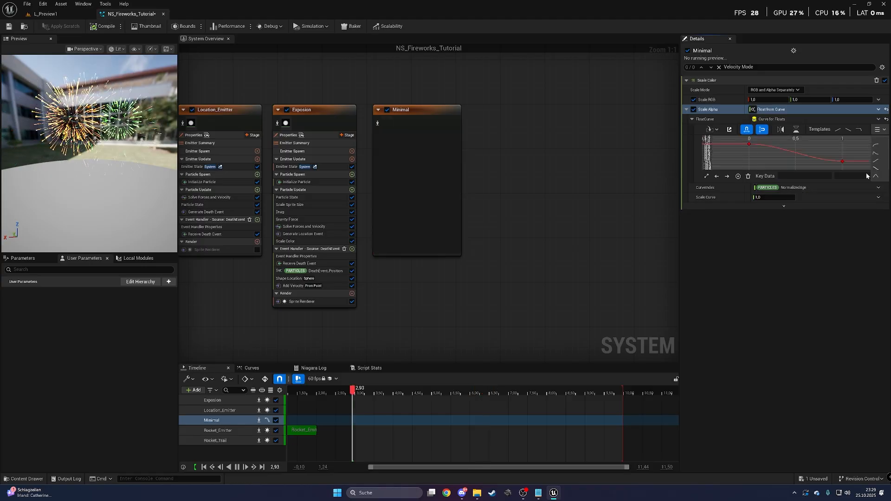
pyautogui.click(843, 162)
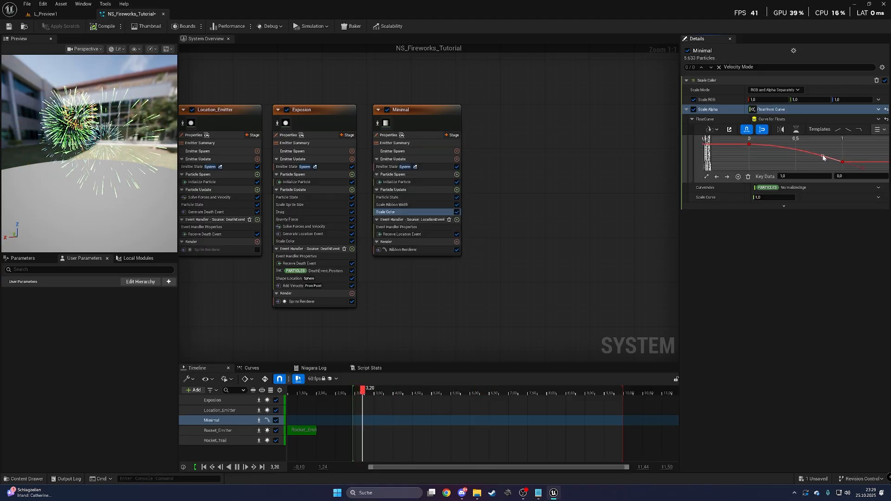
# Step: Switch to the L_Preview1 level to view the fireworks there and save the unsaved NS_Fireworks_Tutorial asset
pyautogui.moveTo(540, 198); pyautogui.dragTo(606, 180, button='right')
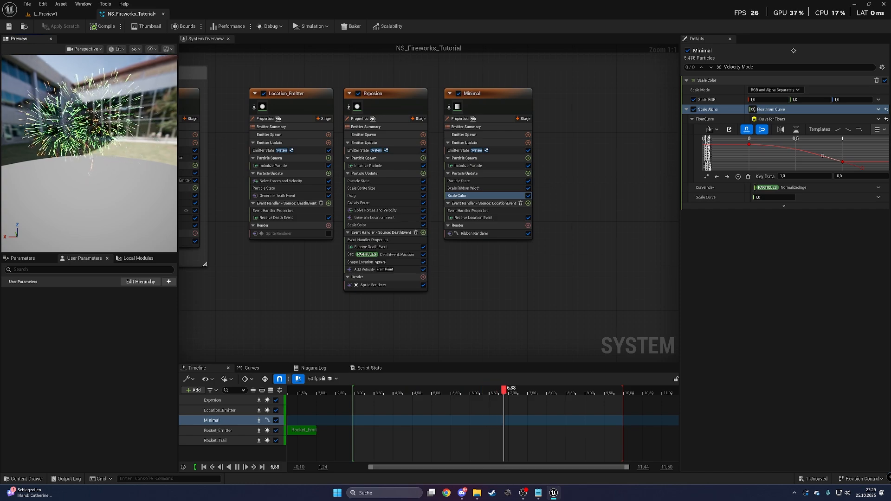
pyautogui.click(49, 14)
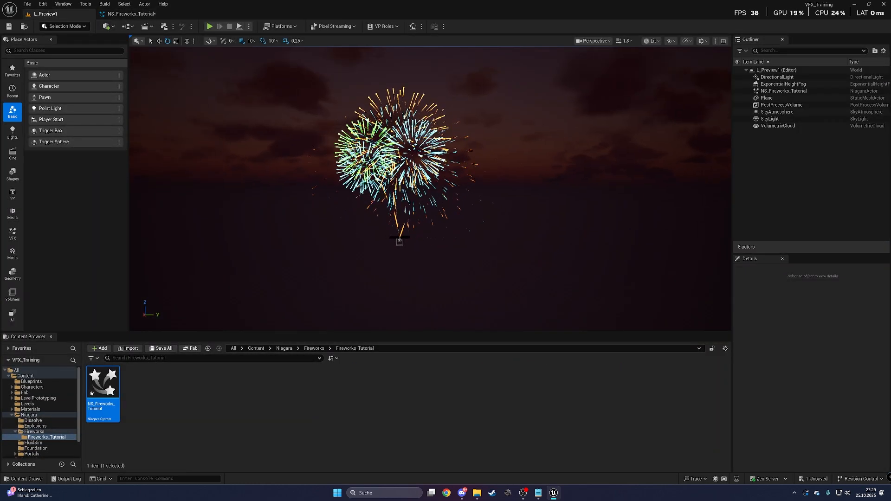
pyautogui.click(813, 479)
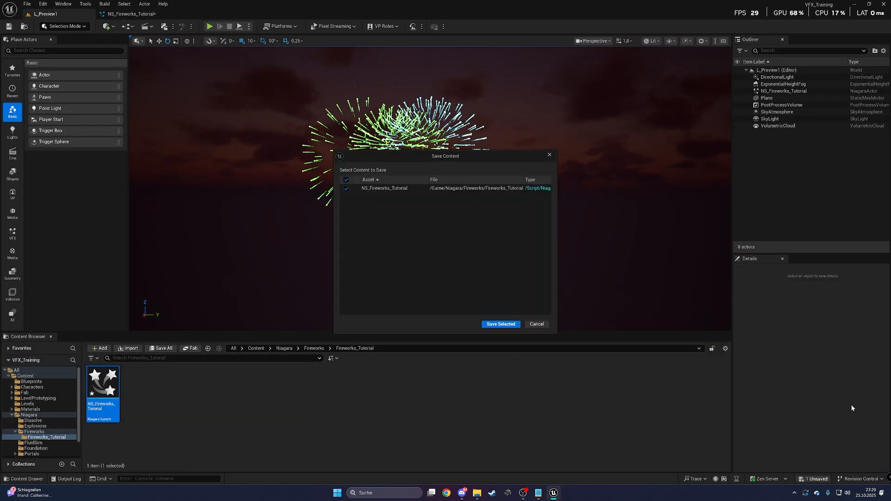
pyautogui.click(501, 324)
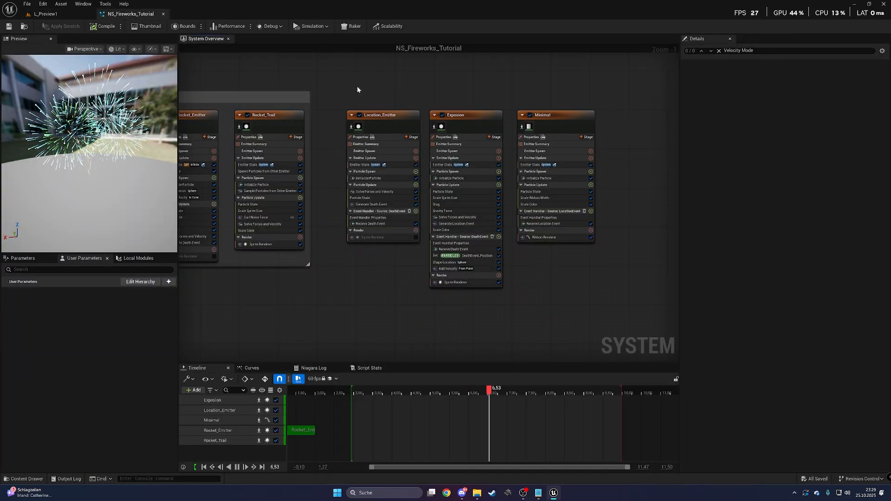
# Step: Group the Location_Emitter, Exposion and Minimal emitters in a comment box titled Explosion
pyautogui.moveTo(349, 88); pyautogui.dragTo(624, 243)
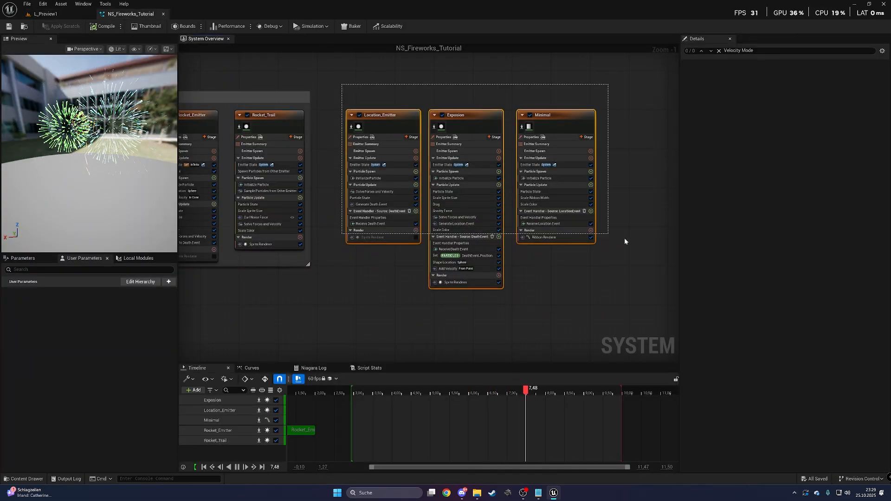
pyautogui.press('c')
pyautogui.write('Explosi')
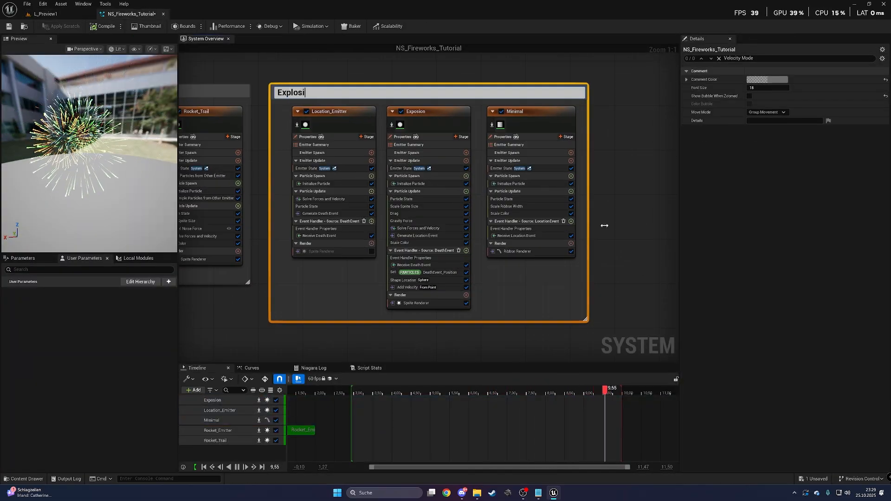
pyautogui.write('on')
pyautogui.press('Return')
pyautogui.click(327, 73)
# Step: Add a float user parameter named ExplosionTrail? to the system
pyautogui.moveTo(326, 73); pyautogui.dragTo(515, 88, button='right')
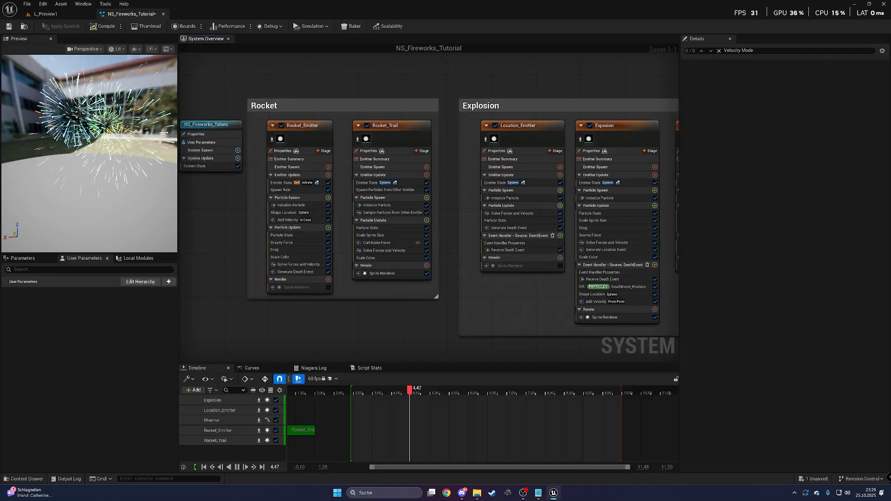
pyautogui.moveTo(347, 72); pyautogui.dragTo(409, 73, button='right')
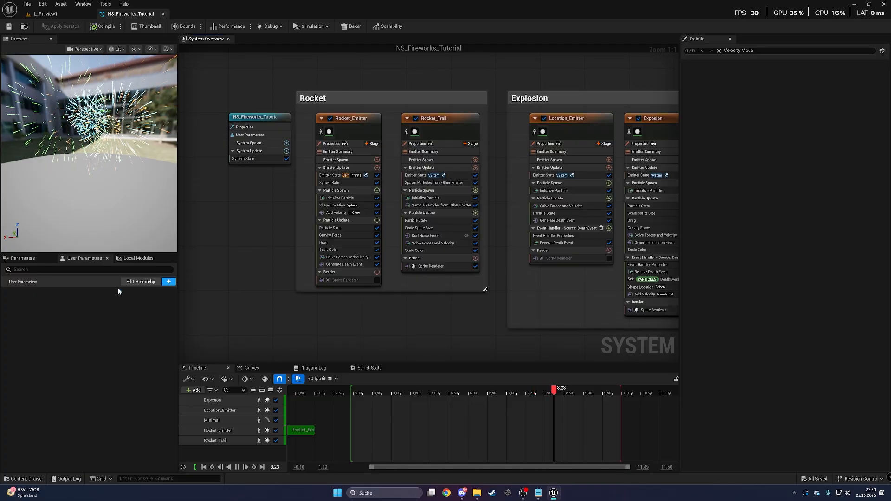
pyautogui.click(168, 282)
pyautogui.write('flaot')
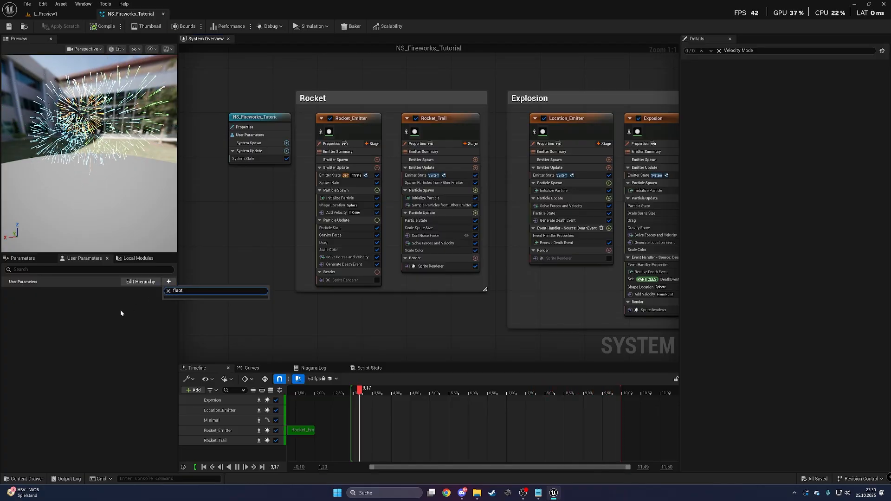
pyautogui.hotkey('ctrl', 'a')
pyautogui.write('float')
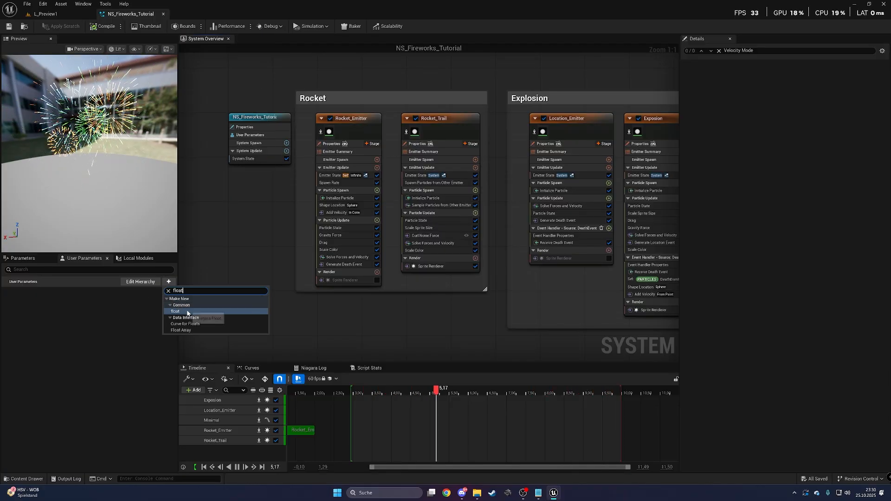
pyautogui.click(187, 312)
pyautogui.write('E')
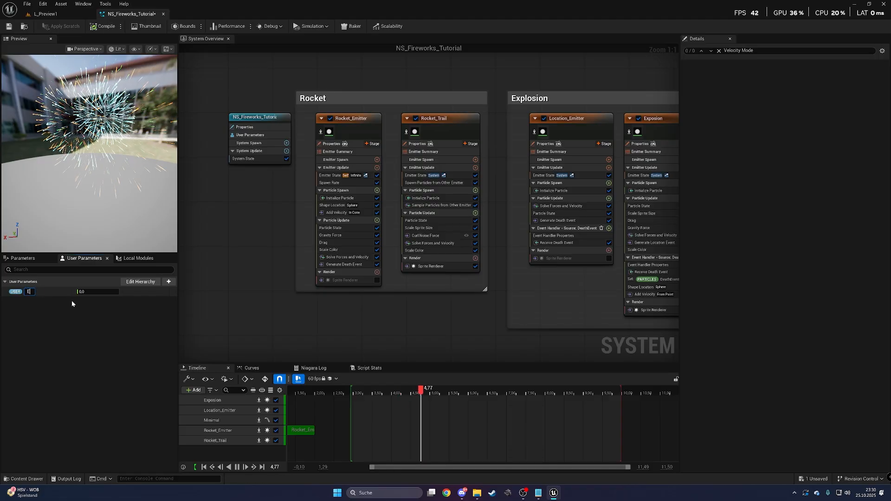
pyautogui.write('xplosionTrai')
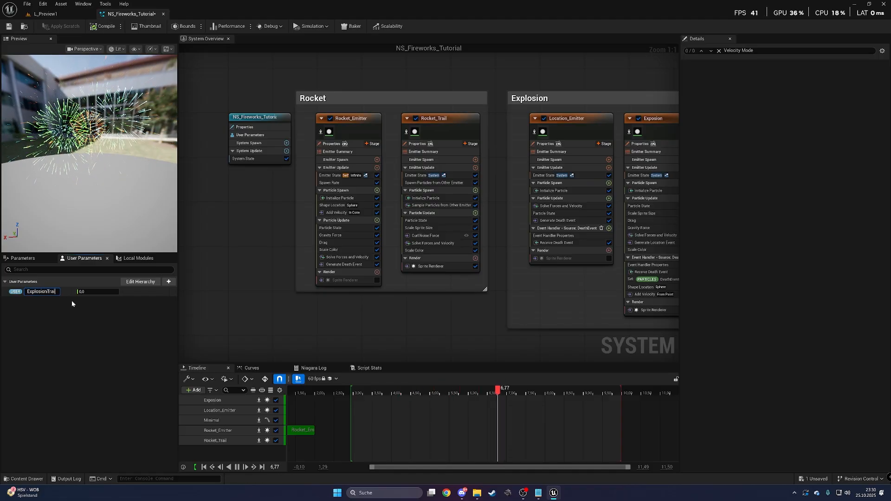
pyautogui.write('l?')
pyautogui.press('Return')
# Step: Add an int32 user parameter named SpawnCount to the system
pyautogui.click(168, 281)
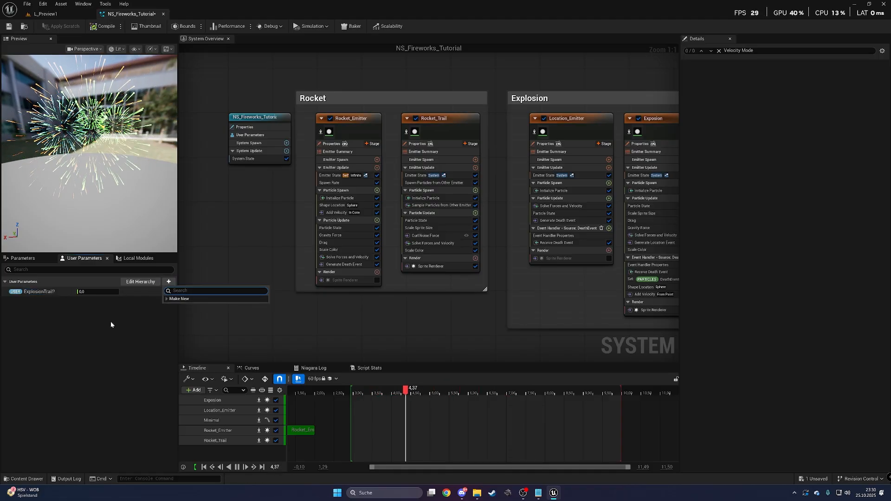
pyautogui.write('int')
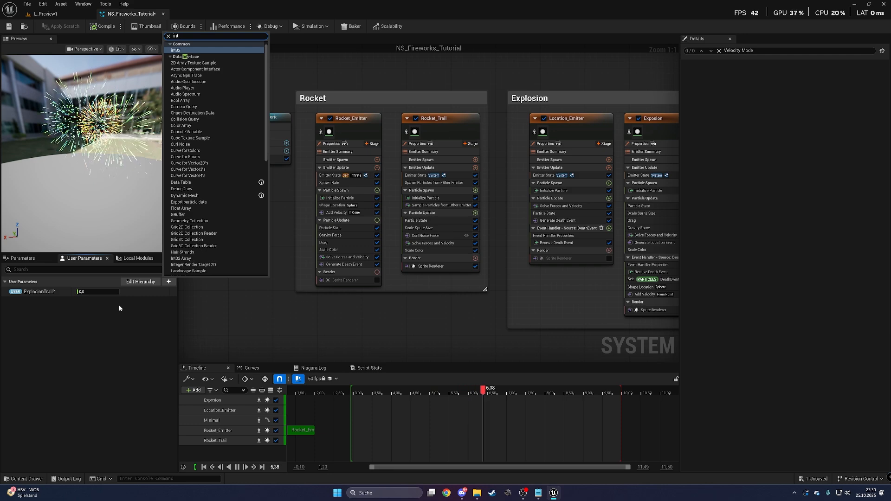
pyautogui.click(176, 50)
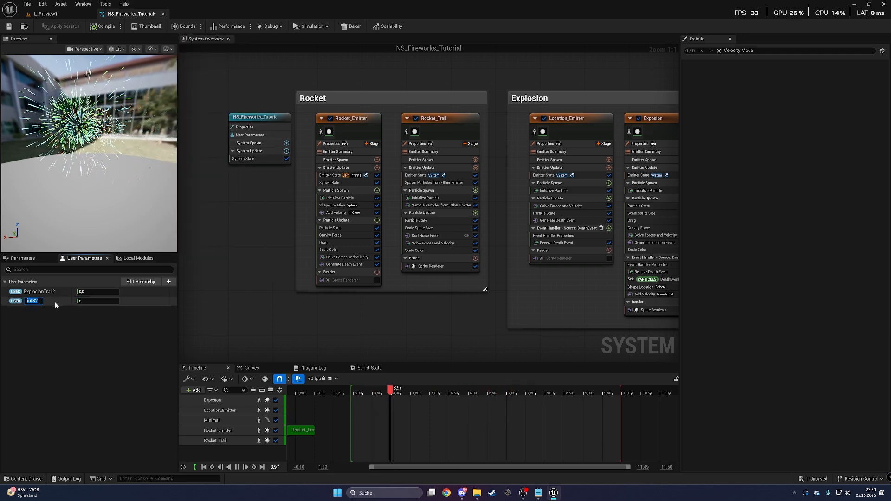
pyautogui.write('SpawnCo')
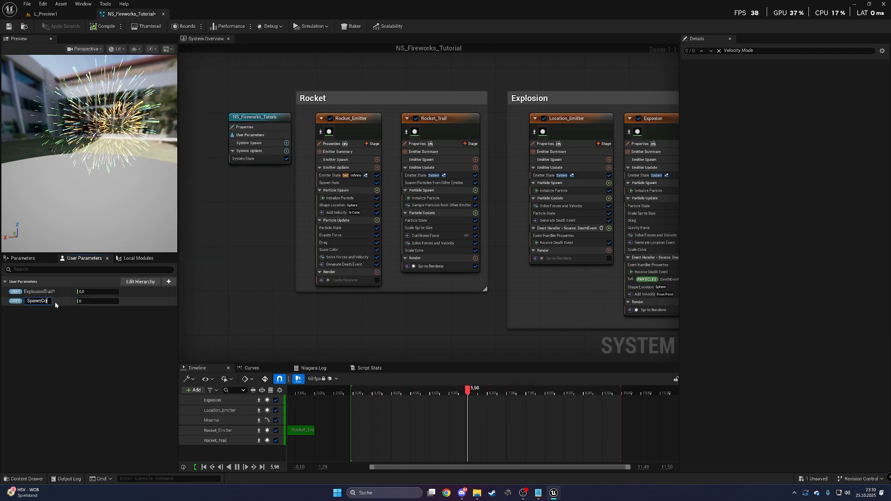
pyautogui.write('unt')
pyautogui.press('Return')
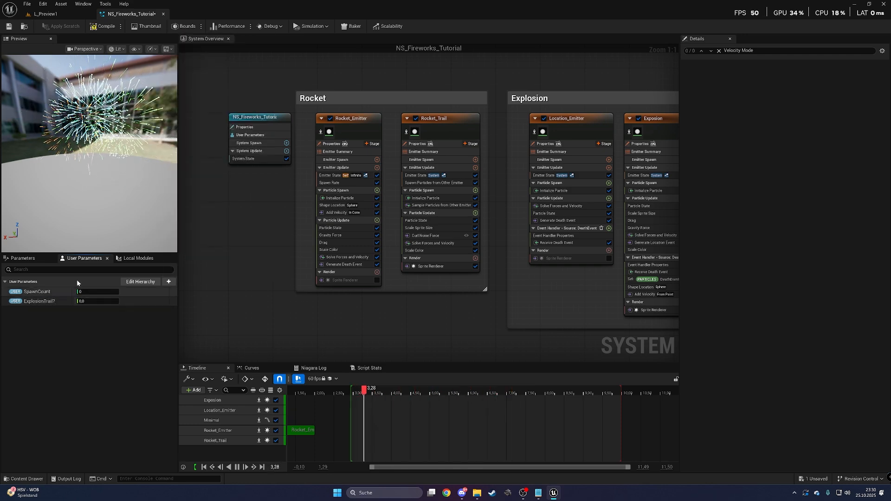
# Step: Add a Spawn Burst Instantaneous module to Rocket_Emitter's Emitter Update
pyautogui.click(322, 184)
pyautogui.click(377, 168)
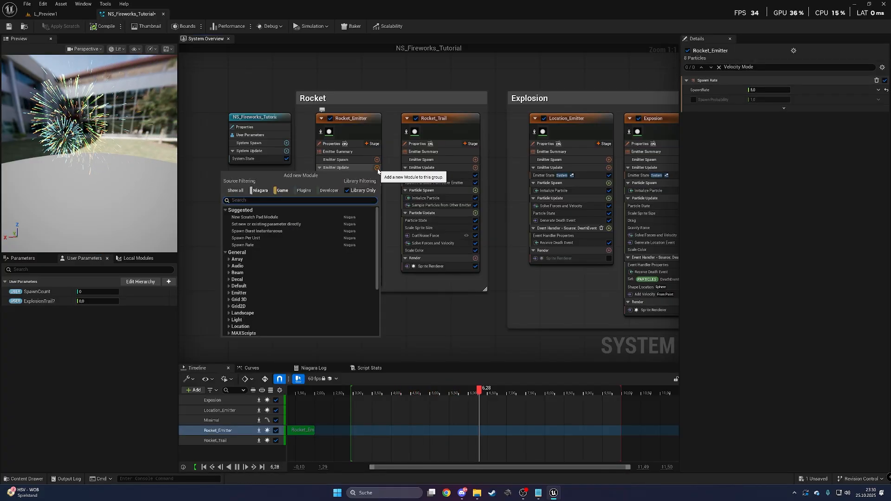
pyautogui.write('spawn')
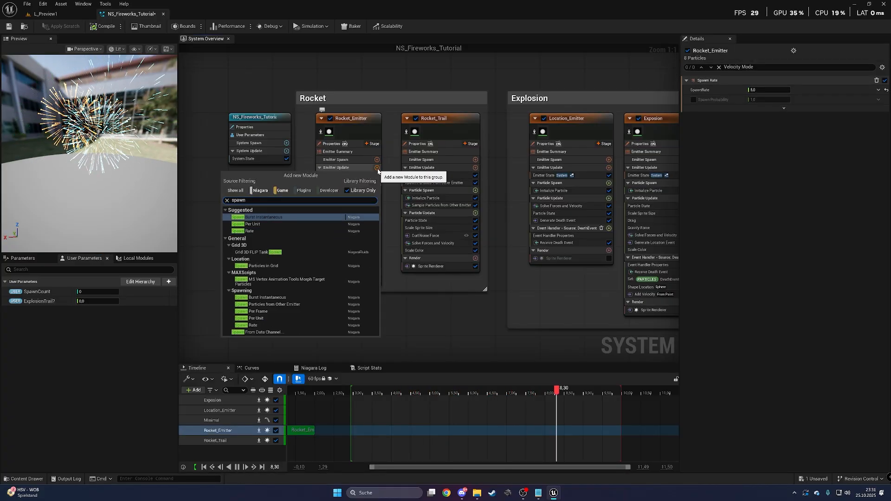
pyautogui.press('Return')
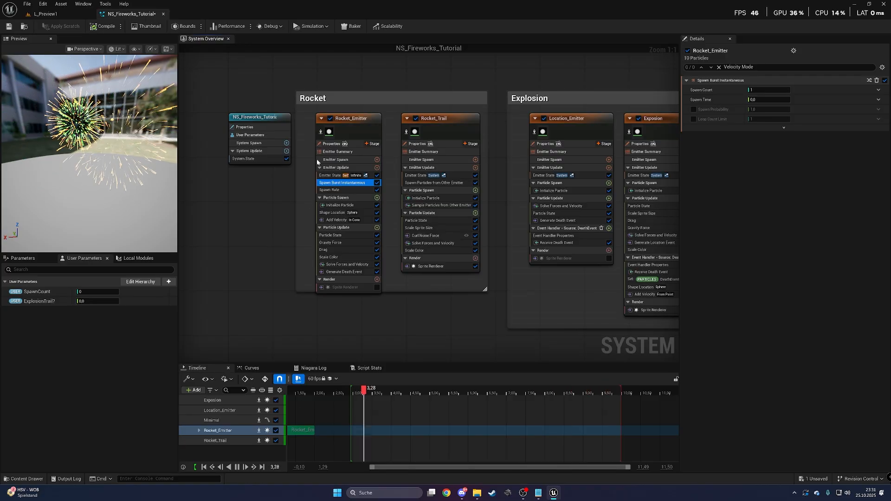
# Step: Disable the Spawn Rate module in Rocket_Emitter's Emitter Update
pyautogui.click(344, 190)
pyautogui.click(377, 190)
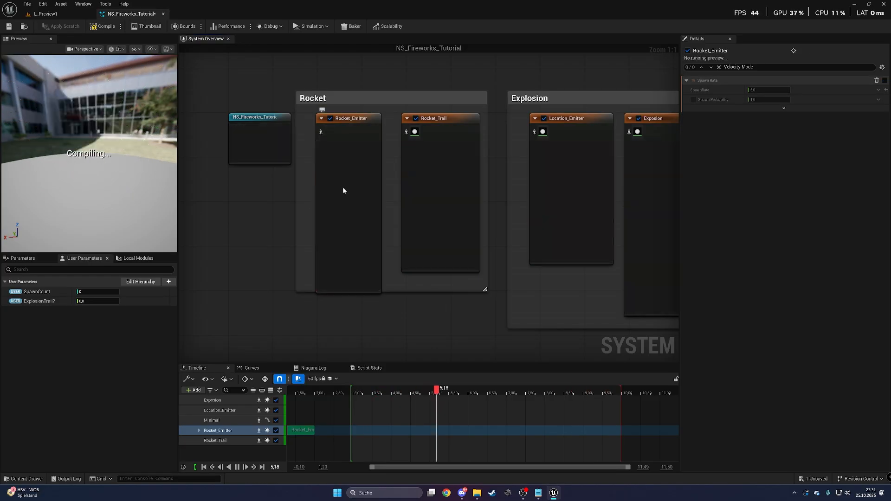
# Step: Bind the Spawn Count of Rocket_Emitter's Spawn Burst Instantaneous to the SpawnCount user parameter and set that parameter to 1
pyautogui.click(344, 182)
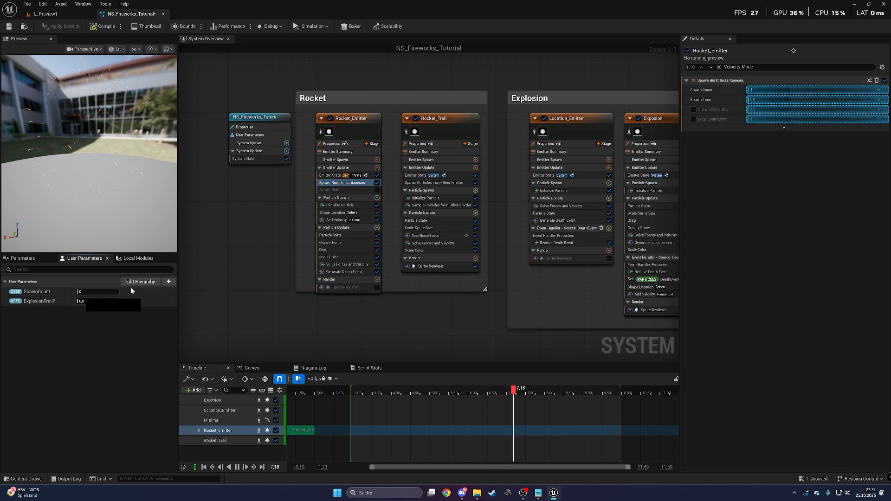
pyautogui.moveTo(131, 290); pyautogui.dragTo(794, 91)
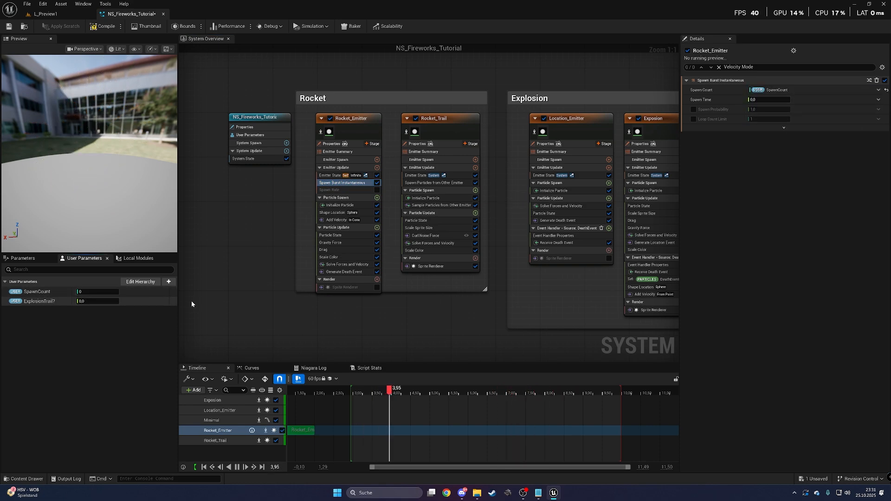
pyautogui.moveTo(191, 305); pyautogui.dragTo(150, 298, button='right')
pyautogui.click(109, 293)
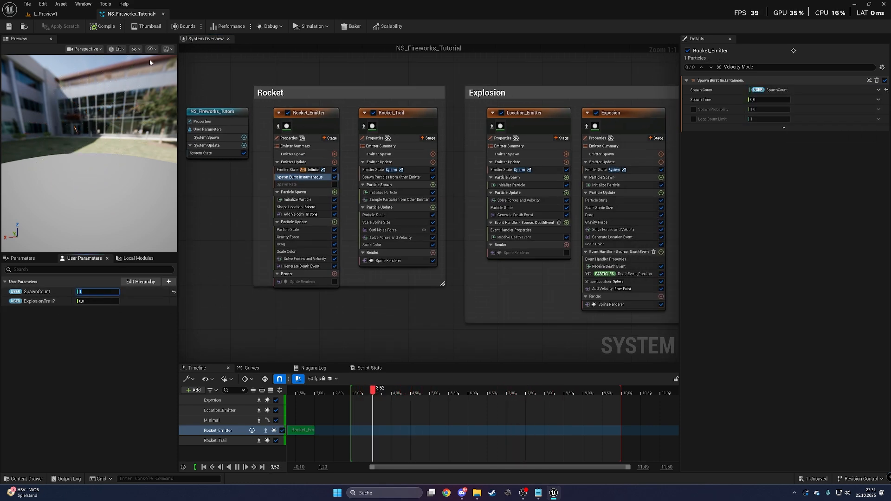
# Step: Enable Event Probability in the Exposion emitter's Generate Location Event and bind it to the ExplosionTrail? user parameter
pyautogui.moveTo(448, 182); pyautogui.dragTo(351, 163, button='right')
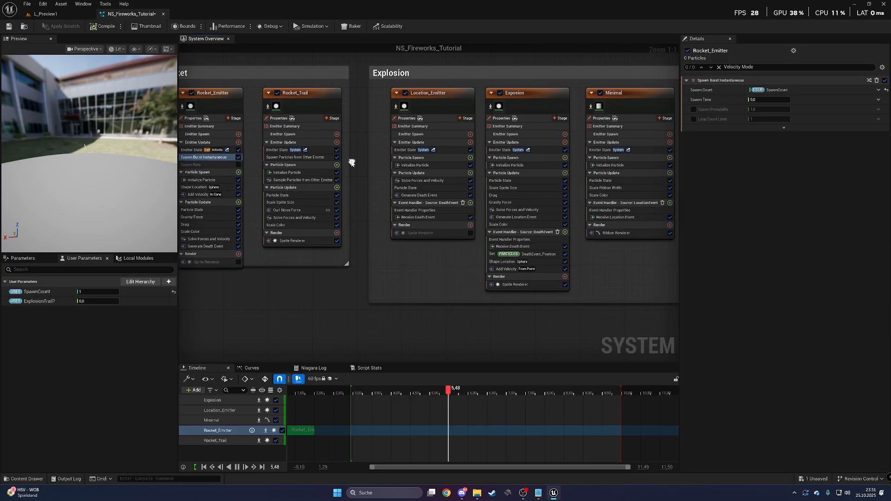
pyautogui.moveTo(465, 277); pyautogui.dragTo(359, 265, button='right')
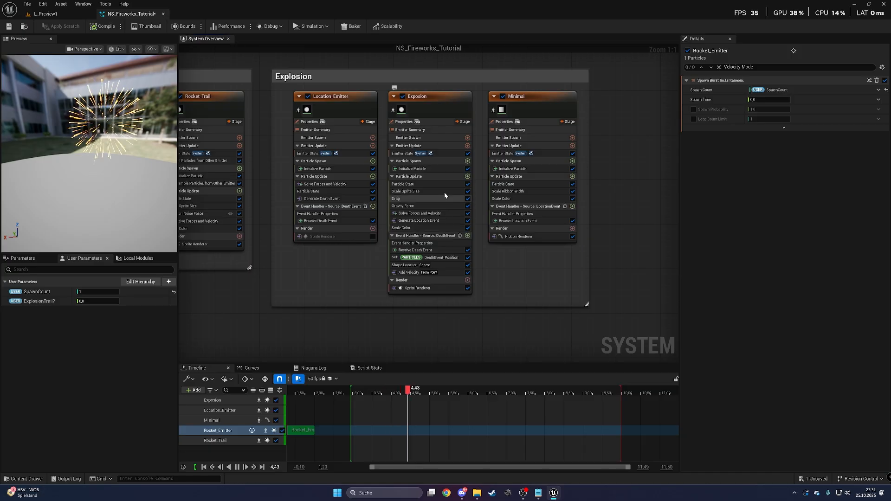
pyautogui.click(439, 221)
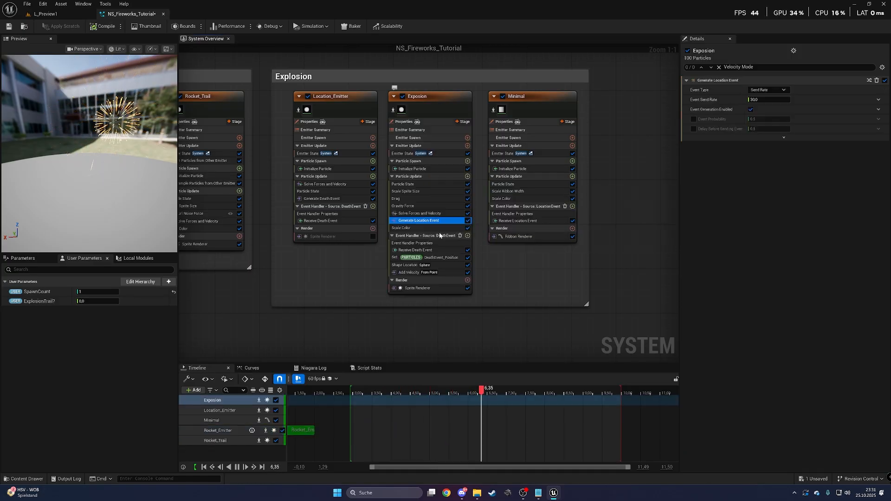
pyautogui.click(694, 119)
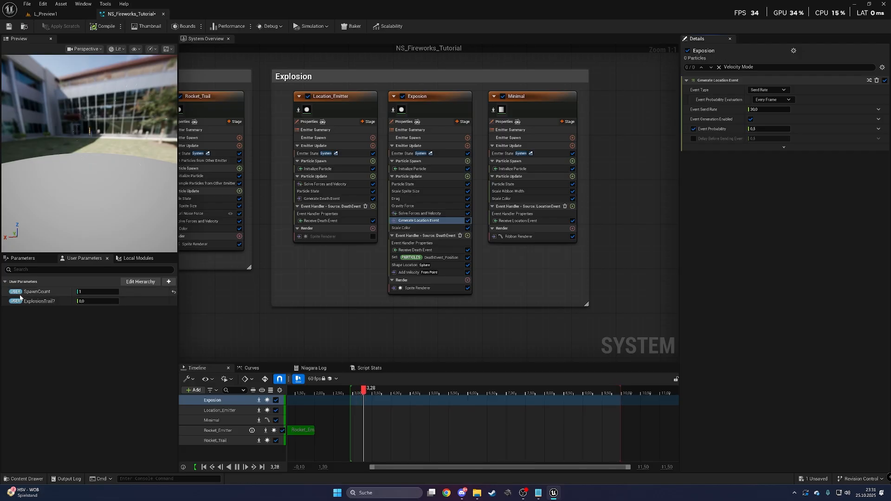
pyautogui.moveTo(32, 302); pyautogui.dragTo(759, 131)
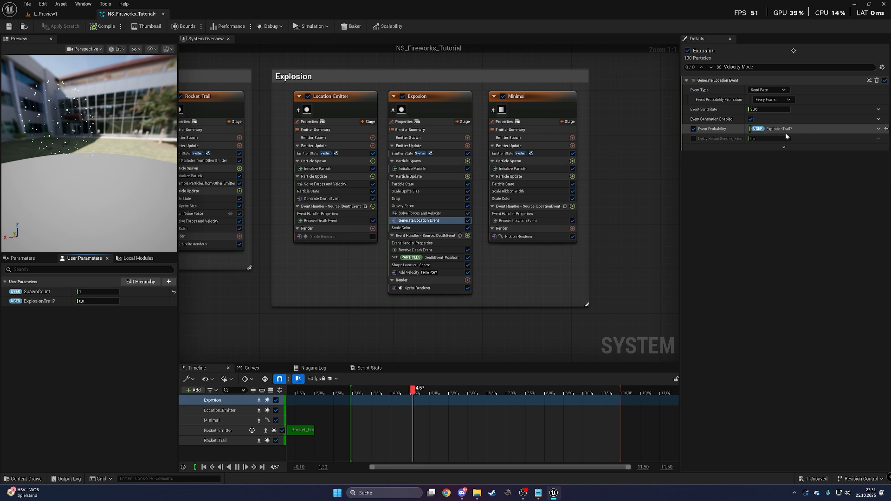
# Step: Search the dynamic inputs for Event Probability for "float from int"
pyautogui.click(878, 129)
pyautogui.write('f')
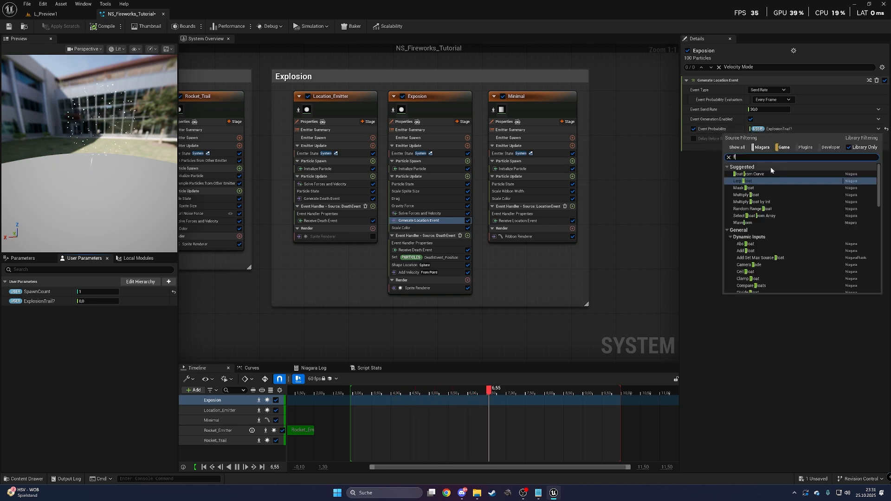
pyautogui.write('loat from int')
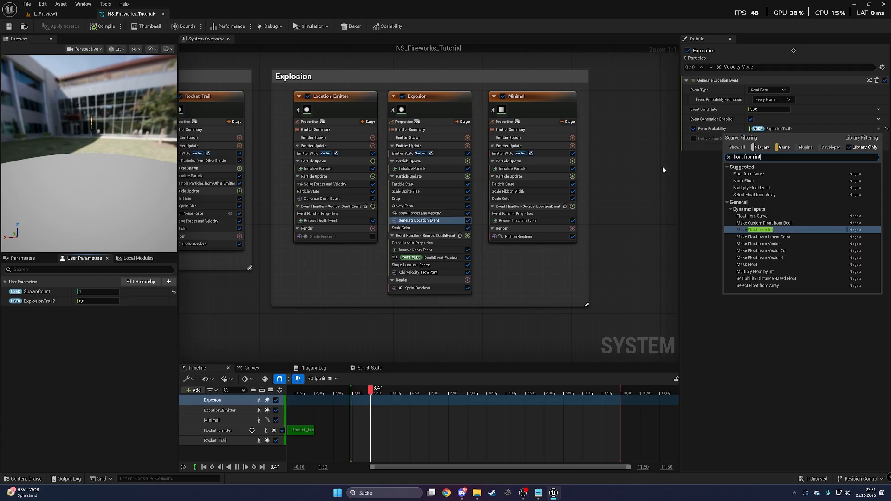
pyautogui.press('Return')
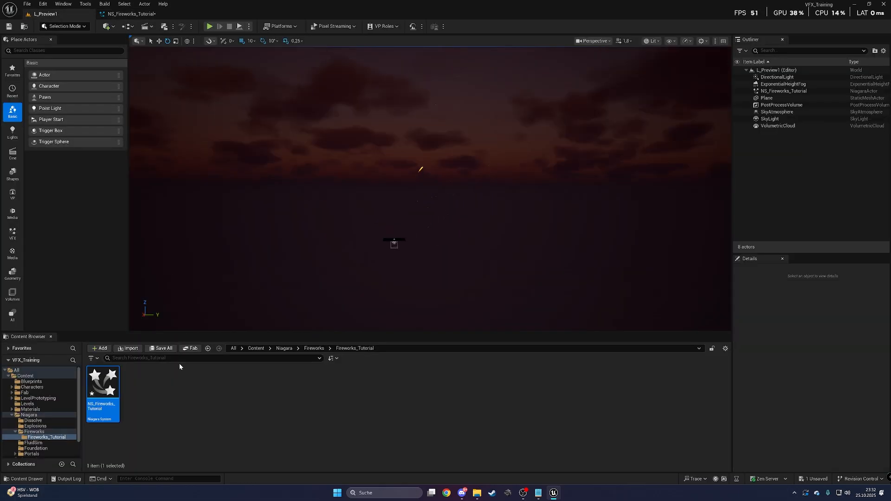
# Step: Create an Actor Blueprint class named BP_Fireworks_Tutorial in the Fireworks_Tutorial folder of the L_Preview1 level's project content
pyautogui.rightClick(182, 387)
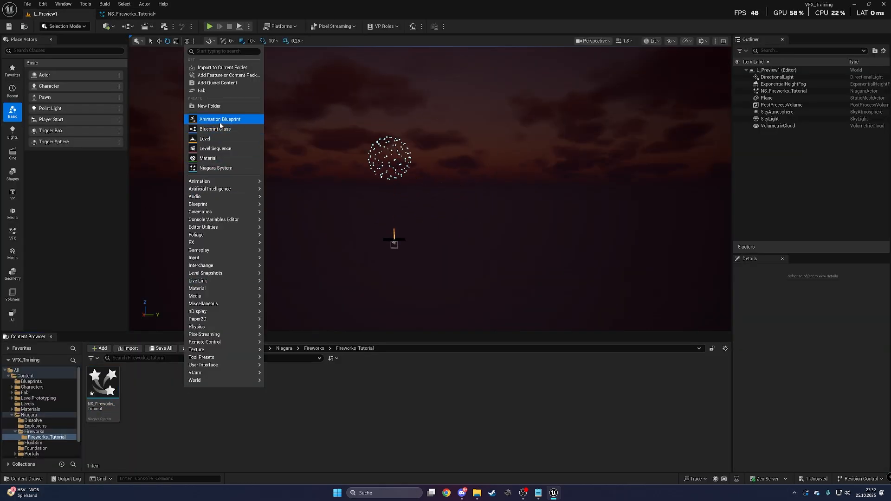
pyautogui.click(214, 129)
pyautogui.click(377, 199)
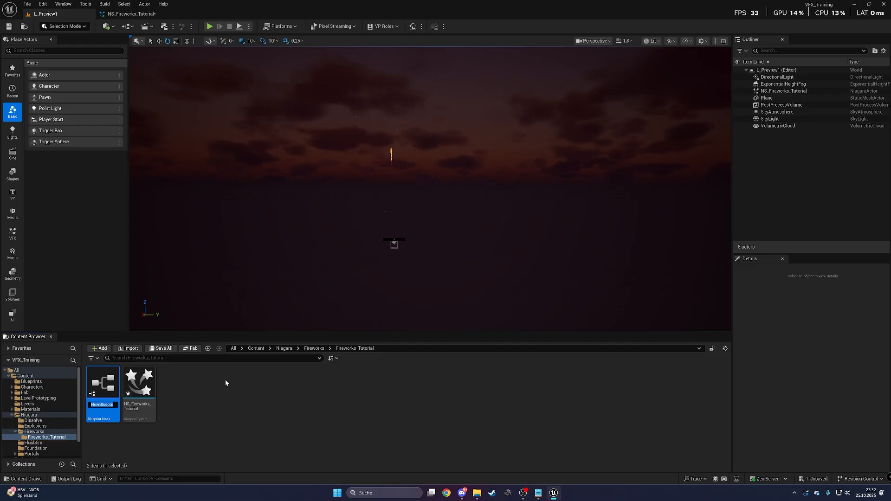
pyautogui.write('BP')
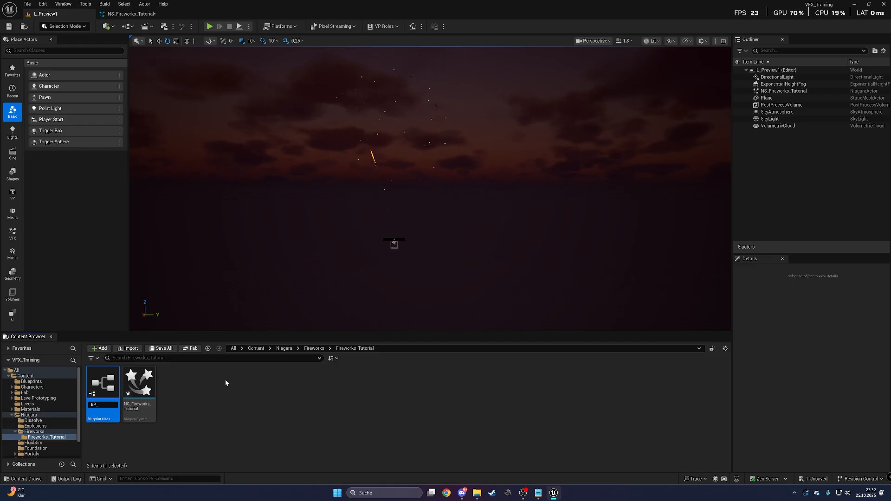
pyautogui.write('_')
pyautogui.write('Fireworks_')
pyautogui.write('Tutorial')
pyautogui.press('Return')
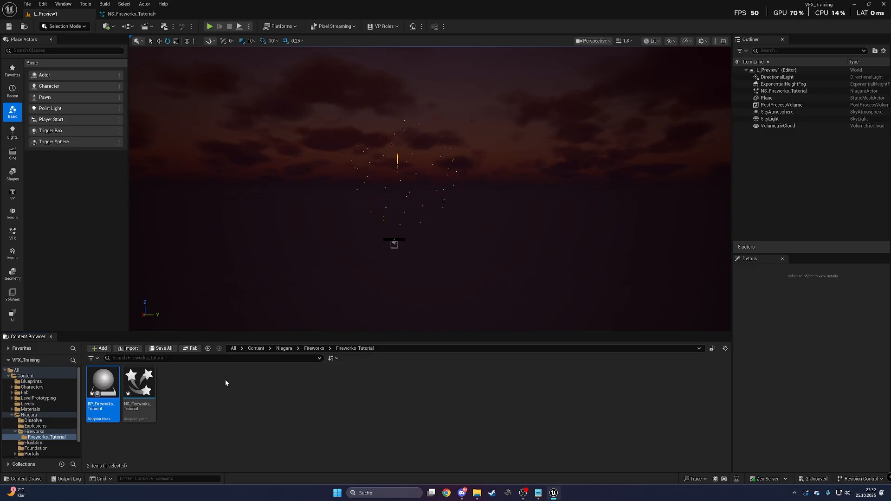
# Step: Open BP_Fireworks_Tutorial's Event Graph and delete the default ActorBeginOverlap and Tick event nodes
pyautogui.doubleClick(102, 385)
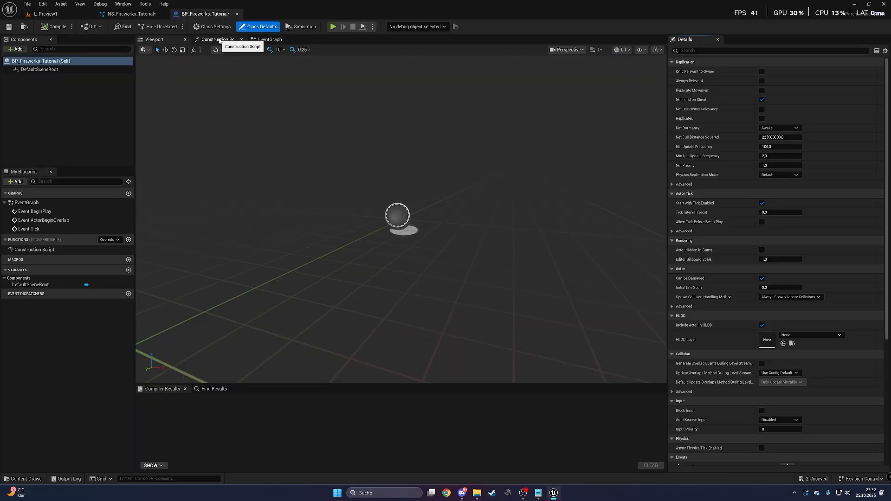
pyautogui.click(268, 39)
pyautogui.moveTo(513, 192); pyautogui.dragTo(361, 301)
pyautogui.press('Delete')
# Step: Add a Spawn System at Location node wired to the execution output of Event BeginPlay
pyautogui.moveTo(474, 158); pyautogui.dragTo(325, 194, button='right')
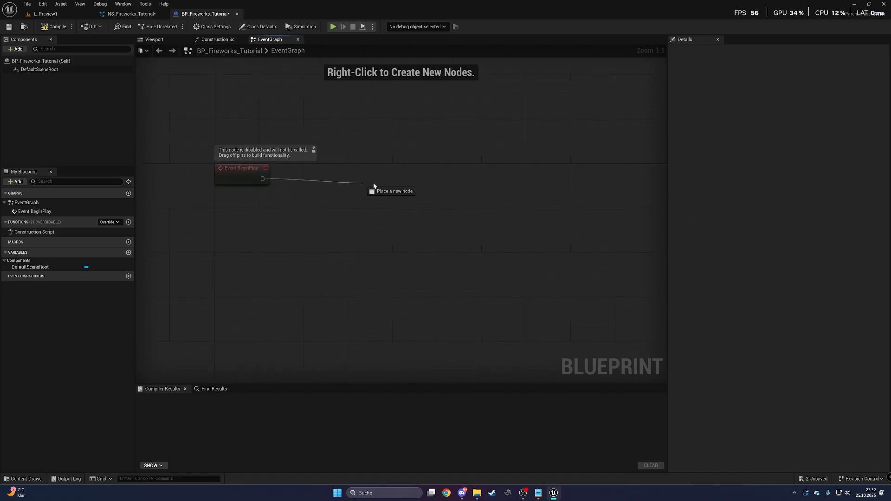
pyautogui.moveTo(373, 185); pyautogui.dragTo(378, 185)
pyautogui.write('spawn sy')
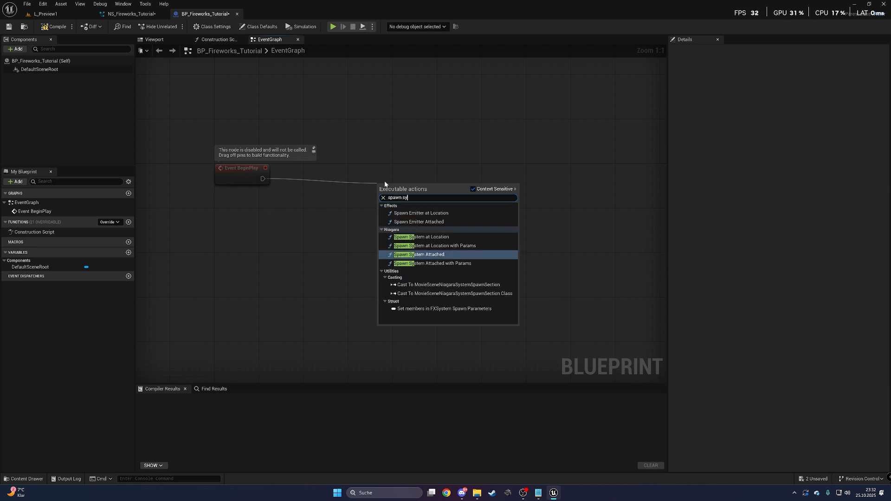
pyautogui.press('Up')
pyautogui.press('Up')
pyautogui.press('Return')
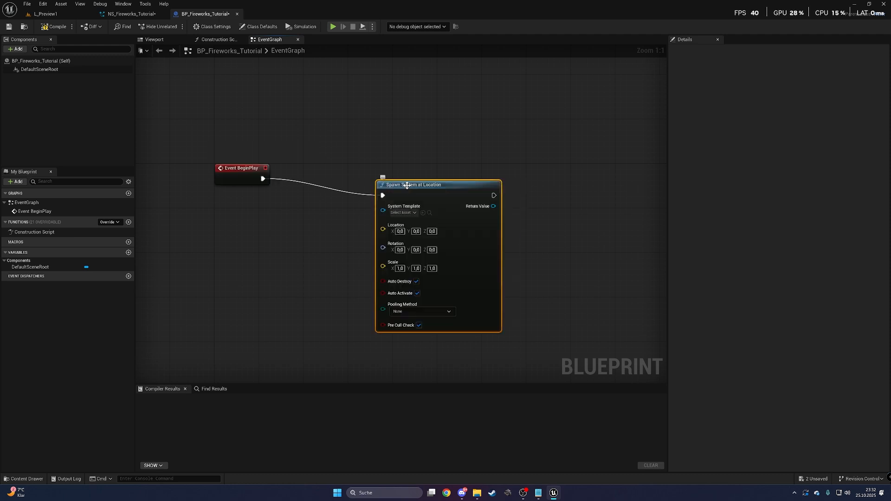
# Step: Add a Get World Location node for DefaultSceneRoot, connect it to the spawn node's Location, and tuck the root reference beneath it
pyautogui.rightClick(296, 234)
pyautogui.write('get wor')
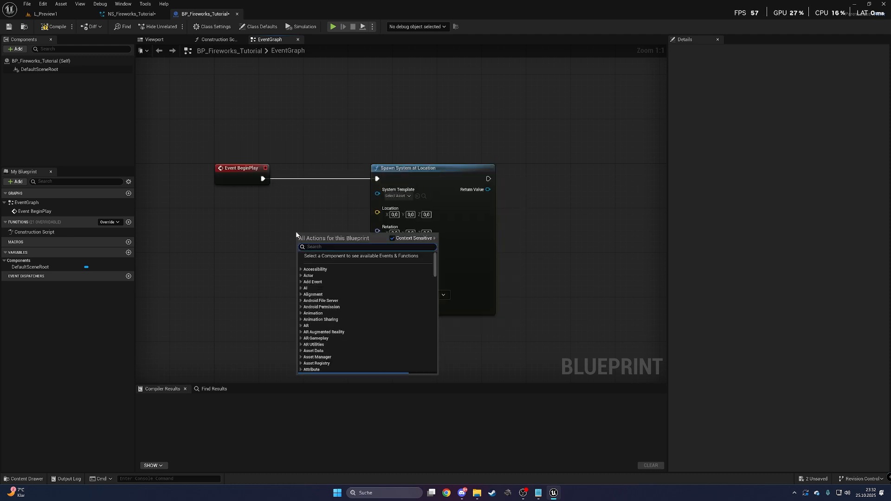
pyautogui.write('ld loca')
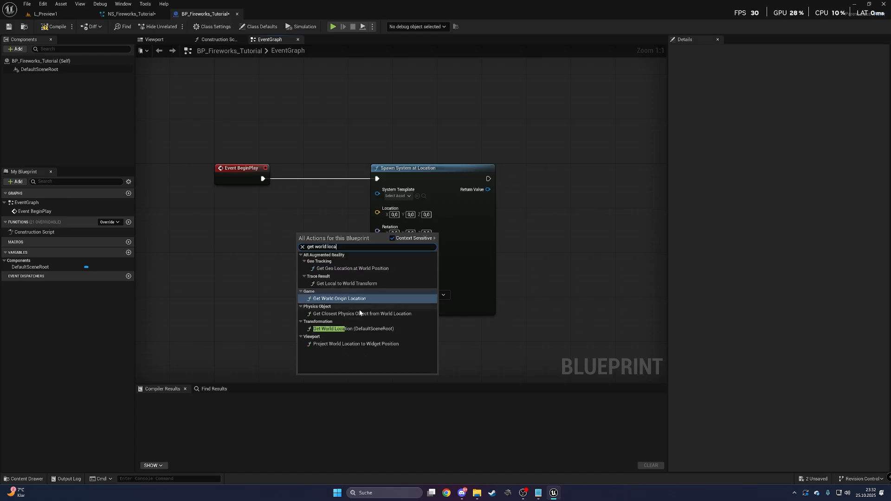
pyautogui.click(360, 328)
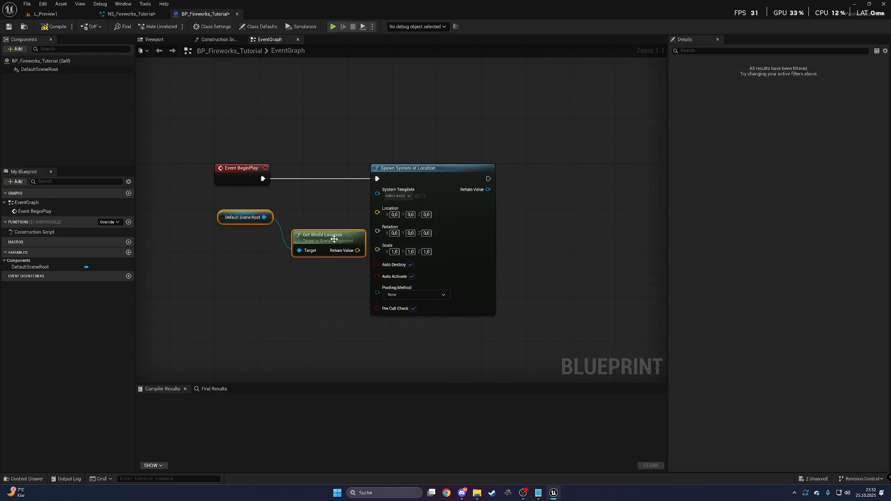
pyautogui.moveTo(334, 239); pyautogui.dragTo(386, 212)
pyautogui.moveTo(218, 196); pyautogui.dragTo(309, 243)
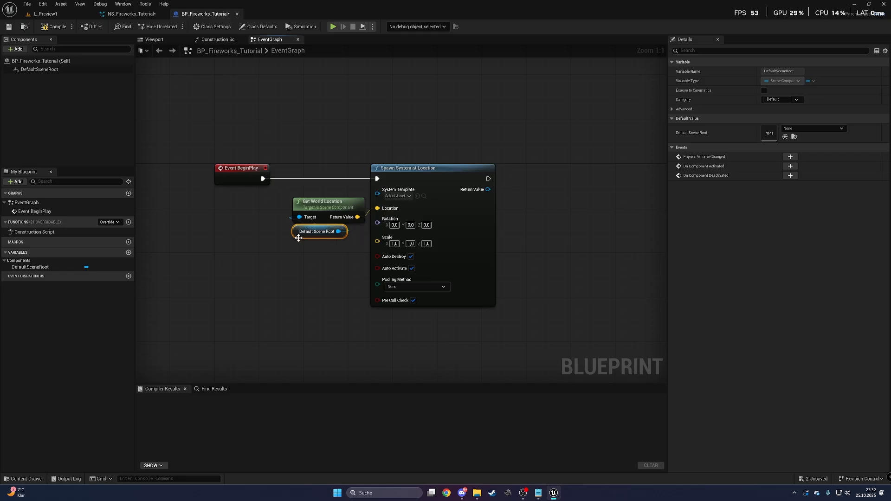
pyautogui.click(332, 188)
# Step: Set the System Template of the Spawn System at Location node to NS_Fireworks_Tutorial
pyautogui.moveTo(332, 188); pyautogui.dragTo(257, 193, button='right')
pyautogui.moveTo(416, 146); pyautogui.dragTo(395, 137, button='right')
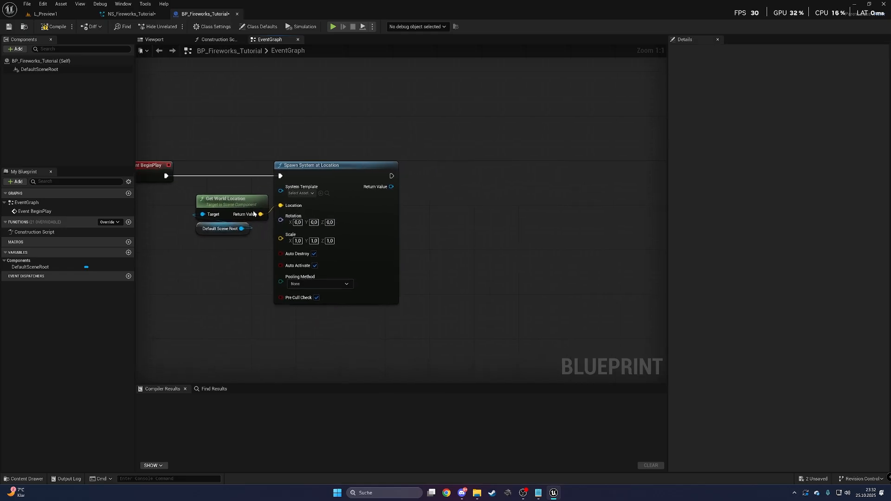
pyautogui.click(312, 194)
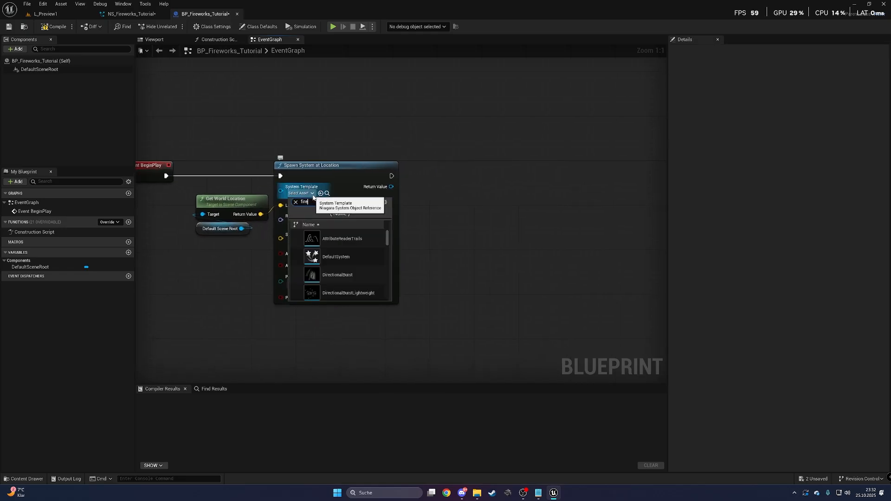
pyautogui.write('fireworks')
pyautogui.click(367, 256)
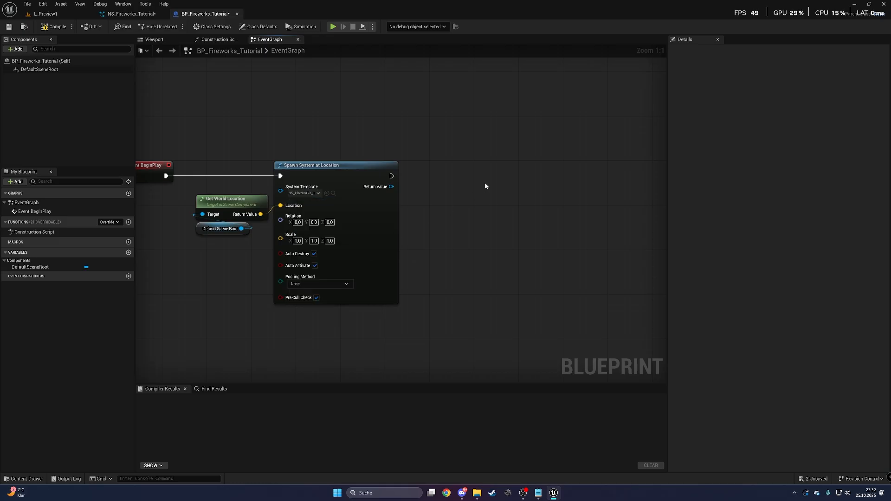
# Step: Add a Set Niagara Variable By String (Float) node after Spawn System at Location
pyautogui.moveTo(444, 136); pyautogui.dragTo(420, 134, button='right')
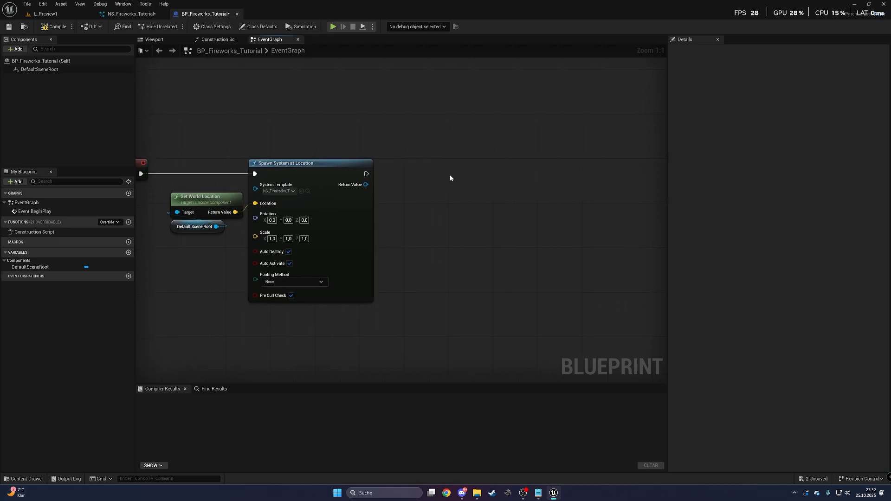
pyautogui.moveTo(450, 176); pyautogui.dragTo(451, 169, button='right')
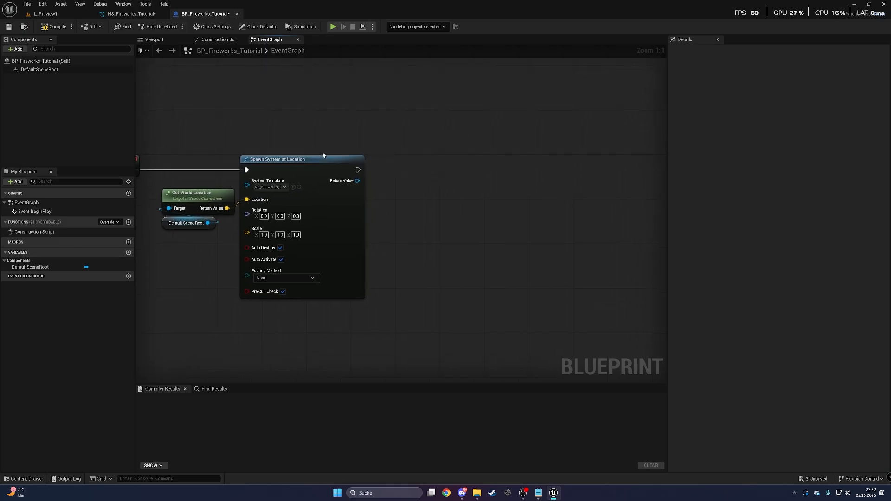
pyautogui.moveTo(413, 147); pyautogui.dragTo(339, 143, button='right')
pyautogui.moveTo(311, 165); pyautogui.dragTo(386, 160)
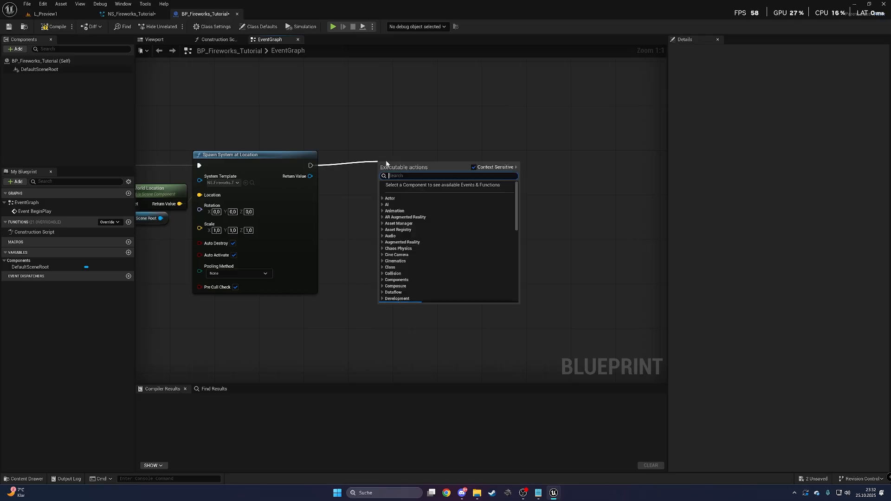
pyautogui.write('ser va')
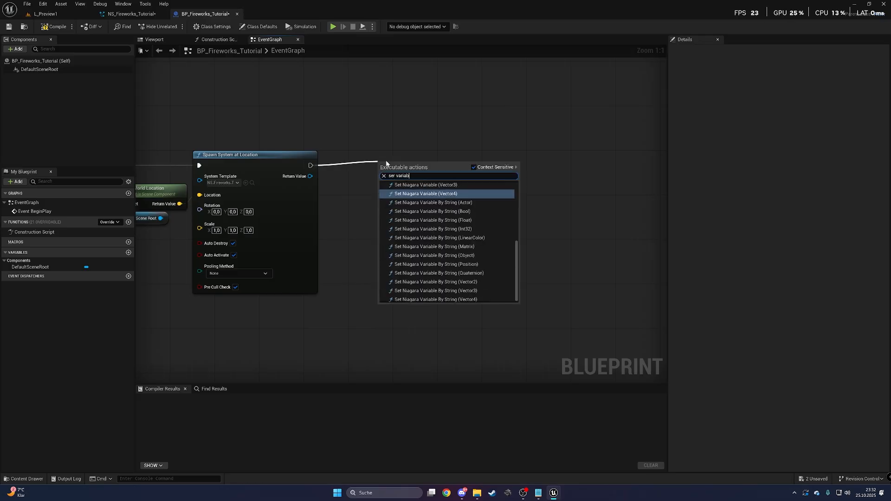
pyautogui.write('riab')
pyautogui.click(437, 220)
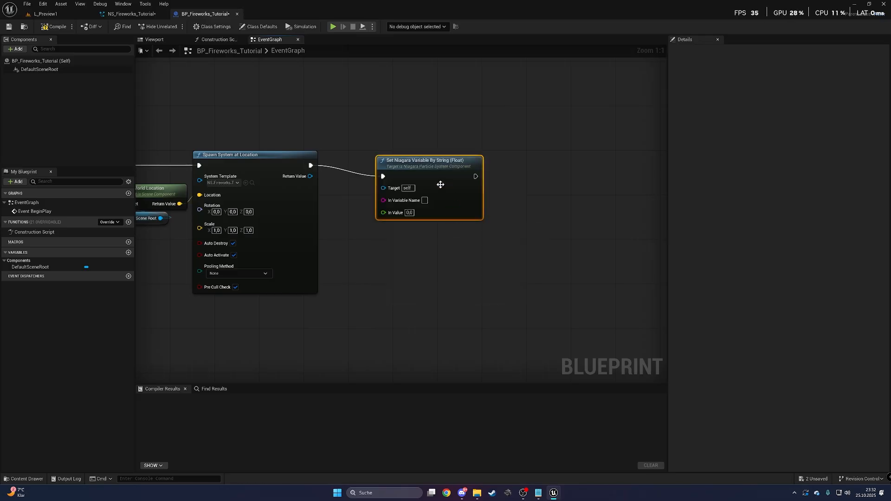
# Step: Align the float variable node with the spawn node and chain a Set Niagara Variable (Int32) node after it
pyautogui.moveTo(440, 185); pyautogui.dragTo(533, 163)
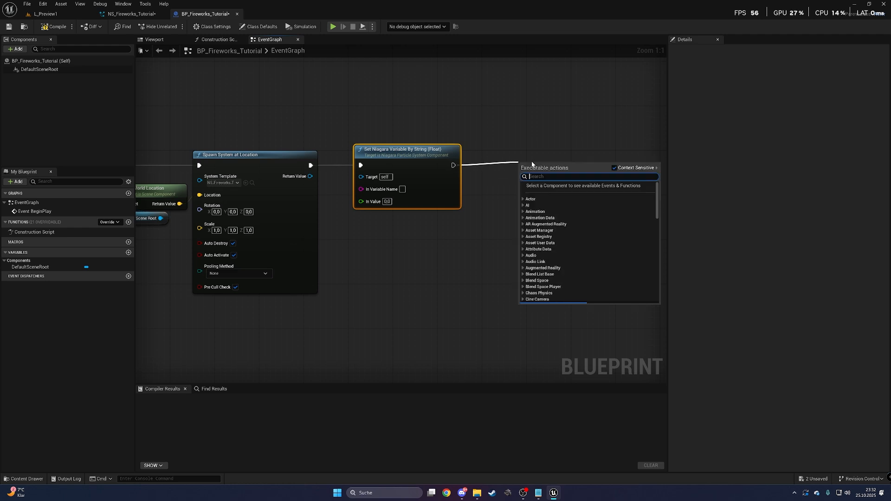
pyautogui.write('set varia')
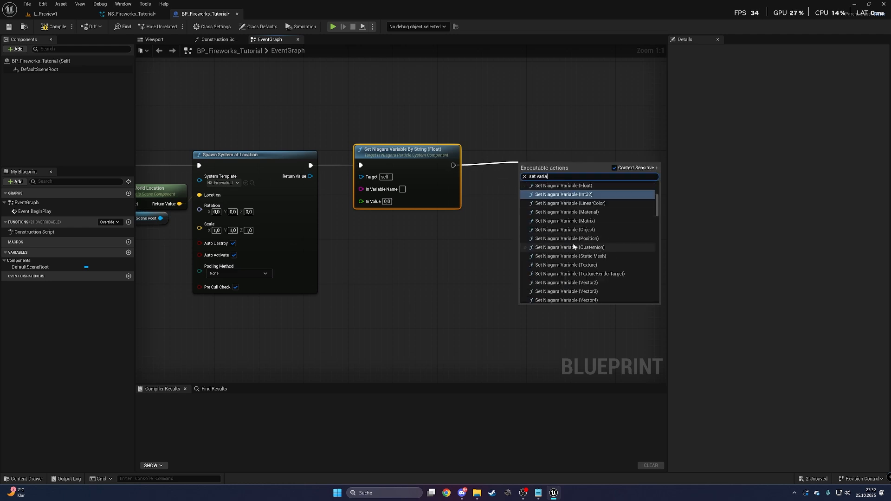
pyautogui.click(564, 195)
pyautogui.moveTo(541, 155); pyautogui.dragTo(551, 162)
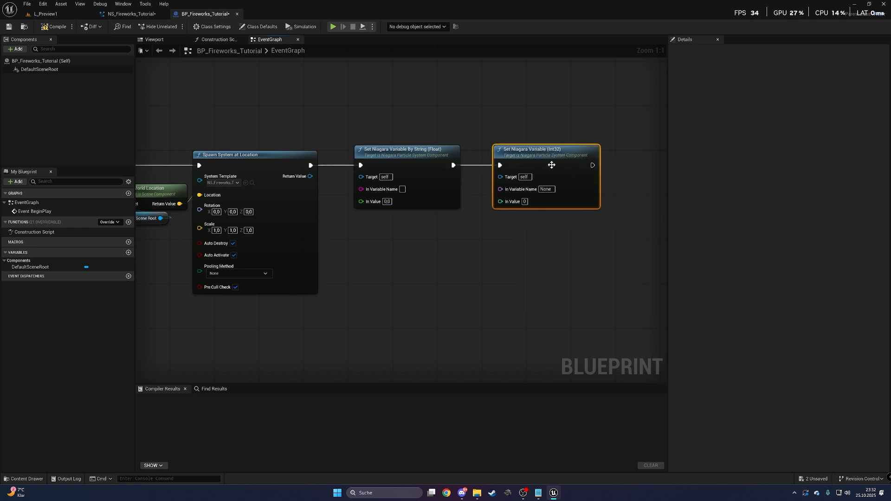
# Step: Add a Random Integer in Range node beneath the Set Niagara Variable By String (Float) node
pyautogui.click(526, 239)
pyautogui.moveTo(525, 243); pyautogui.dragTo(461, 237, button='right')
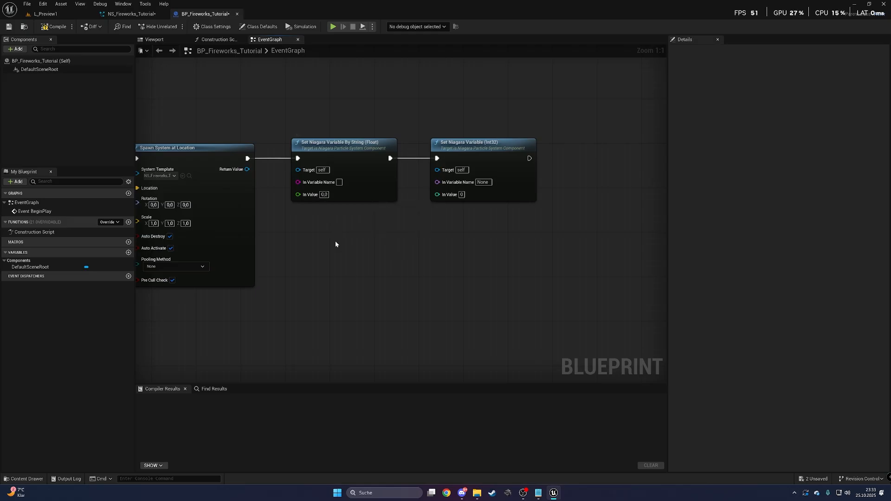
pyautogui.moveTo(346, 232); pyautogui.dragTo(377, 236, button='right')
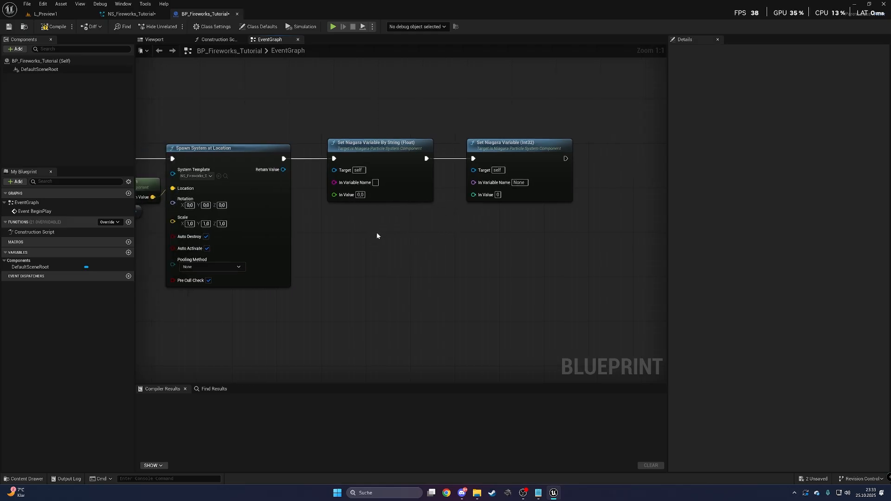
pyautogui.click(155, 16)
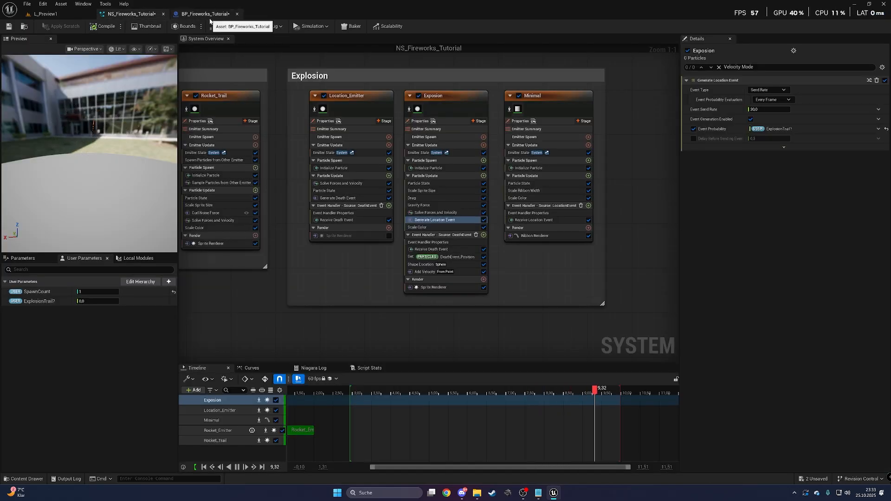
pyautogui.click(209, 17)
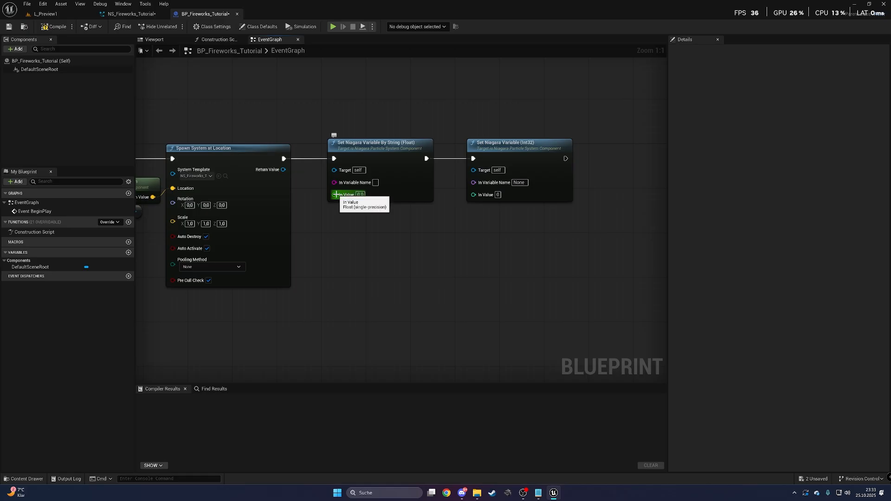
pyautogui.rightClick(342, 238)
pyautogui.write('random range')
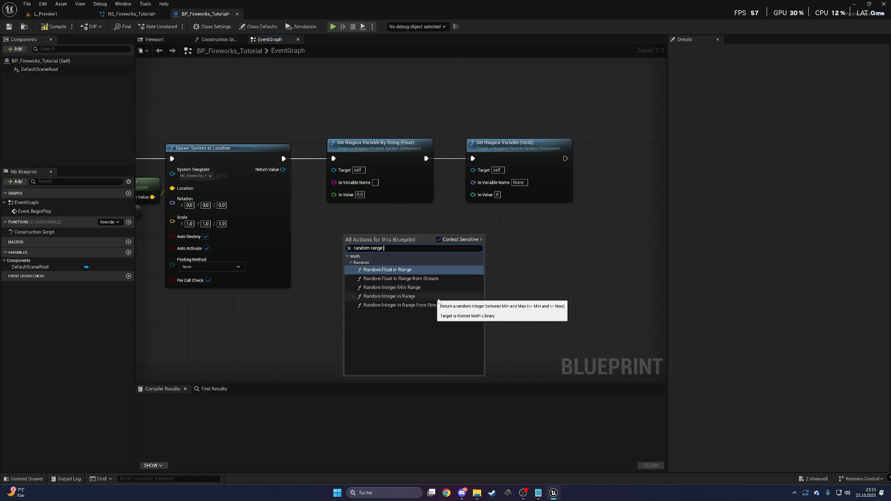
pyautogui.click(424, 297)
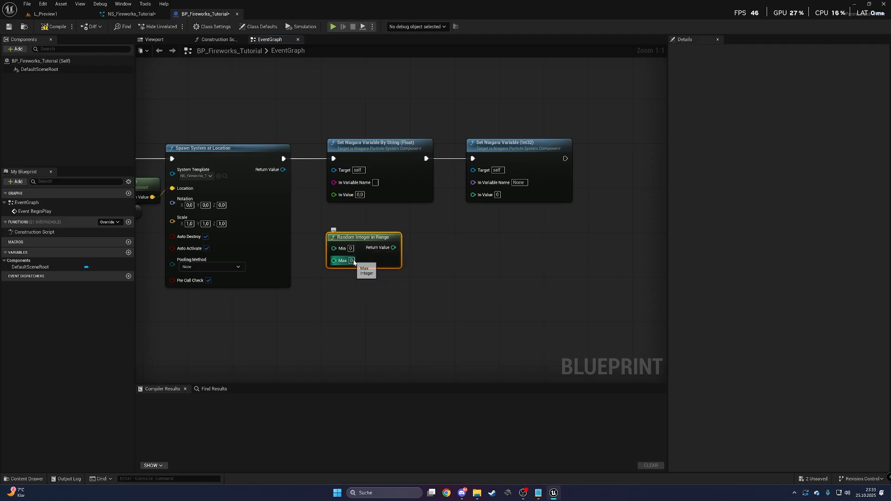
# Step: Set the random integer's Max to 1, feed it into the float node's In Value, and stack the conversion and random nodes beneath it
pyautogui.click(352, 261)
pyautogui.write('1')
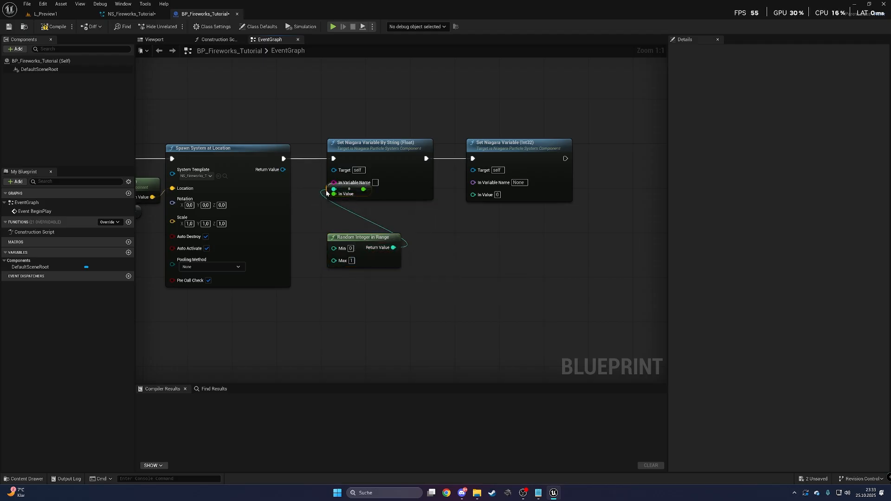
pyautogui.moveTo(327, 193); pyautogui.dragTo(328, 214)
pyautogui.moveTo(360, 244); pyautogui.dragTo(360, 239)
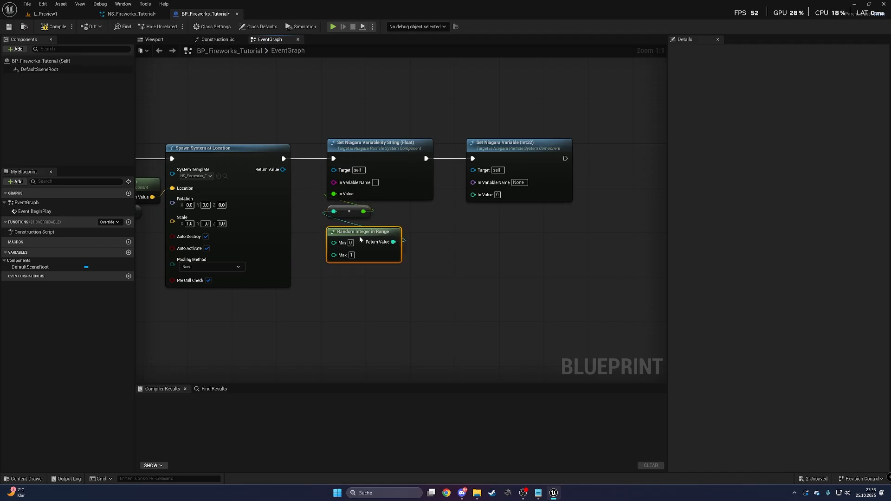
# Step: Duplicate the Random Integer in Range node beneath Set Niagara Variable (Int32) and connect its Return Value to In Value
pyautogui.moveTo(376, 247); pyautogui.dragTo(300, 250, button='right')
pyautogui.hotkey('ctrl', 'c')
pyautogui.hotkey('ctrl', 'v')
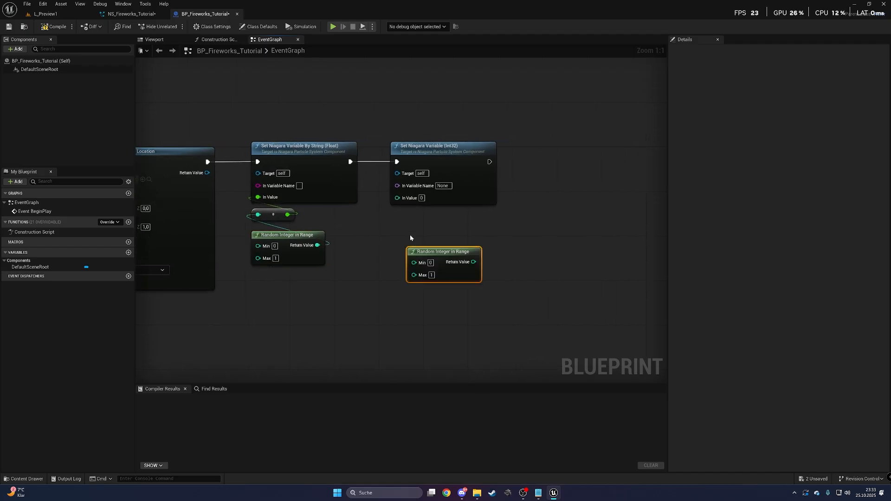
pyautogui.moveTo(429, 251); pyautogui.dragTo(414, 221)
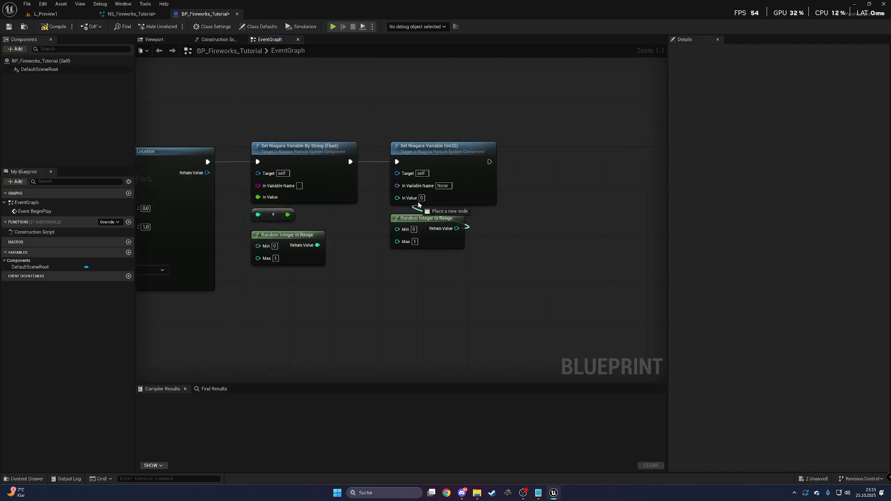
pyautogui.moveTo(368, 214); pyautogui.dragTo(336, 219, button='right')
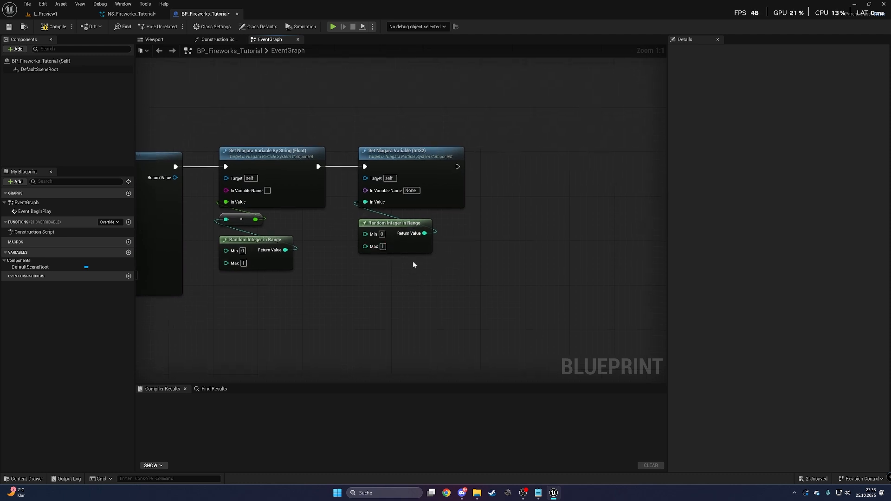
# Step: Set the second Random Integer in Range node's Min to 1 and Max to 5, and compile the Blueprint
pyautogui.click(382, 246)
pyautogui.write('5')
pyautogui.click(392, 290)
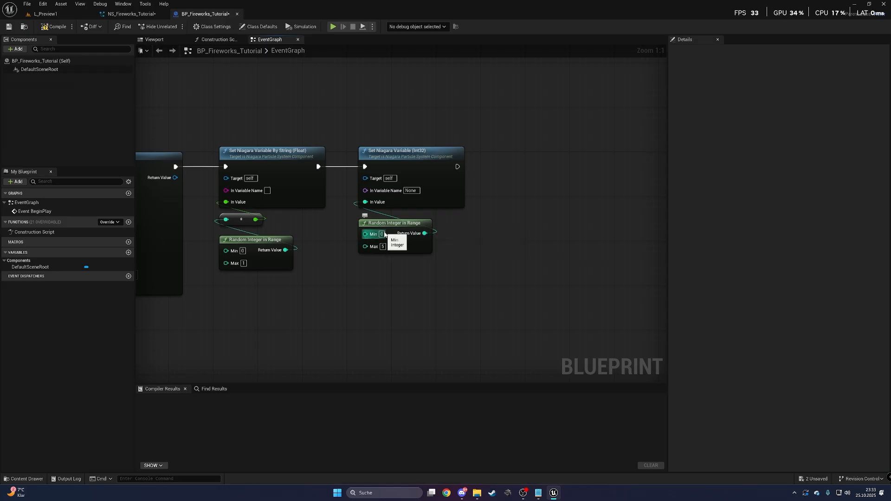
pyautogui.moveTo(457, 254); pyautogui.dragTo(491, 218, button='right')
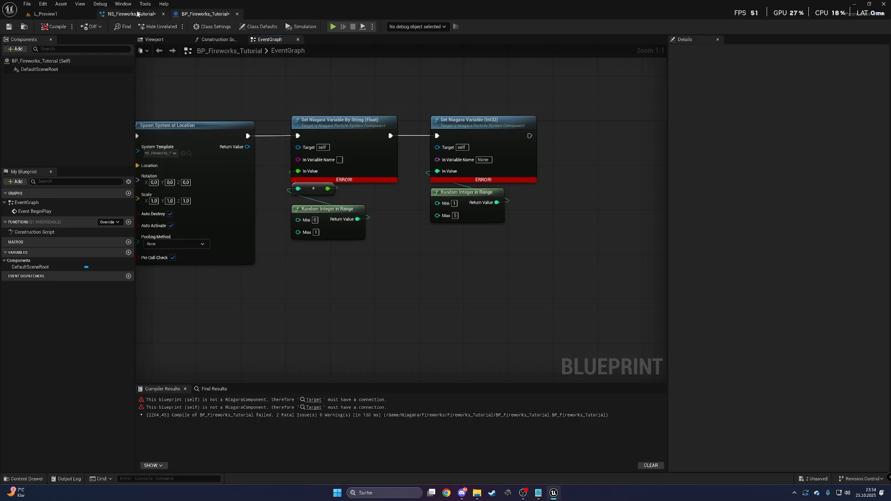
# Step: Copy the SpawnCount user parameter's name from NS_Fireworks_Tutorial into the In Variable Name of the Set Niagara Variable (Int32) node
pyautogui.click(134, 14)
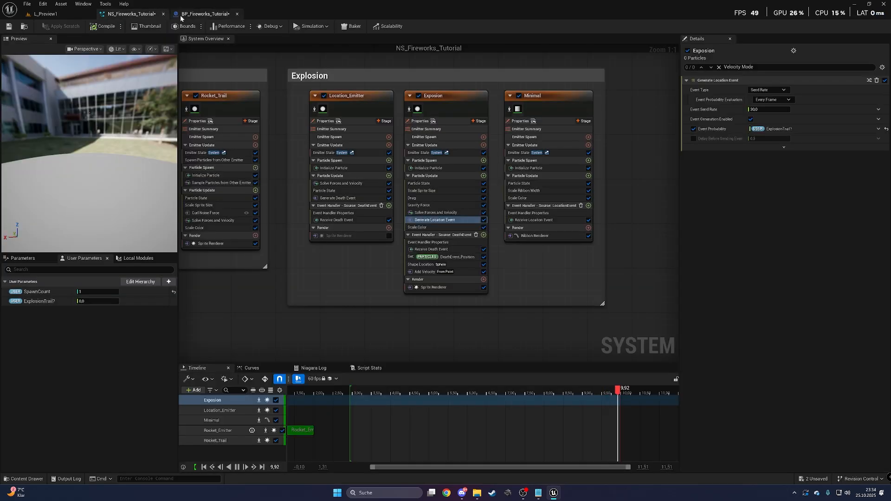
pyautogui.rightClick(36, 293)
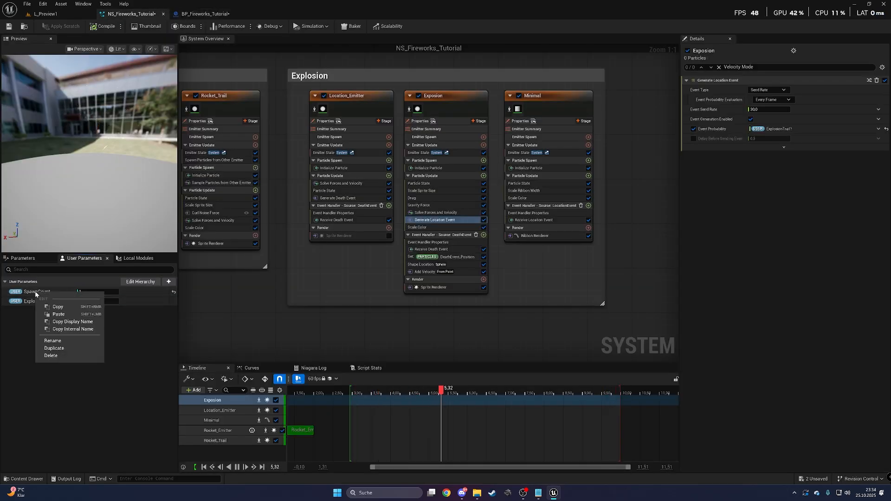
pyautogui.click(57, 341)
pyautogui.click(112, 329)
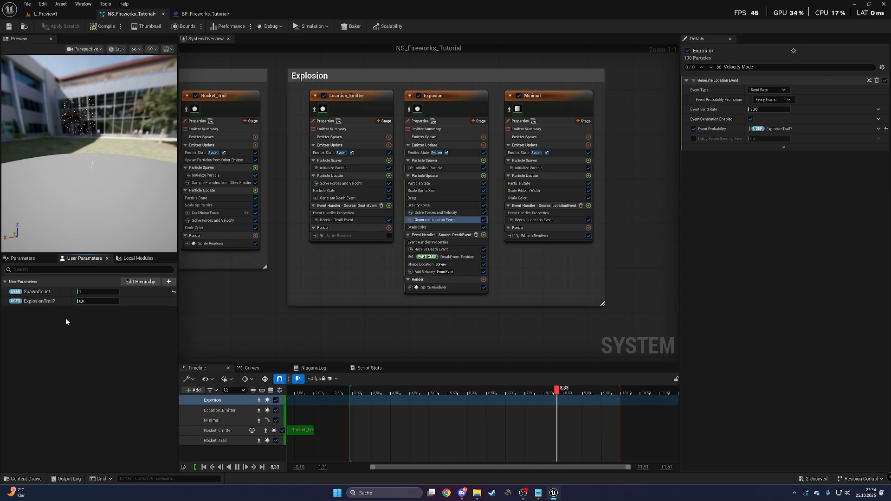
pyautogui.click(210, 14)
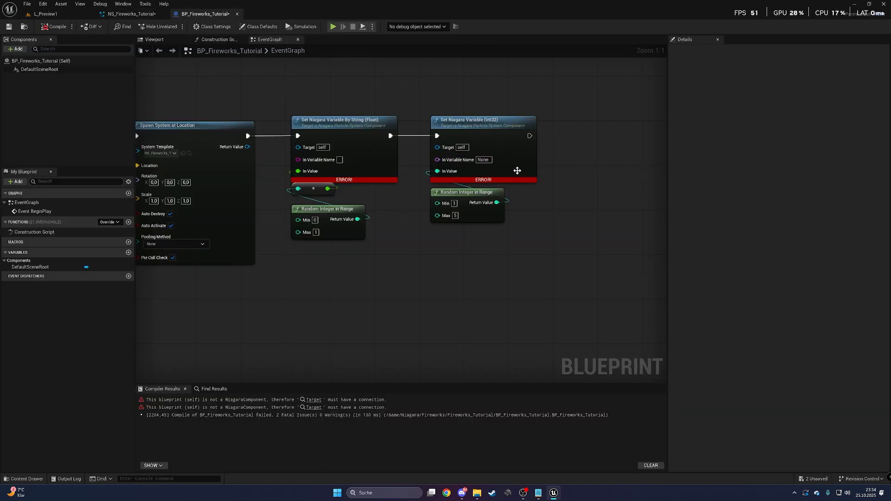
pyautogui.click(480, 159)
pyautogui.hotkey('ctrl', 'v')
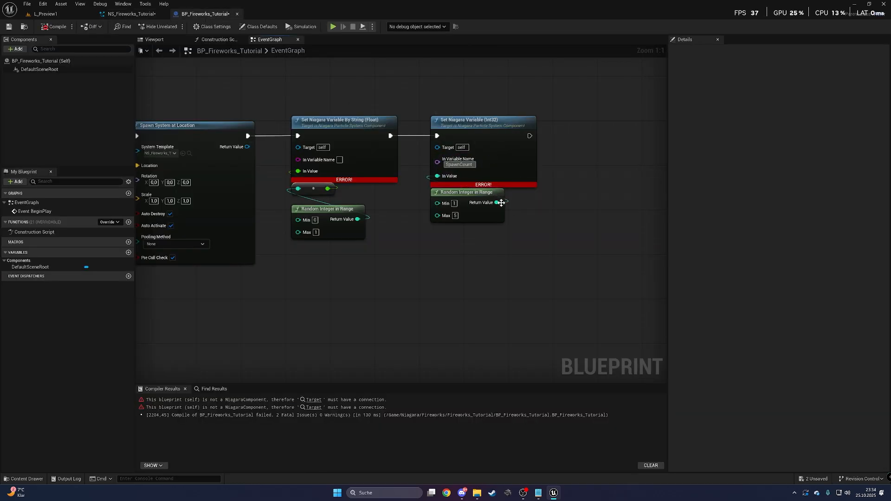
# Step: Delete the Set Niagara Variable By String (Float) node from the event graph
pyautogui.moveTo(415, 239); pyautogui.dragTo(421, 262, button='right')
pyautogui.moveTo(296, 209); pyautogui.dragTo(318, 209, button='right')
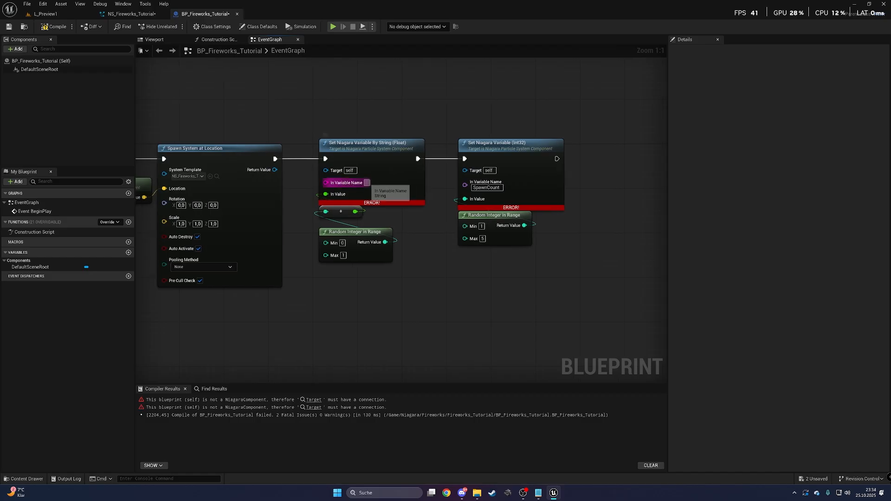
pyautogui.moveTo(320, 126); pyautogui.dragTo(416, 159)
pyautogui.click(416, 118)
pyautogui.click(378, 146)
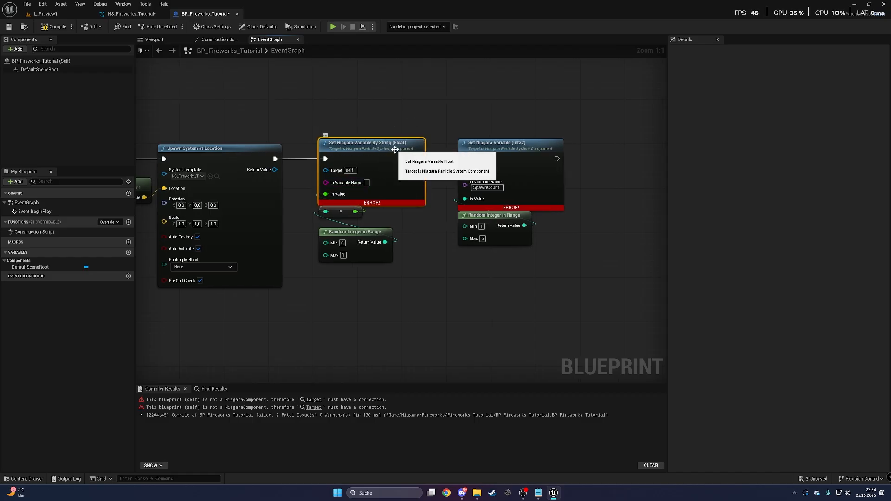
pyautogui.press('Delete')
# Step: Add a Set Niagara Variable (Float) node and chain it between Spawn System at Location and the Int32 variable node
pyautogui.rightClick(364, 147)
pyautogui.moveTo(275, 159); pyautogui.dragTo(347, 159)
pyautogui.write('set niagara ')
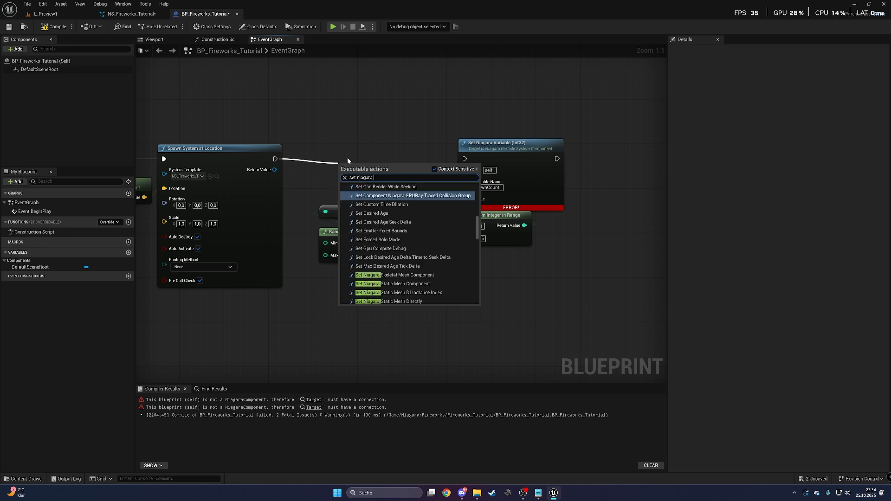
pyautogui.write('varia')
pyautogui.scroll(-3, 399, 219)
pyautogui.scroll(5, 398, 219)
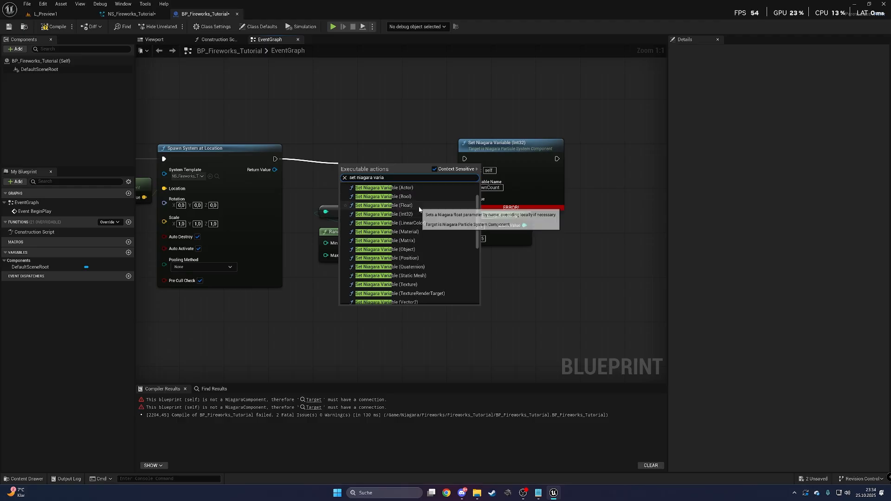
pyautogui.click(385, 205)
pyautogui.moveTo(381, 183); pyautogui.dragTo(466, 158)
# Step: Set the In Variable Name of the Set Niagara Variable (Float) node to ExplosionTrail?
pyautogui.click(371, 182)
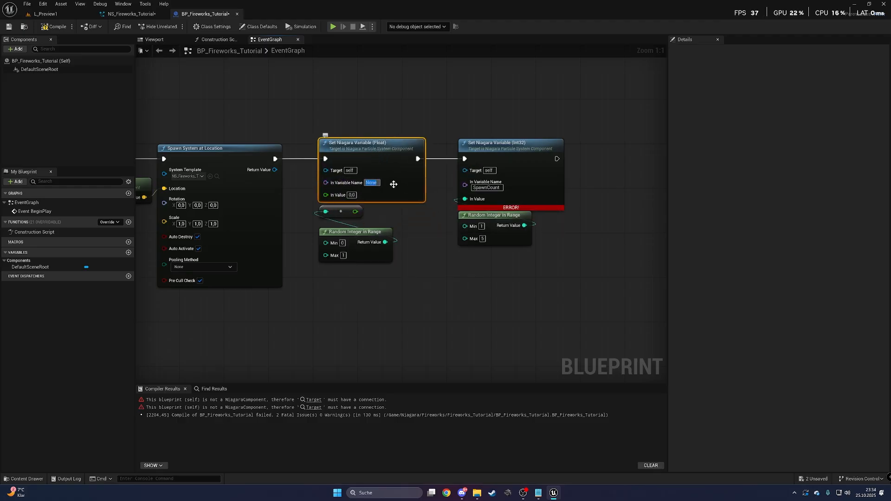
pyautogui.write('ExplosionTrail')
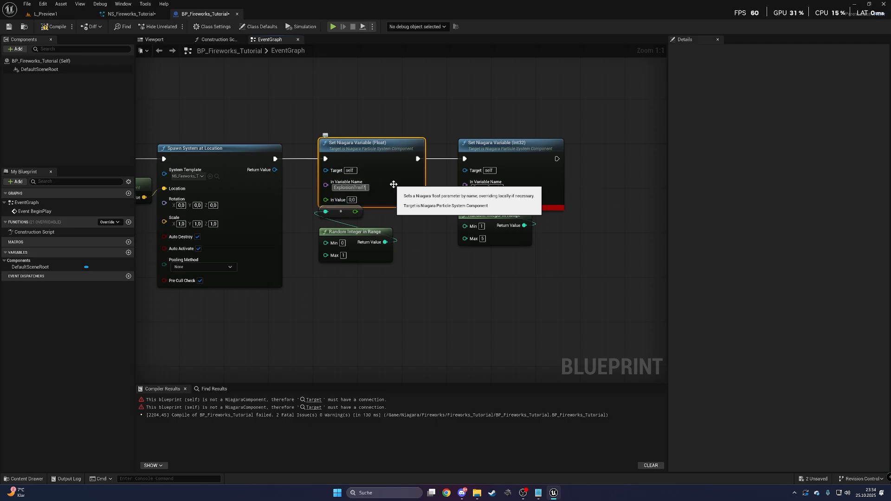
pyautogui.press('Return')
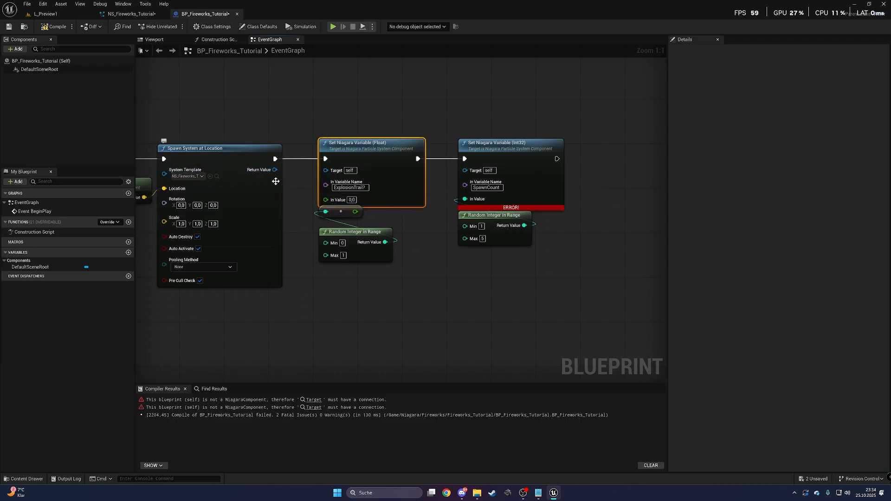
# Step: Connect the spawn node's Return Value to the Target of both Niagara variable nodes, routing the wire beneath the float node with reroute points
pyautogui.moveTo(274, 169); pyautogui.dragTo(465, 170)
pyautogui.click(444, 168)
pyautogui.doubleClick(444, 170)
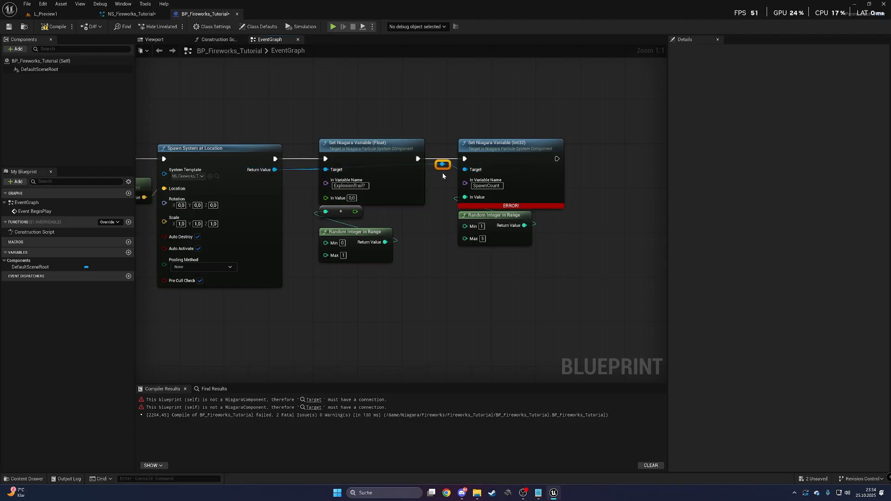
pyautogui.doubleClick(397, 210)
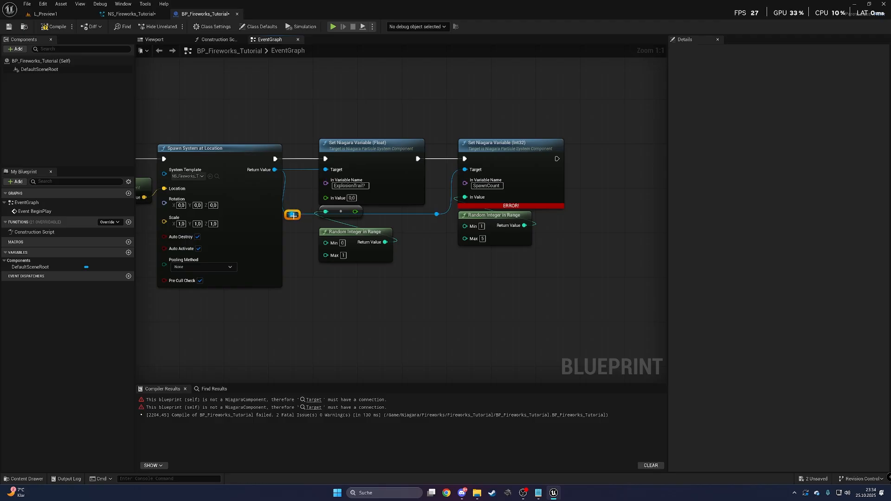
pyautogui.moveTo(294, 215); pyautogui.dragTo(330, 171)
# Step: Move the conversion and 0–1 random integer nodes below the rerouted wire and connect the conversion to the float node's In Value
pyautogui.moveTo(322, 283); pyautogui.dragTo(341, 199)
pyautogui.click(384, 229)
pyautogui.moveTo(358, 252); pyautogui.dragTo(359, 246)
pyautogui.click(428, 243)
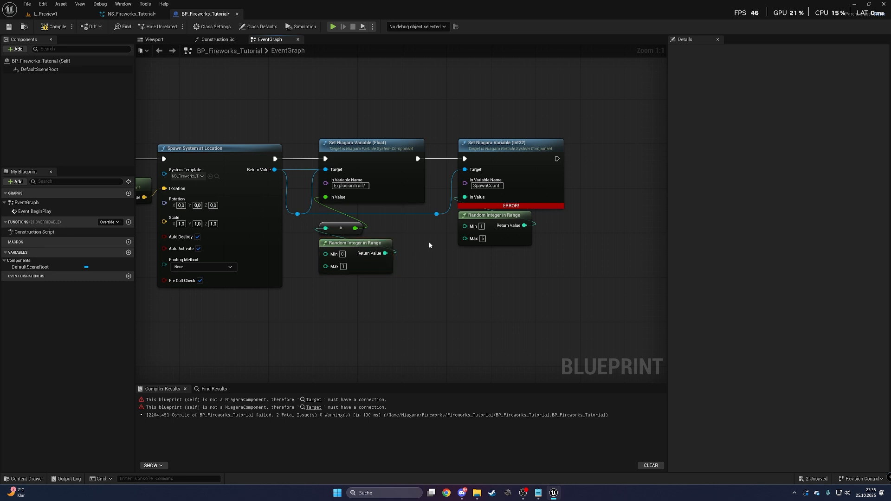
# Step: Compile BP_Fireworks_Tutorial and review the completed node chain
pyautogui.moveTo(485, 222); pyautogui.dragTo(446, 224, button='right')
pyautogui.moveTo(523, 225); pyautogui.dragTo(473, 218, button='right')
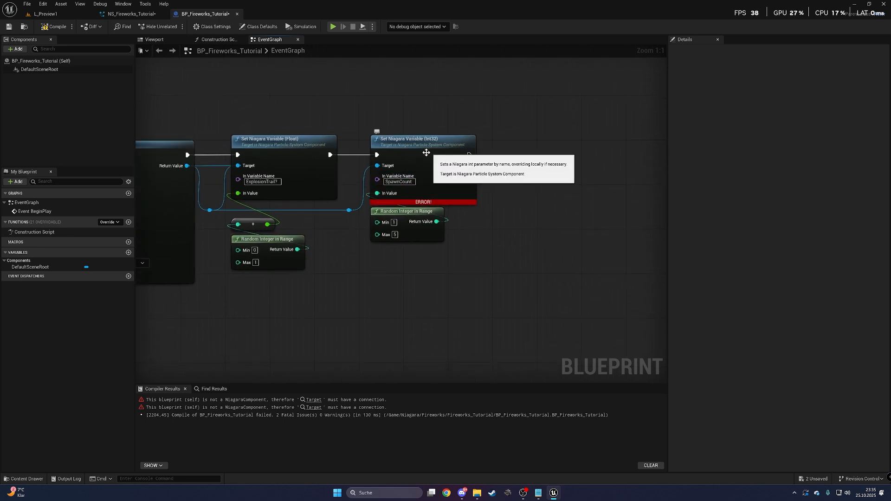
pyautogui.click(47, 28)
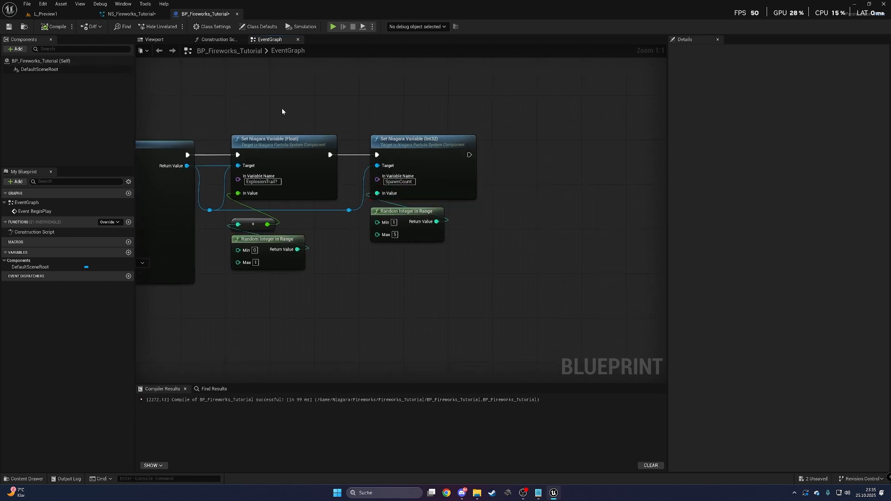
pyautogui.scroll(-2, 291, 108)
pyautogui.moveTo(315, 110); pyautogui.dragTo(391, 101, button='right')
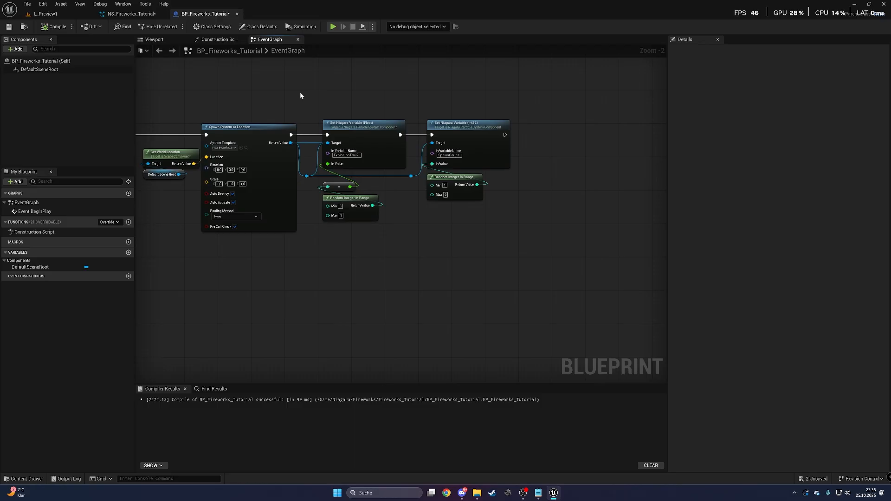
# Step: Replace the NS_Fireworks_Tutorial actor in L_Preview1 with BP_Fireworks_Tutorial and reset its location to 0, 0, 0
pyautogui.click(60, 17)
pyautogui.click(386, 176)
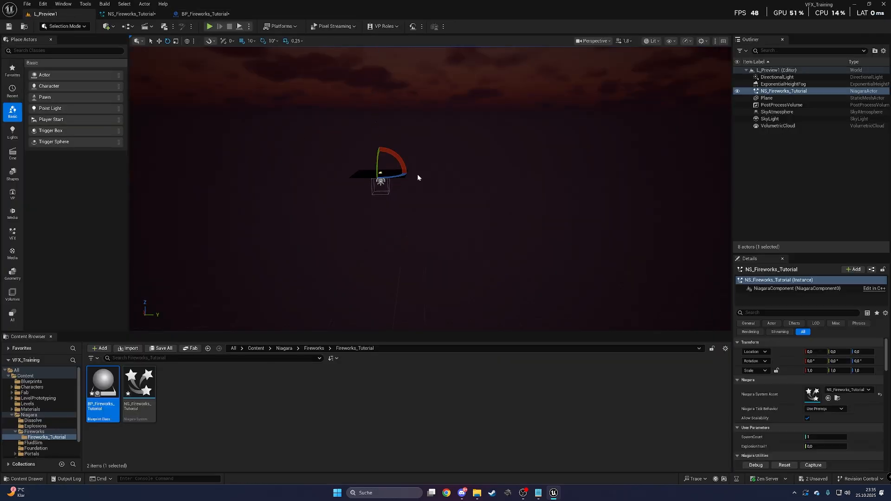
pyautogui.press('Delete')
pyautogui.moveTo(108, 389); pyautogui.dragTo(383, 181)
pyautogui.click(880, 345)
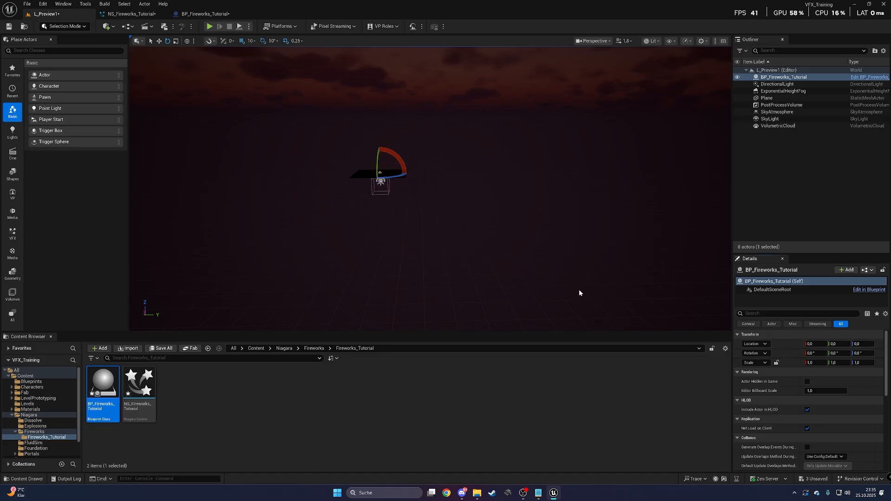
# Step: Simulate the level to check the fireworks spawned by the Blueprint, stop the simulation, and return to NS_Fireworks_Tutorial
pyautogui.moveTo(430, 189); pyautogui.dragTo(394, 156, button='right')
pyautogui.press('s')
pyautogui.click(239, 26)
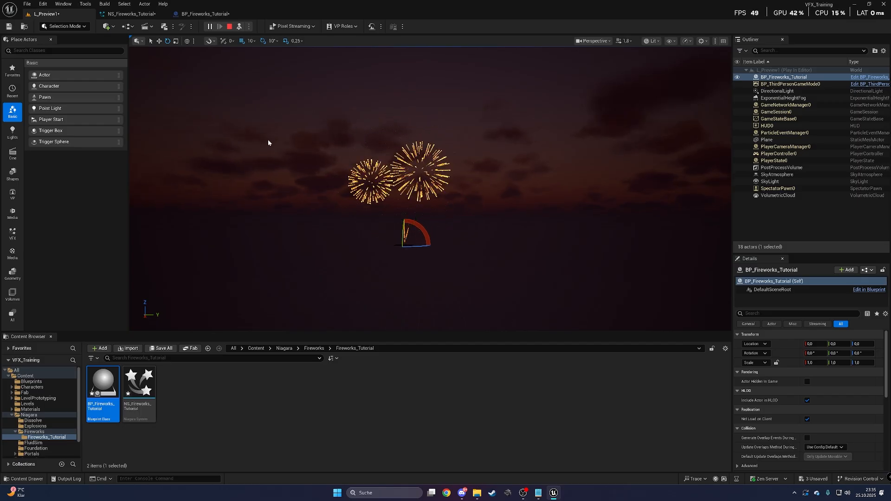
pyautogui.click(229, 26)
pyautogui.click(135, 14)
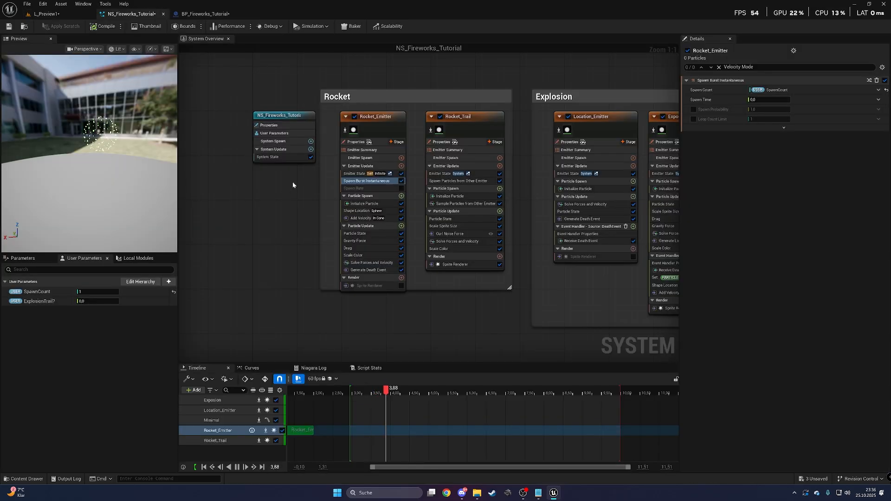
# Step: Set Rocket_Emitter's Loop Behavior to Once in its Emitter State and simulate L_Preview1 to check the effect
pyautogui.click(376, 117)
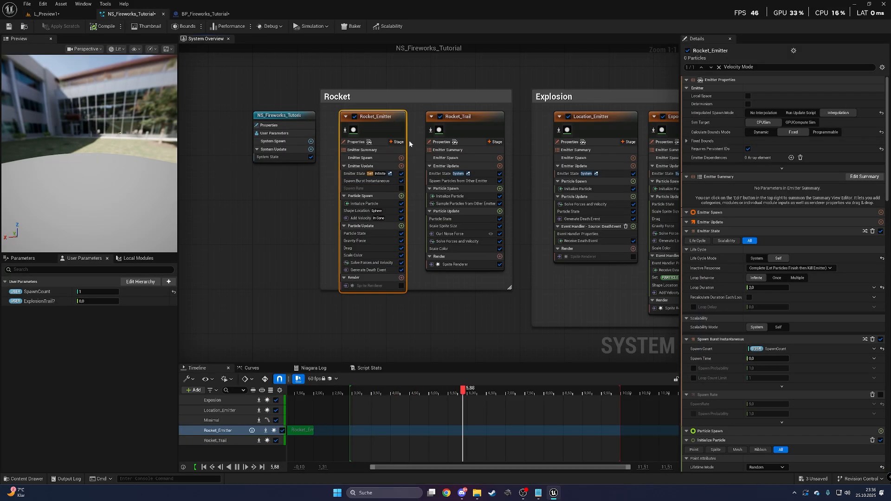
pyautogui.click(358, 150)
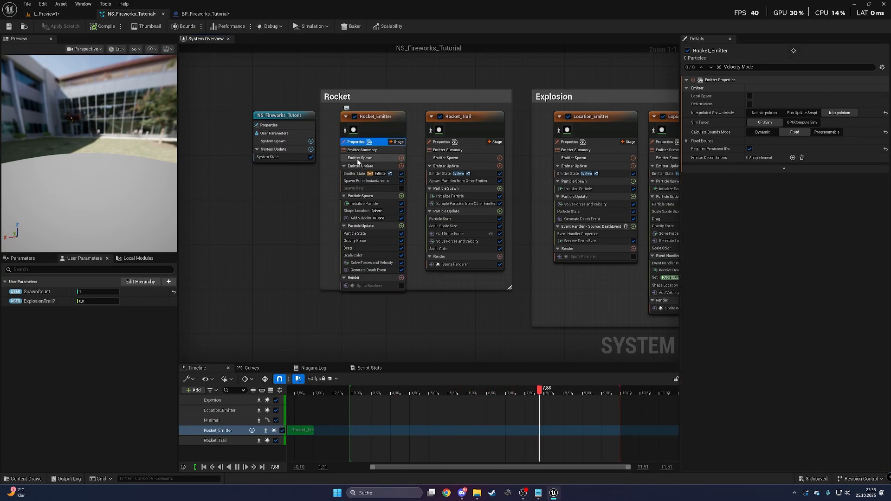
pyautogui.click(361, 159)
pyautogui.click(362, 166)
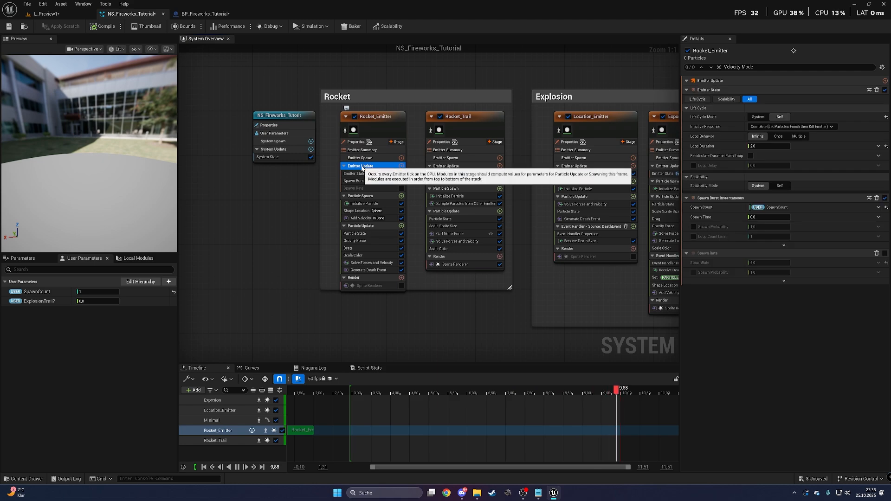
pyautogui.click(779, 136)
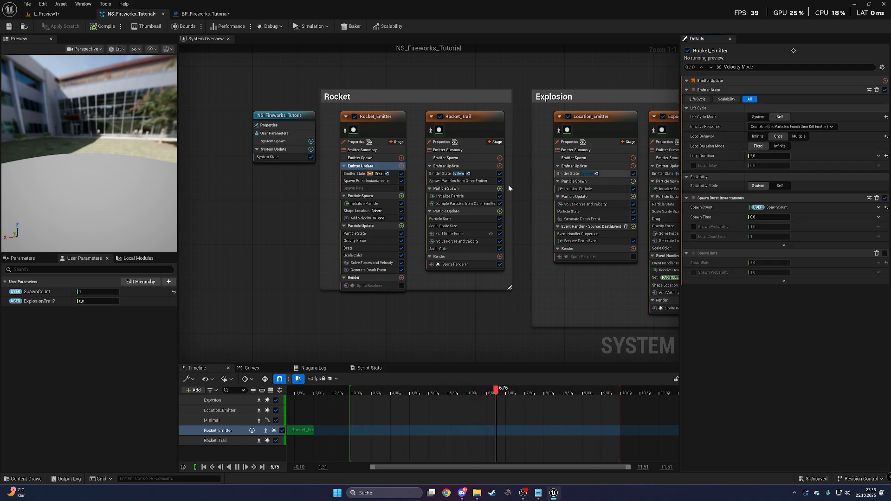
pyautogui.click(46, 14)
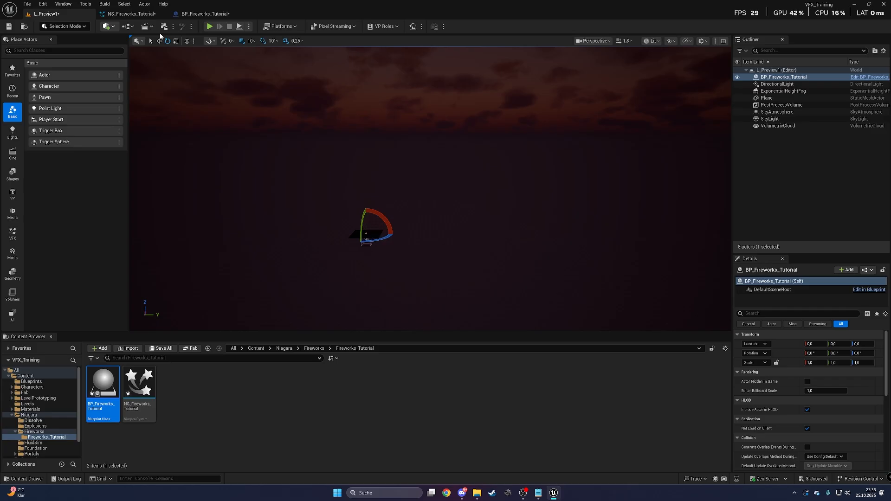
pyautogui.click(239, 27)
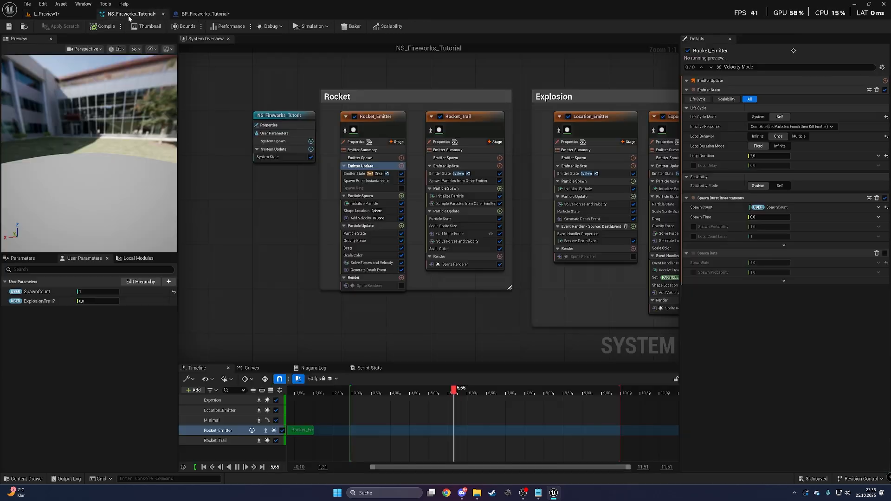
# Step: Save all assets and add a Delay node after the Set Niagara Variable (Int32) node in BP_Fireworks_Tutorial
pyautogui.click(204, 14)
pyautogui.moveTo(538, 258); pyautogui.dragTo(400, 258, button='right')
pyautogui.scroll(-3, 476, 221)
pyautogui.scroll(3, 477, 222)
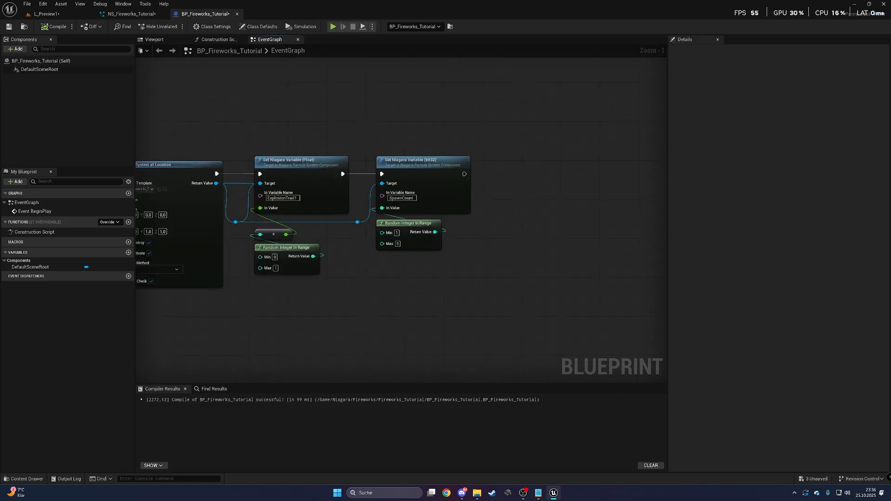
pyautogui.hotkey('ctrl', 'shift', 's')
pyautogui.moveTo(463, 175); pyautogui.dragTo(499, 171, button='right')
pyautogui.moveTo(552, 175); pyautogui.dragTo(489, 175, button='right')
pyautogui.moveTo(438, 171); pyautogui.dragTo(507, 164)
pyautogui.write('delay')
pyautogui.press('Return')
# Step: Promote the Delay node's Duration to an instance-editable variable named Delay and place its getter beneath the node
pyautogui.rightClick(488, 181)
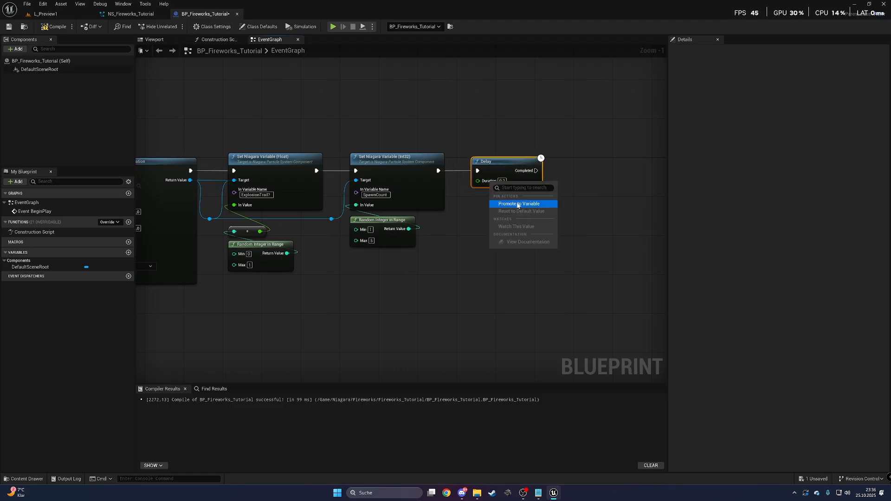
pyautogui.click(517, 205)
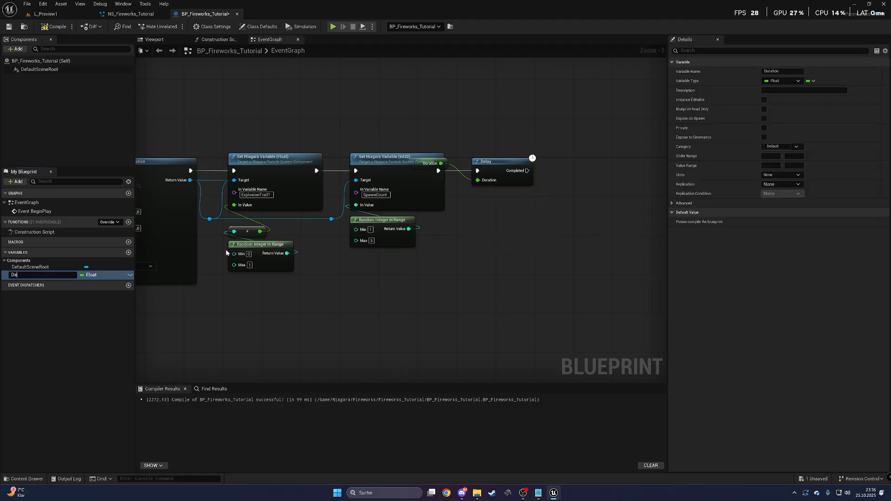
pyautogui.press('Return')
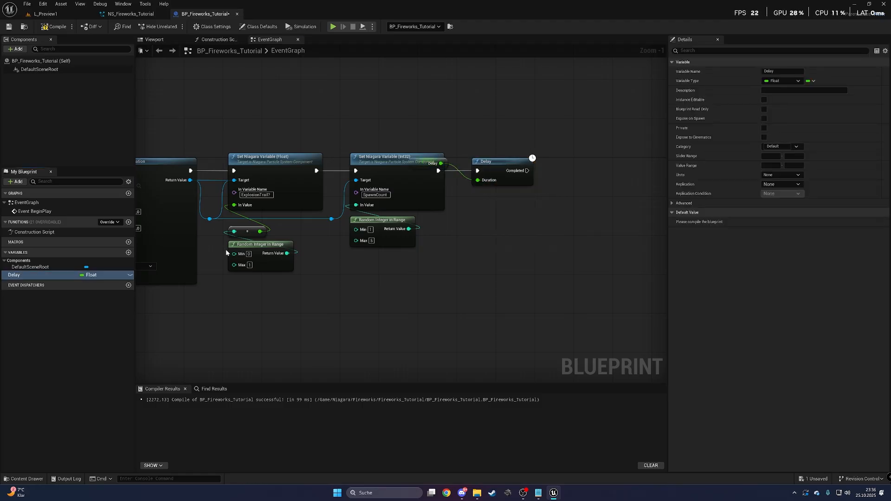
pyautogui.click(131, 276)
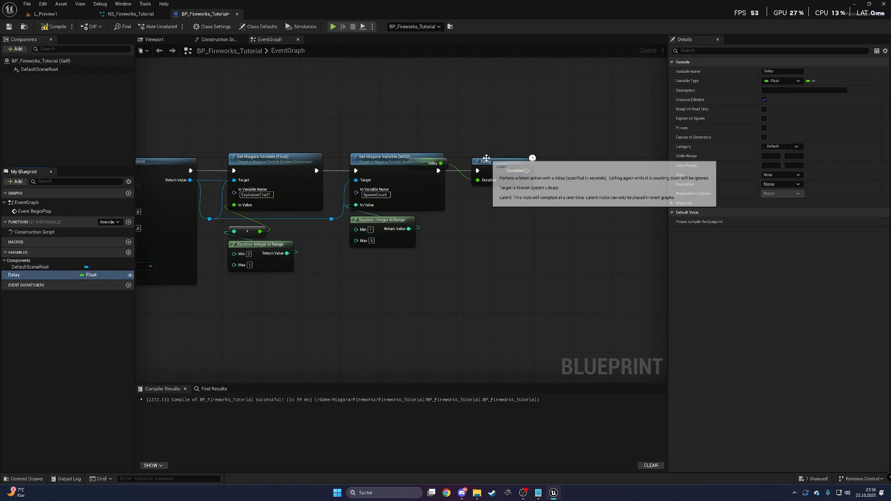
pyautogui.moveTo(445, 163); pyautogui.dragTo(494, 201)
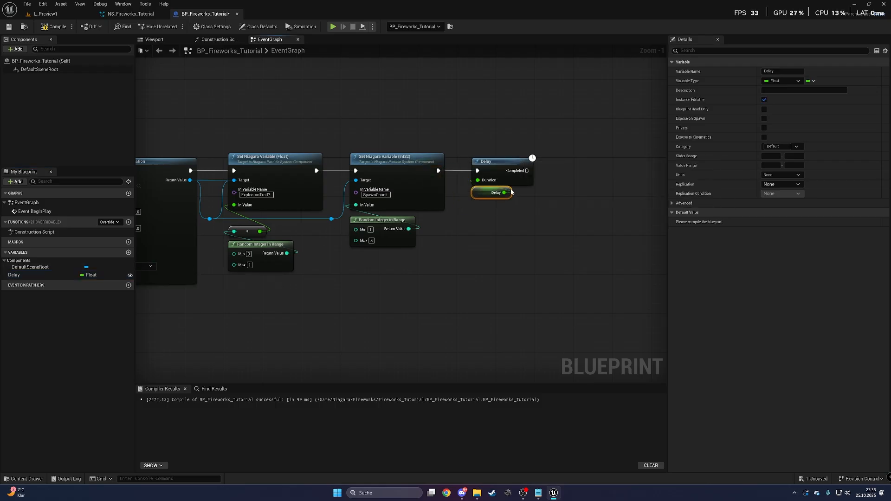
pyautogui.click(532, 136)
# Step: Add a Do N node from the Delay node's Completed output and place it close beside the Delay node
pyautogui.scroll(-3, 453, 152)
pyautogui.moveTo(453, 151); pyautogui.dragTo(542, 164, button='right')
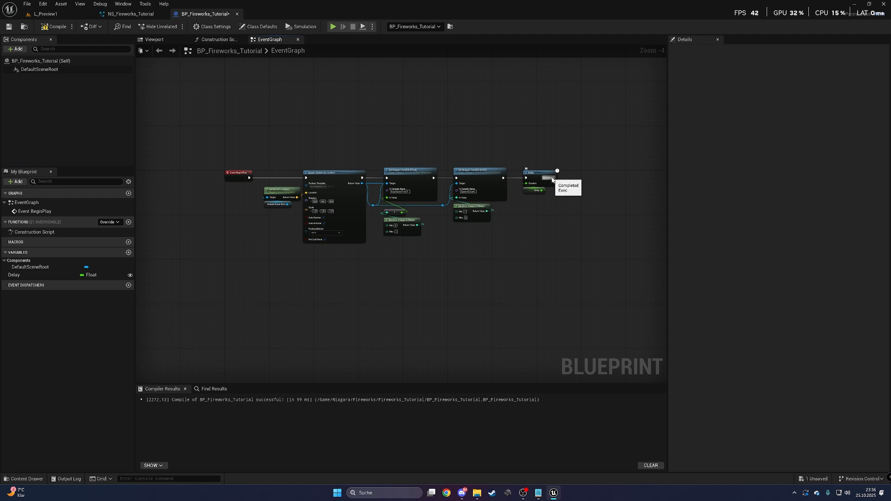
pyautogui.moveTo(555, 178); pyautogui.dragTo(618, 168)
pyautogui.write('do N')
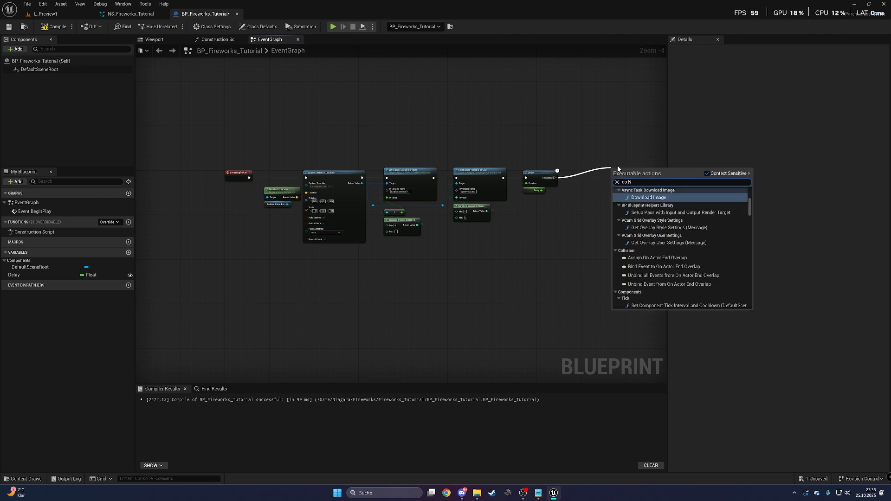
pyautogui.scroll(-15, 748, 278)
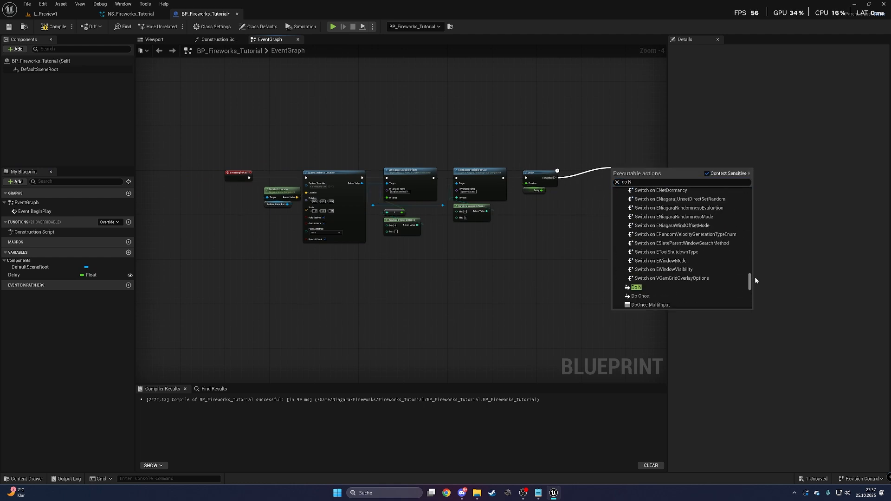
pyautogui.click(656, 292)
pyautogui.scroll(3, 659, 179)
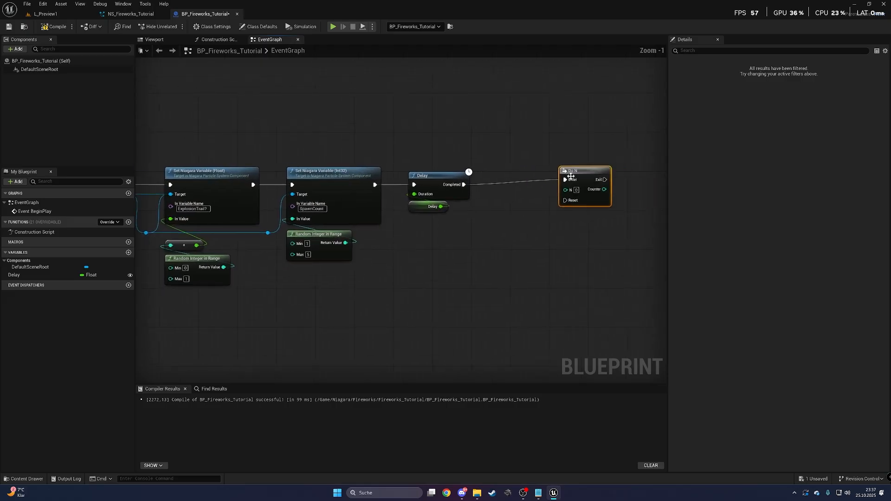
pyautogui.moveTo(590, 187); pyautogui.dragTo(537, 187)
pyautogui.scroll(1, 533, 184)
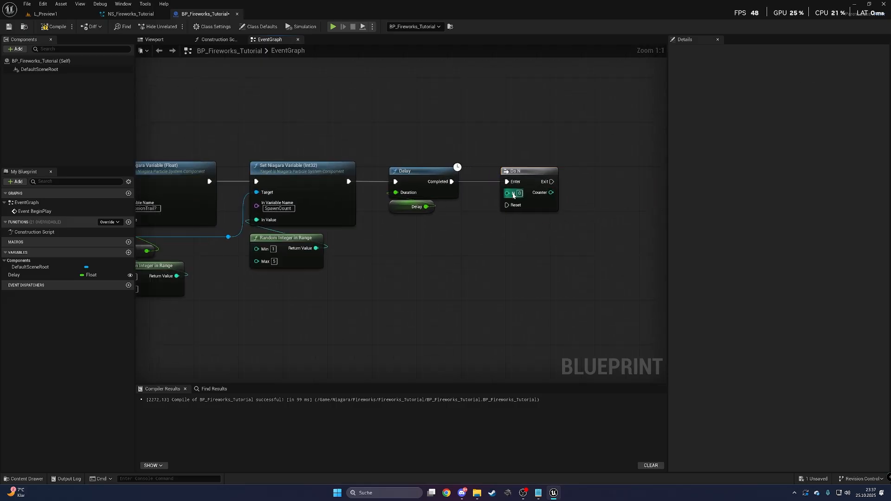
# Step: Promote the Do N node's N input to a variable named Amount and place its getter beneath the node
pyautogui.rightClick(516, 204)
pyautogui.click(537, 218)
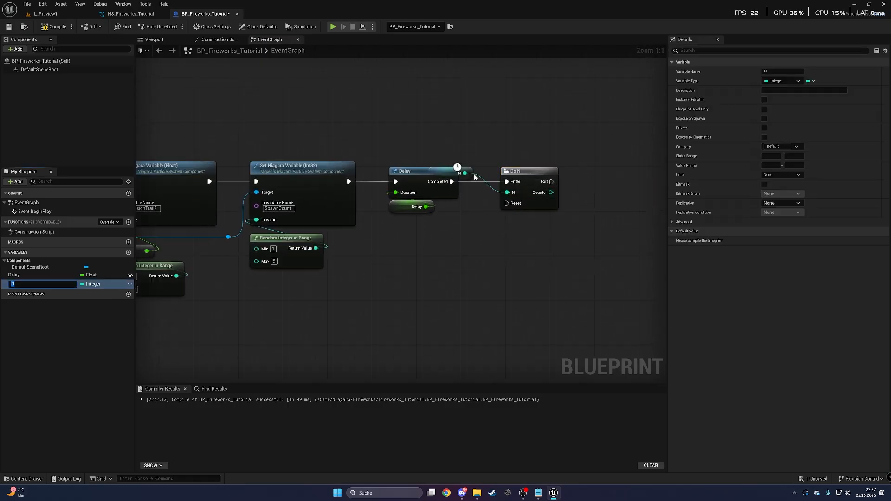
pyautogui.write('Amount')
pyautogui.press('Return')
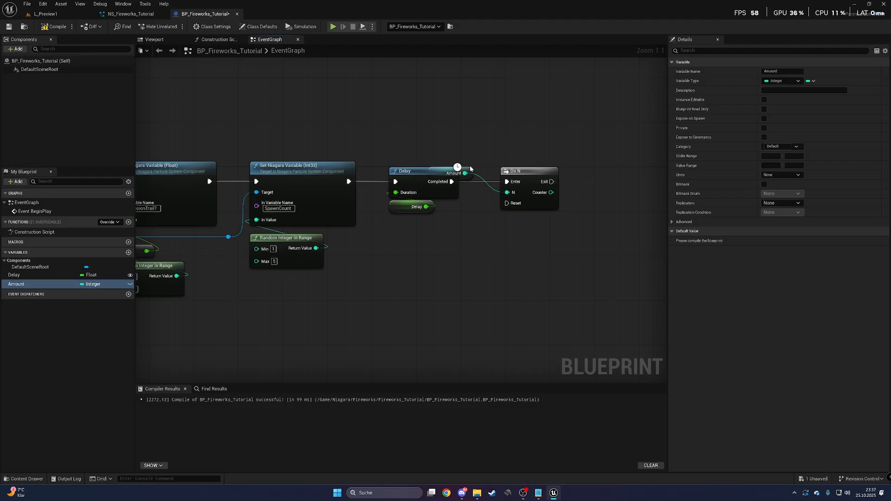
pyautogui.moveTo(470, 169); pyautogui.dragTo(543, 215)
pyautogui.click(586, 184)
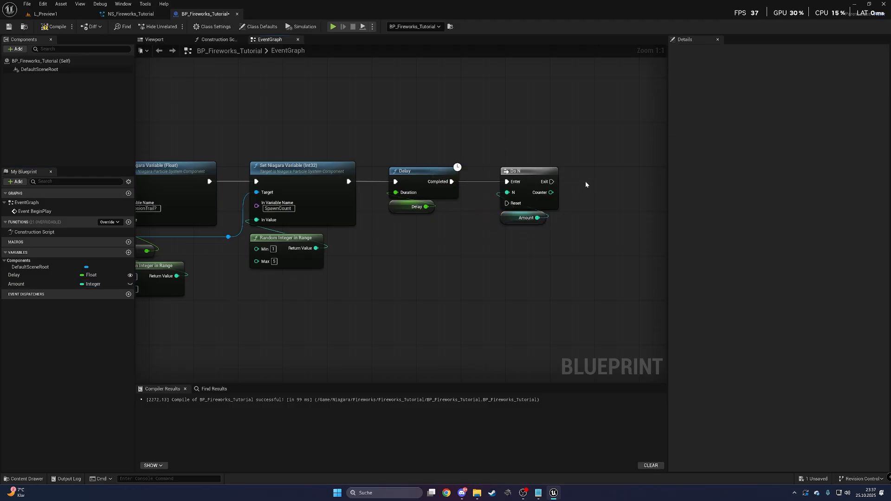
# Step: Move Do N and its Amount getter between Event BeginPlay and Spawn System at Location, and wire it into the execution chain
pyautogui.scroll(-3, 472, 158)
pyautogui.scroll(-2, 542, 163)
pyautogui.moveTo(450, 153); pyautogui.dragTo(570, 148, button='right')
pyautogui.scroll(2, 529, 152)
pyautogui.scroll(-2, 568, 149)
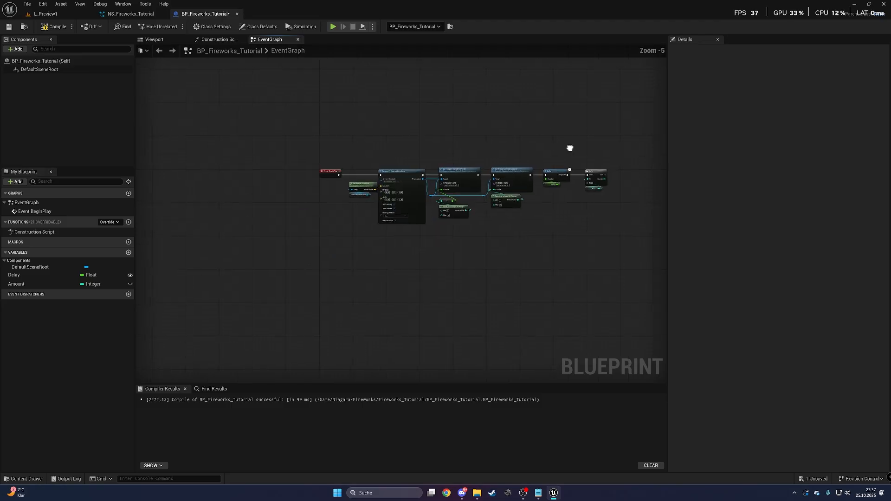
pyautogui.scroll(1, 570, 148)
pyautogui.moveTo(609, 181); pyautogui.dragTo(286, 185)
pyautogui.scroll(4, 295, 174)
pyautogui.moveTo(208, 189); pyautogui.dragTo(164, 190)
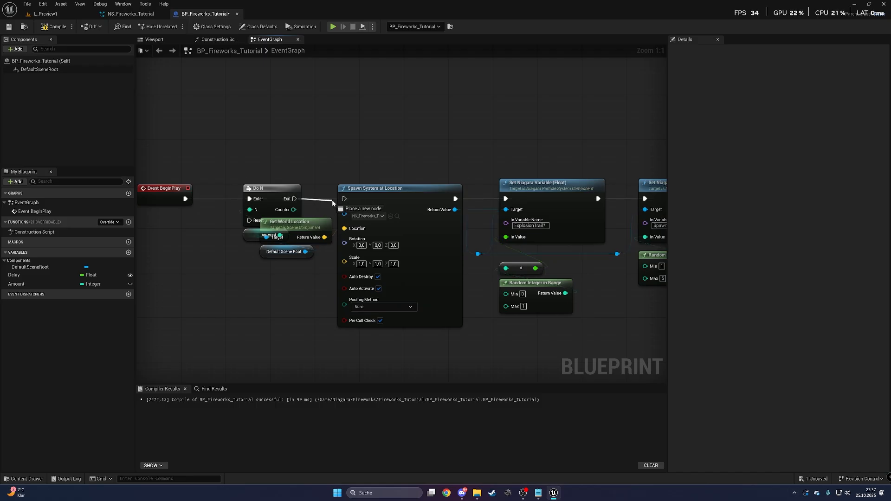
# Step: Loop the Delay node's Completed output back to Do N's Enter through two reroute nodes above the chain
pyautogui.moveTo(322, 184); pyautogui.dragTo(136, 184, button='right')
pyautogui.scroll(-2, 148, 182)
pyautogui.scroll(1, 476, 187)
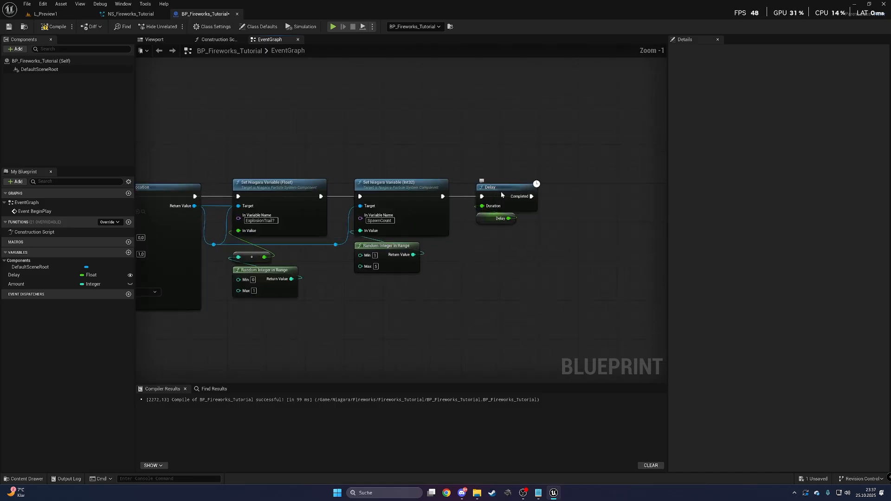
pyautogui.moveTo(501, 192)
pyautogui.mouseDown()
pyautogui.moveTo(504, 202)
pyautogui.moveTo(453, 138)
pyautogui.moveTo(453, 109)
pyautogui.moveTo(508, 187)
pyautogui.mouseUp()
pyautogui.doubleClick(461, 205)
pyautogui.moveTo(151, 160); pyautogui.dragTo(413, 167, button='right')
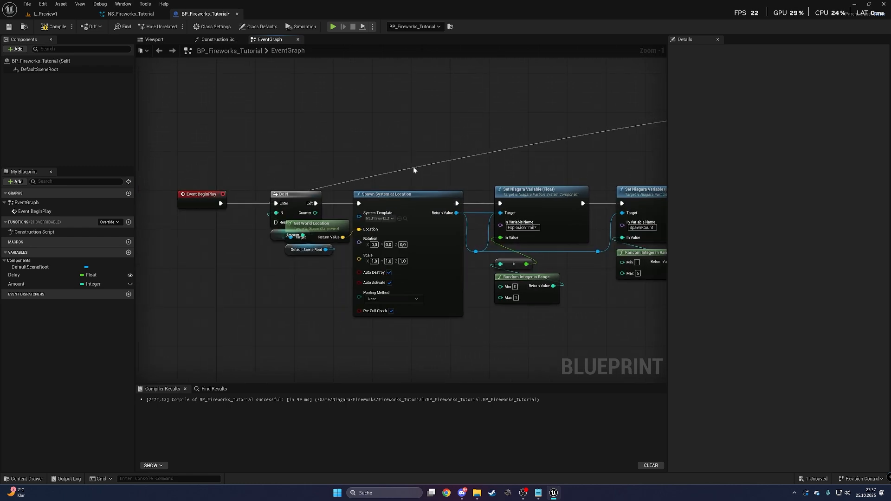
pyautogui.doubleClick(413, 166)
pyautogui.moveTo(413, 166); pyautogui.dragTo(375, 111)
# Step: Straighten the wire between the two reroute nodes and lower both to just above the node chain
pyautogui.scroll(-1, 378, 166)
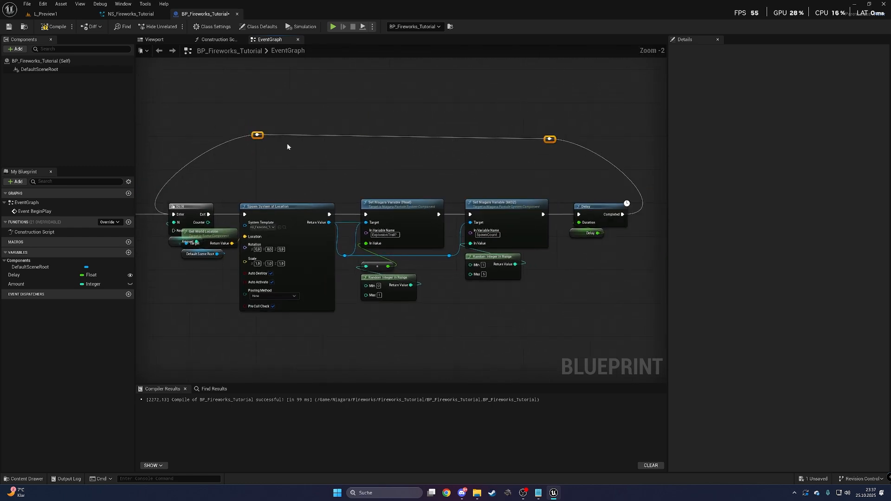
pyautogui.press('q')
pyautogui.moveTo(588, 97); pyautogui.dragTo(215, 159)
pyautogui.press('Down')
pyautogui.press('Down')
pyautogui.press('Down')
pyautogui.press('Down')
pyautogui.press('Down')
pyautogui.press('Down')
pyautogui.press('Down')
pyautogui.press('Down')
pyautogui.press('Down')
pyautogui.press('Down')
pyautogui.press('Down')
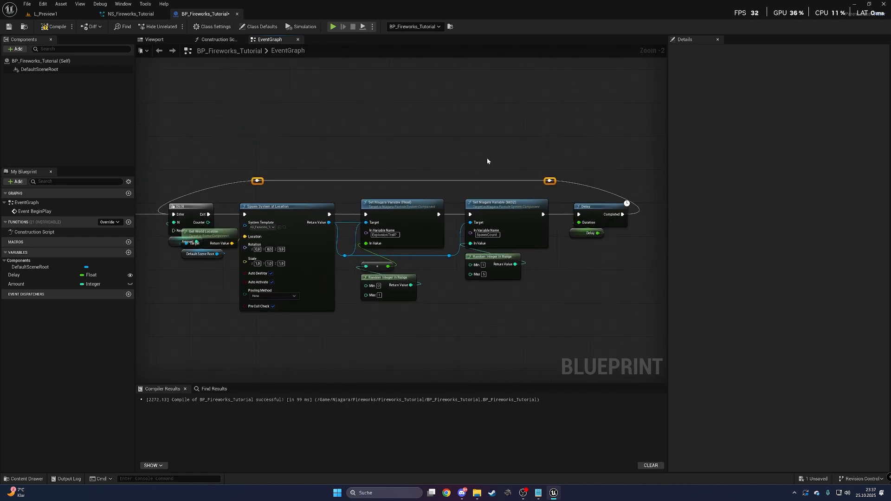
# Step: Spread the two reroute nodes outward so one sits above the Delay node's end and the other above Do N's start
pyautogui.moveTo(570, 152); pyautogui.dragTo(514, 181)
pyautogui.press('Right')
pyautogui.press('Right')
pyautogui.press('Right')
pyautogui.press('Right')
pyautogui.press('Right')
pyautogui.press('Right')
pyautogui.press('Right')
pyautogui.press('Right')
pyautogui.press('Right')
pyautogui.press('Right')
pyautogui.press('Right')
pyautogui.press('Right')
pyautogui.press('Right')
pyautogui.press('Right')
pyautogui.press('Right')
pyautogui.press('Right')
pyautogui.press('Right')
pyautogui.press('Right')
pyautogui.press('Right')
pyautogui.press('Left')
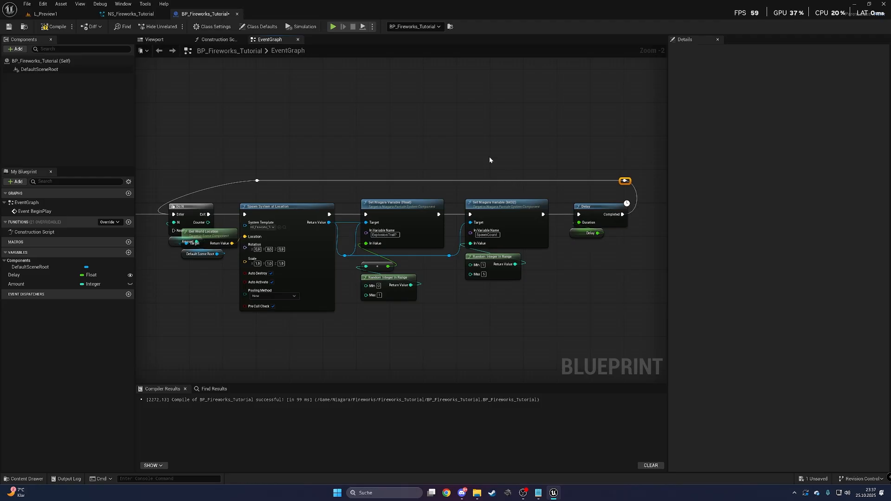
pyautogui.click(256, 181)
pyautogui.press('Left')
pyautogui.press('Left')
pyautogui.press('Left')
pyautogui.press('Left')
pyautogui.press('Left')
pyautogui.press('Left')
pyautogui.press('Left')
pyautogui.press('Left')
pyautogui.press('Left')
pyautogui.press('Left')
pyautogui.press('Left')
pyautogui.press('Left')
pyautogui.press('Left')
pyautogui.press('Left')
pyautogui.press('Left')
pyautogui.press('Left')
pyautogui.press('Left')
pyautogui.press('Left')
pyautogui.press('Left')
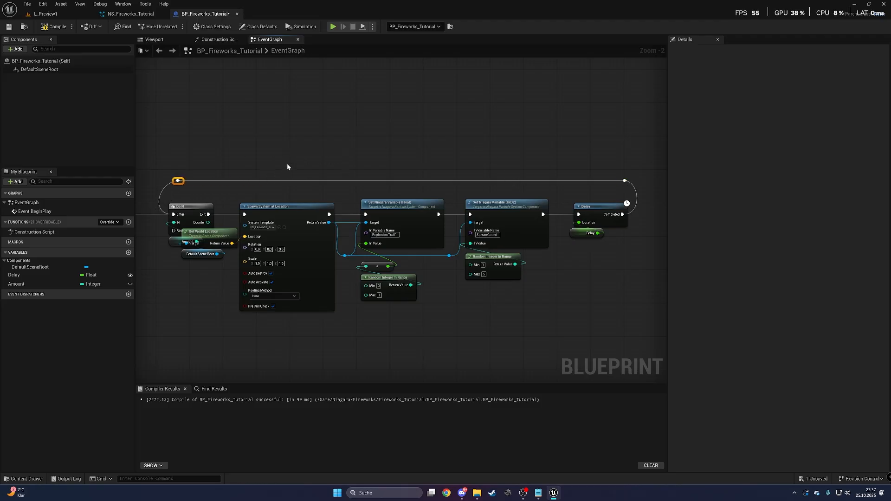
# Step: Make the Amount variable instance editable and compile BP_Fireworks_Tutorial
pyautogui.click(54, 26)
pyautogui.click(46, 13)
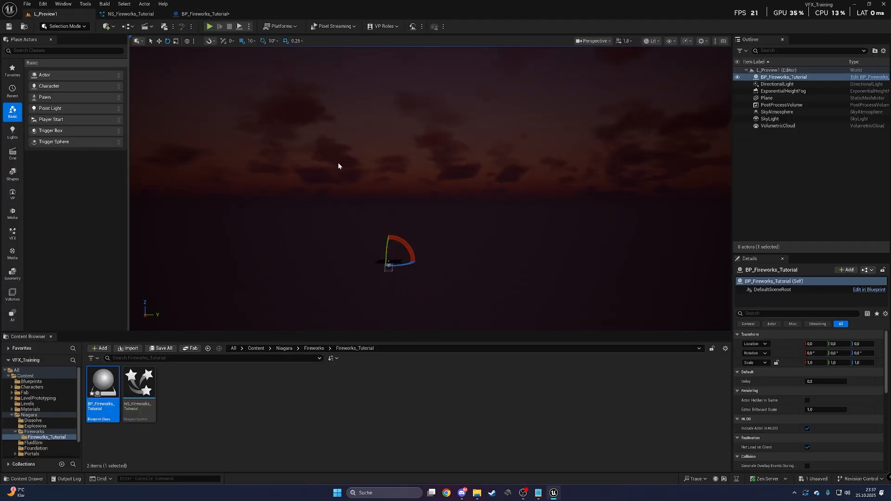
pyautogui.press('w')
pyautogui.moveTo(430, 189); pyautogui.dragTo(422, 223, button='right')
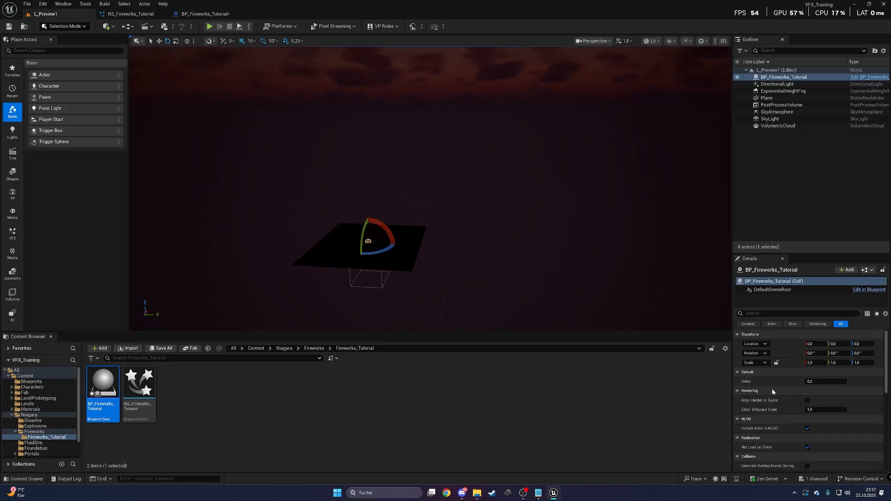
pyautogui.click(204, 13)
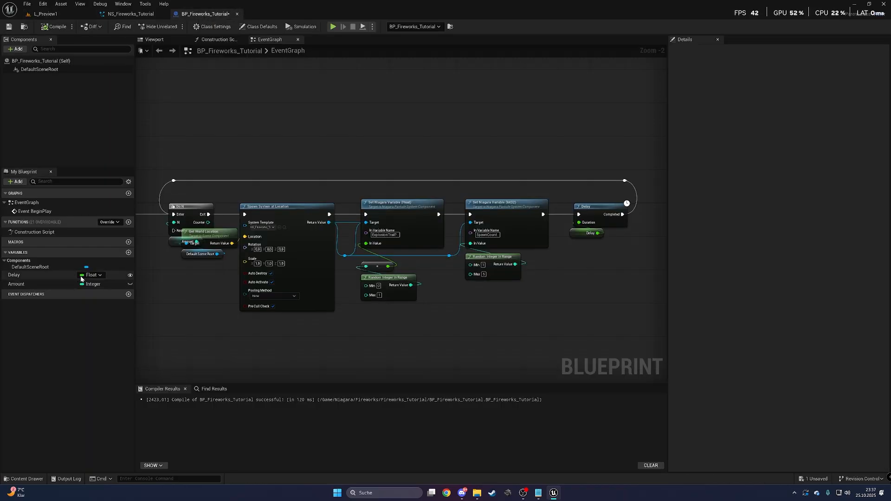
pyautogui.click(131, 285)
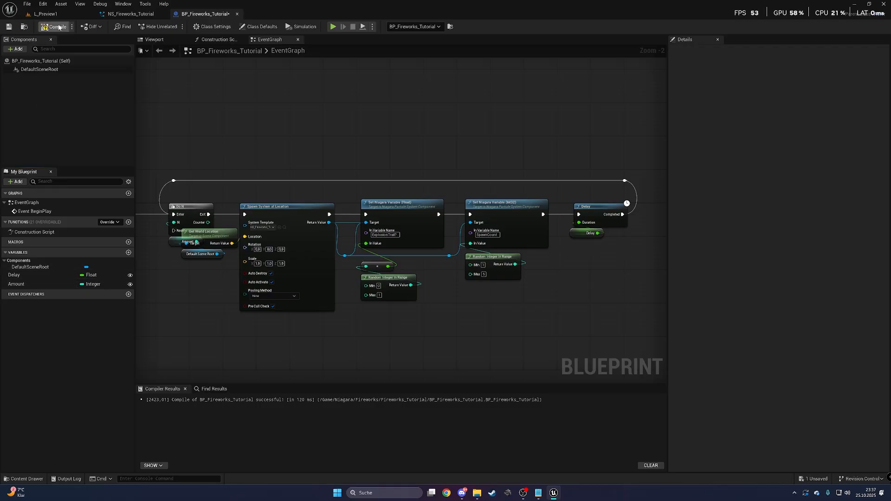
# Step: Set the placed BP_Fireworks_Tutorial actor's Delay to 1.0 and Amount to 5 in L_Preview1, and simulate the level
pyautogui.click(45, 14)
pyautogui.moveTo(384, 197); pyautogui.dragTo(374, 211, button='right')
pyautogui.click(819, 381)
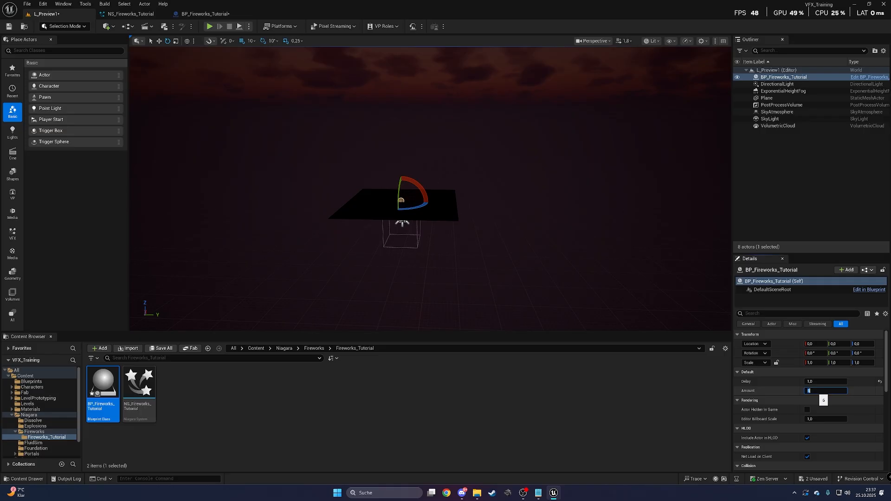
pyautogui.press('s')
pyautogui.moveTo(360, 212); pyautogui.dragTo(362, 183, button='right')
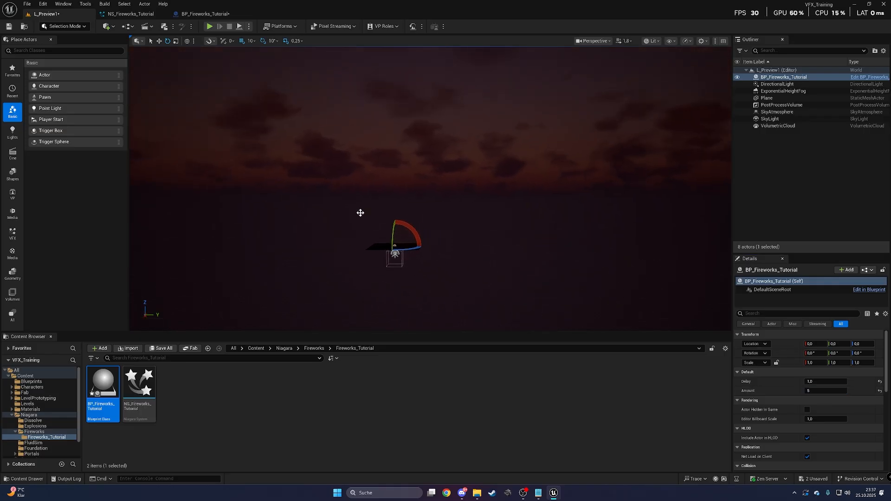
pyautogui.click(210, 27)
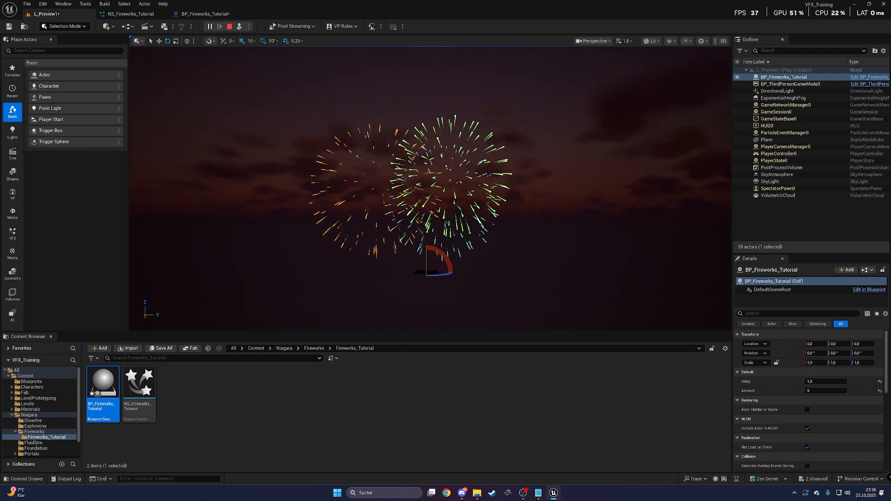
# Step: Set the placed BP_Fireworks_Tutorial actor's Delay to 2.0 and Amount to 20 outside the running simulation, and simulate the level again
pyautogui.moveTo(384, 235)
pyautogui.mouseDown(button='right')
pyautogui.moveTo(352, 241)
pyautogui.moveTo(386, 242)
pyautogui.moveTo(373, 240)
pyautogui.mouseUp(button='right')
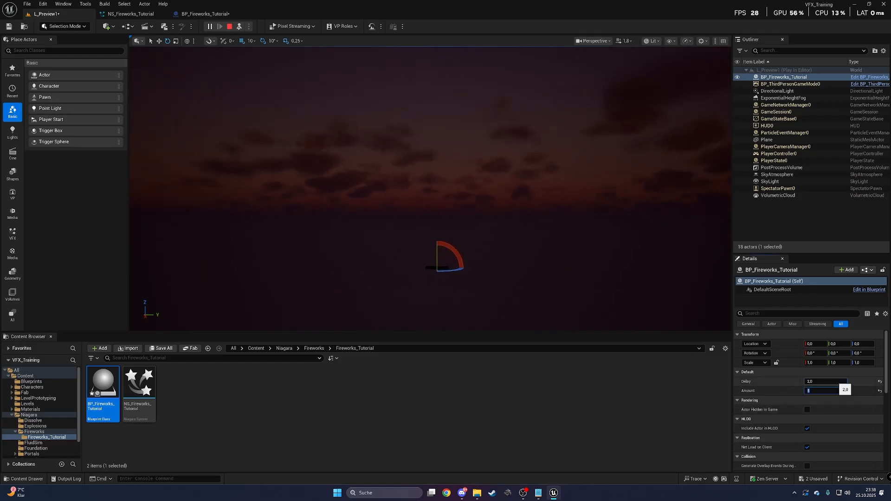
pyautogui.moveTo(432, 146); pyautogui.dragTo(432, 170, button='right')
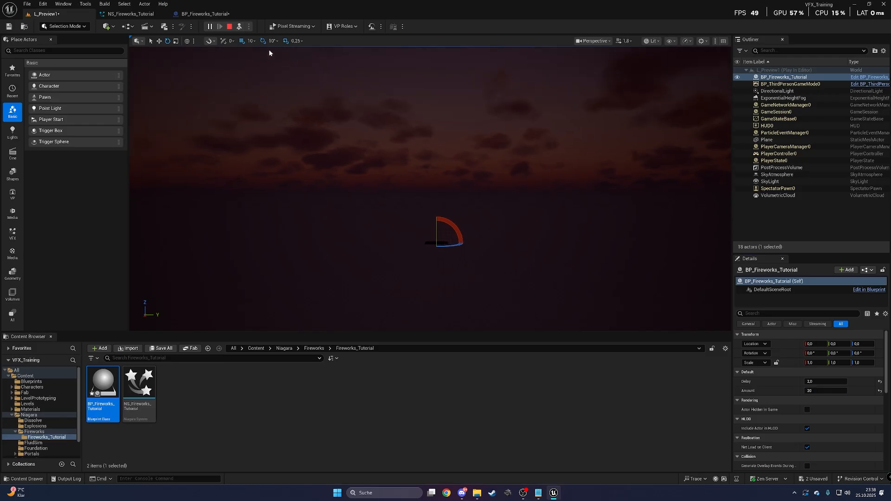
pyautogui.click(229, 26)
pyautogui.click(821, 382)
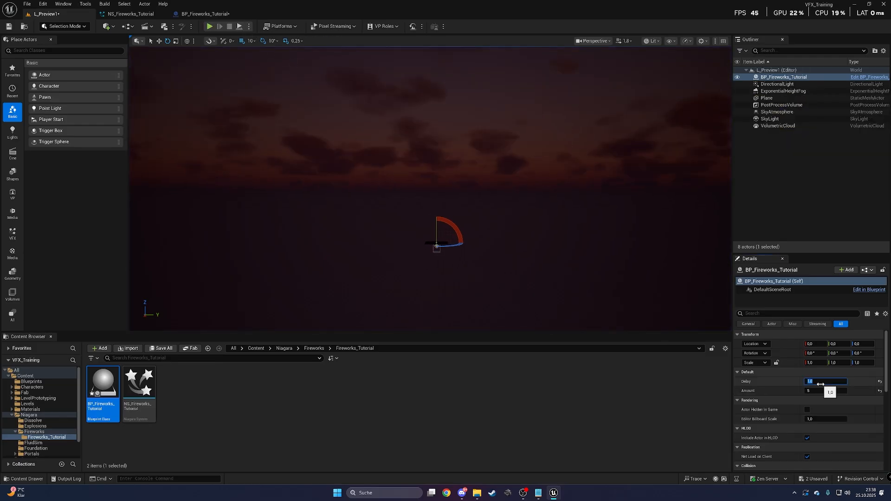
pyautogui.moveTo(382, 131); pyautogui.dragTo(369, 121, button='right')
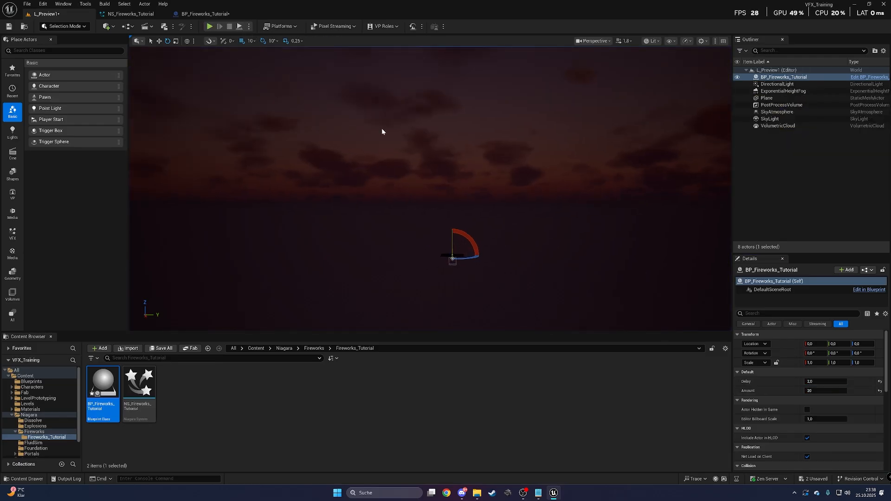
pyautogui.click(240, 27)
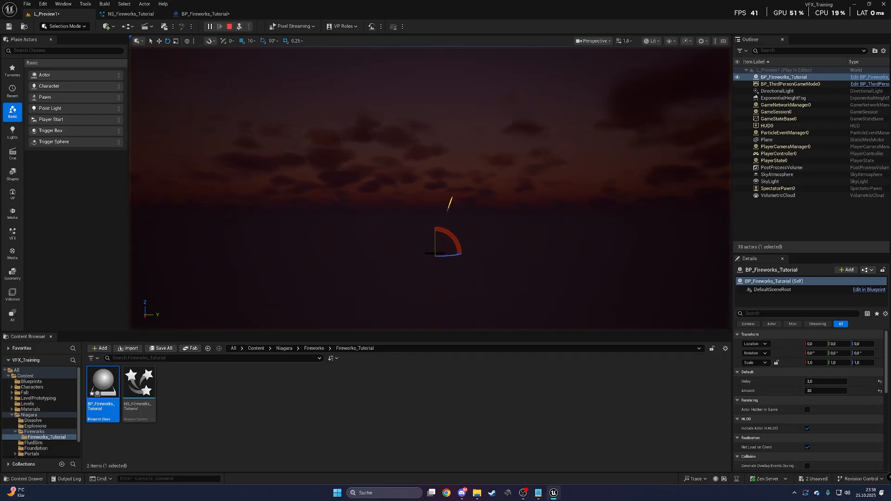
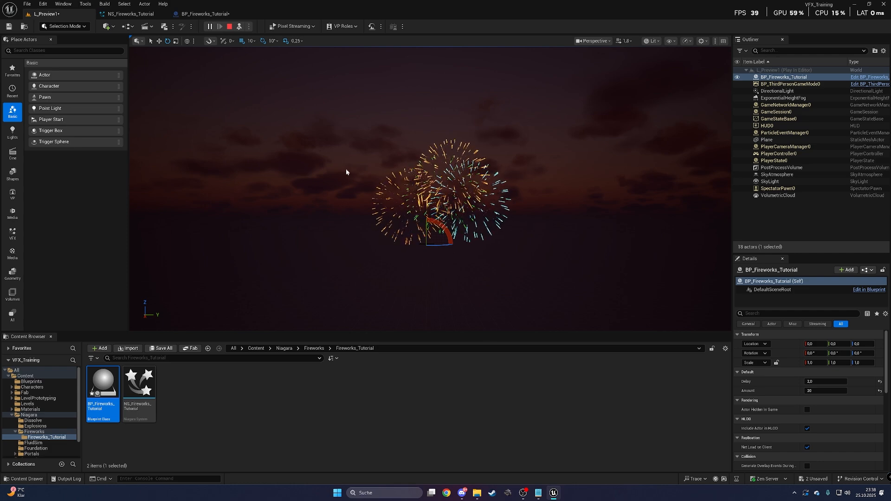
# Step: Examine the simulated BP_Fireworks_Tutorial fireworks from different distances and heights, and stop the simulation
pyautogui.moveTo(346, 169)
pyautogui.mouseDown(button='right')
pyautogui.moveTo(355, 162)
pyautogui.moveTo(346, 154)
pyautogui.mouseUp(button='right')
pyautogui.press('w')
pyautogui.press('w')
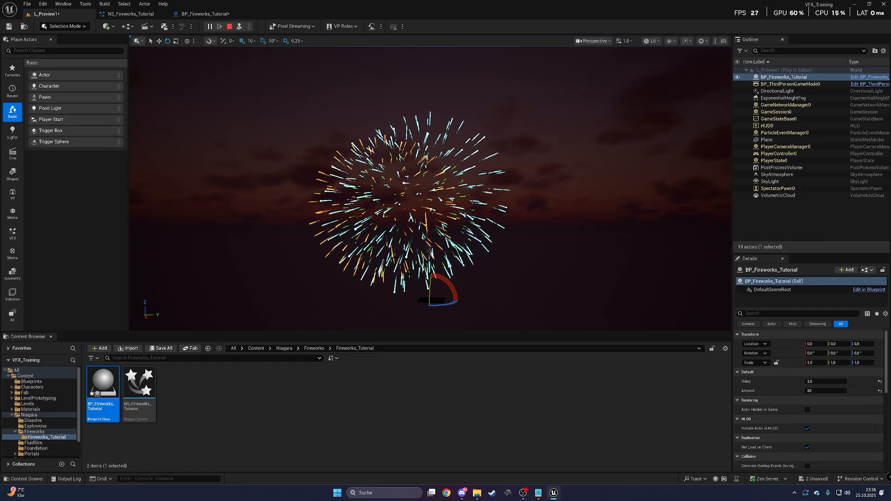
pyautogui.press('q')
pyautogui.press('e')
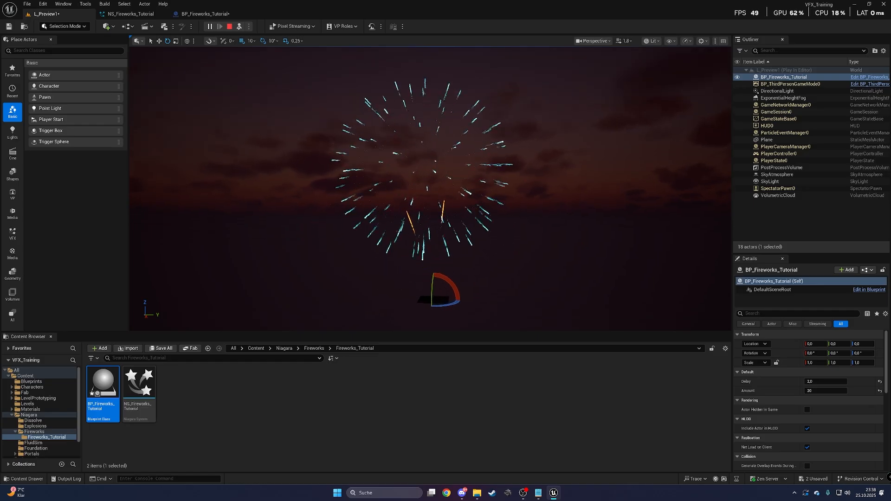
pyautogui.press('q')
pyautogui.press('a')
pyautogui.press('e')
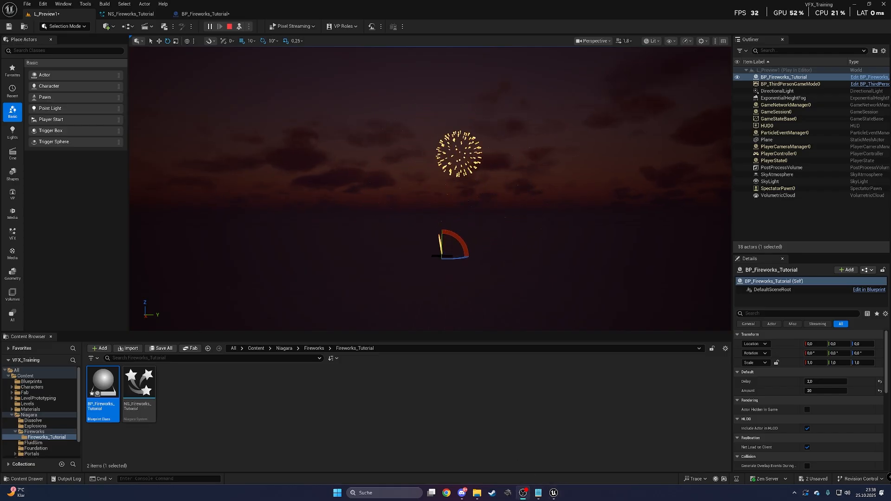
pyautogui.moveTo(656, 319); pyautogui.dragTo(664, 326, button='right')
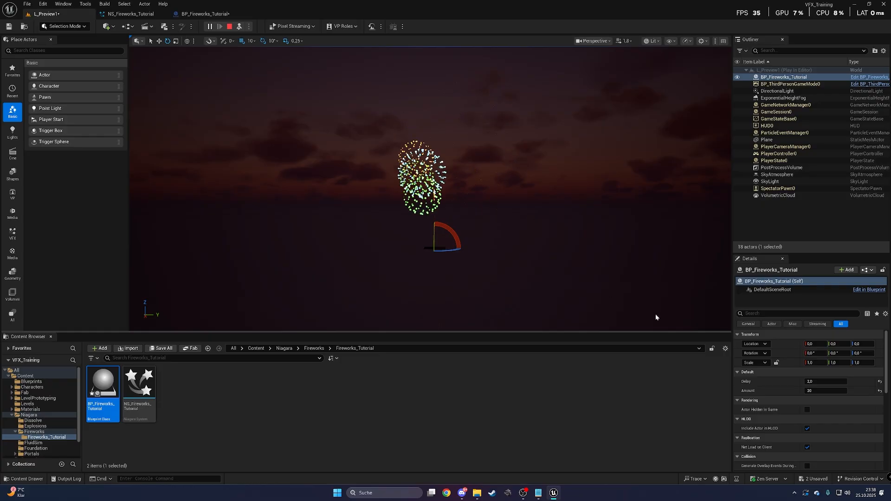
pyautogui.moveTo(518, 257); pyautogui.dragTo(522, 277, button='right')
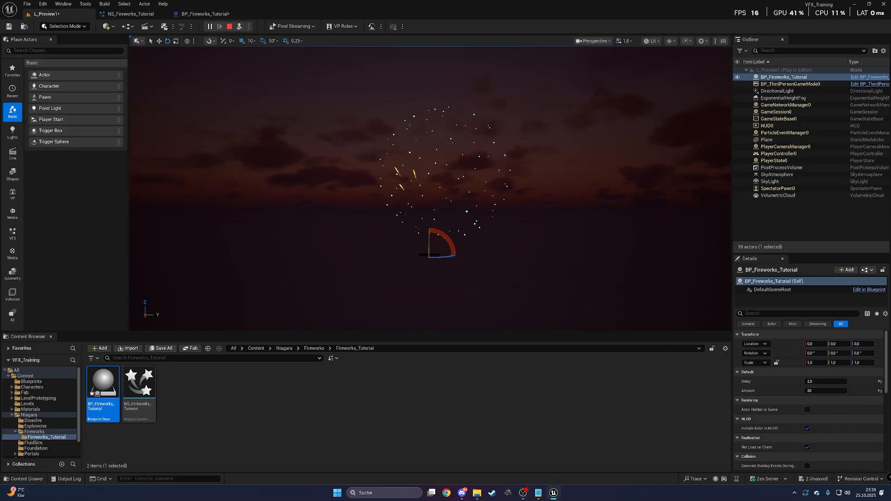
pyautogui.moveTo(430, 188); pyautogui.dragTo(434, 212, button='right')
pyautogui.scroll(2, 427, 218)
pyautogui.press('q')
pyautogui.scroll(-2, 427, 211)
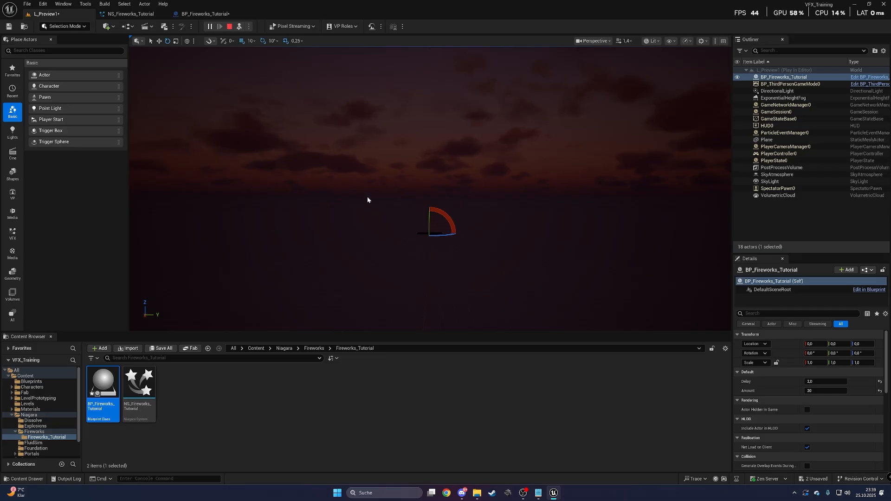
pyautogui.click(233, 28)
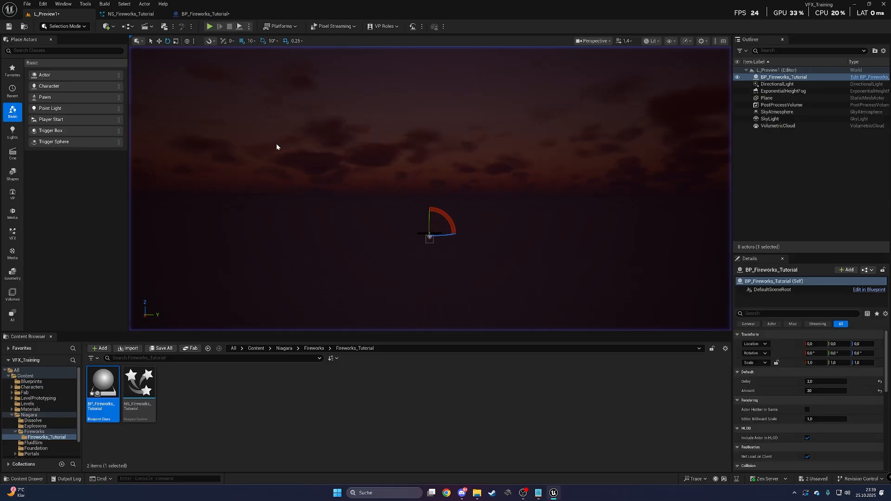
# Step: Replace the placed BP_Fireworks_Tutorial actor in L_Preview1 with BP_Fireworks from the Fireworks folder, located at 0, 0, 0
pyautogui.moveTo(430, 188); pyautogui.dragTo(462, 207, button='right')
pyautogui.press('w')
pyautogui.press('e')
pyautogui.click(314, 348)
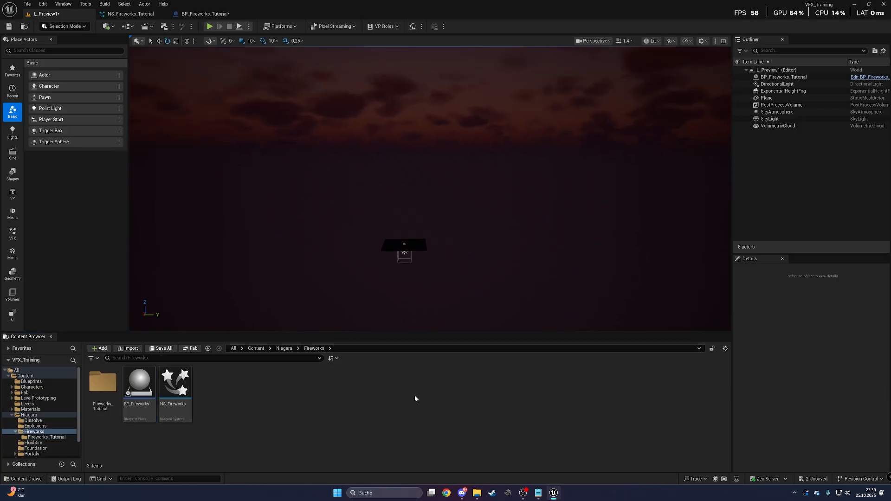
pyautogui.moveTo(423, 234); pyautogui.dragTo(411, 260, button='right')
pyautogui.press('w')
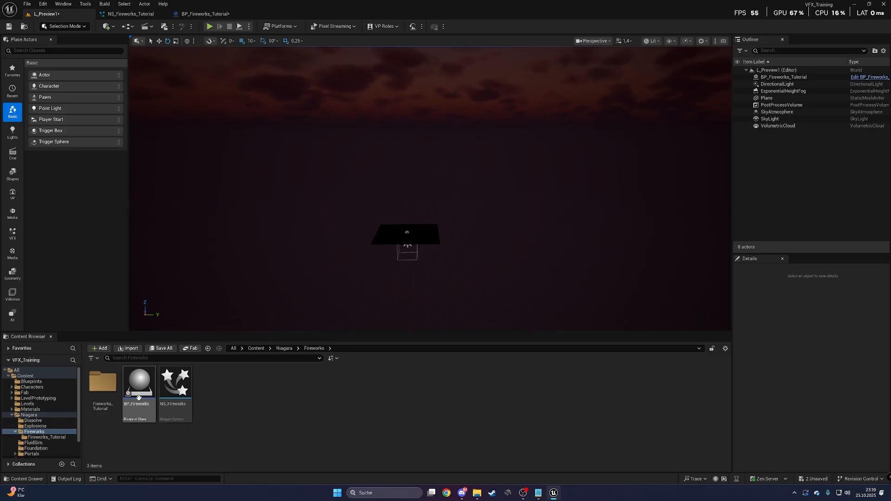
pyautogui.moveTo(429, 230); pyautogui.dragTo(405, 234)
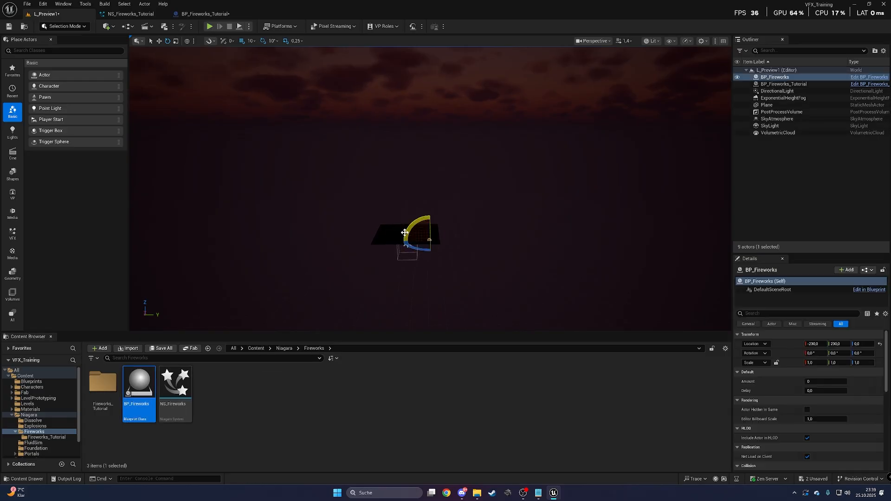
pyautogui.hotkey('ctrl', 'z')
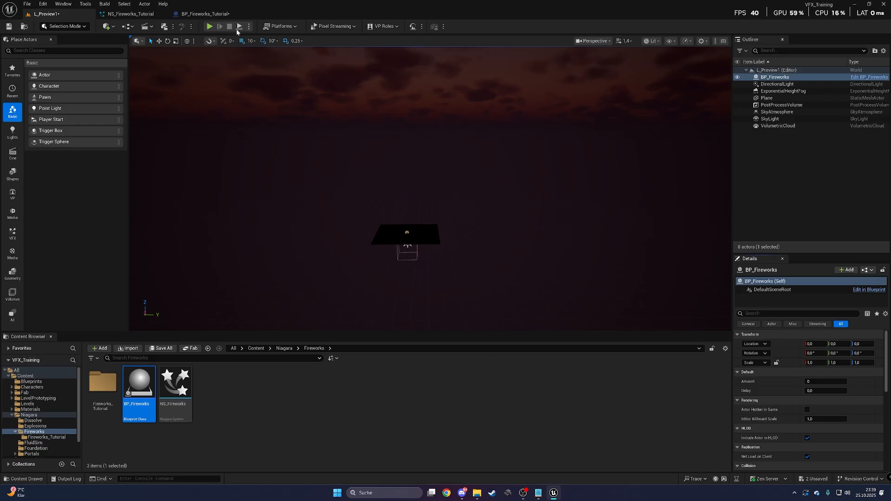
# Step: Simulate the level briefly with the newly placed BP_Fireworks actor's default values, and stop the simulation
pyautogui.click(240, 27)
pyautogui.moveTo(397, 167); pyautogui.dragTo(393, 164, button='right')
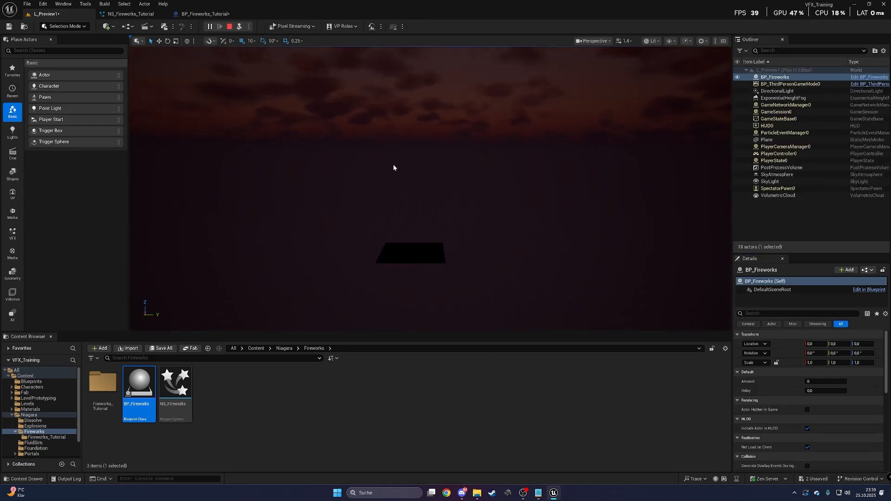
pyautogui.press('Escape')
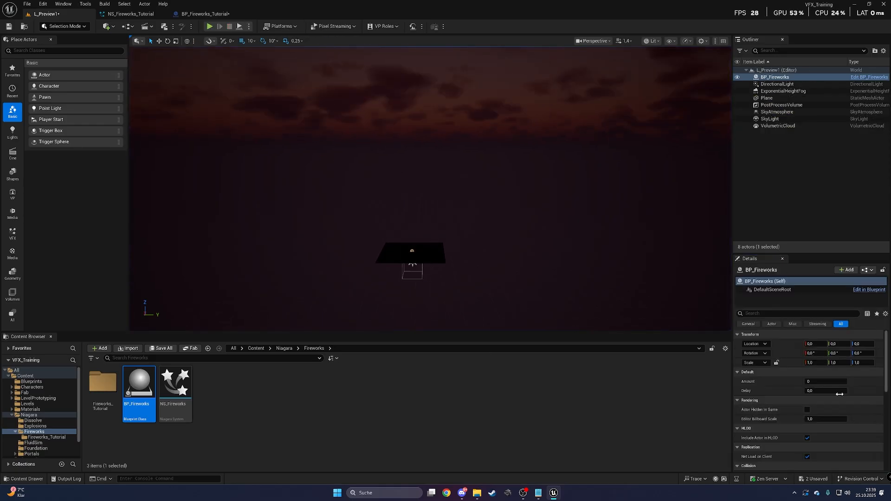
# Step: Set the BP_Fireworks actor's Amount to 10 and Delay to 2.0, and test them in a simulation of the level
pyautogui.click(835, 384)
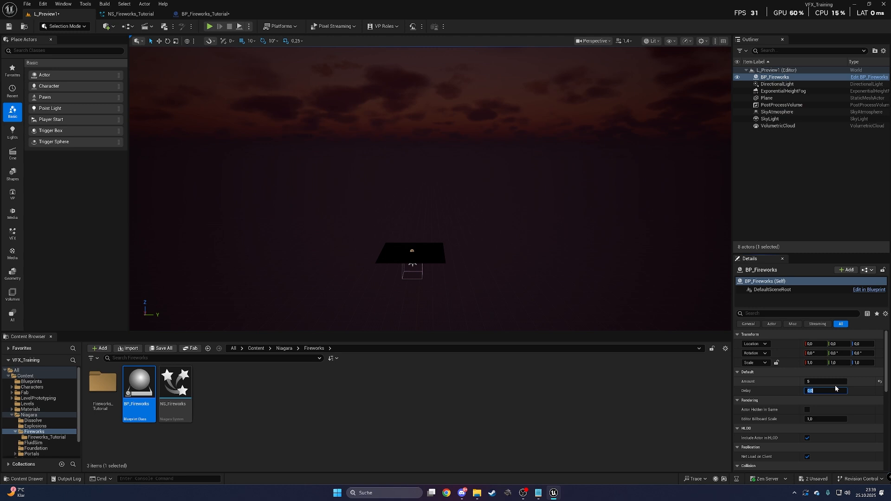
pyautogui.write('2')
pyautogui.press('Tab')
pyautogui.click(834, 382)
pyautogui.write('10')
pyautogui.press('Return')
pyautogui.hotkey('alt', 'p')
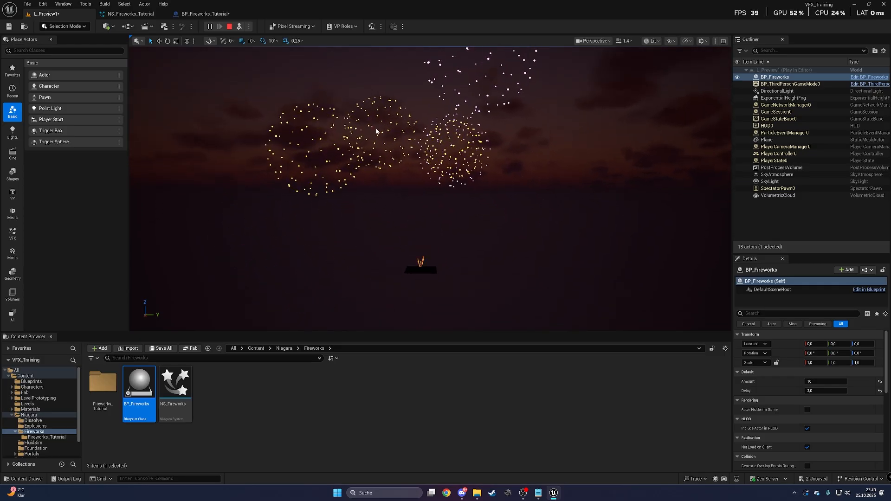
pyautogui.press('Escape')
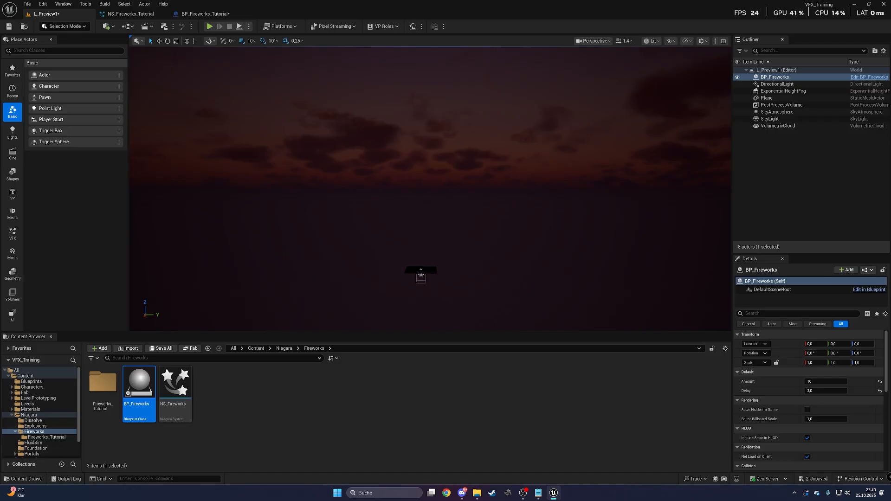
# Step: Bring the NS_Fireworks system window over the level and examine its Rocket_Emitter, Trail, Location_Emitter and Explosion emitters
pyautogui.moveTo(890, 185); pyautogui.dragTo(422, 89)
pyautogui.moveTo(413, 240); pyautogui.dragTo(408, 212, button='right')
pyautogui.scroll(2, 408, 212)
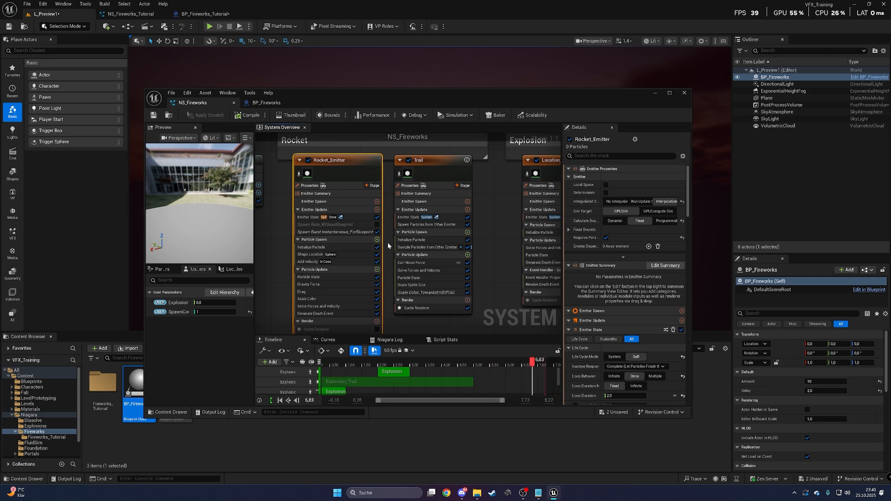
pyautogui.click(388, 242)
pyautogui.moveTo(481, 210); pyautogui.dragTo(373, 201, button='right')
pyautogui.click(455, 172)
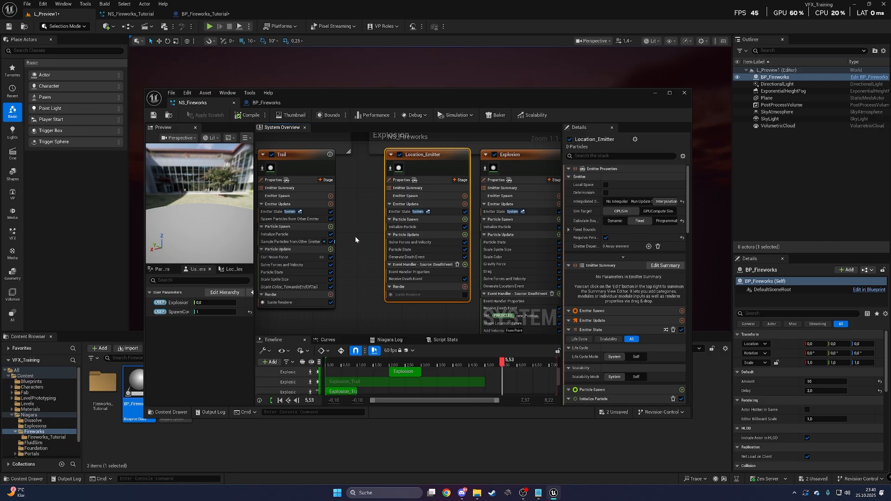
pyautogui.moveTo(357, 264); pyautogui.dragTo(398, 254, button='right')
pyautogui.rightClick(444, 258)
pyautogui.click(451, 156)
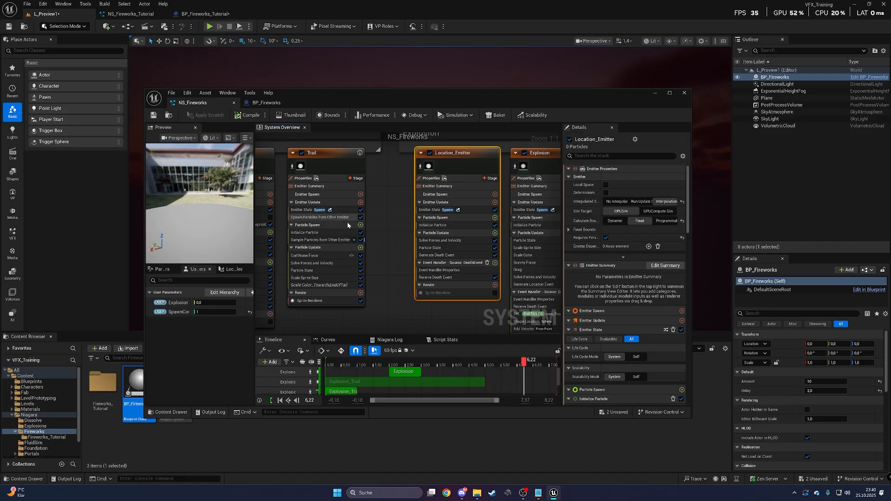
pyautogui.moveTo(383, 229); pyautogui.dragTo(503, 233, button='right')
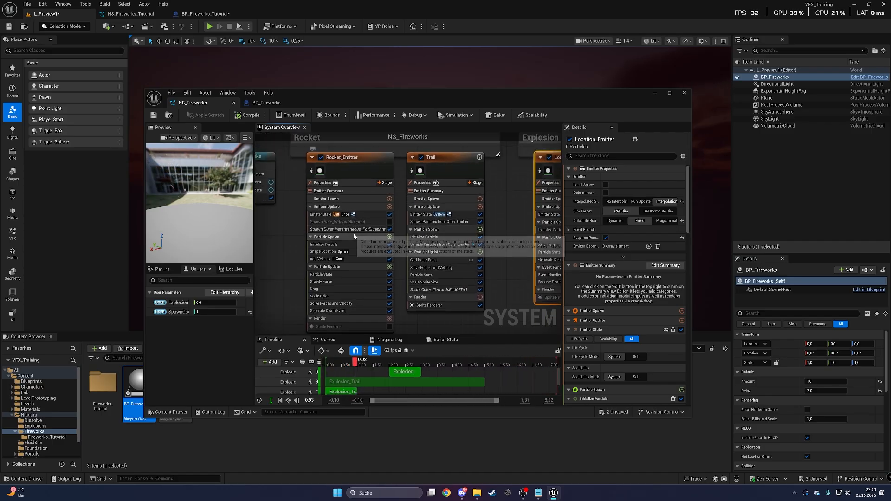
pyautogui.moveTo(291, 236); pyautogui.dragTo(304, 223, button='right')
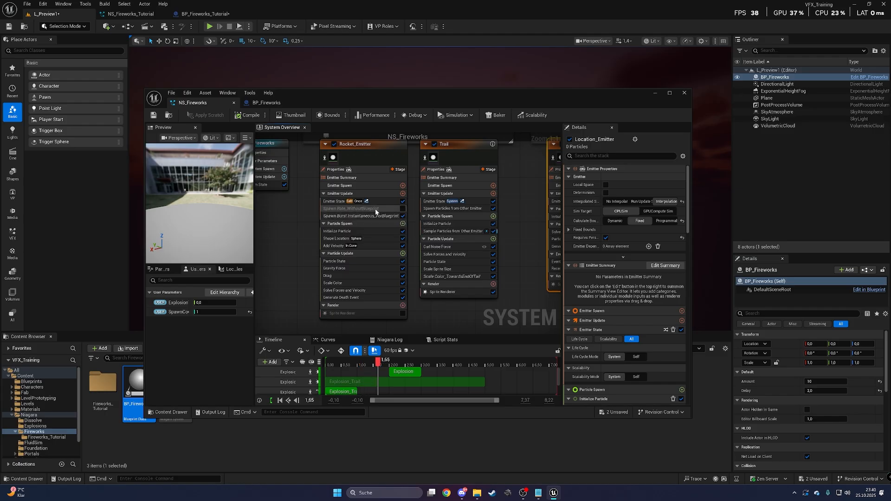
# Step: Inspect Rocket_Emitter's Spawn Rate_WithoutBlueprint and Spawn Burst Instantaneous_ForBlueprint modules, and minimise the NS_Fireworks window
pyautogui.click(327, 209)
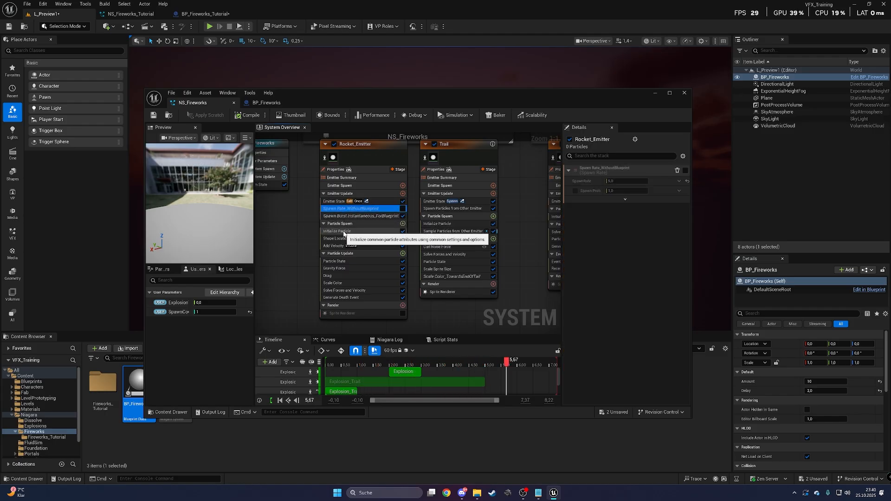
pyautogui.scroll(-1, 302, 234)
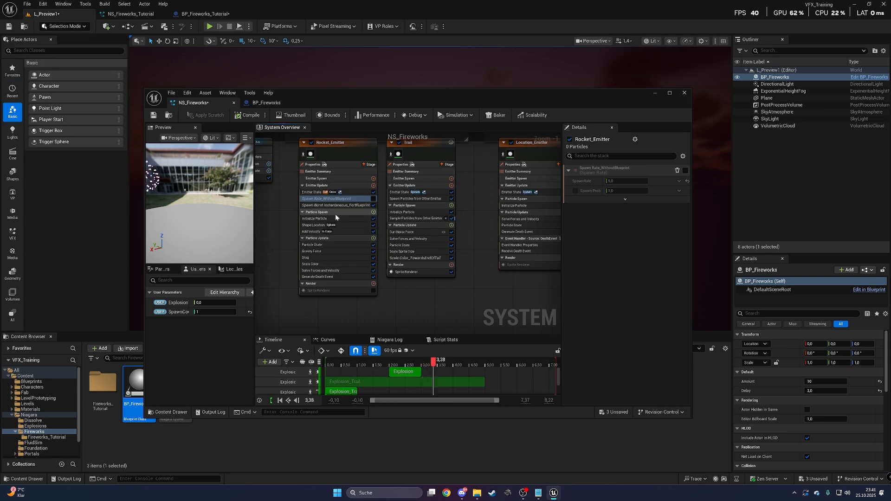
pyautogui.moveTo(279, 233); pyautogui.dragTo(307, 226, button='right')
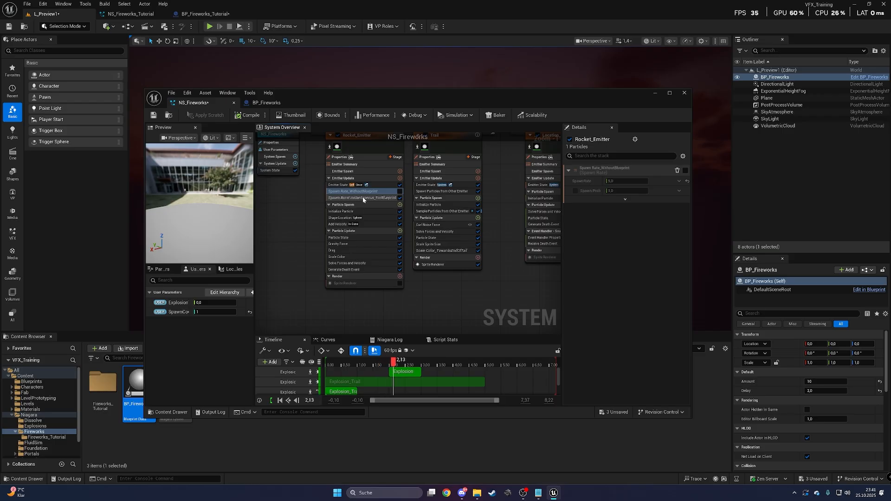
pyautogui.click(347, 199)
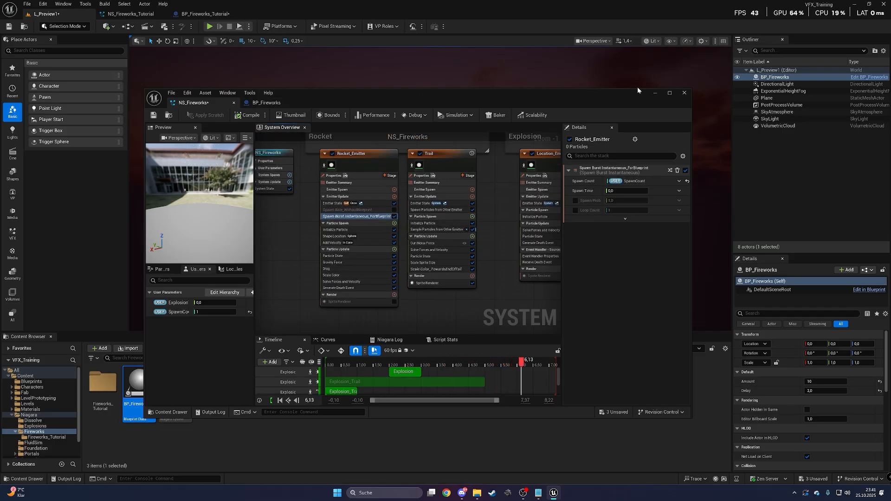
pyautogui.click(655, 93)
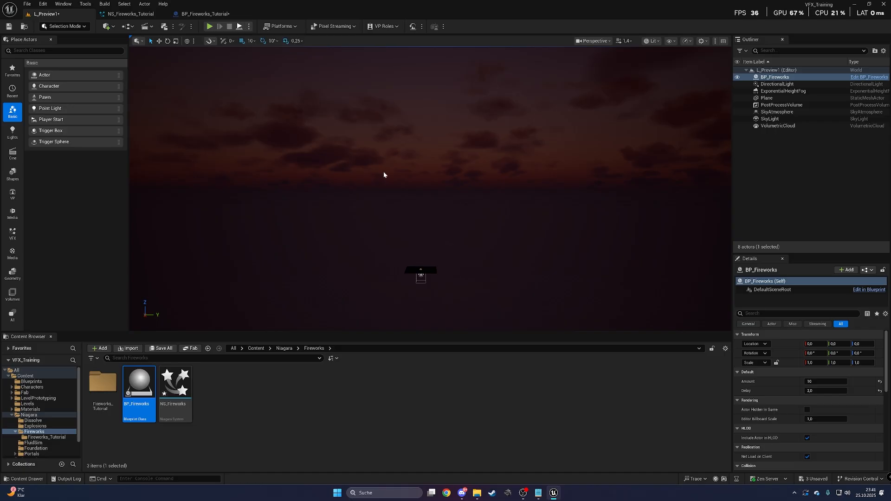
# Step: Simulate the level to view the BP_Fireworks effect, raising the camera speed to 2.5
pyautogui.hotkey('alt', 'p')
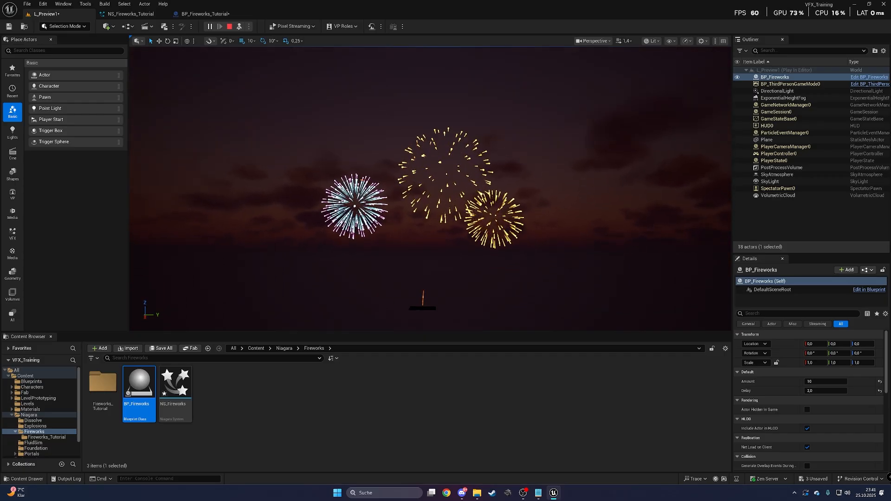
pyautogui.scroll(3, 430, 188)
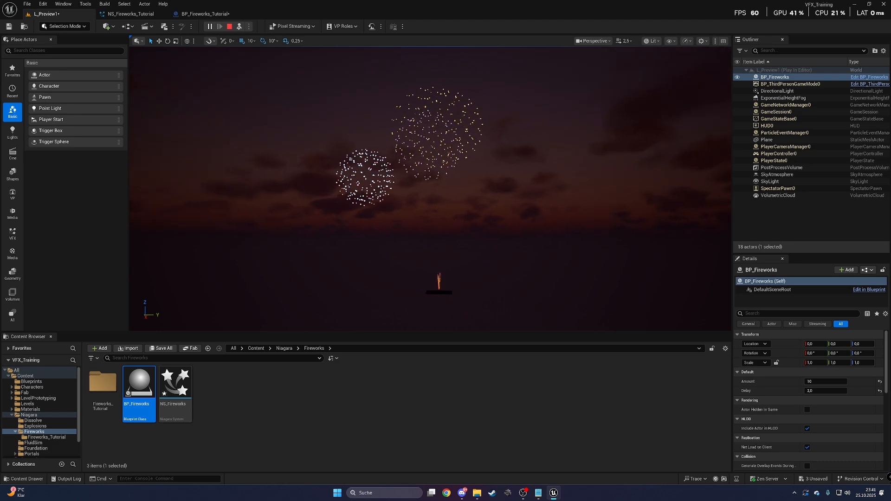